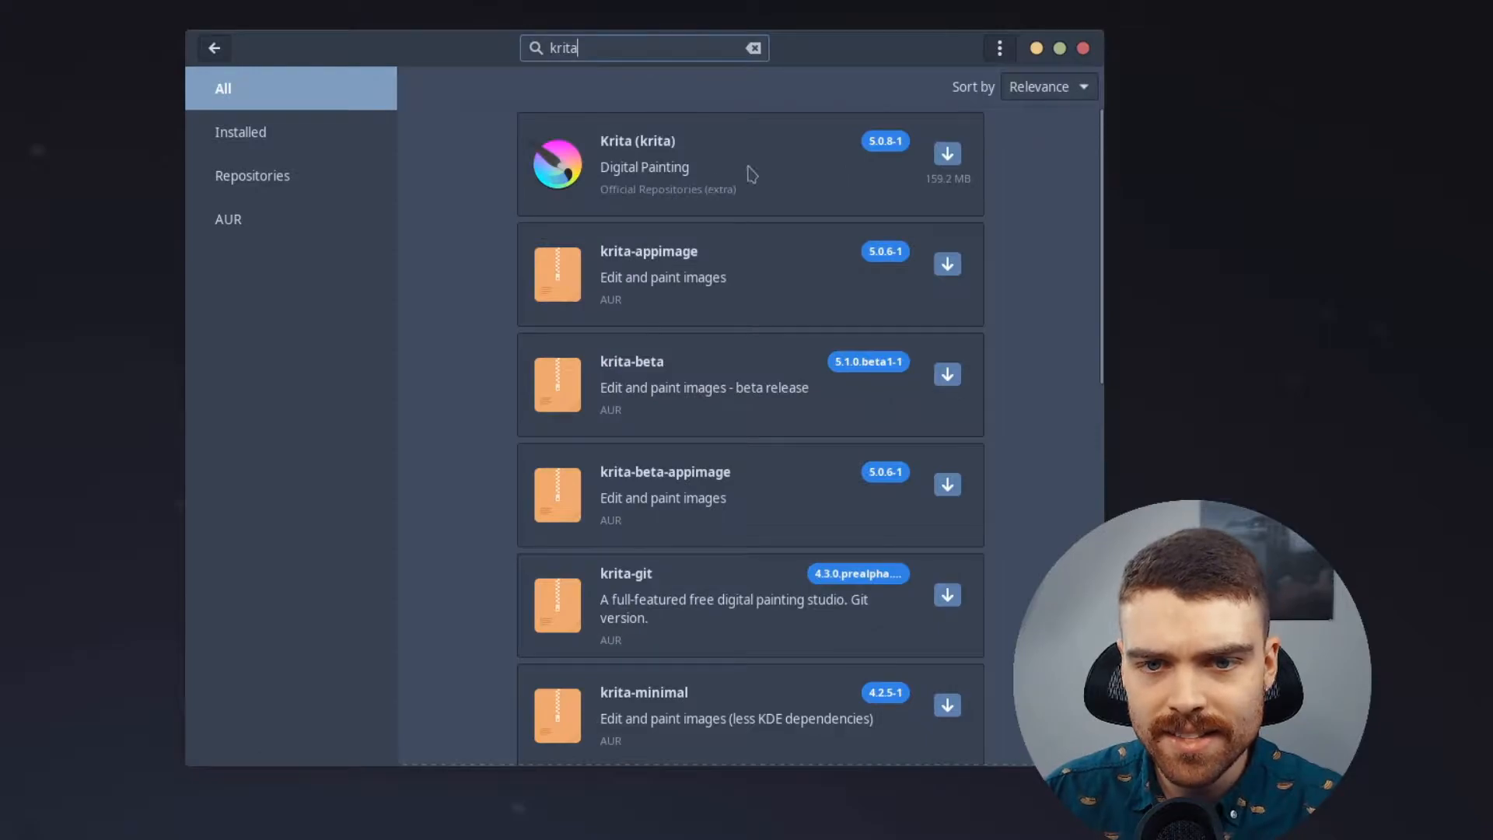
Open the official Krita 5.0.8-1 package and start installing it, entering the account password to authorize
click(812, 171)
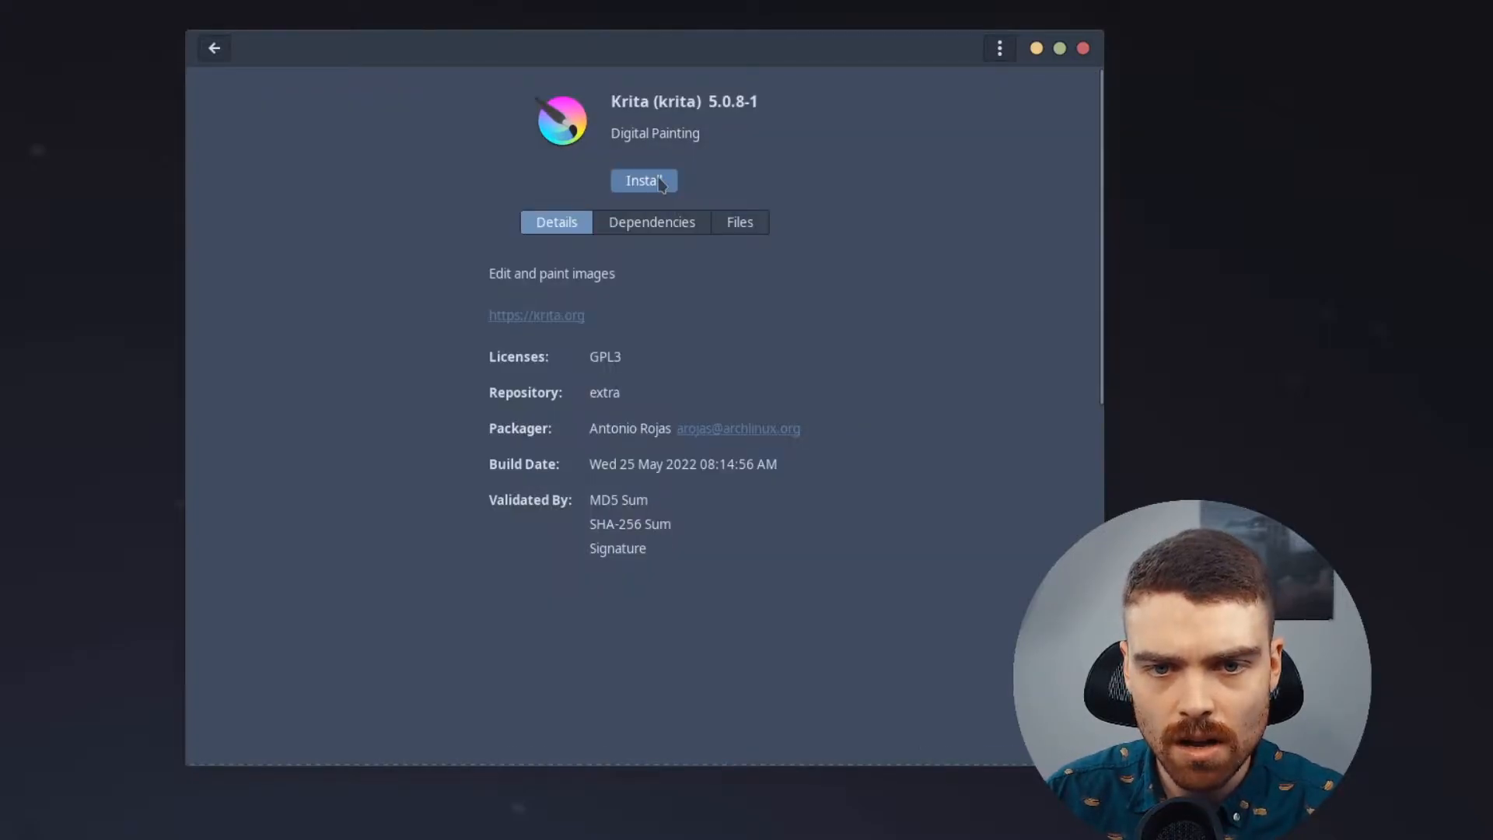
click(659, 182)
text(******)
key(Return)
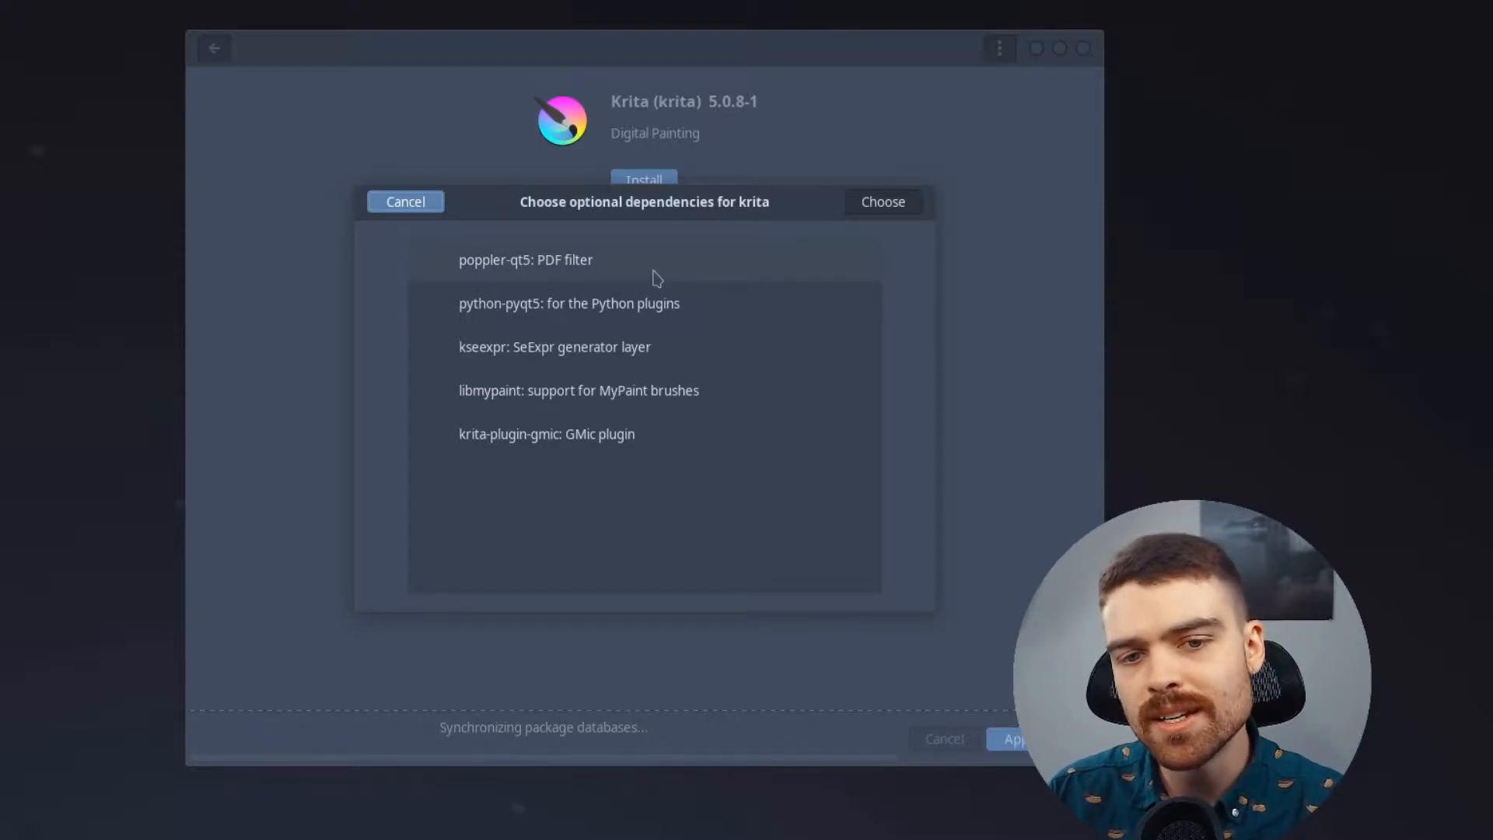
Include the poppler-qt5 PDF filter and the krita-plugin-gmic GMic plugin as optional dependencies in the Krita installation
click(629, 275)
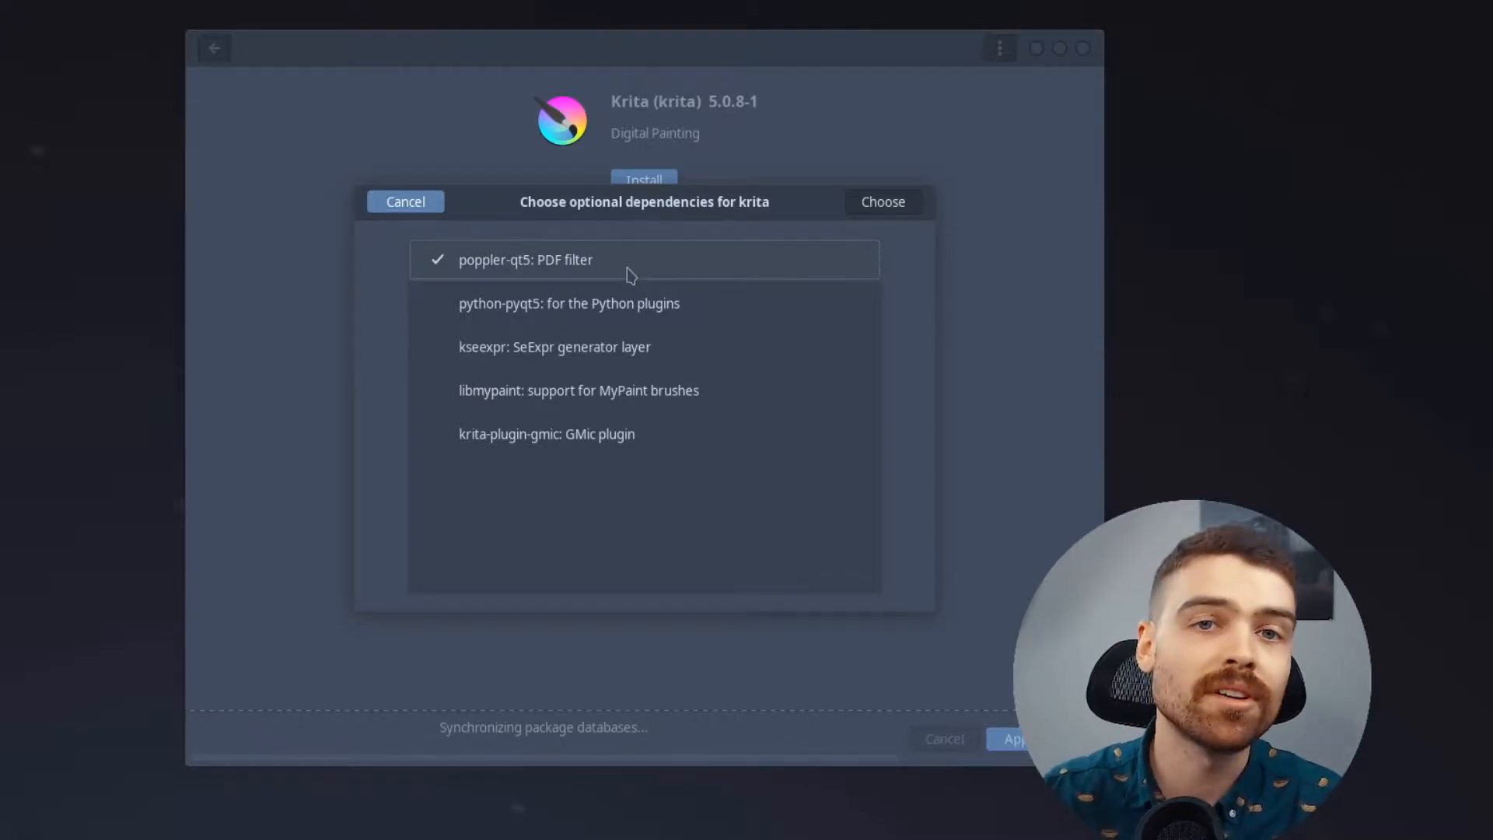
click(625, 436)
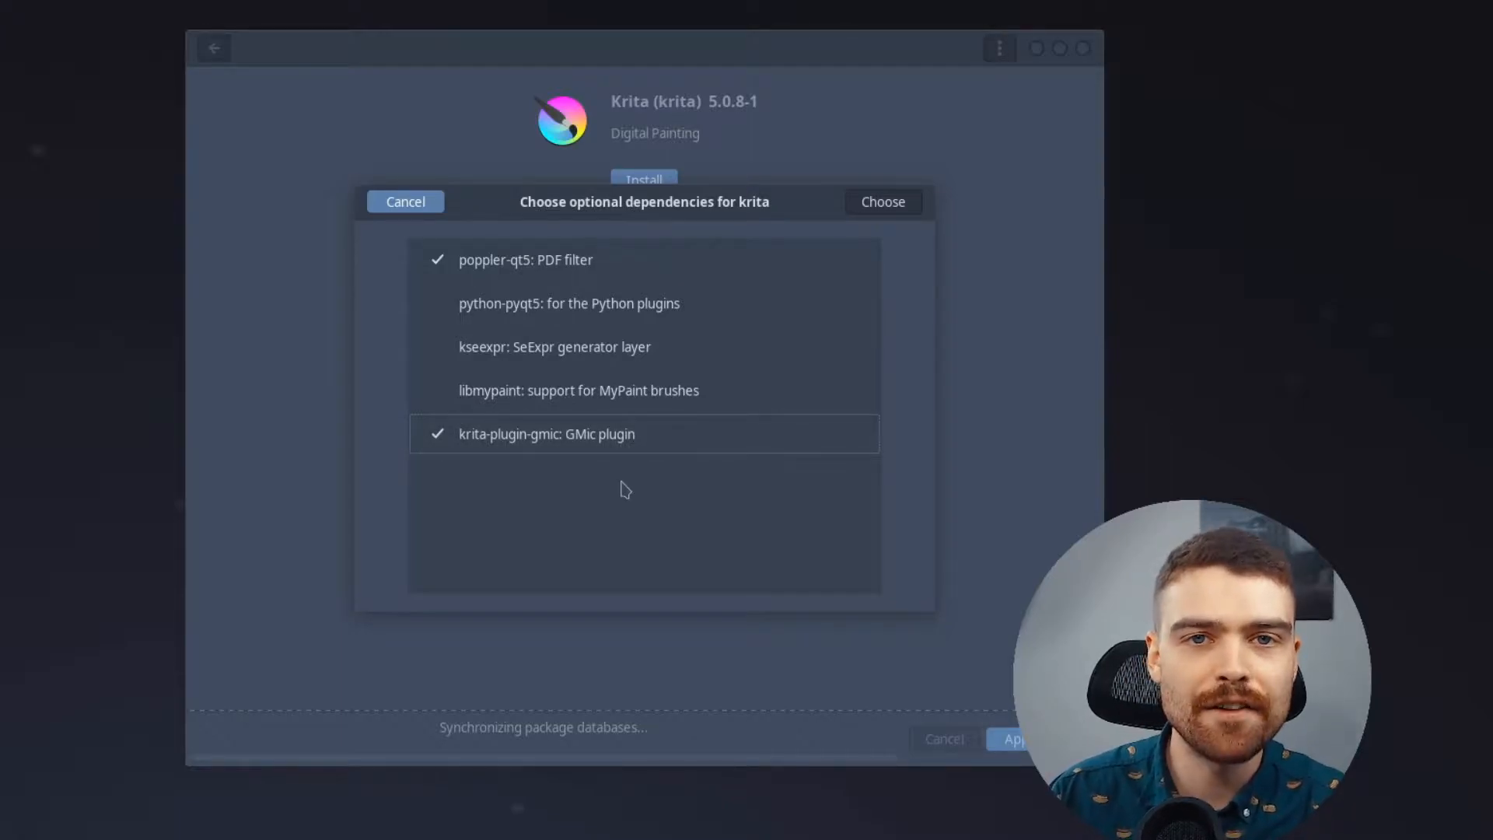
click(882, 203)
click(887, 104)
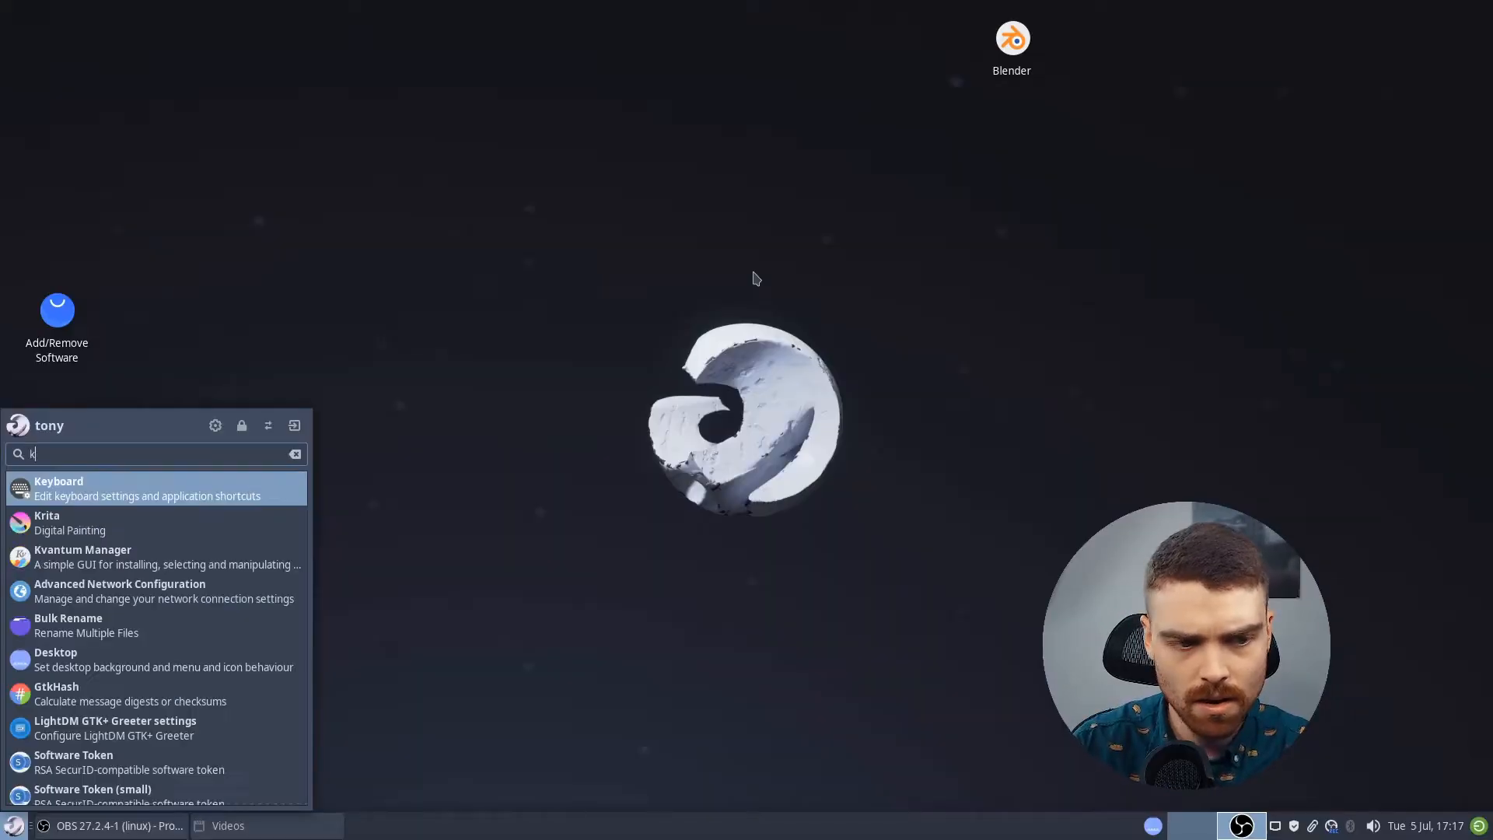
Find krita in the application launcher and run it
text(rita)
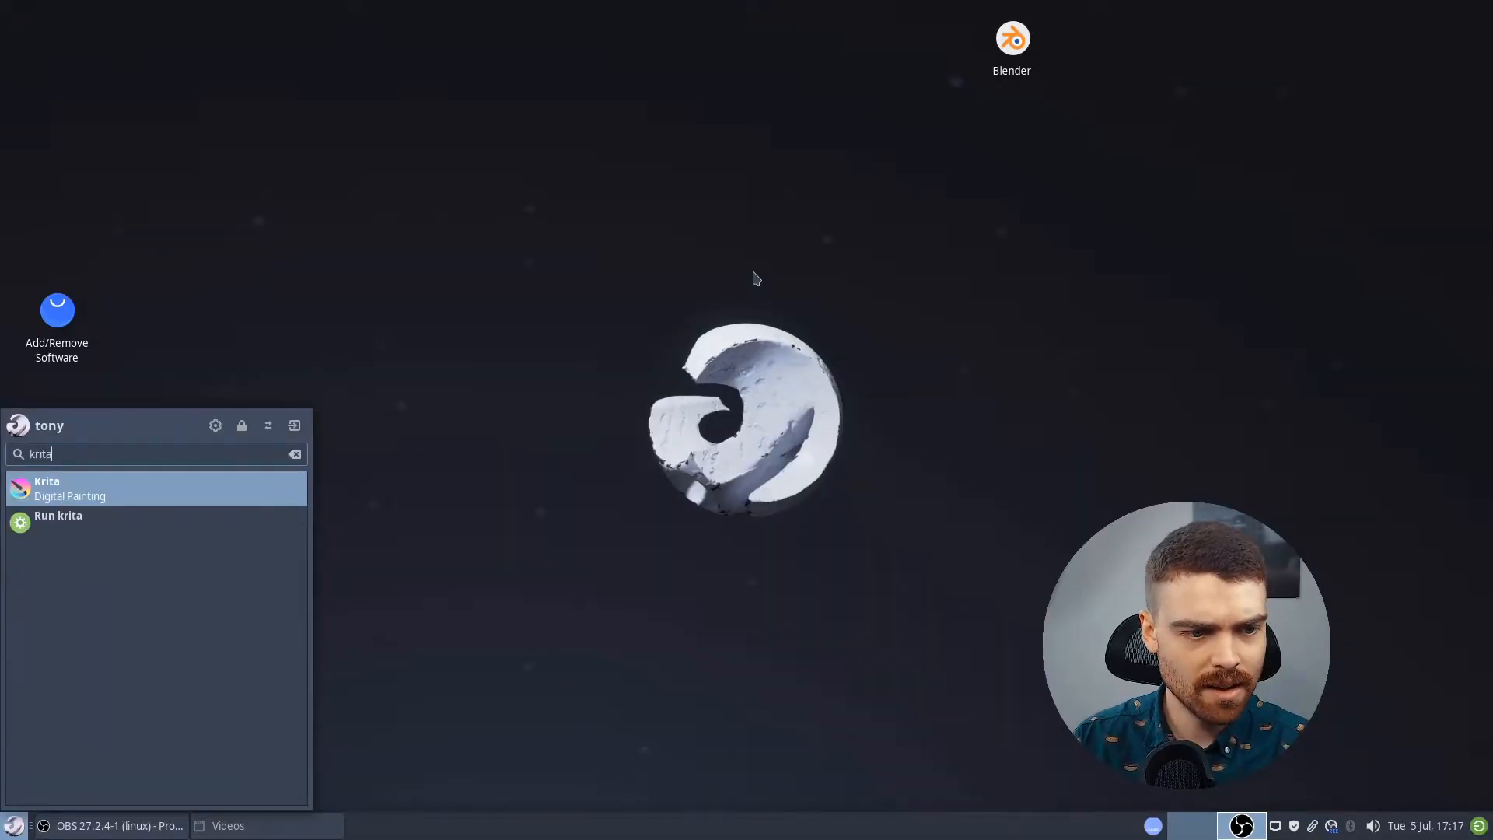
key(Return)
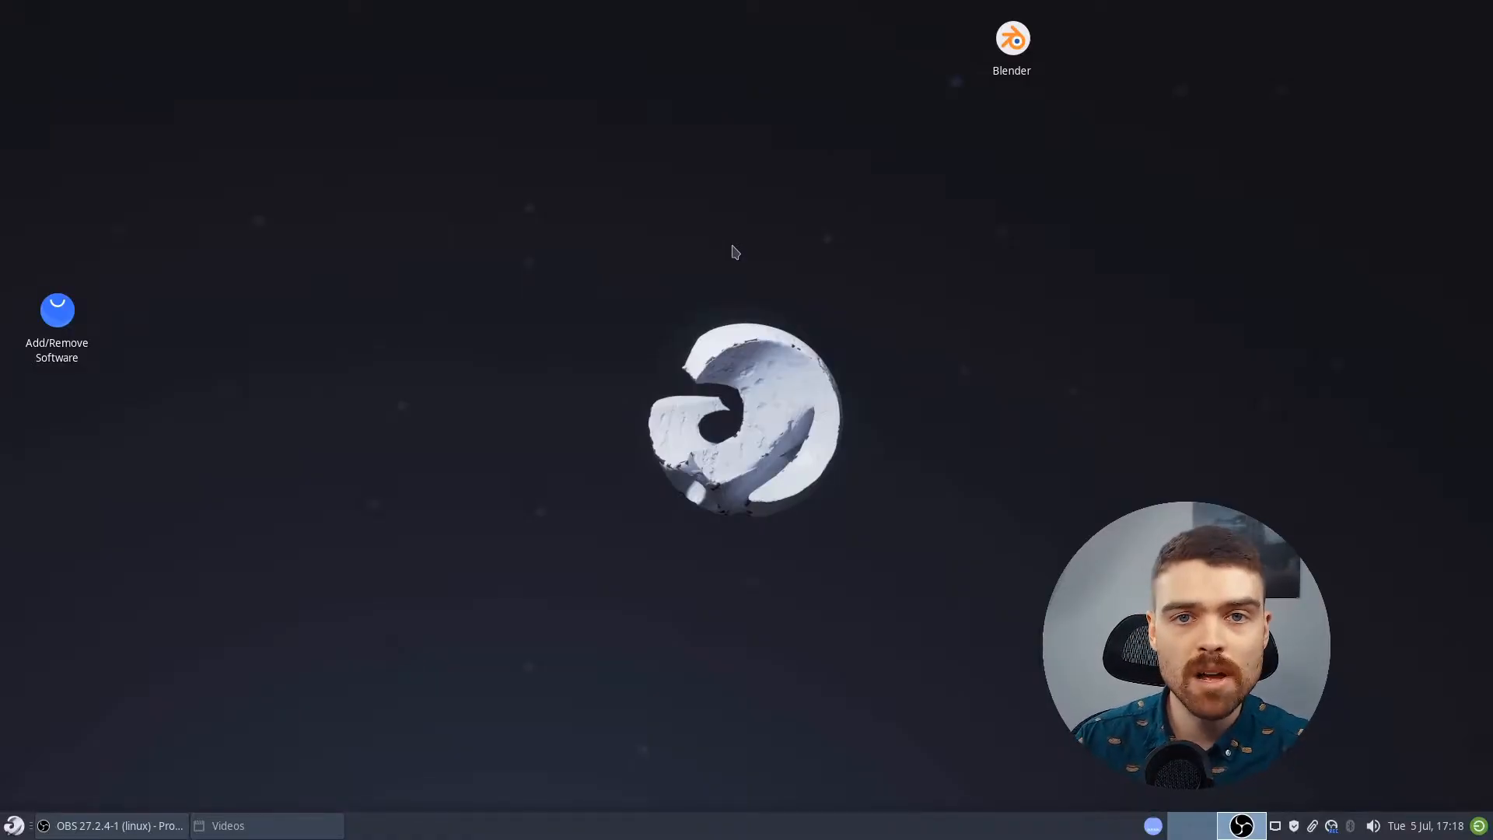
Create a desktop launcher for Krita and place it beside the Blender icon
right_click(476, 236)
click(510, 244)
text(krita)
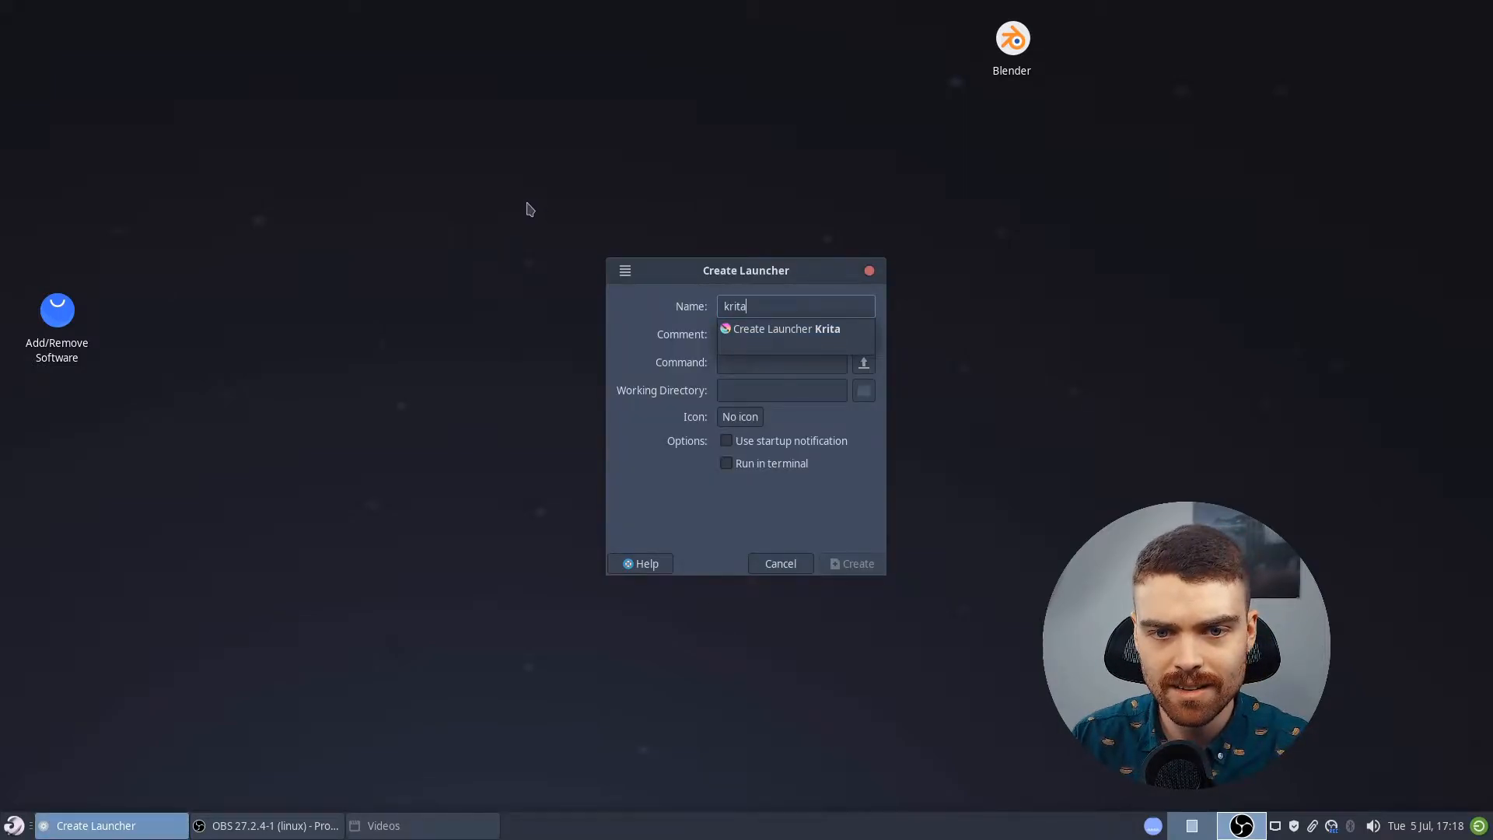
click(786, 328)
click(855, 563)
drag(57, 38, 929, 36)
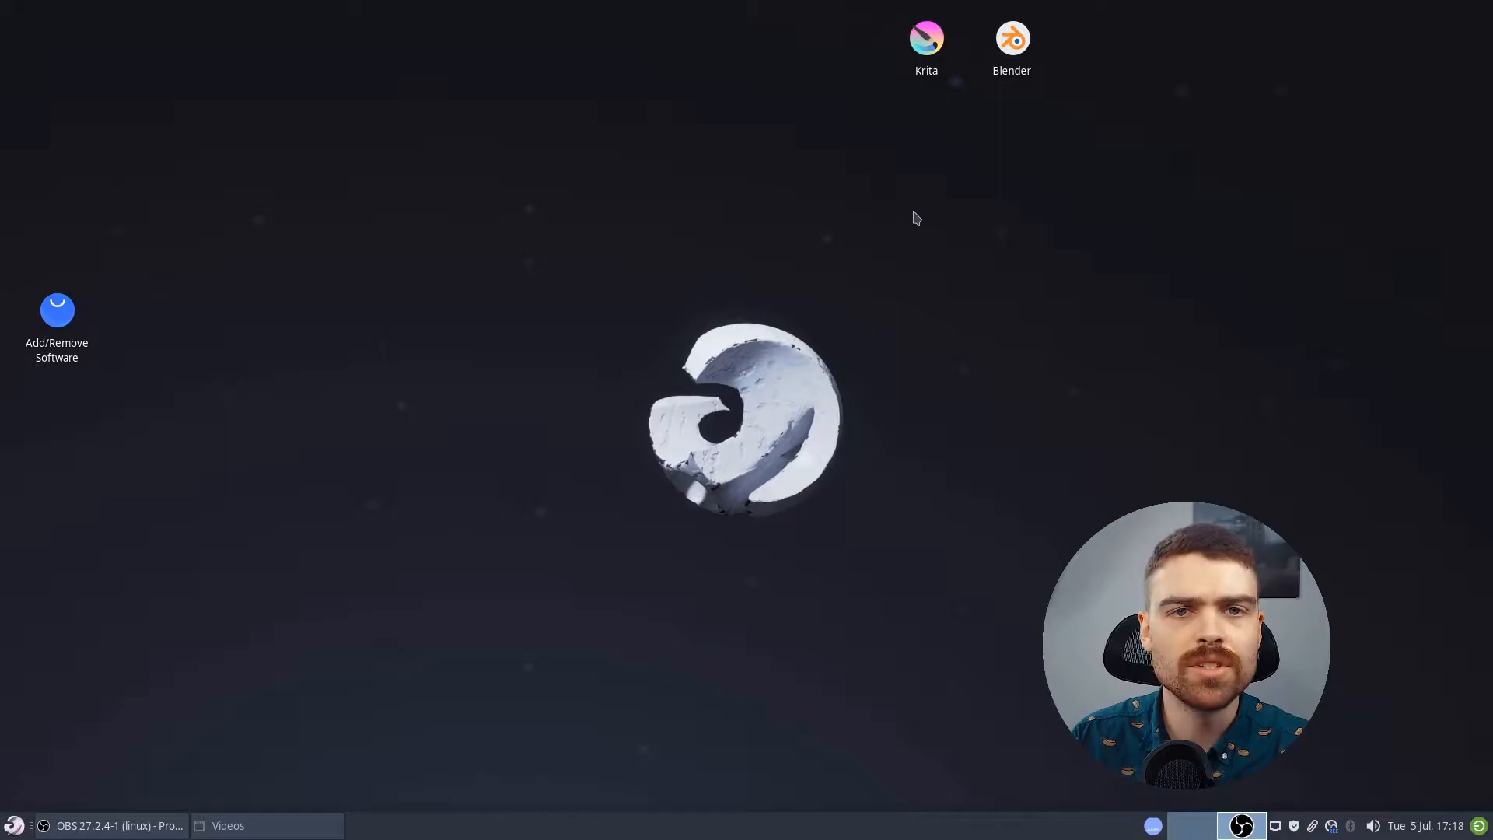
Add an application shortcut in the keyboard settings that runs the command krita with a Super key combination
key(super)
text(shortc)
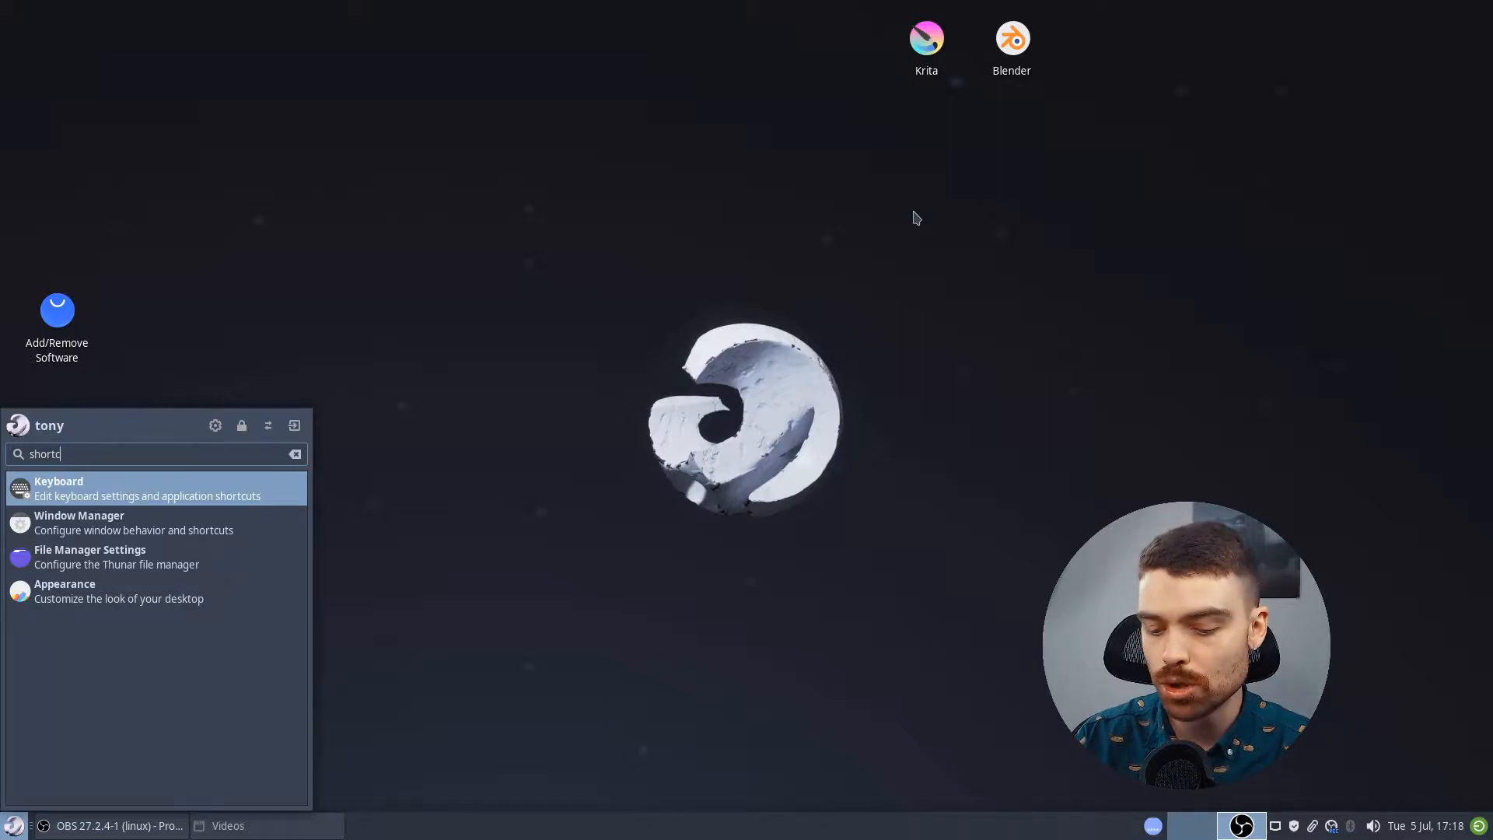
key(Return)
click(729, 218)
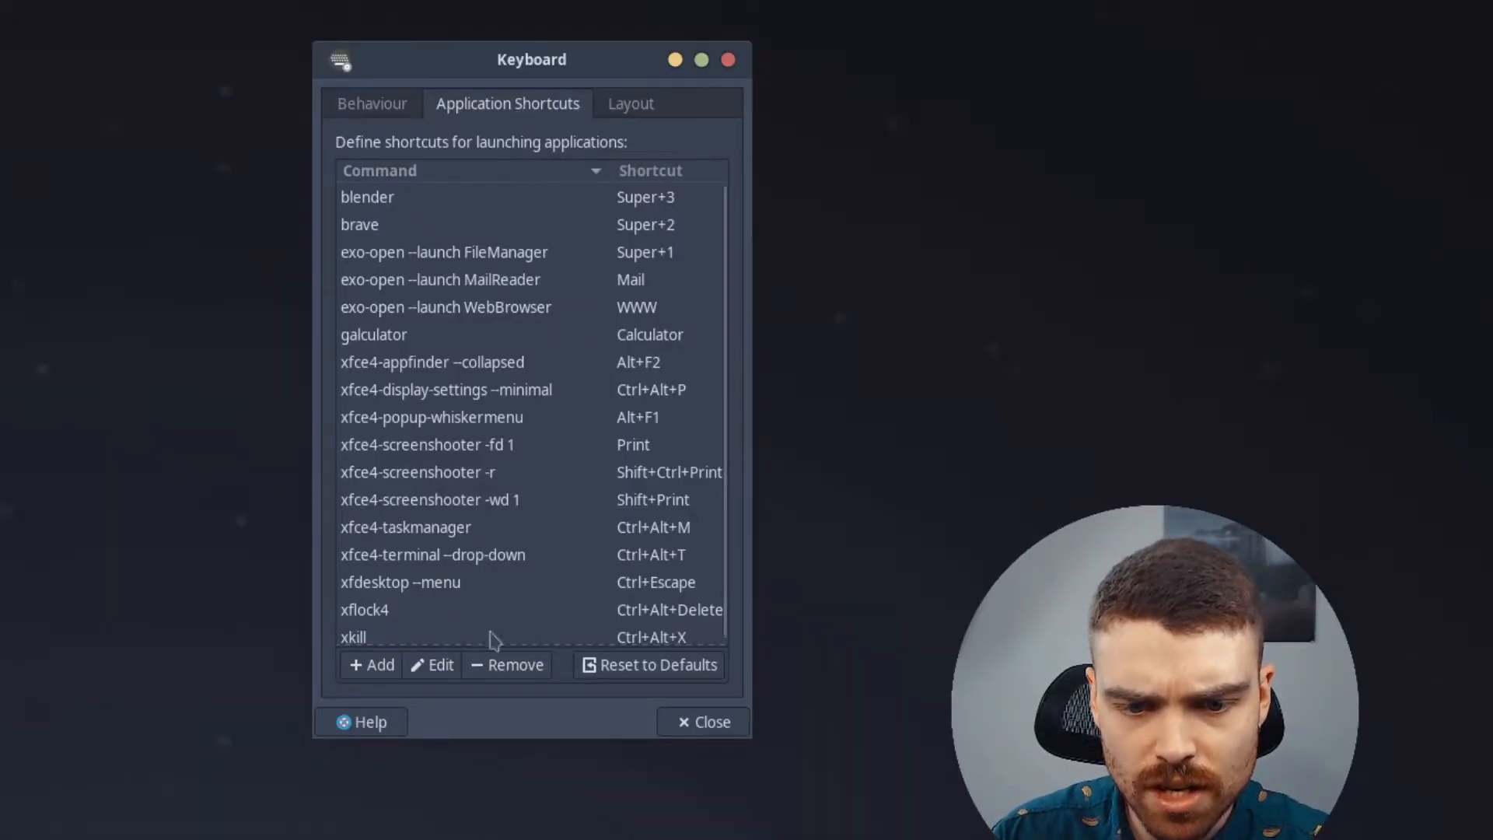
click(372, 665)
text(krita)
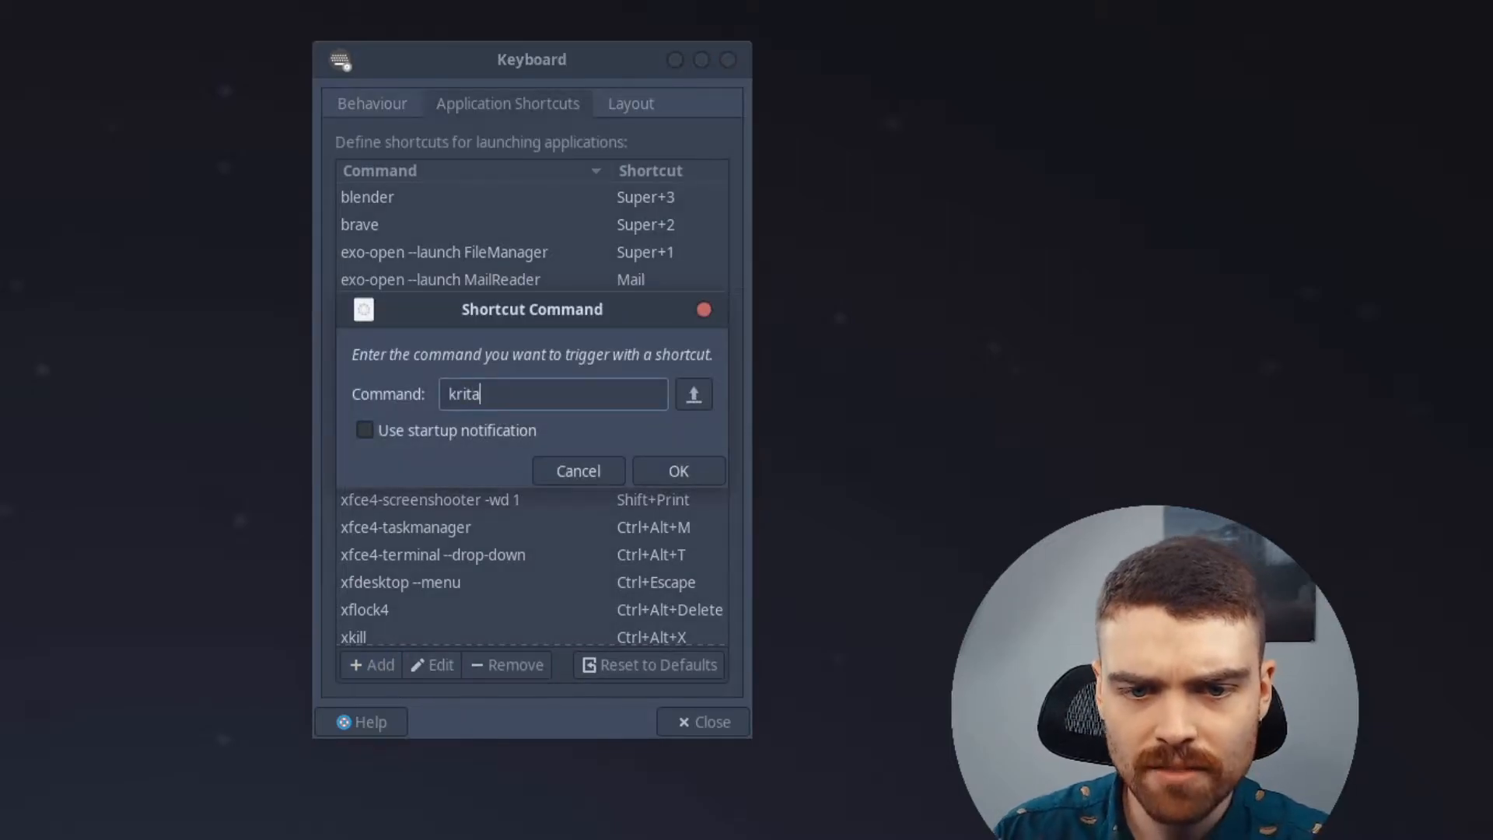
key(Return)
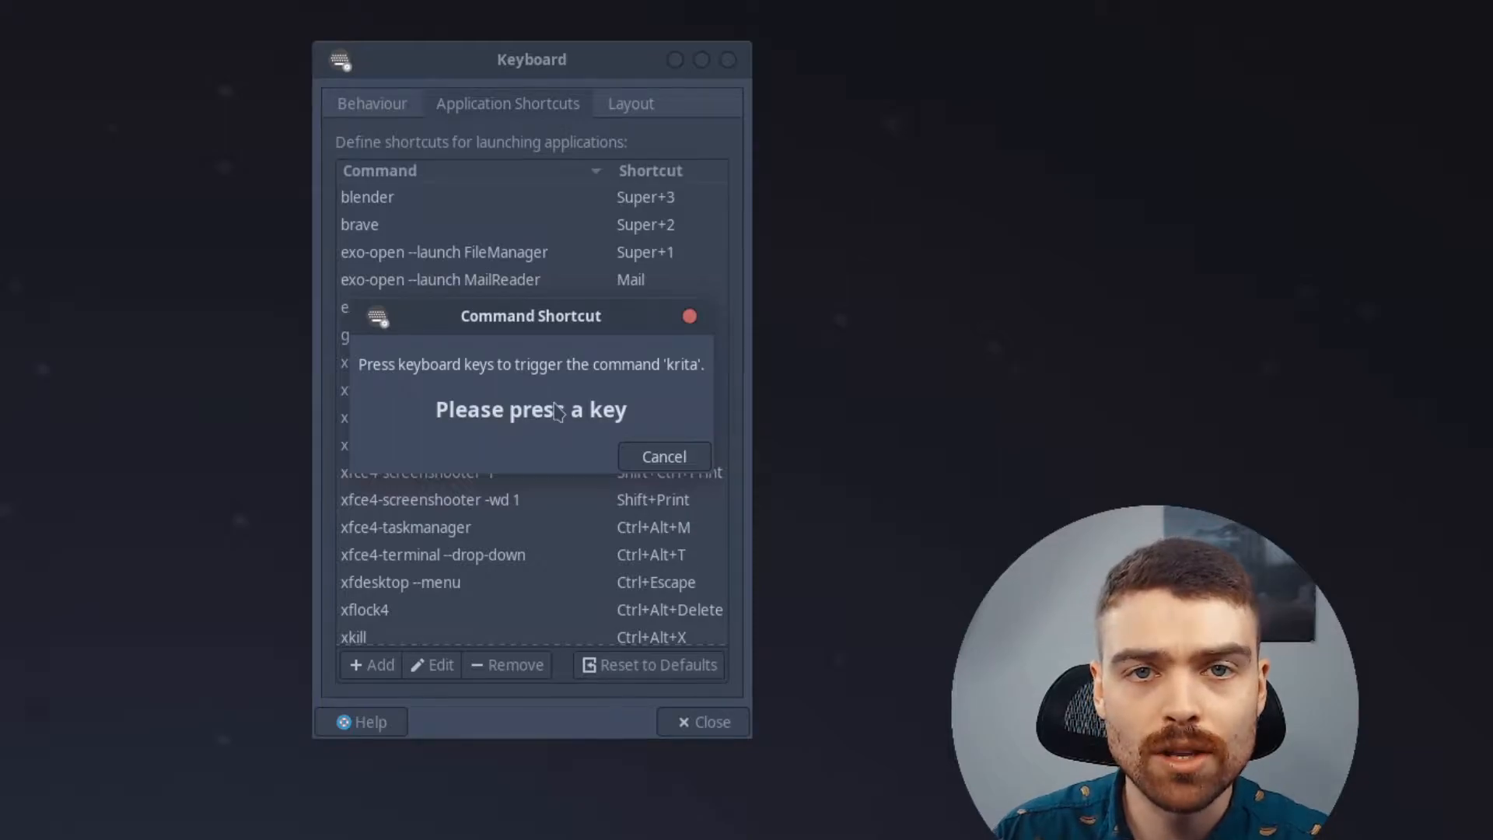
key(super)
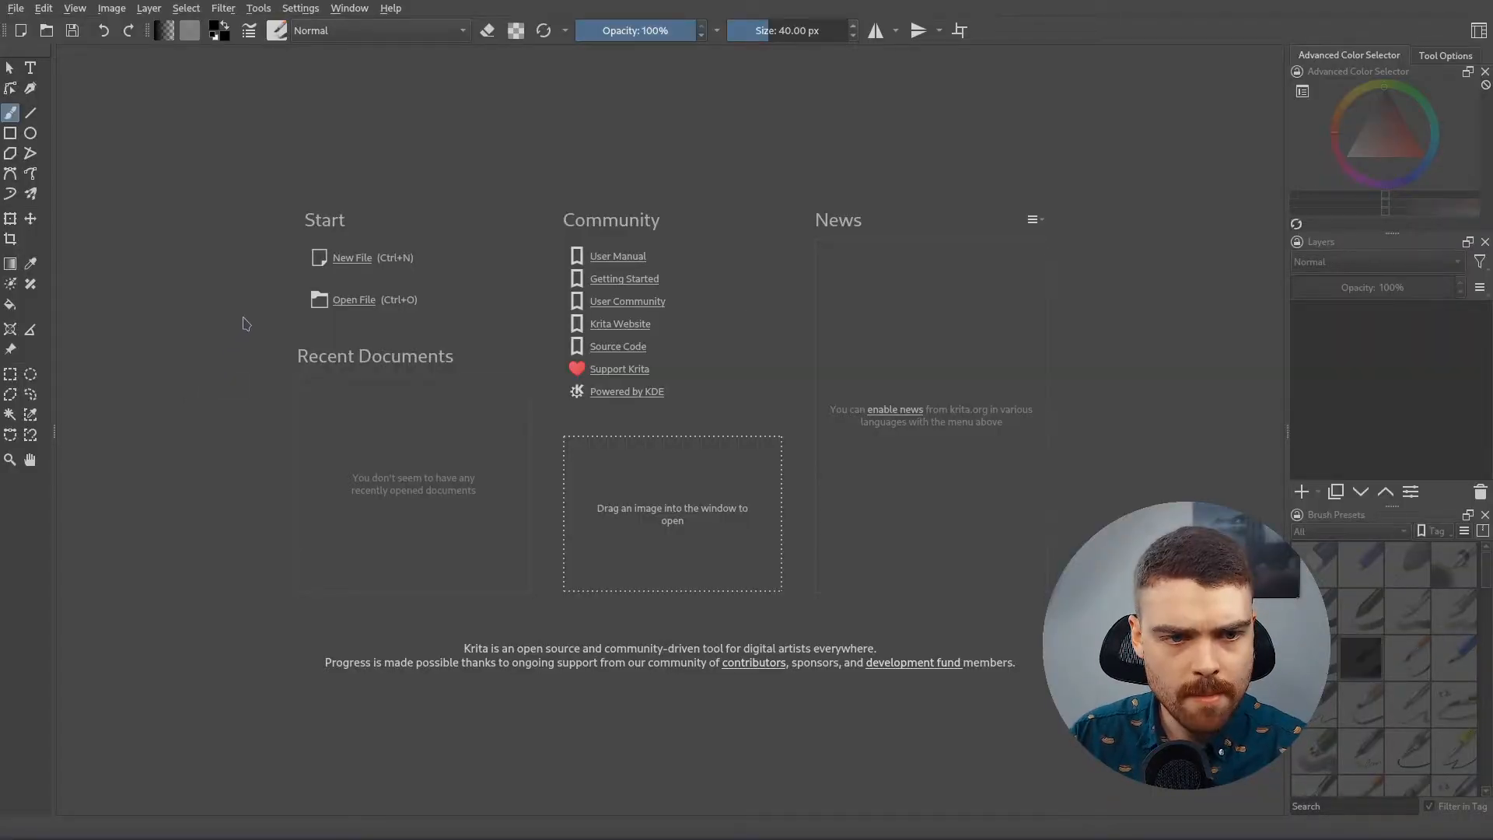
Create a new Krita document from the predefined size Texture 1024x1024
click(355, 261)
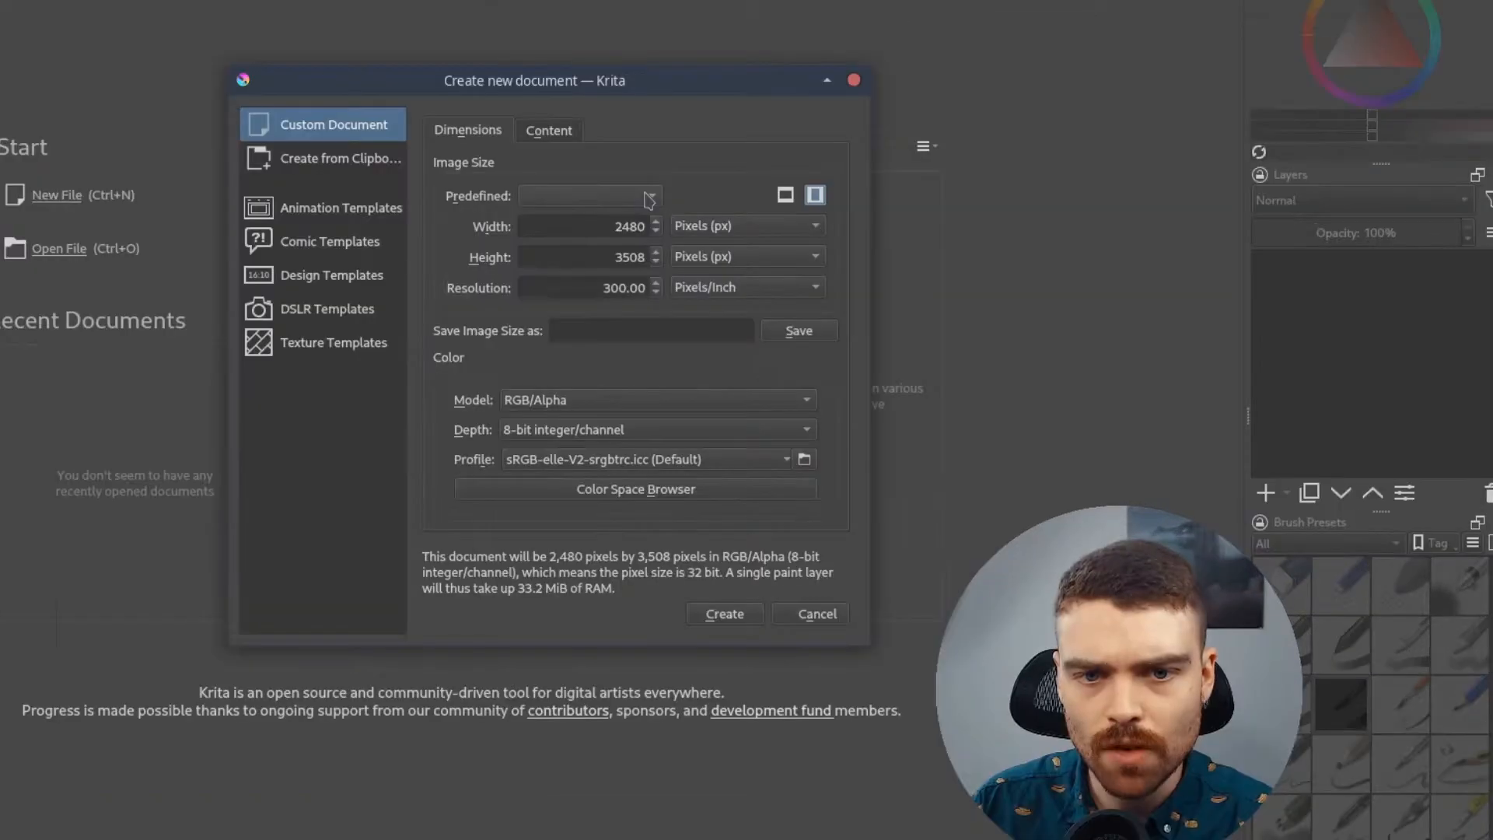
click(819, 258)
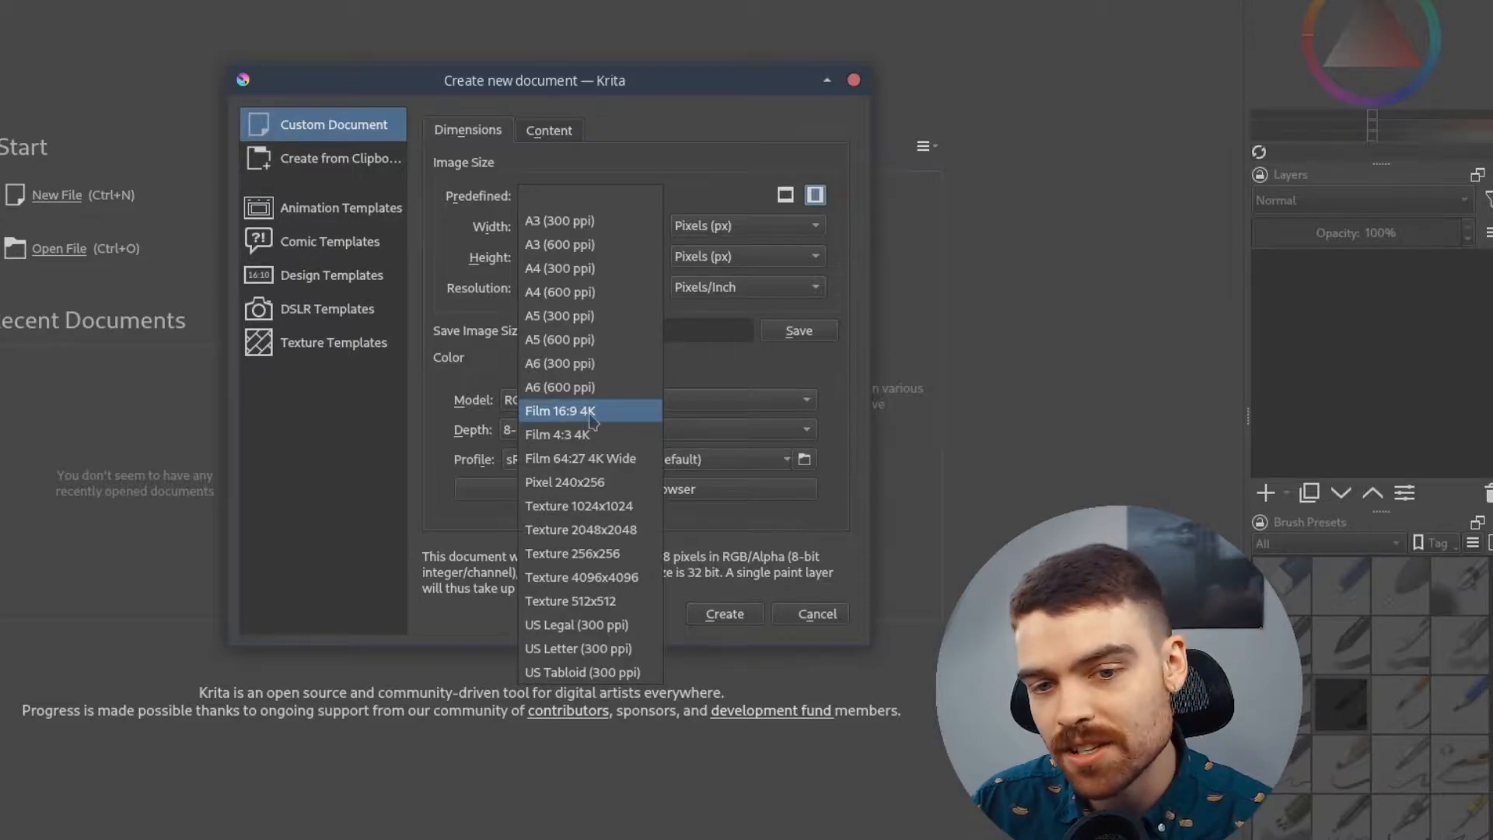
click(621, 507)
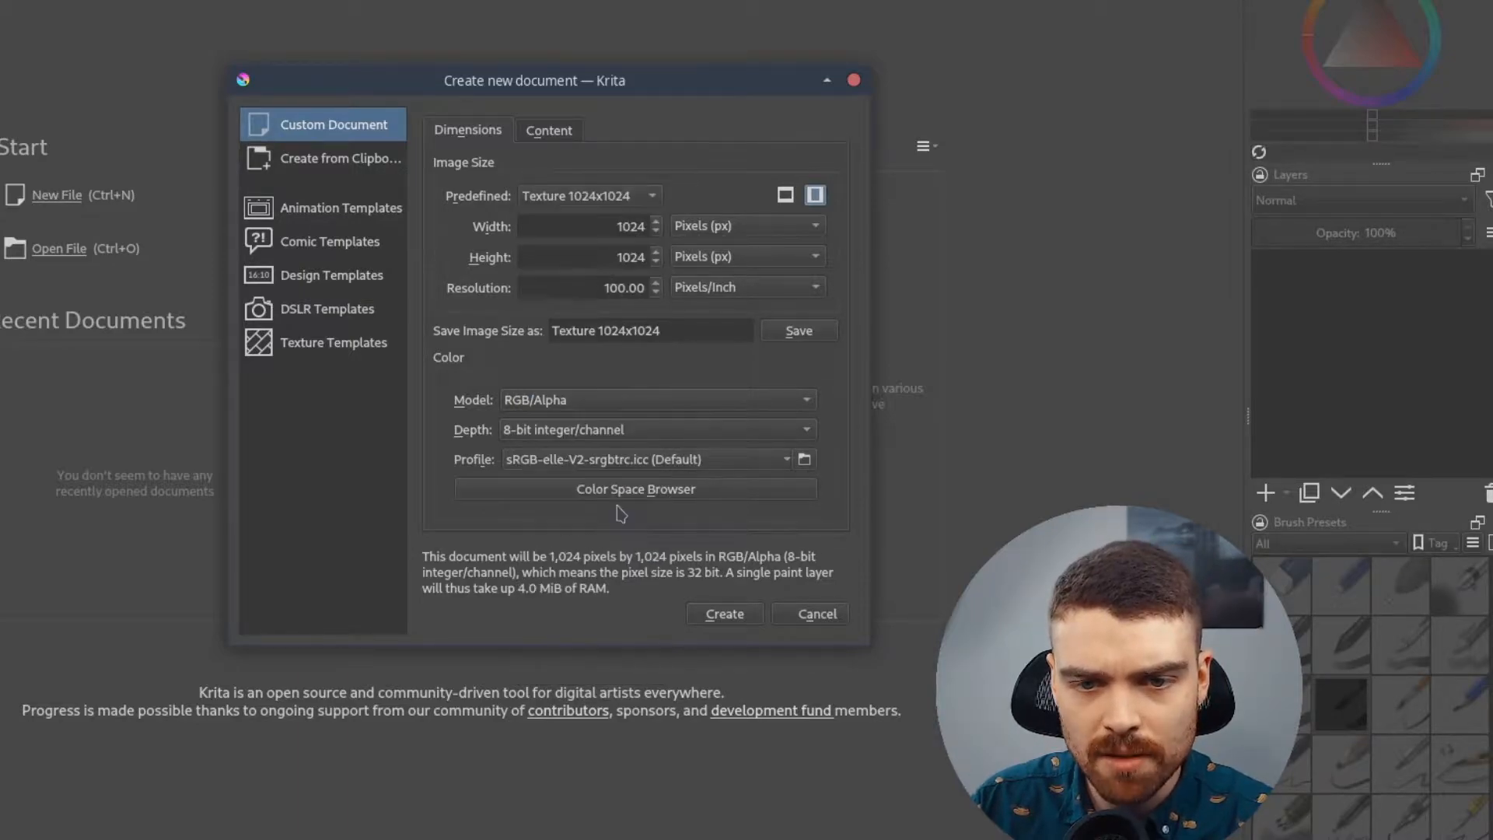
click(741, 621)
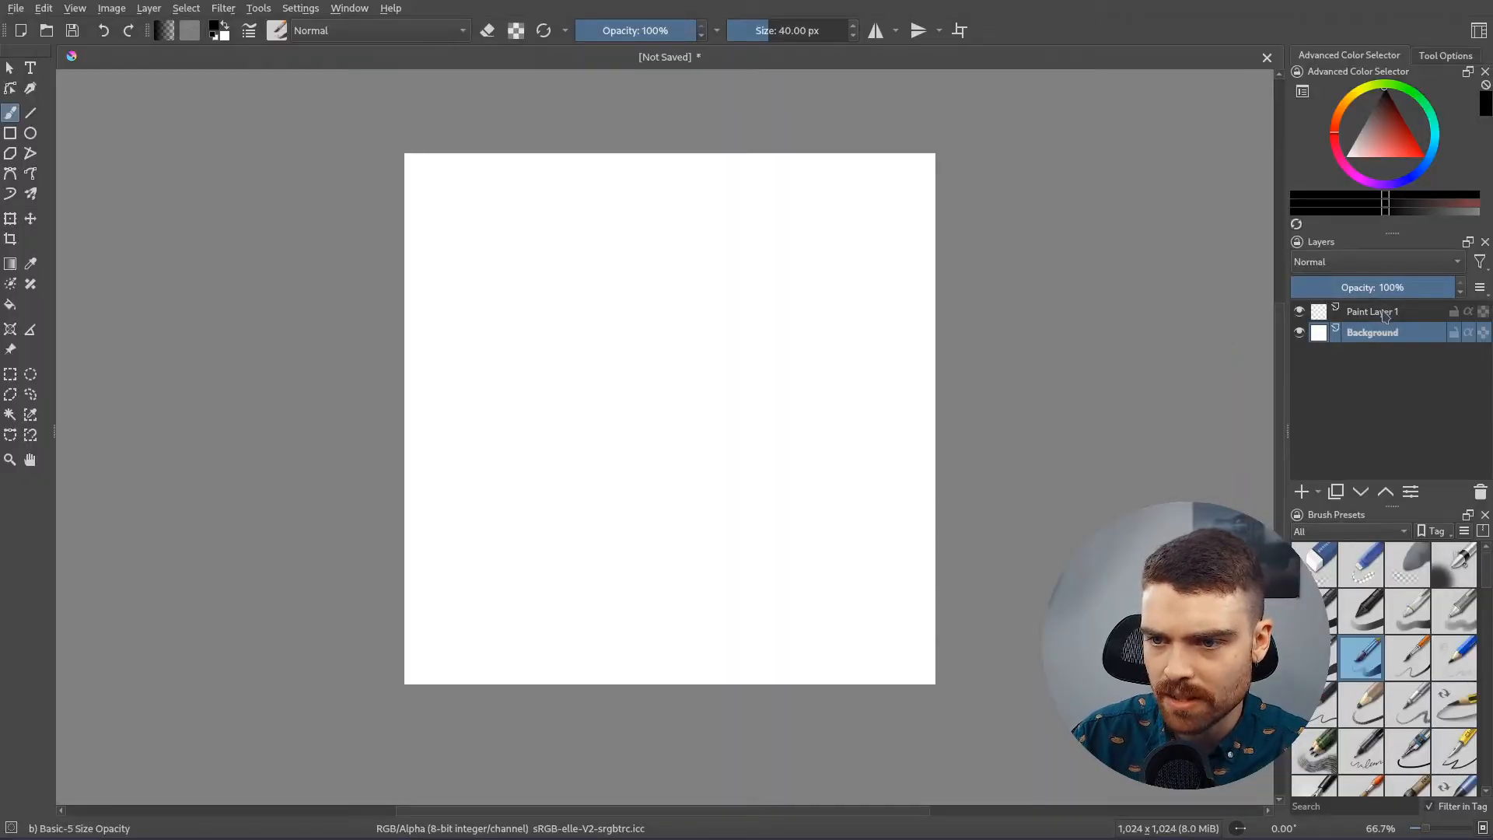
Paint a squiggle in the upper part of Paint Layer 1 and a thick black oval ring below it
click(1385, 313)
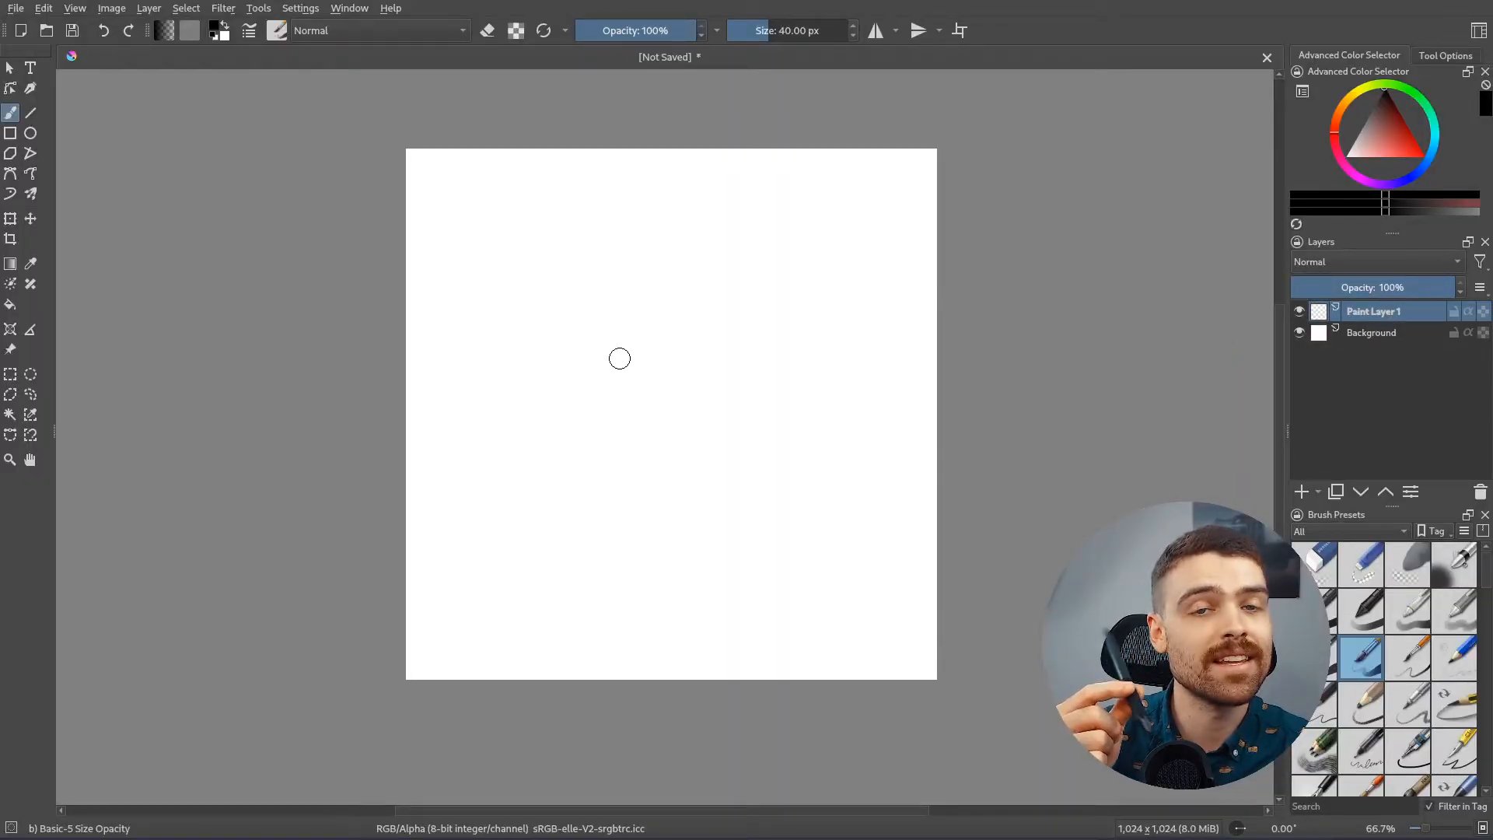
mouse_move(523, 225)
mouse_down()
mouse_move(650, 283)
mouse_move(602, 352)
mouse_move(610, 330)
mouse_up()
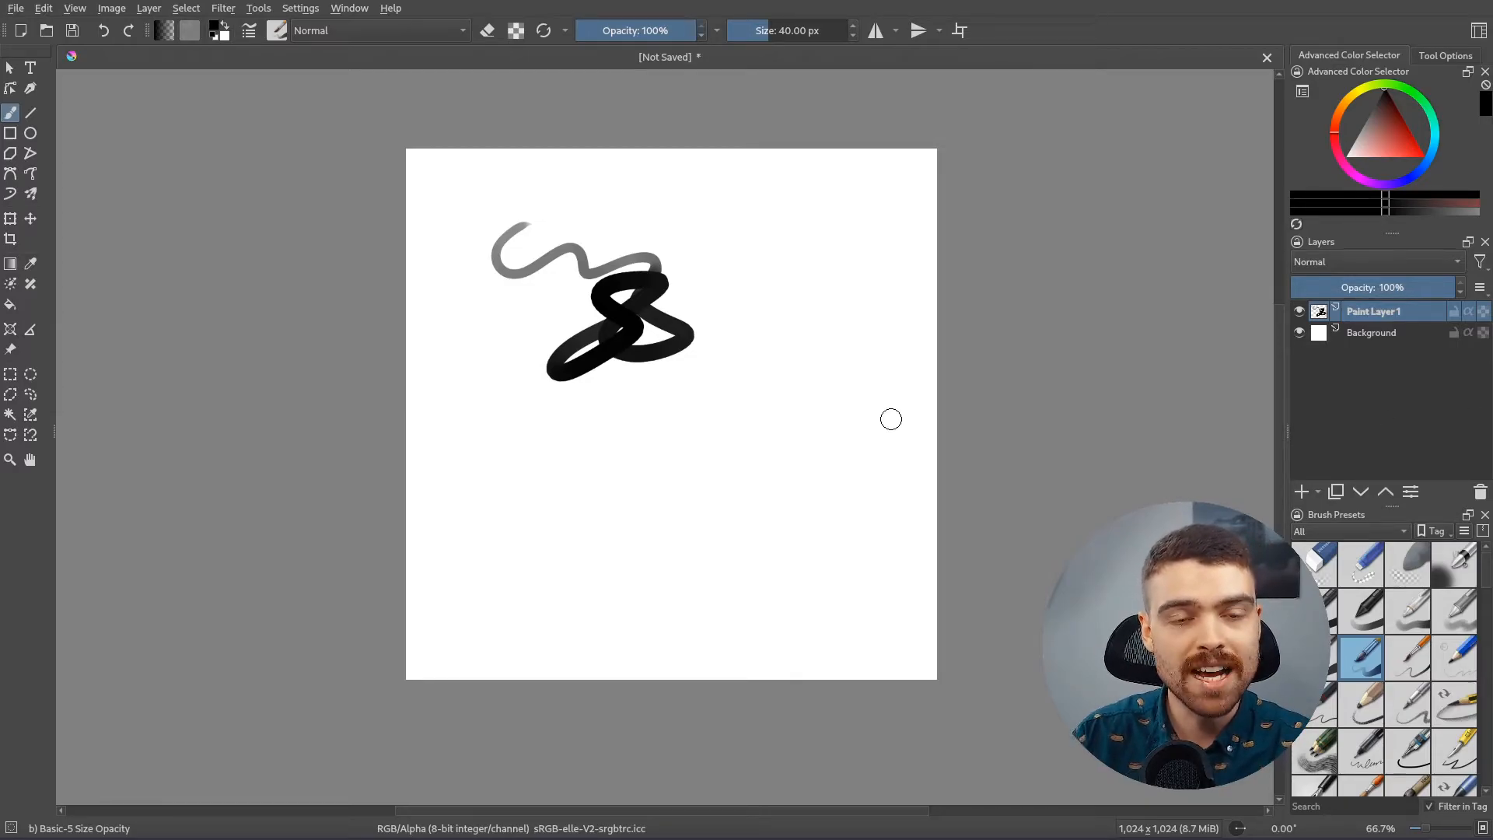
mouse_move(591, 478)
mouse_down()
mouse_move(692, 474)
mouse_move(678, 490)
mouse_move(617, 493)
mouse_move(648, 498)
mouse_move(676, 476)
mouse_move(626, 458)
mouse_move(606, 479)
mouse_move(676, 485)
mouse_up()
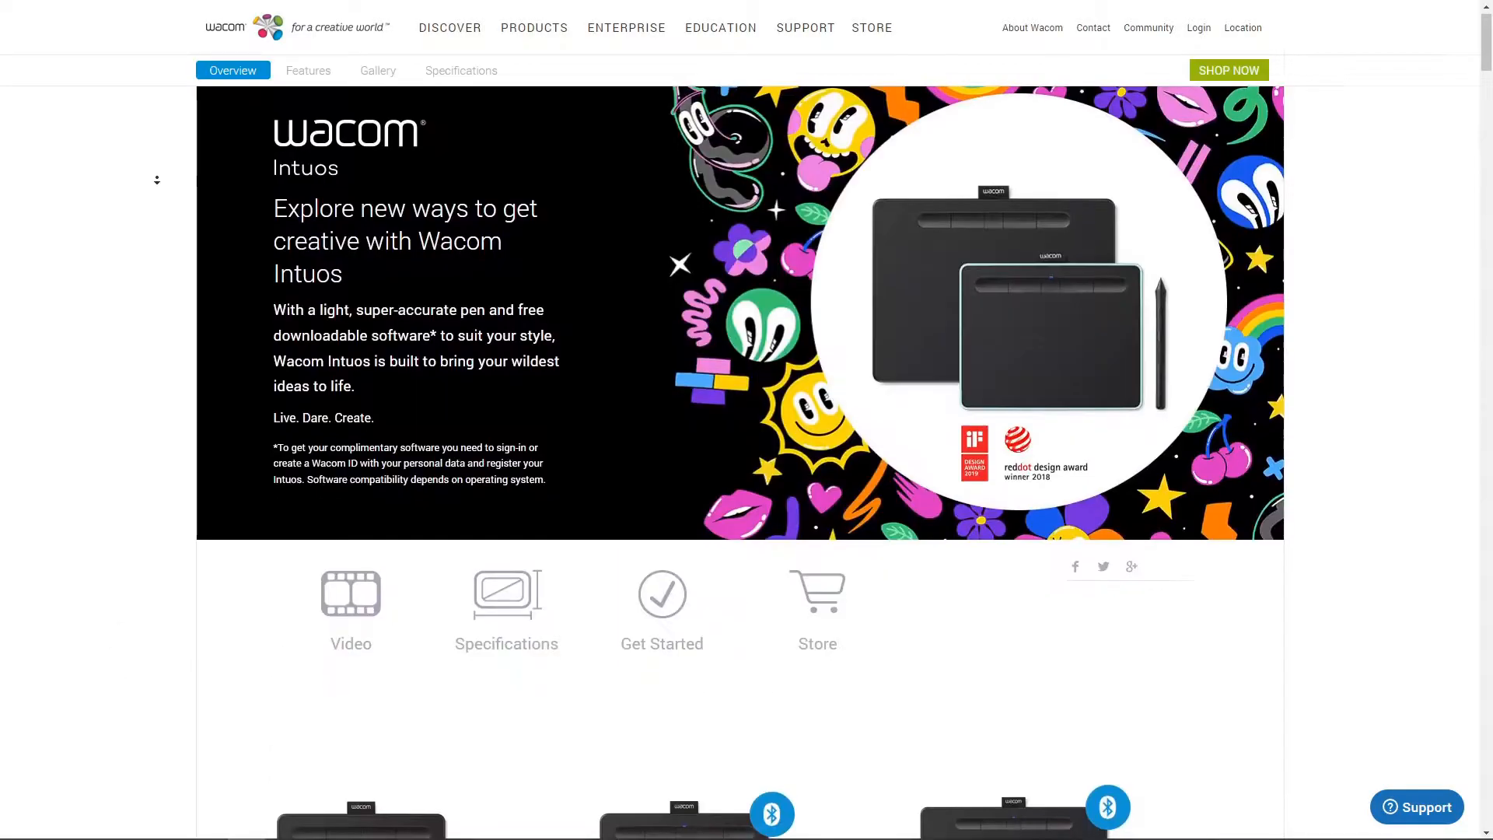
scroll(157, 180, down, 5)
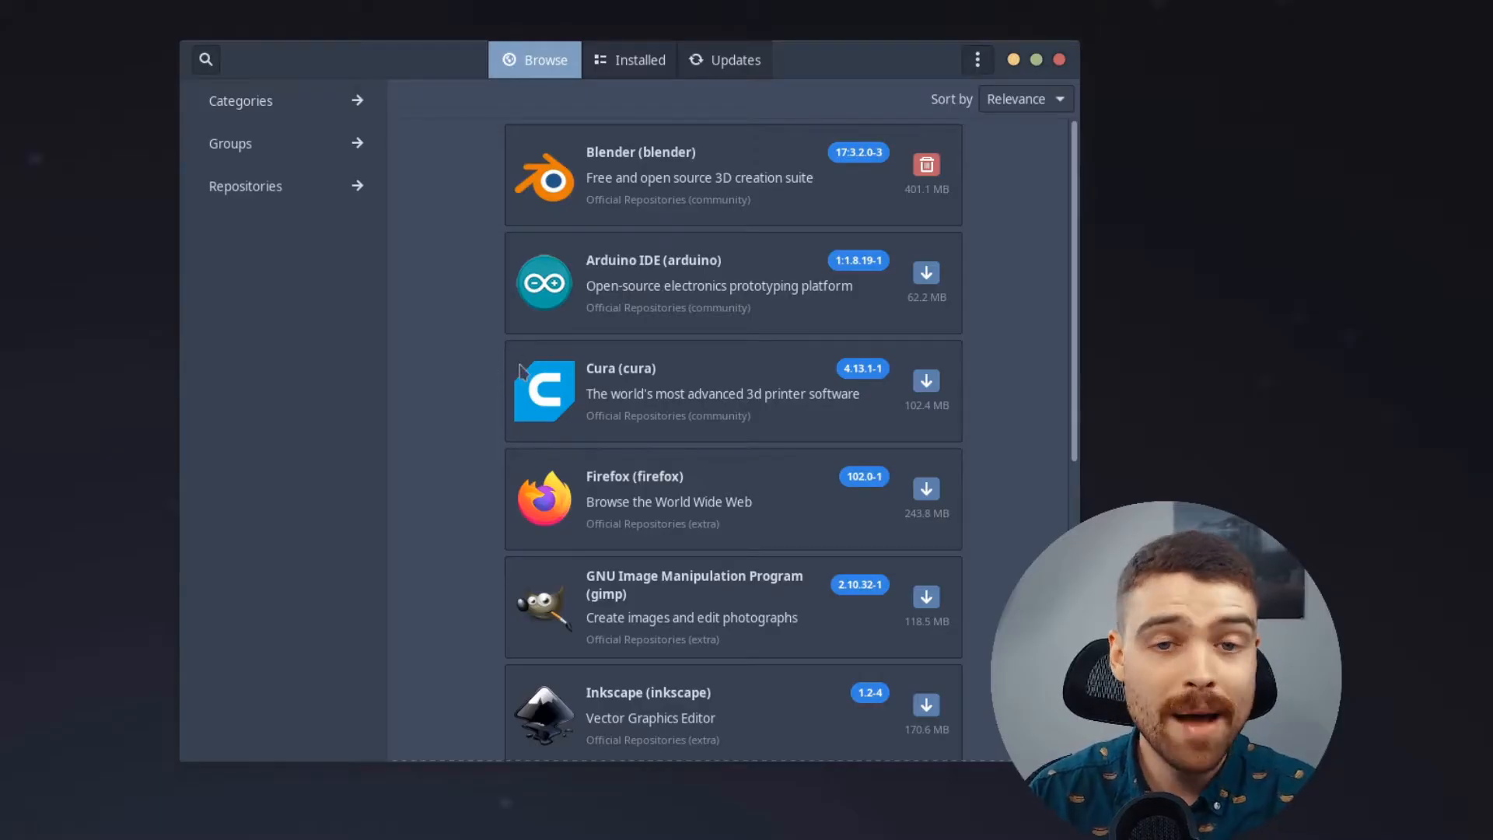
Search the package manager for huion and open the package manager's preferences
key(ctrl+f)
text(huion)
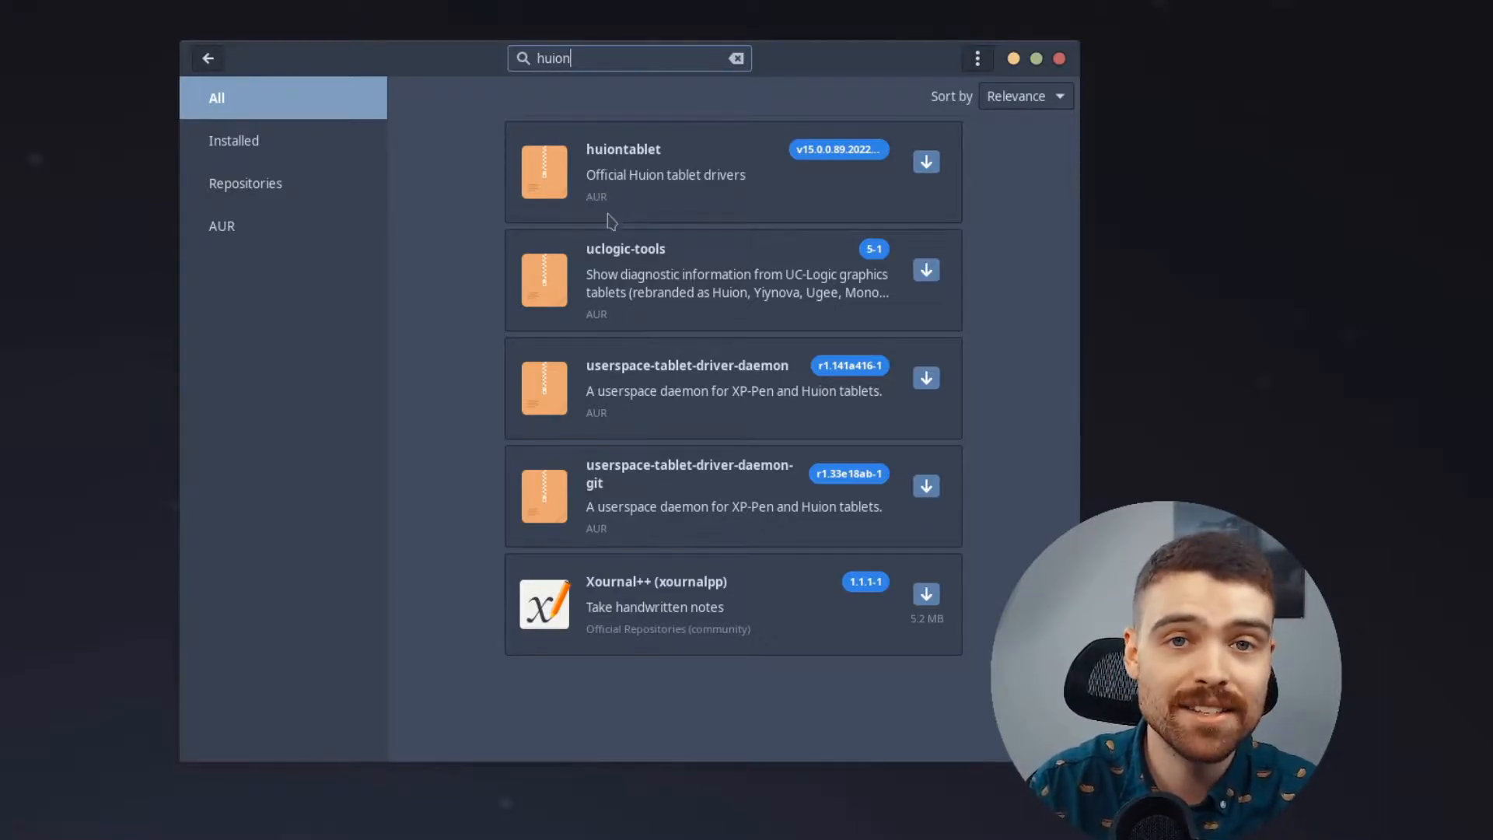
click(977, 58)
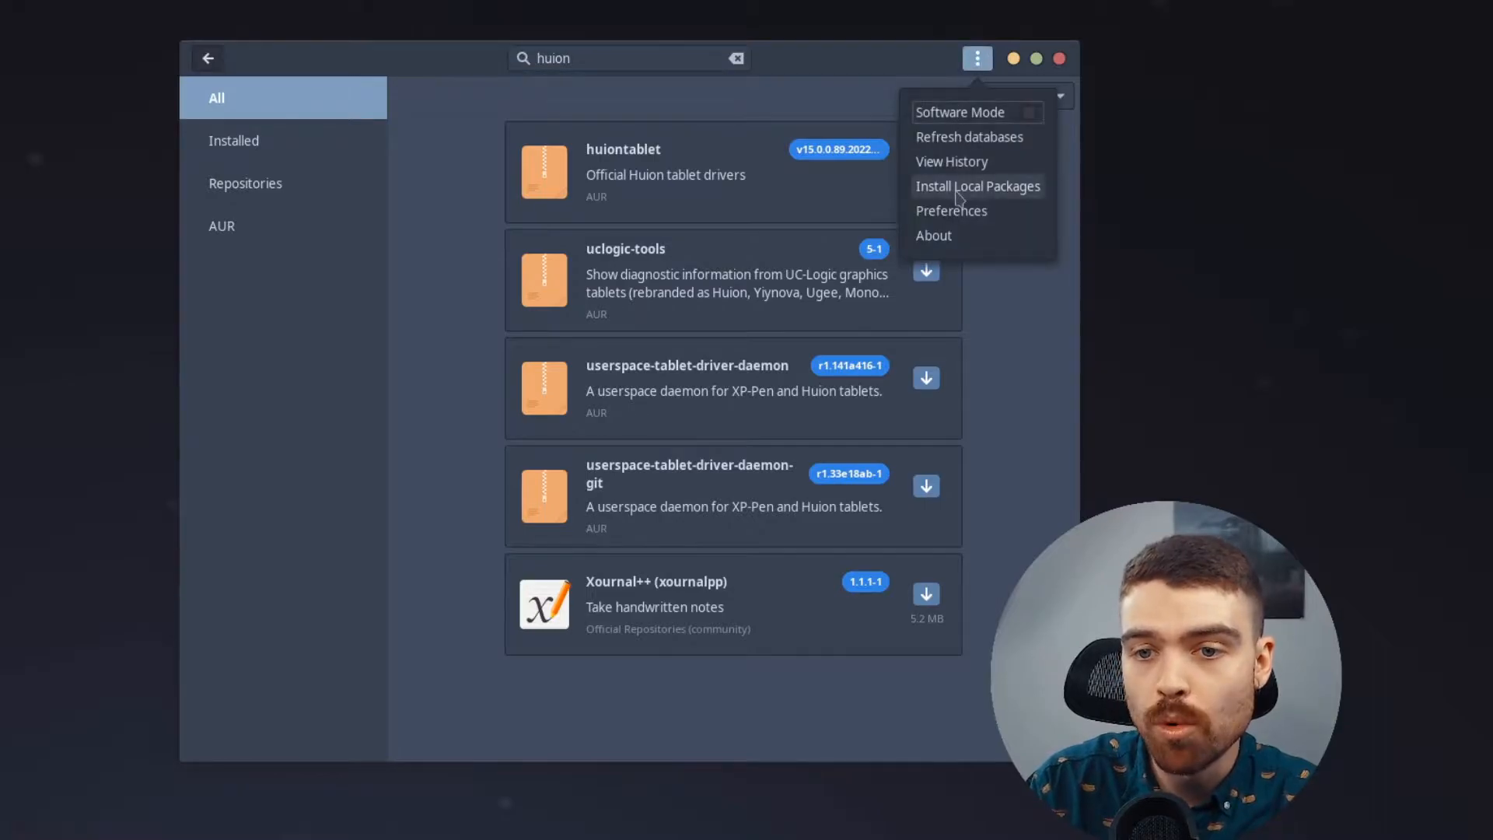
click(955, 210)
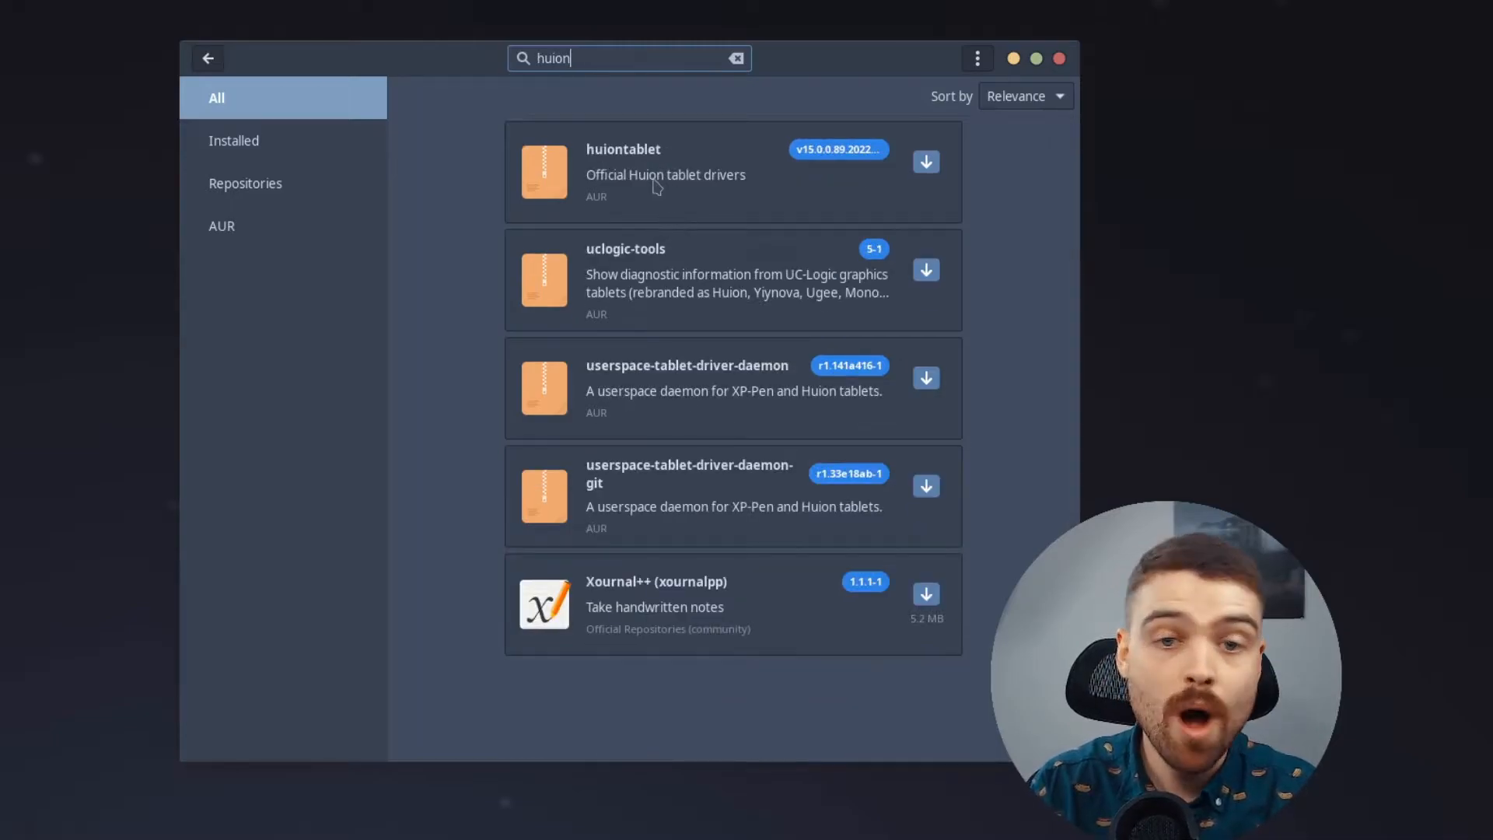
Build and install the huiontablet driver package from the AUR
click(665, 179)
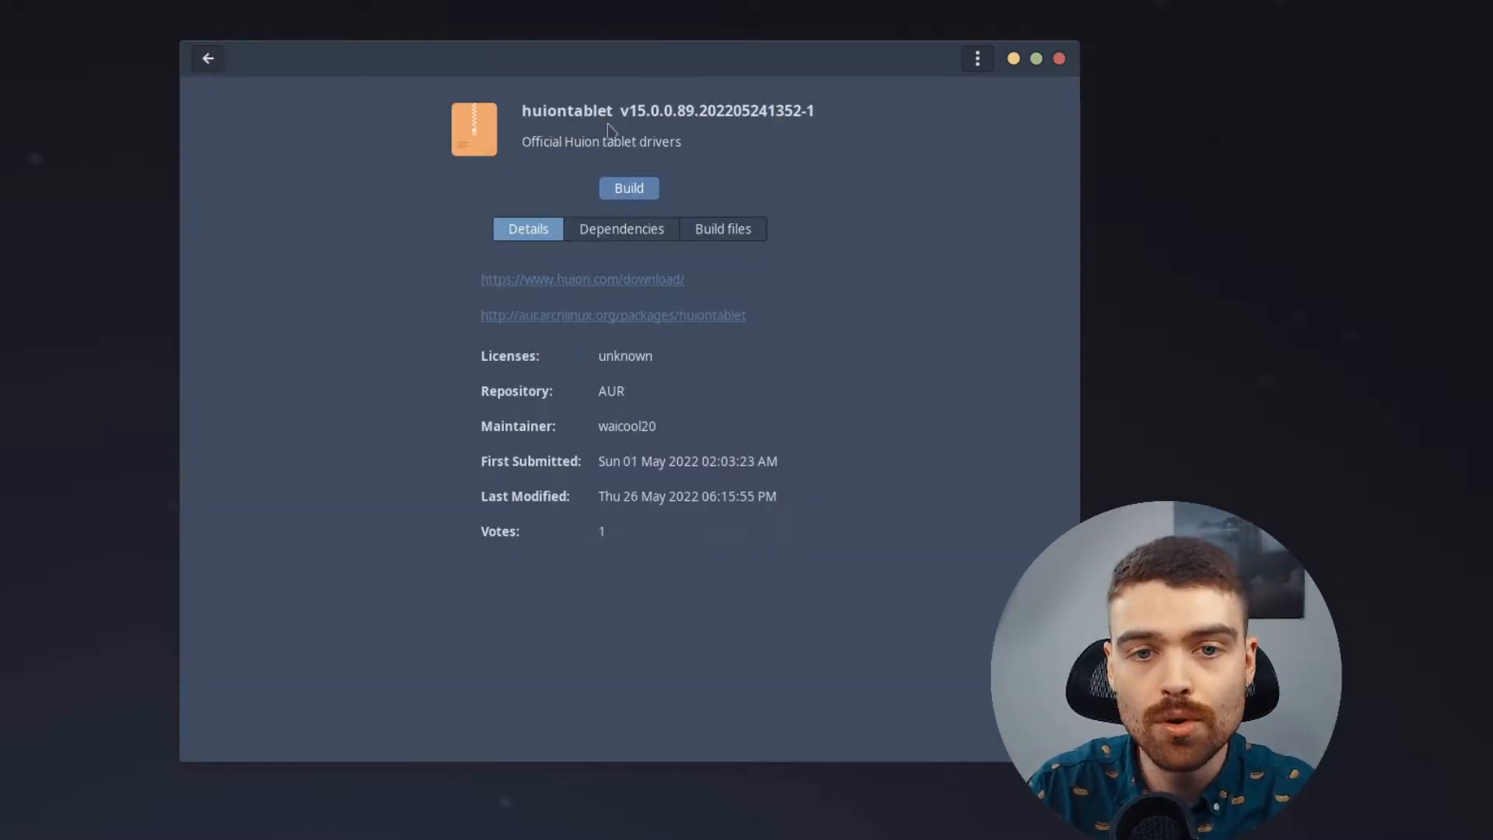
click(636, 196)
click(991, 740)
click(871, 115)
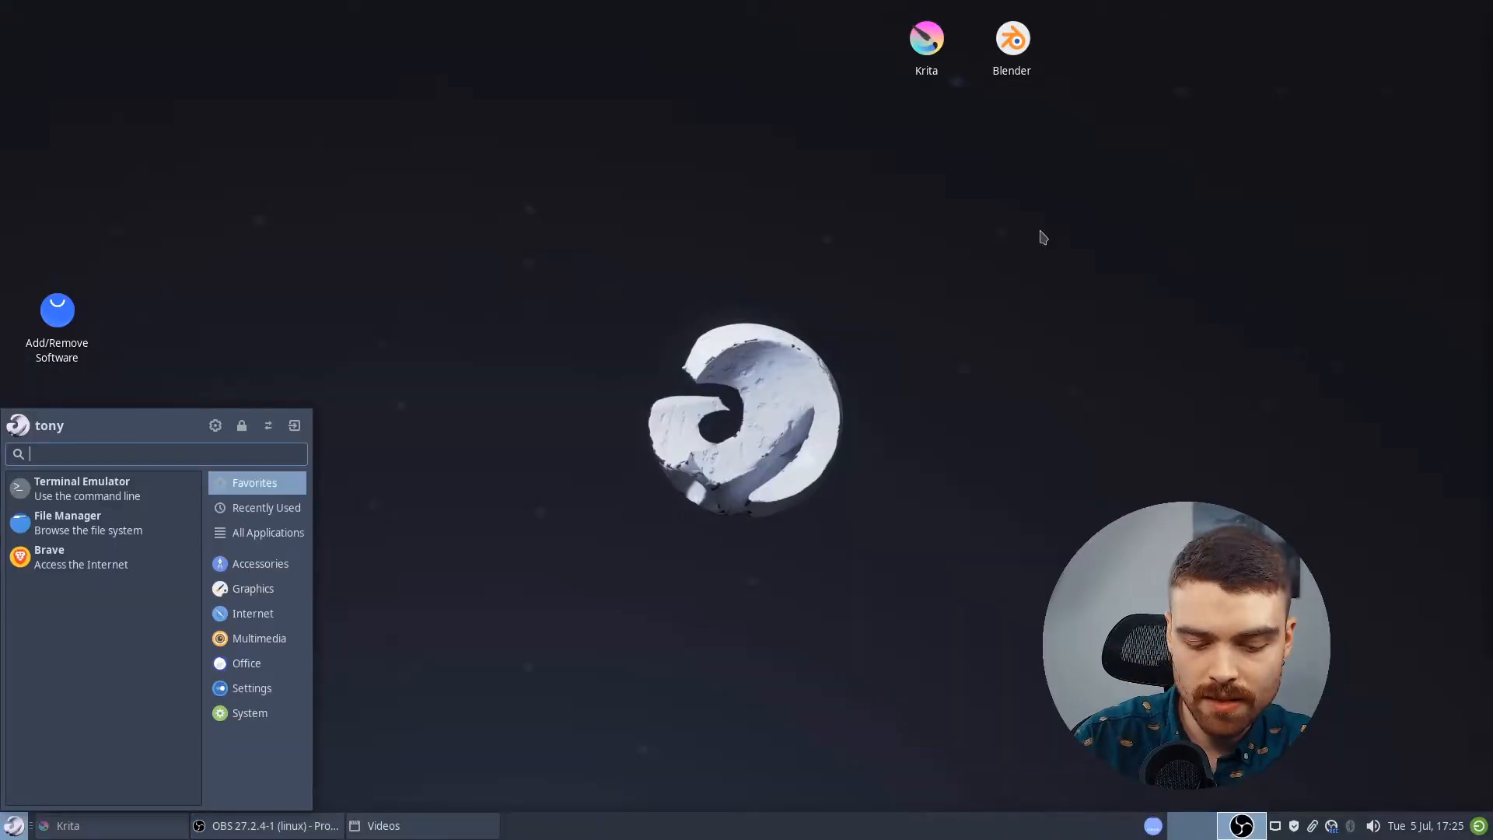
Launch the HuionTablet driver and open the pen tablet's Working Area settings
text(huion)
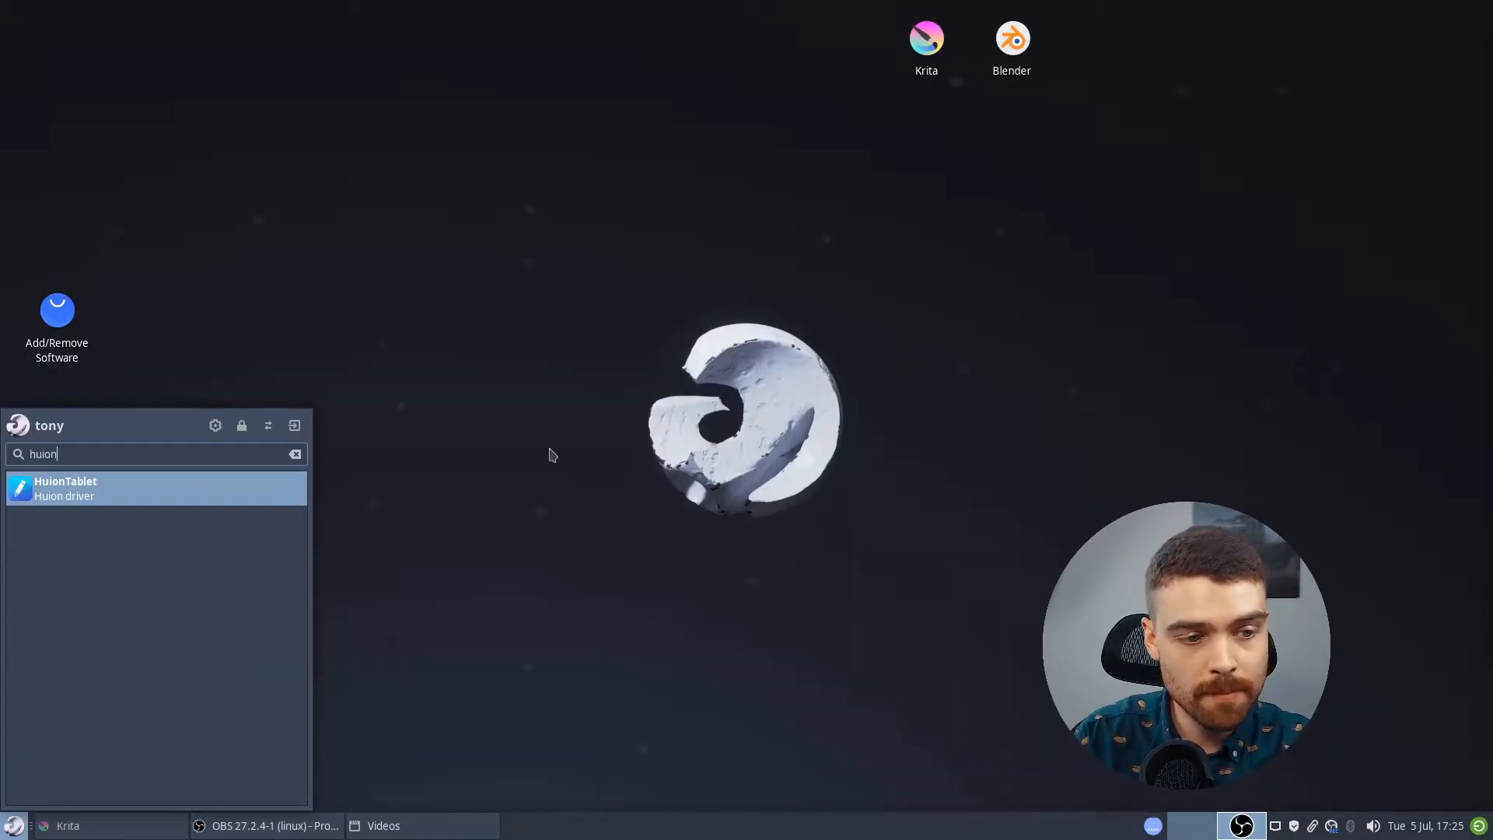
click(185, 488)
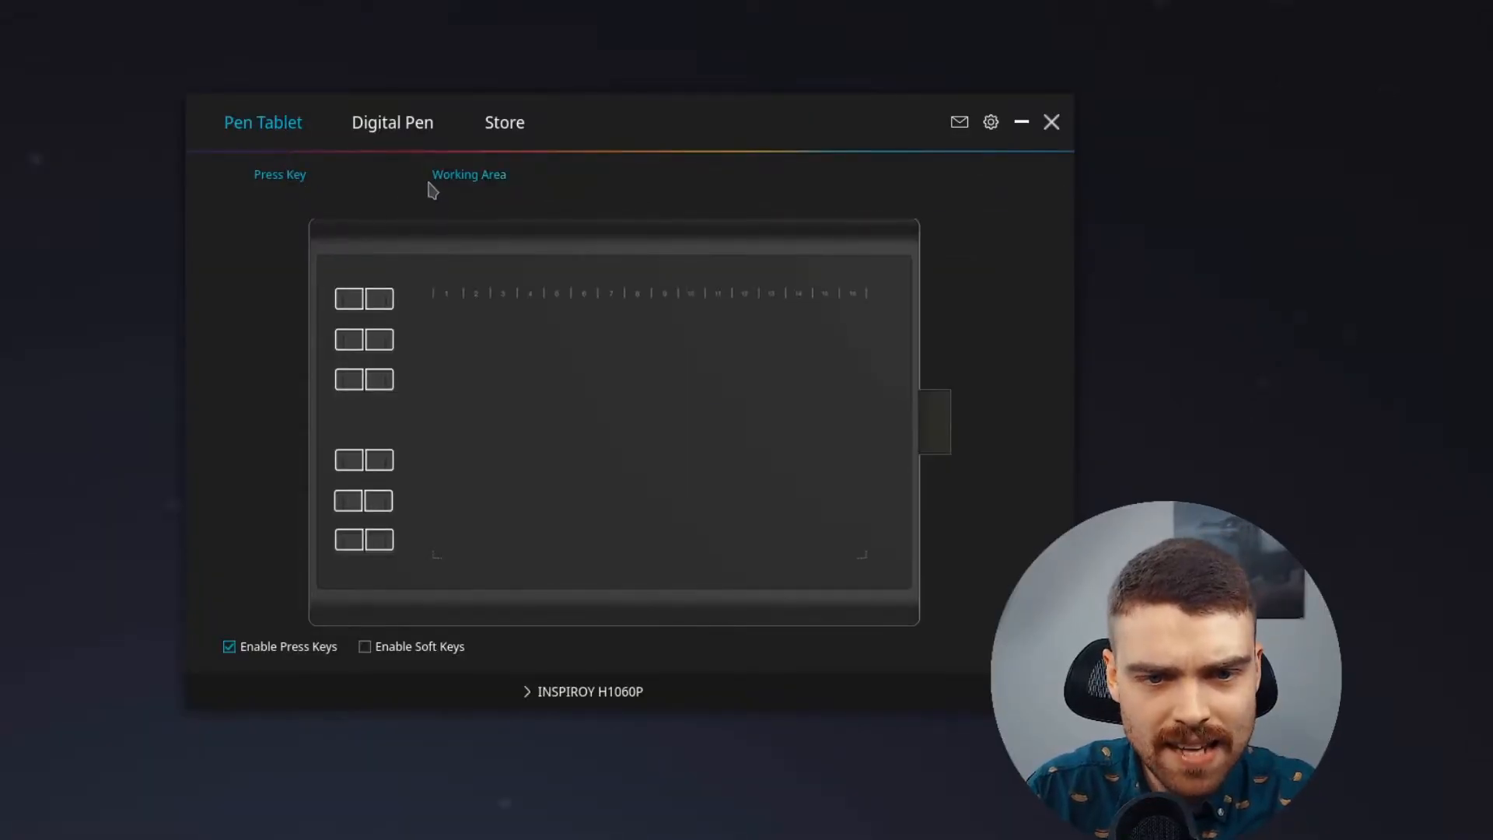
click(487, 184)
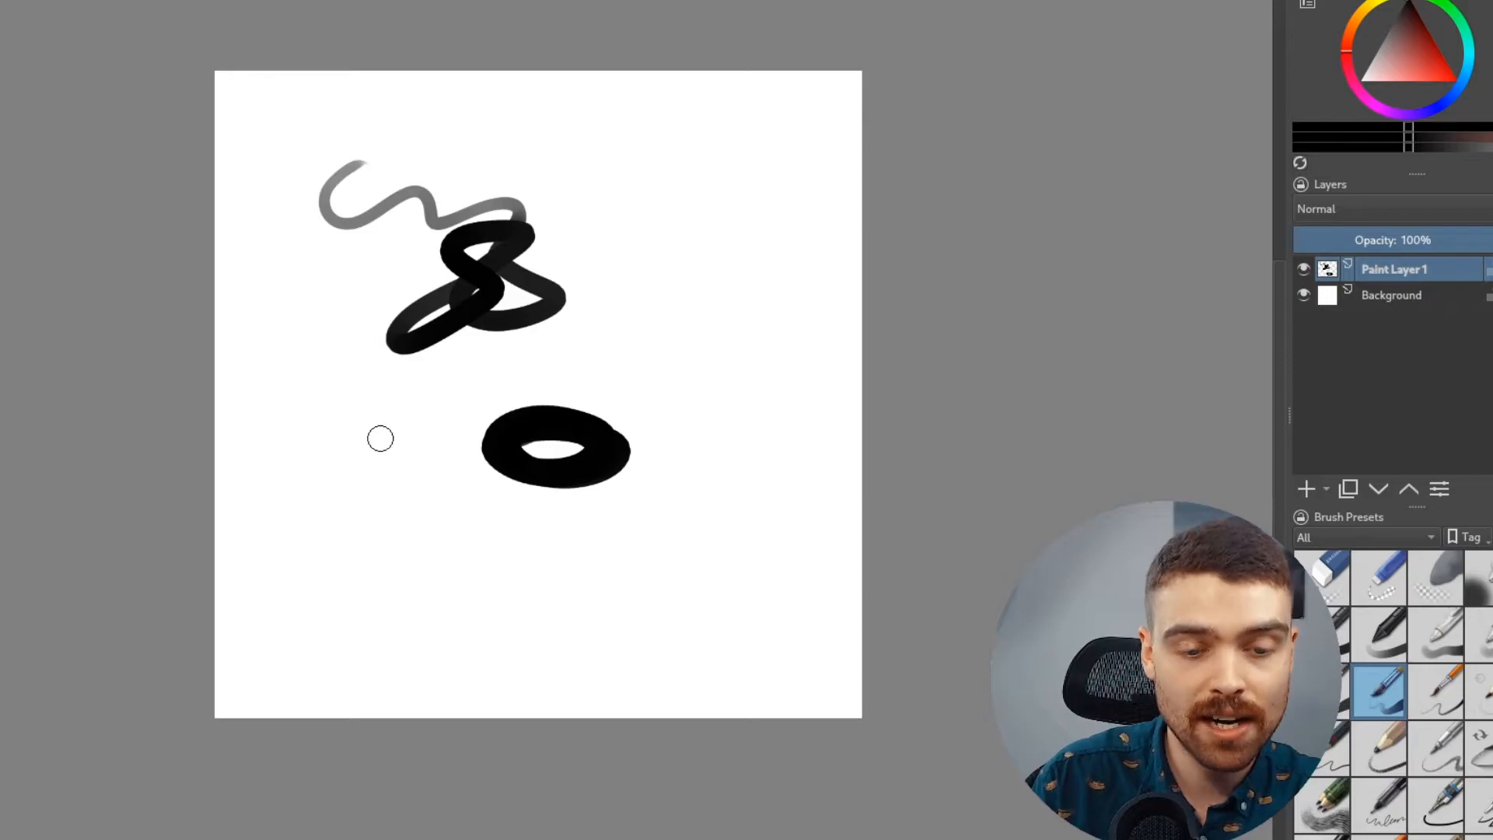
Paint a small ring beside the black oval in Krita, and open the Digital Pen settings in the Huion driver
mouse_move(386, 417)
mouse_down()
mouse_move(429, 433)
mouse_move(422, 419)
mouse_move(378, 453)
mouse_move(382, 408)
mouse_move(424, 429)
mouse_move(389, 464)
mouse_move(364, 432)
mouse_move(396, 404)
mouse_move(430, 420)
mouse_move(379, 445)
mouse_up()
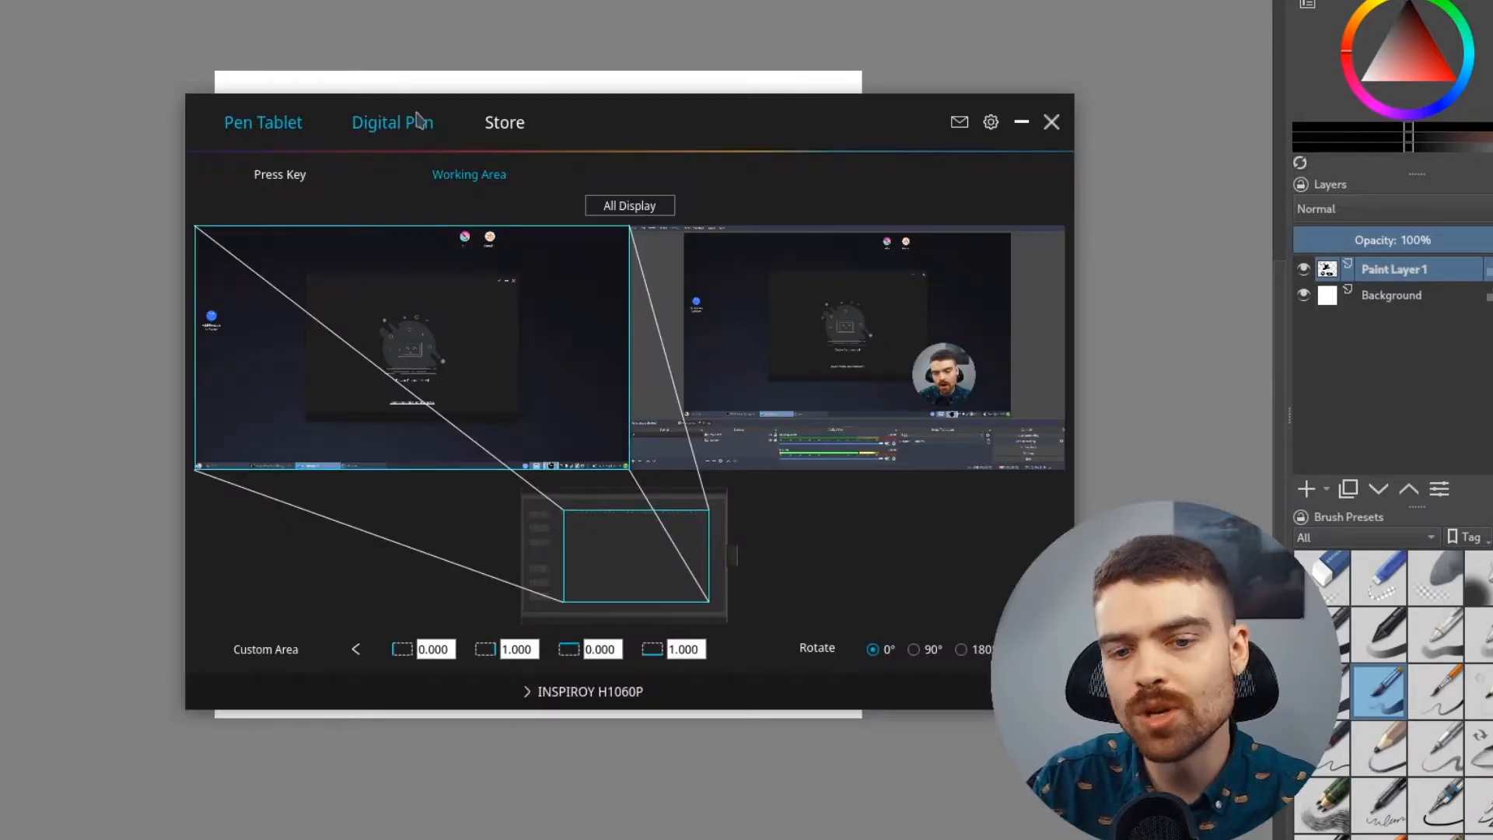
click(416, 123)
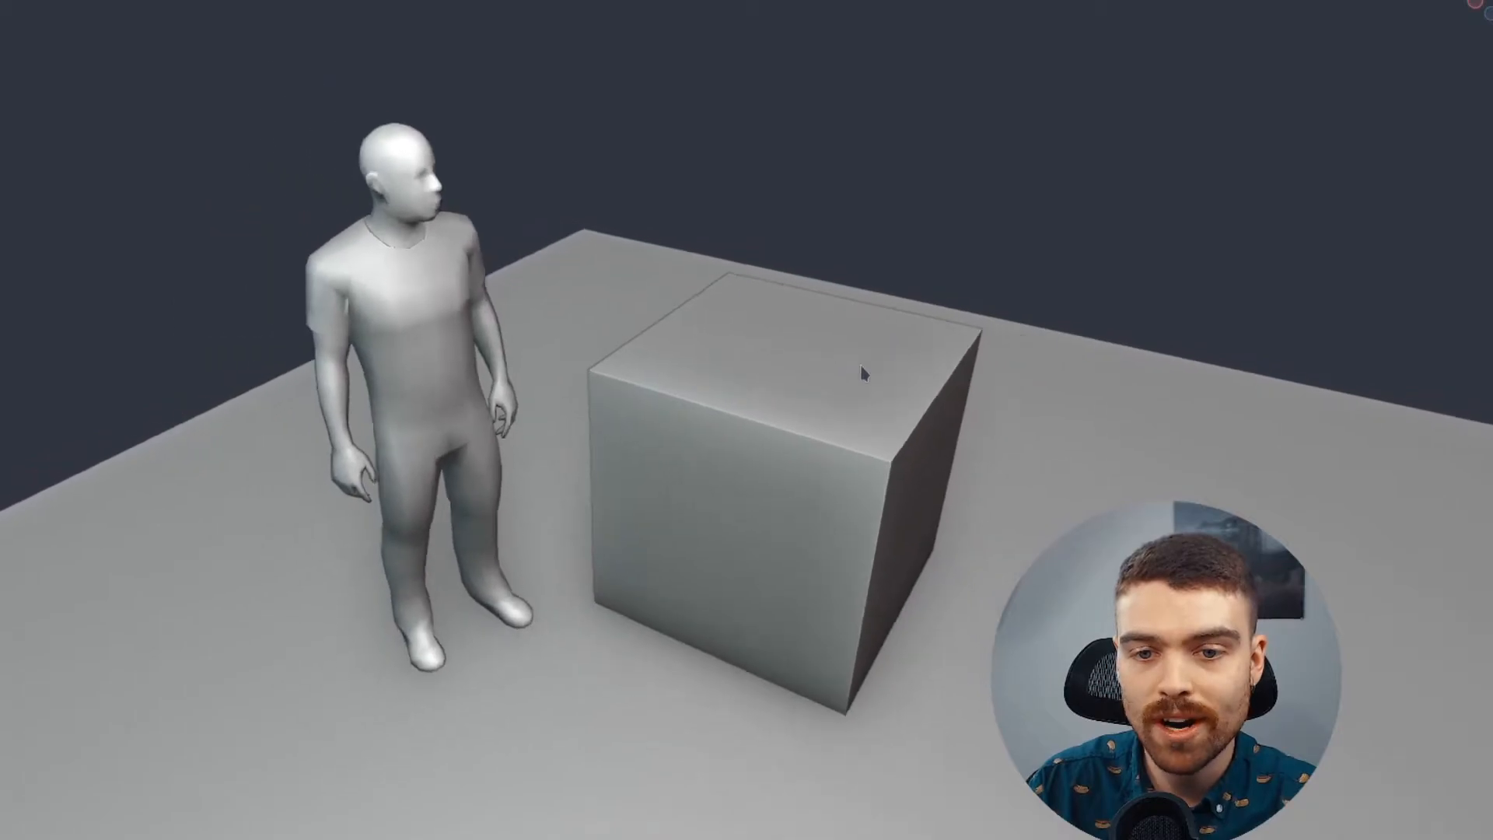
Switch to Blender and examine the cube and human figure scene from several angles
drag(860, 365, 933, 569)
drag(910, 466, 702, 366)
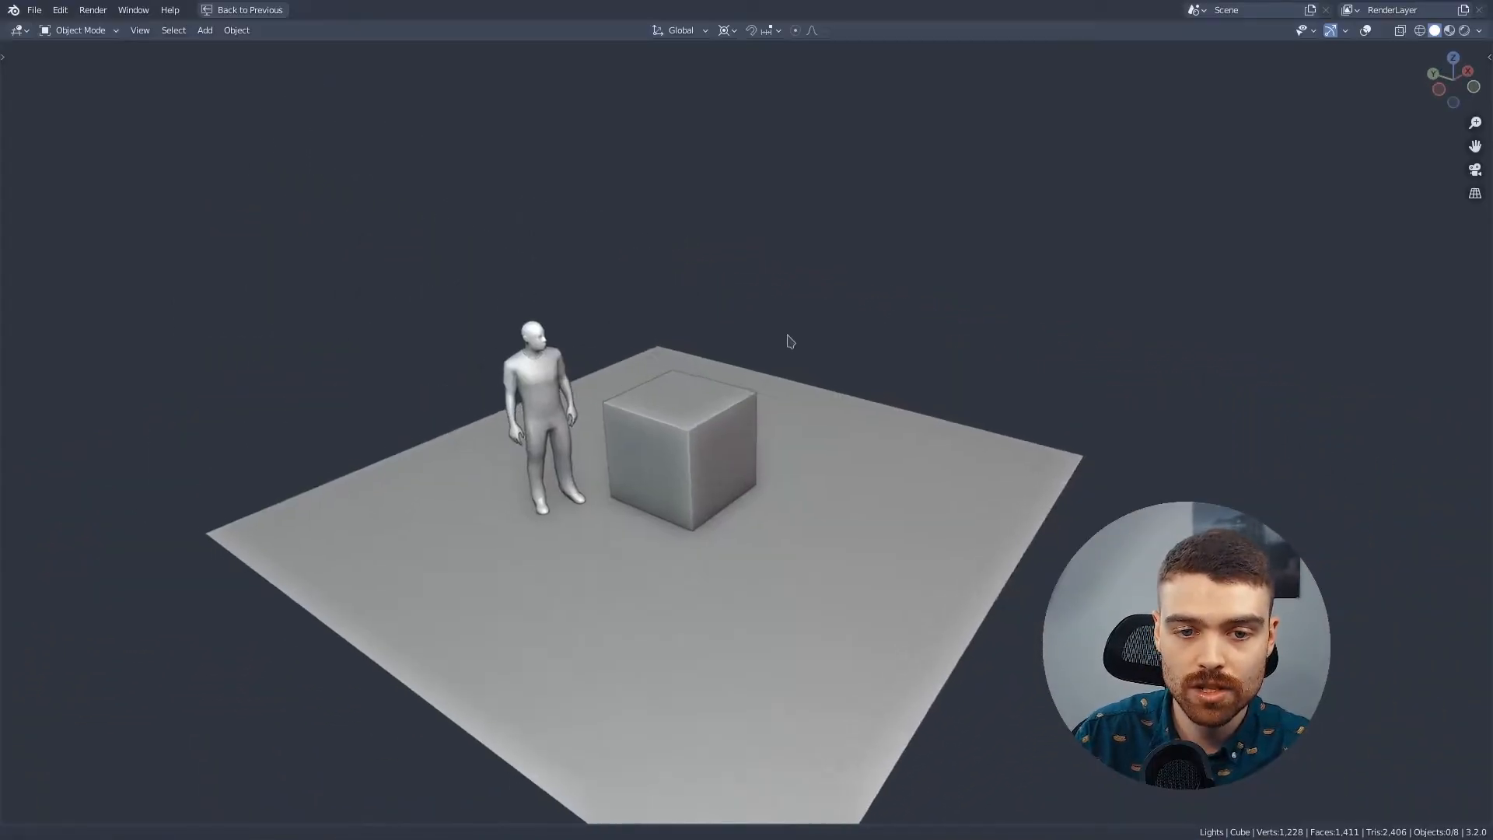
drag(788, 336, 832, 345)
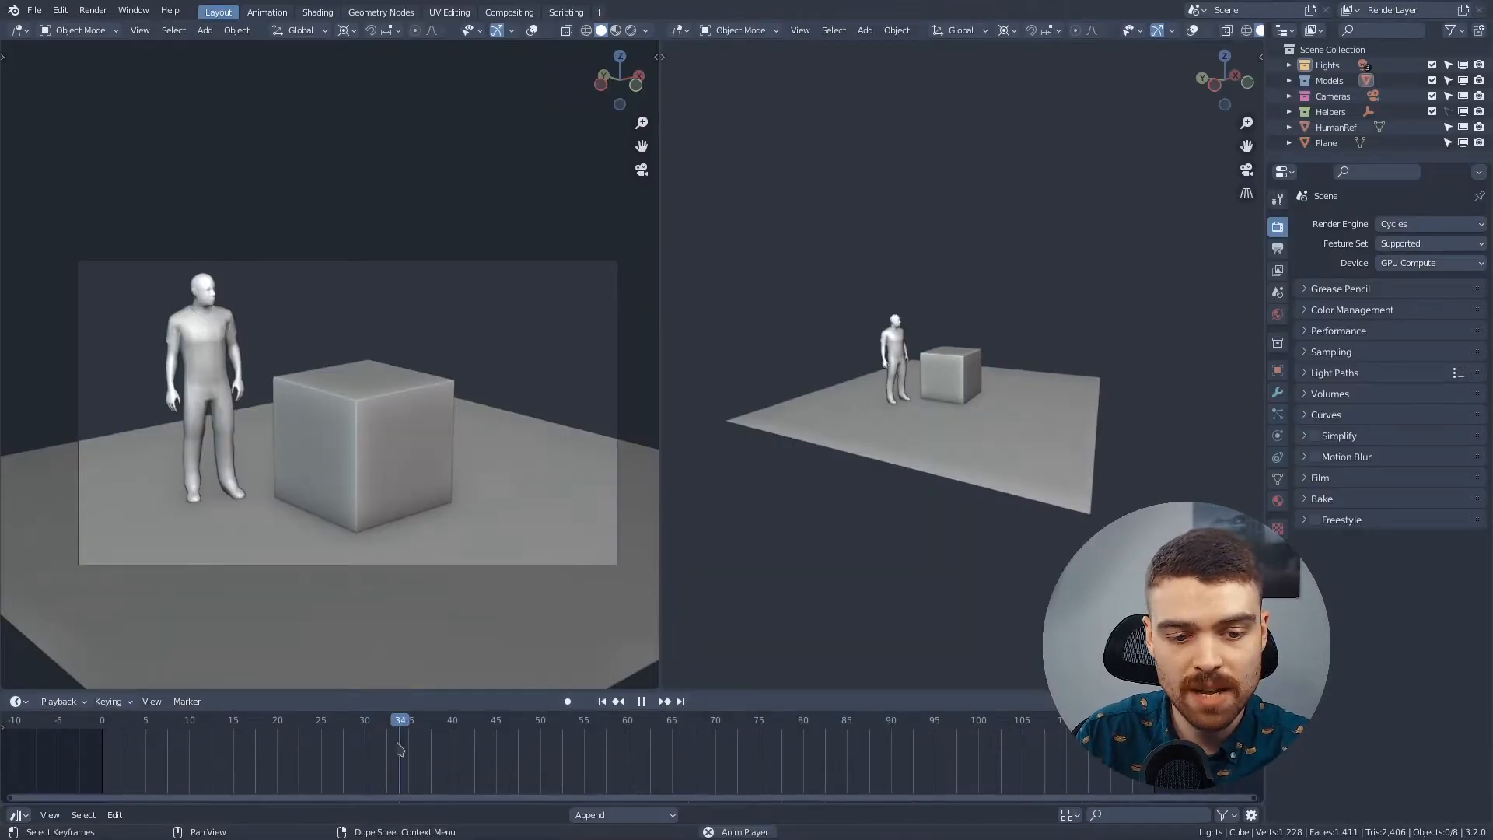
drag(871, 401, 948, 487)
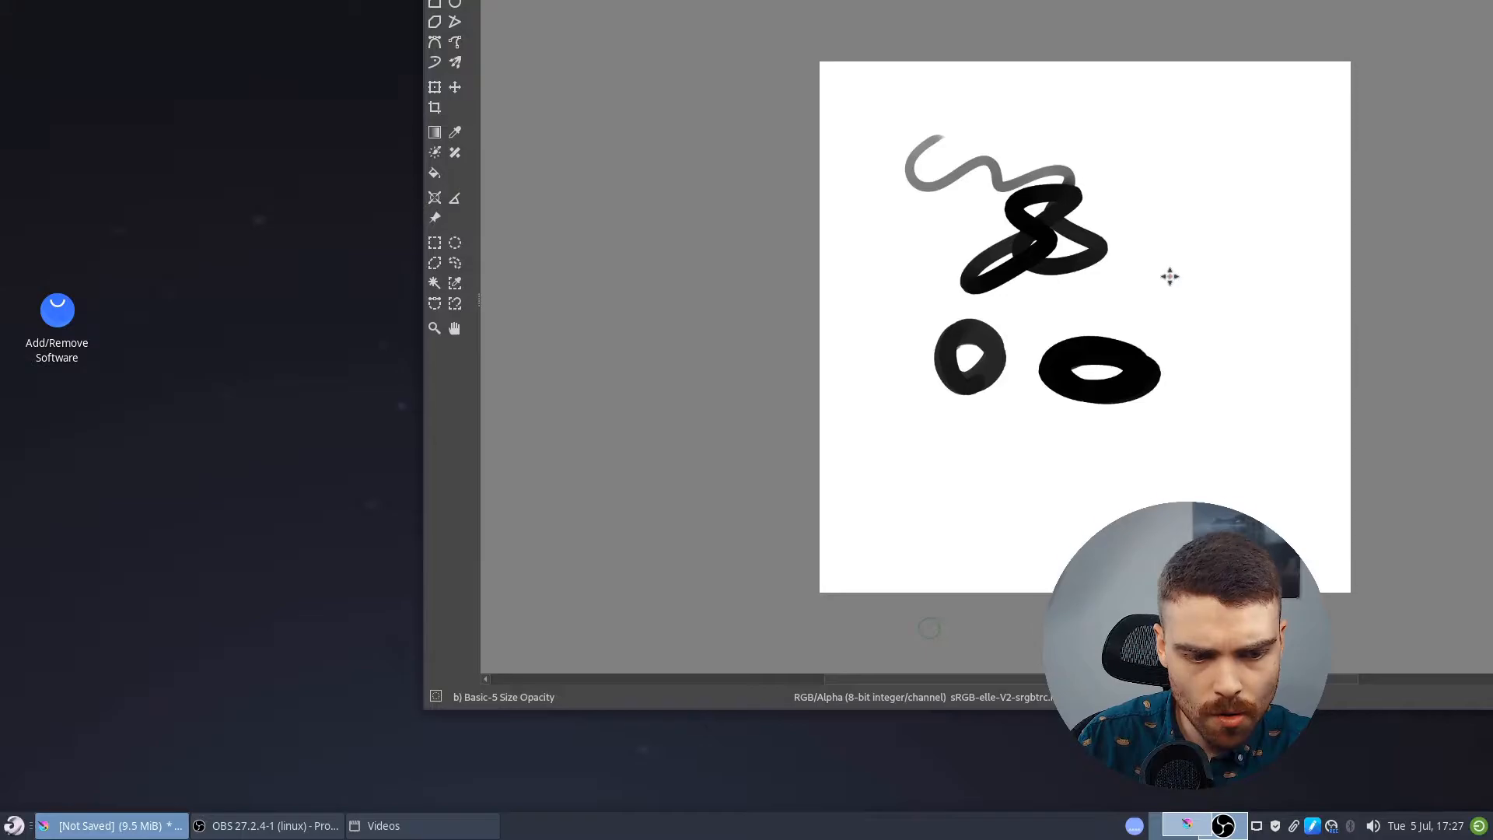
Maximise the Krita window and change the application theme to KvArcDark
drag(434, 78, 28, 114)
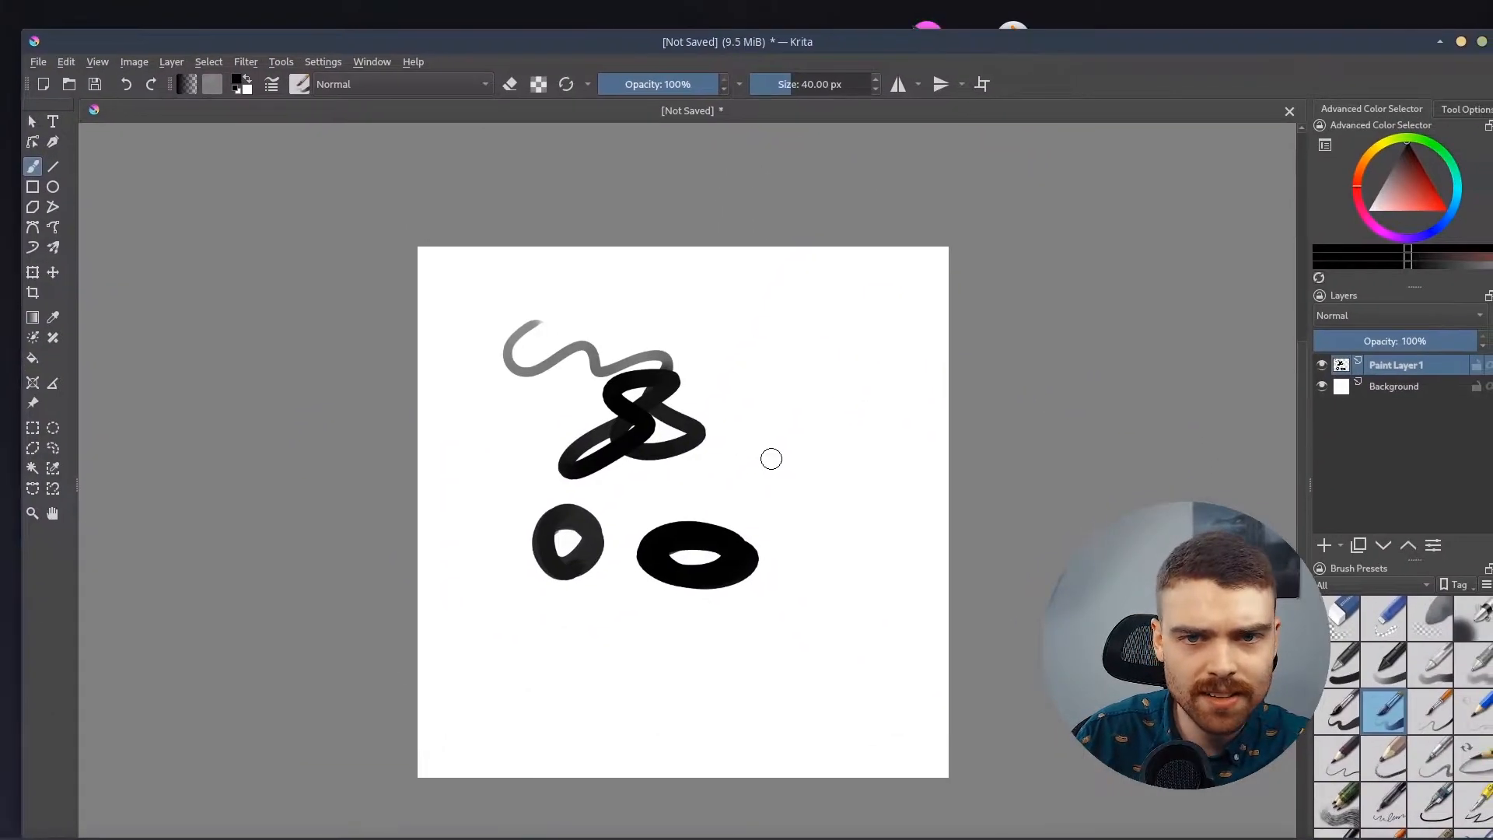
drag(470, 46, 470, 2)
click(301, 8)
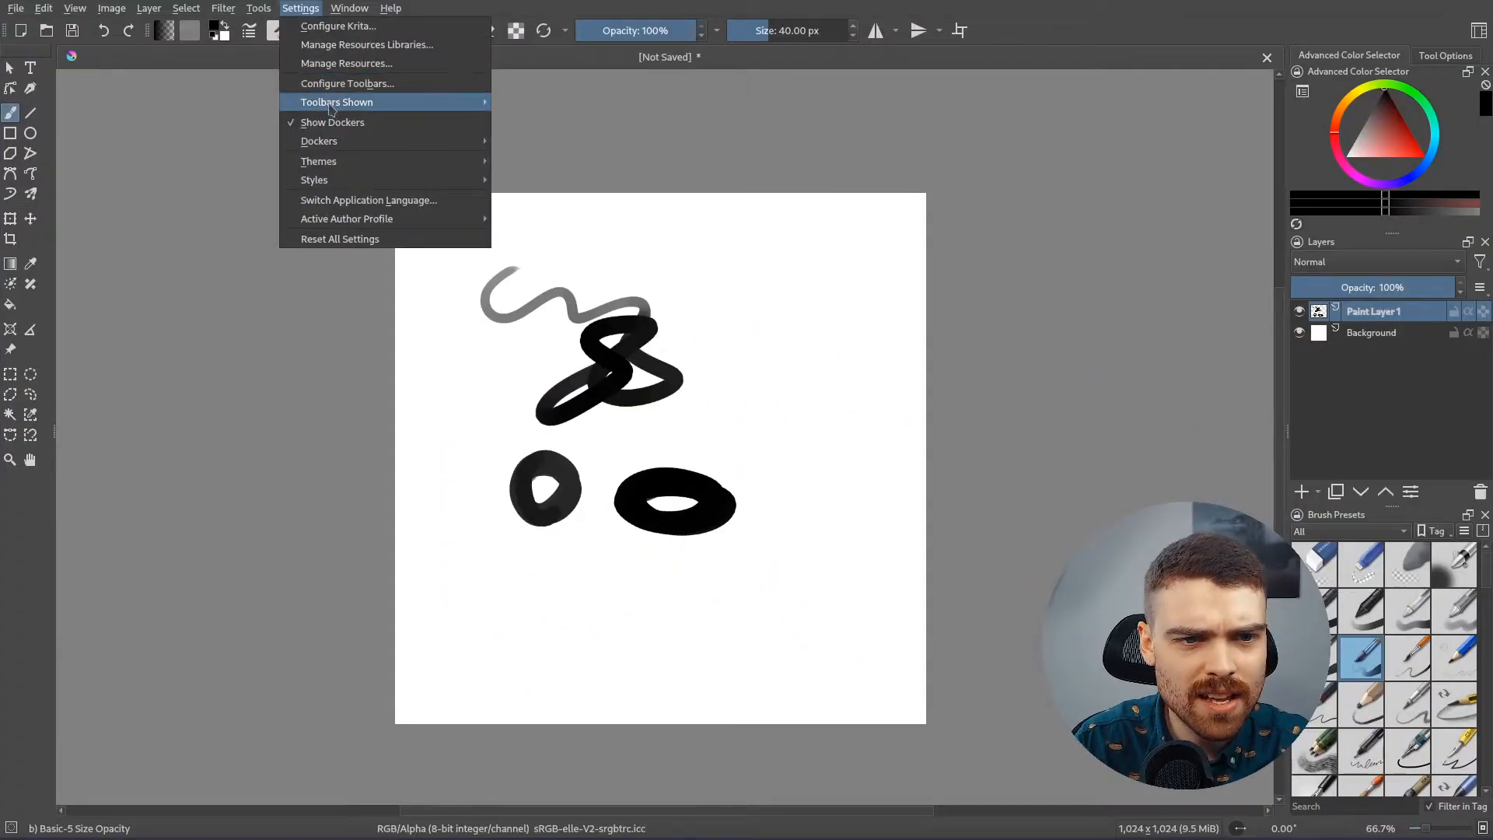
mouse_move(338, 164)
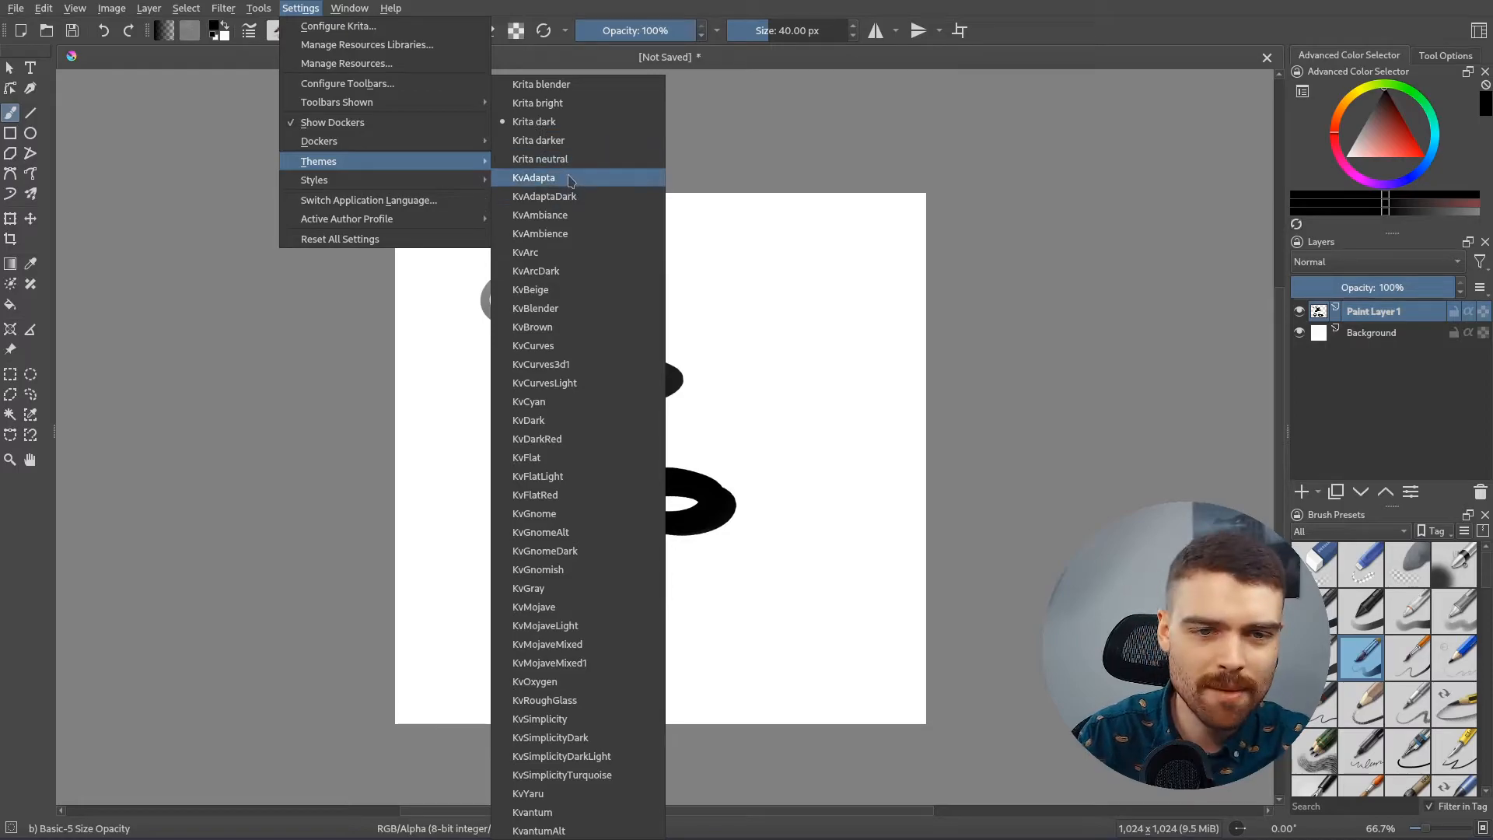
click(560, 272)
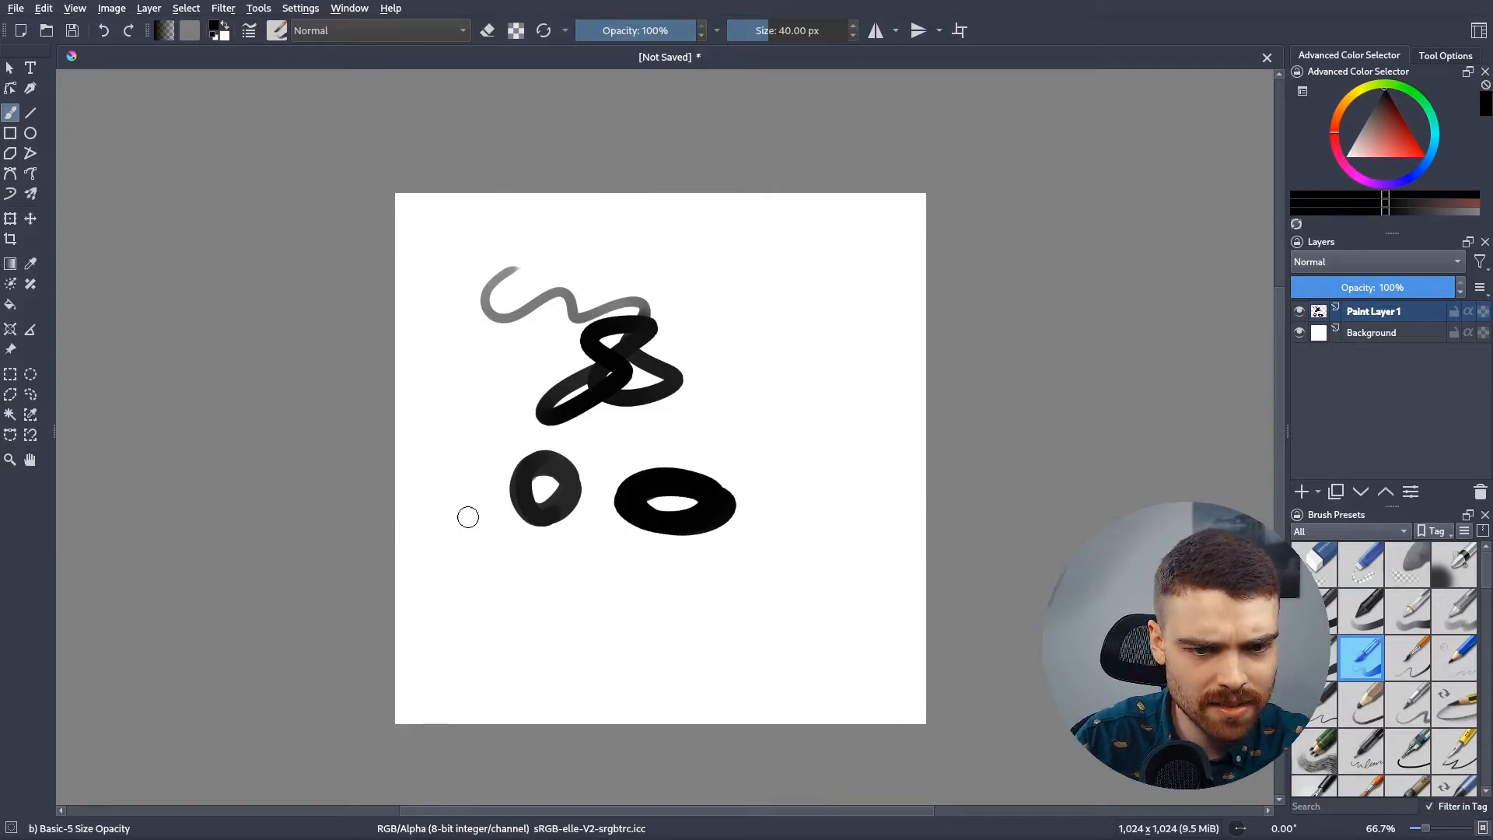
Start a new document and look through the animation, comic, design and texture template categories
key(ctrl+n)
click(571, 302)
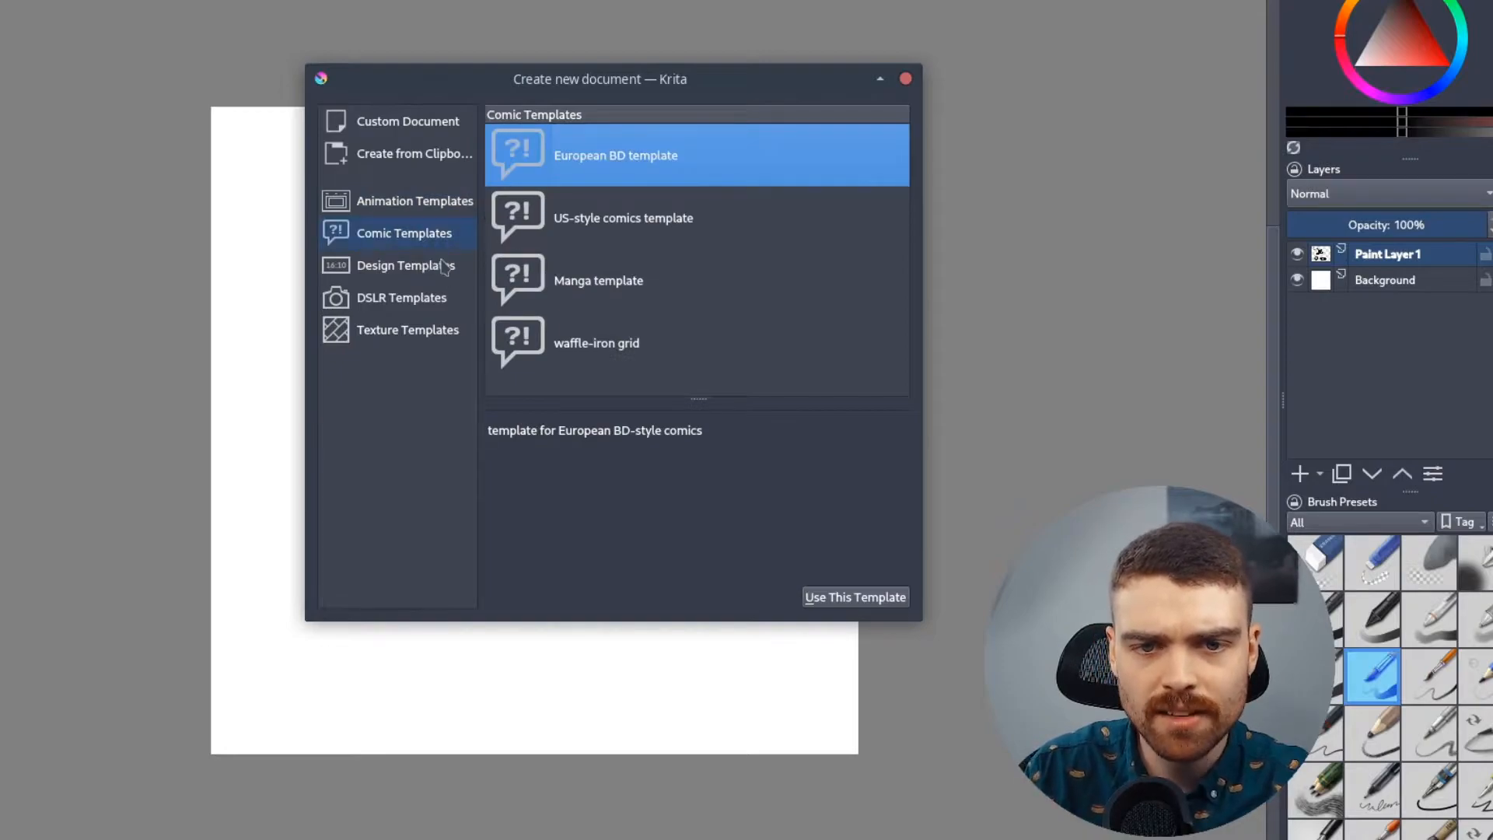
click(440, 207)
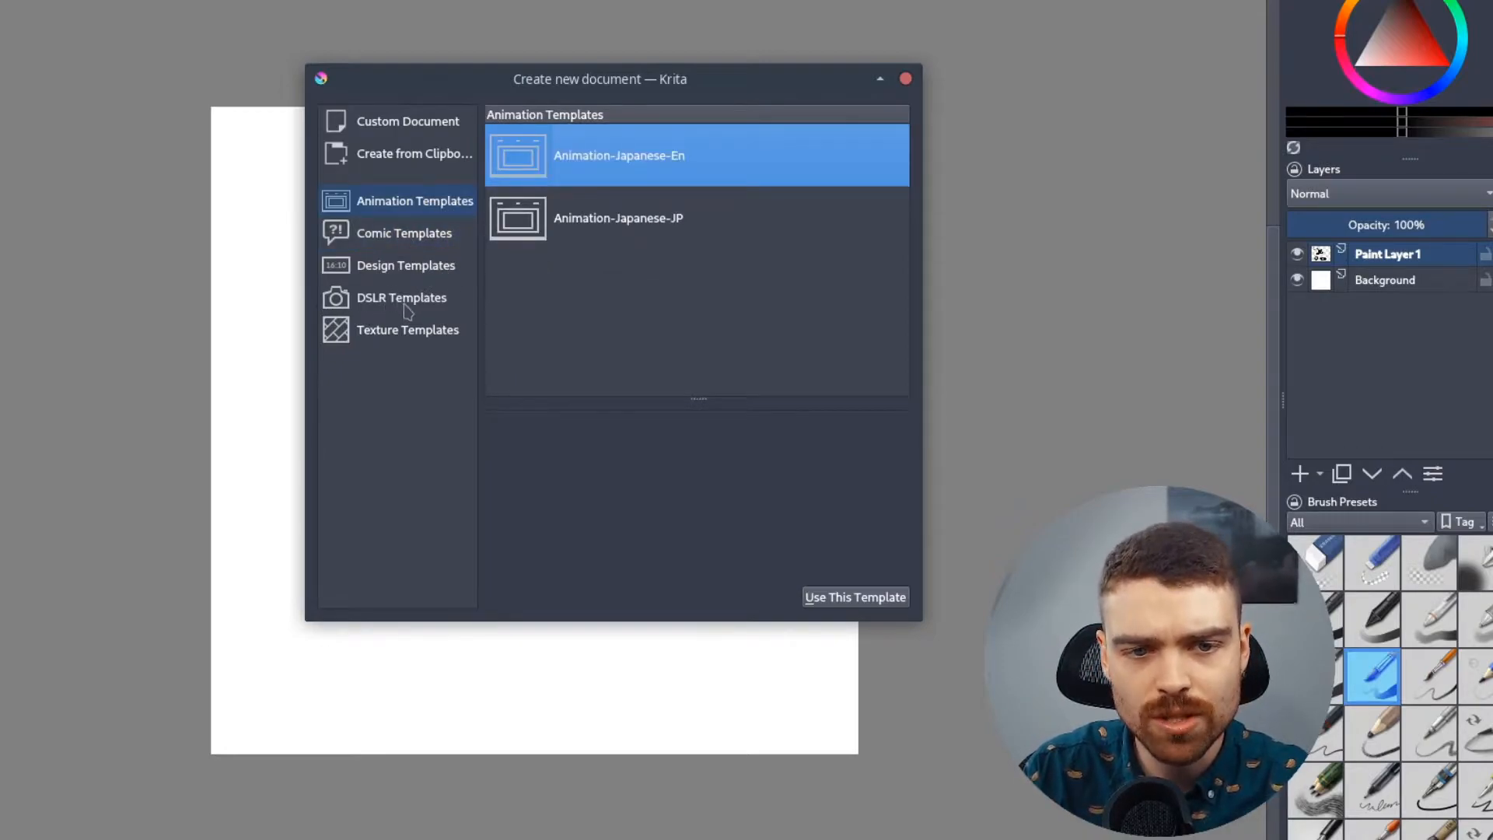
click(405, 268)
click(423, 330)
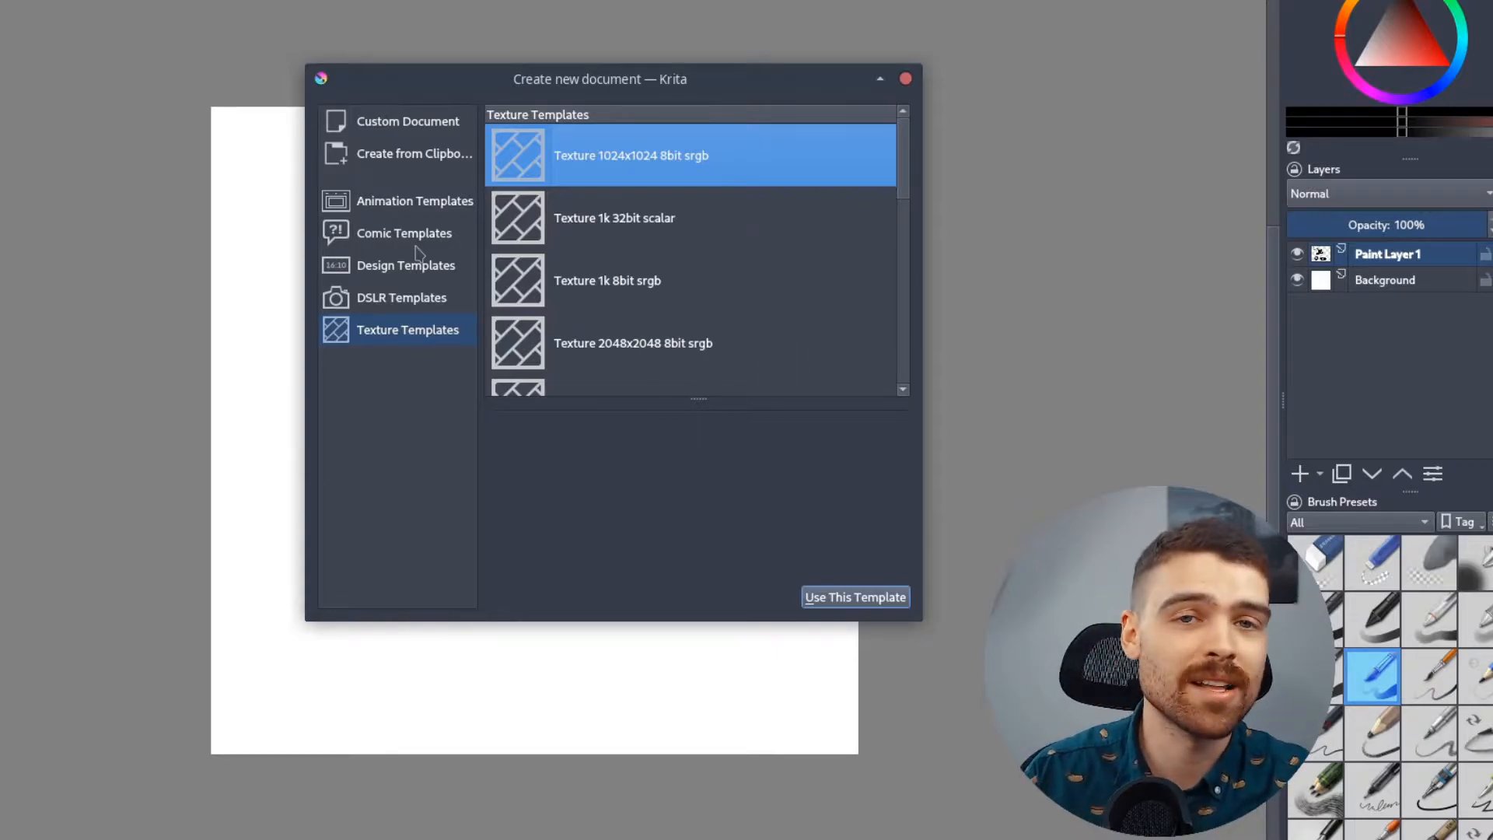
Create a custom 1024 by 1024 px document with a light grey #dbdbdb background
click(421, 124)
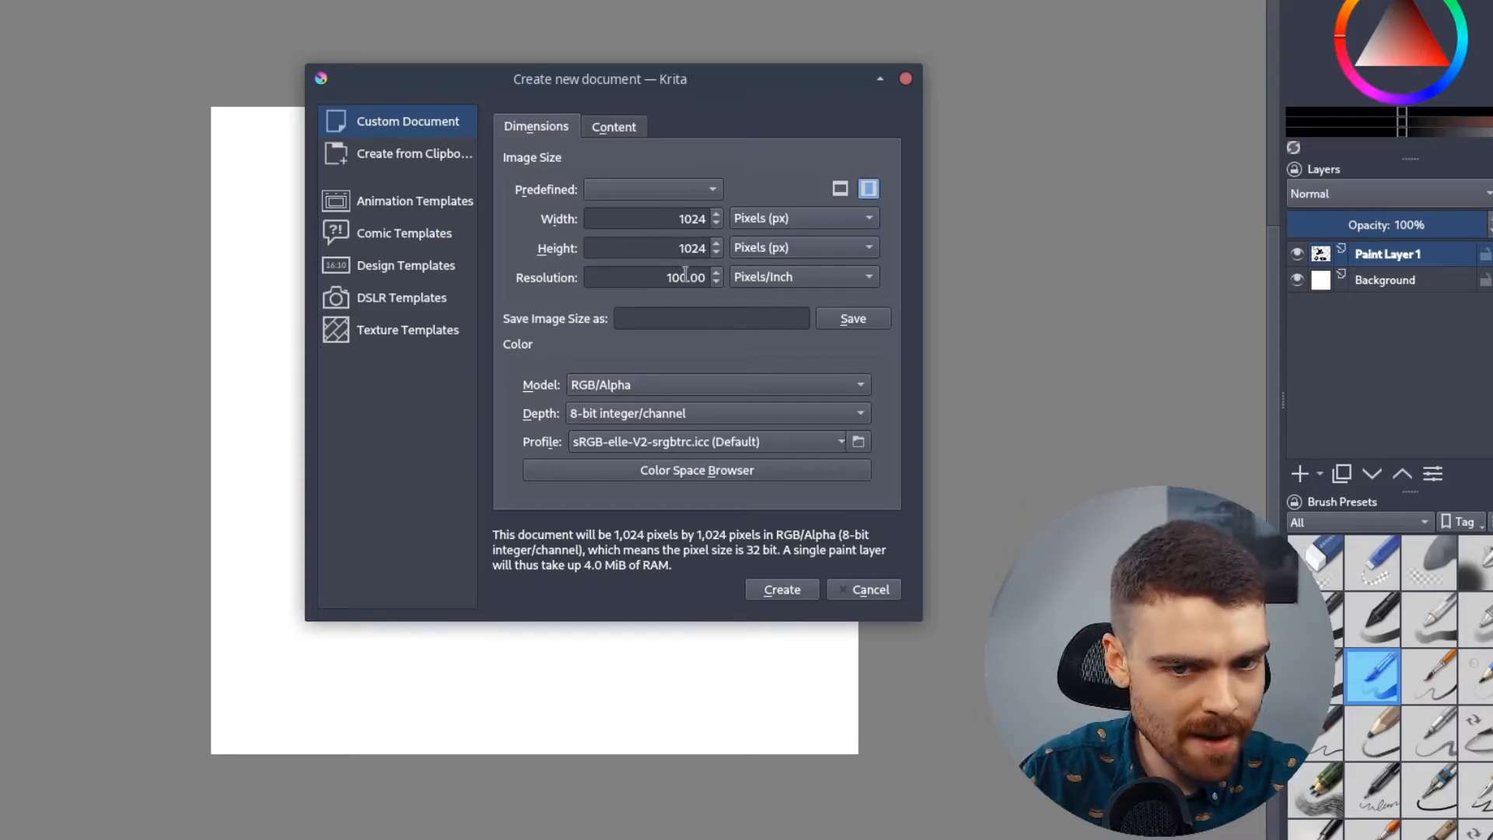
click(628, 134)
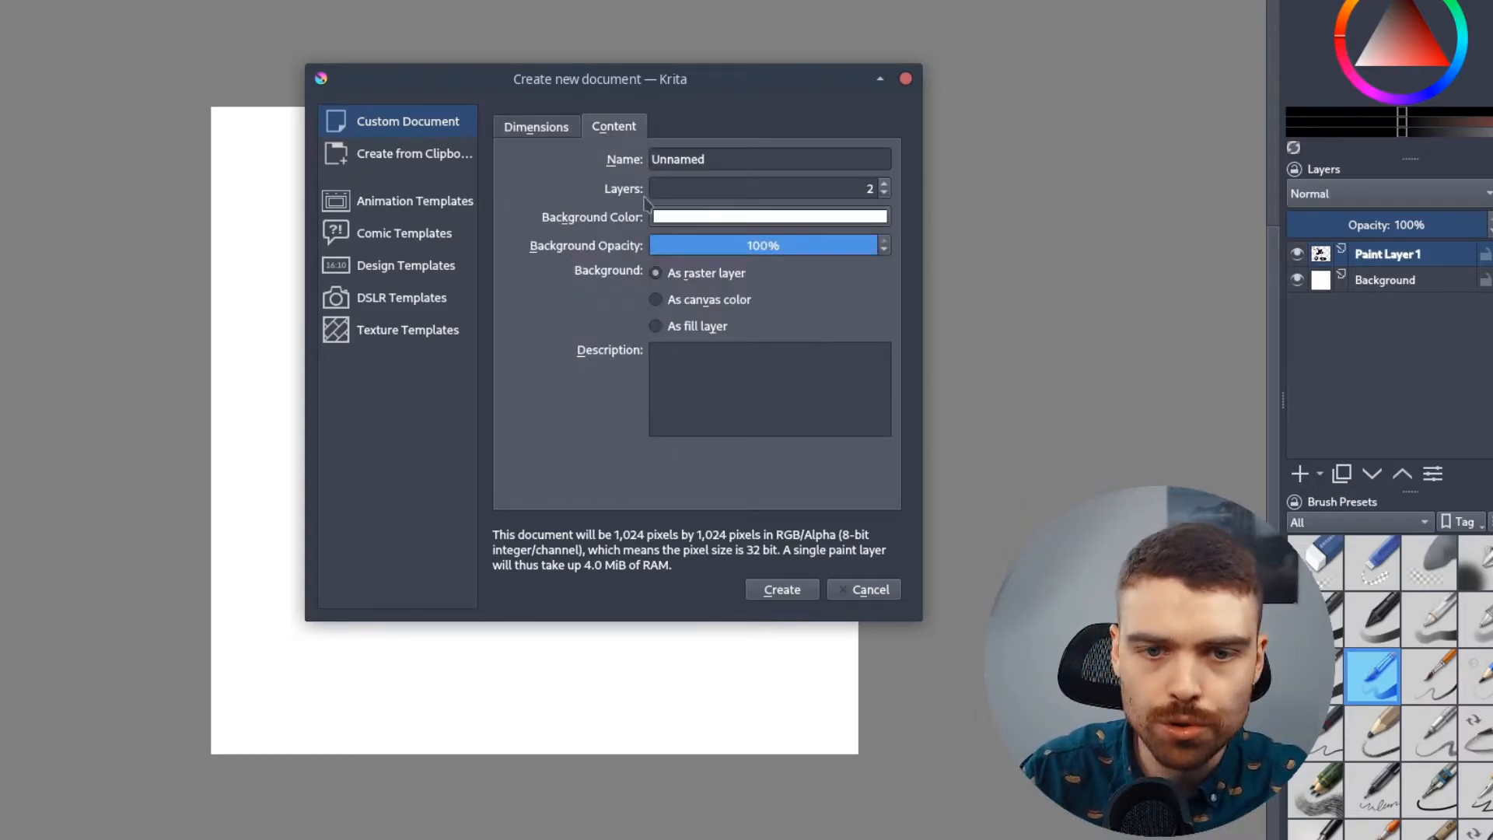
click(711, 221)
drag(424, 224, 421, 229)
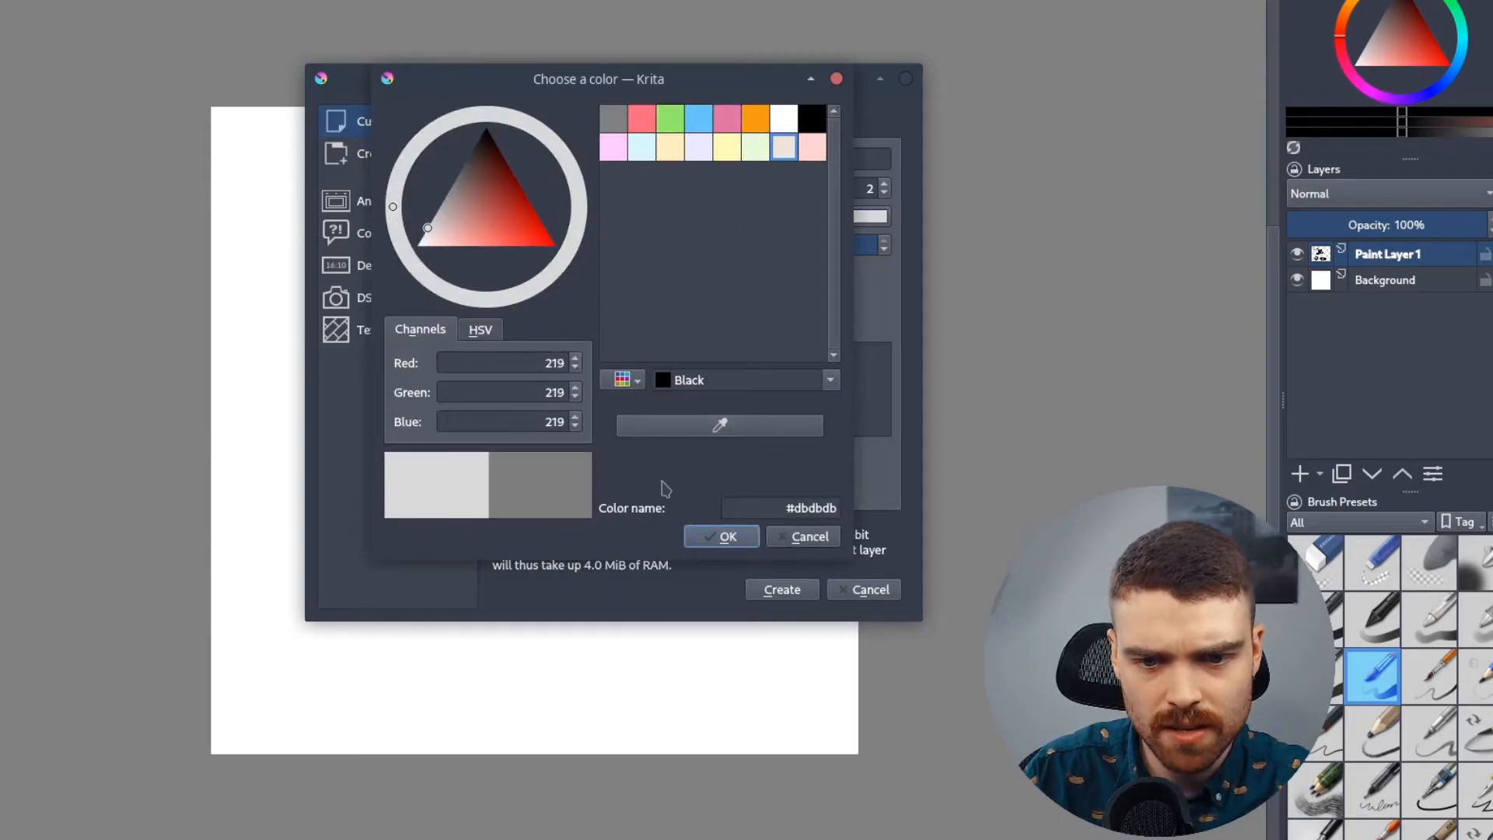
click(721, 537)
click(794, 591)
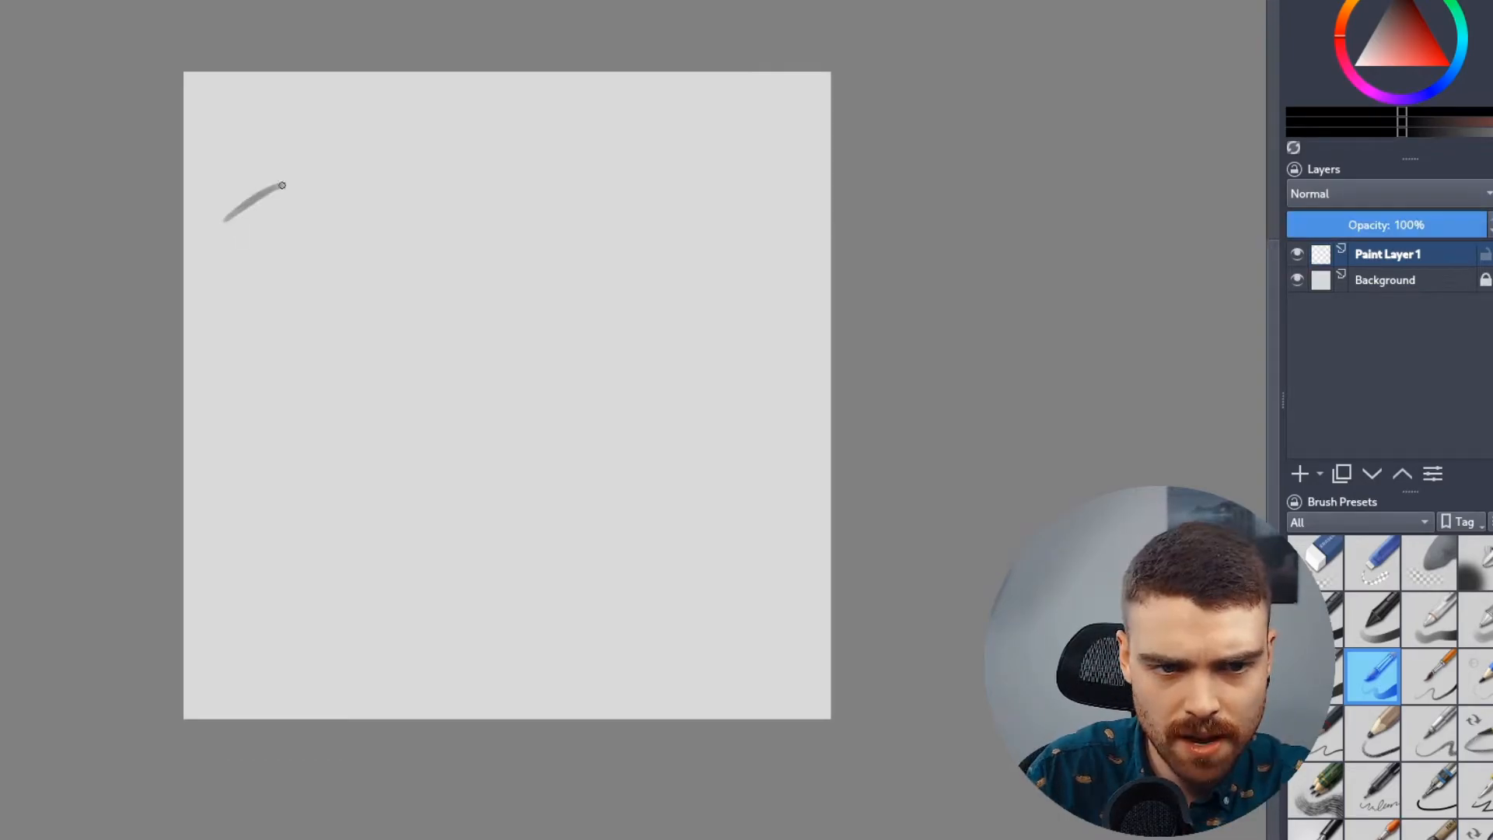
Try a brush stroke across the blank canvas and browse the available brush presets
mouse_move(283, 185)
mouse_down()
mouse_move(397, 306)
mouse_move(620, 282)
mouse_move(782, 435)
mouse_up()
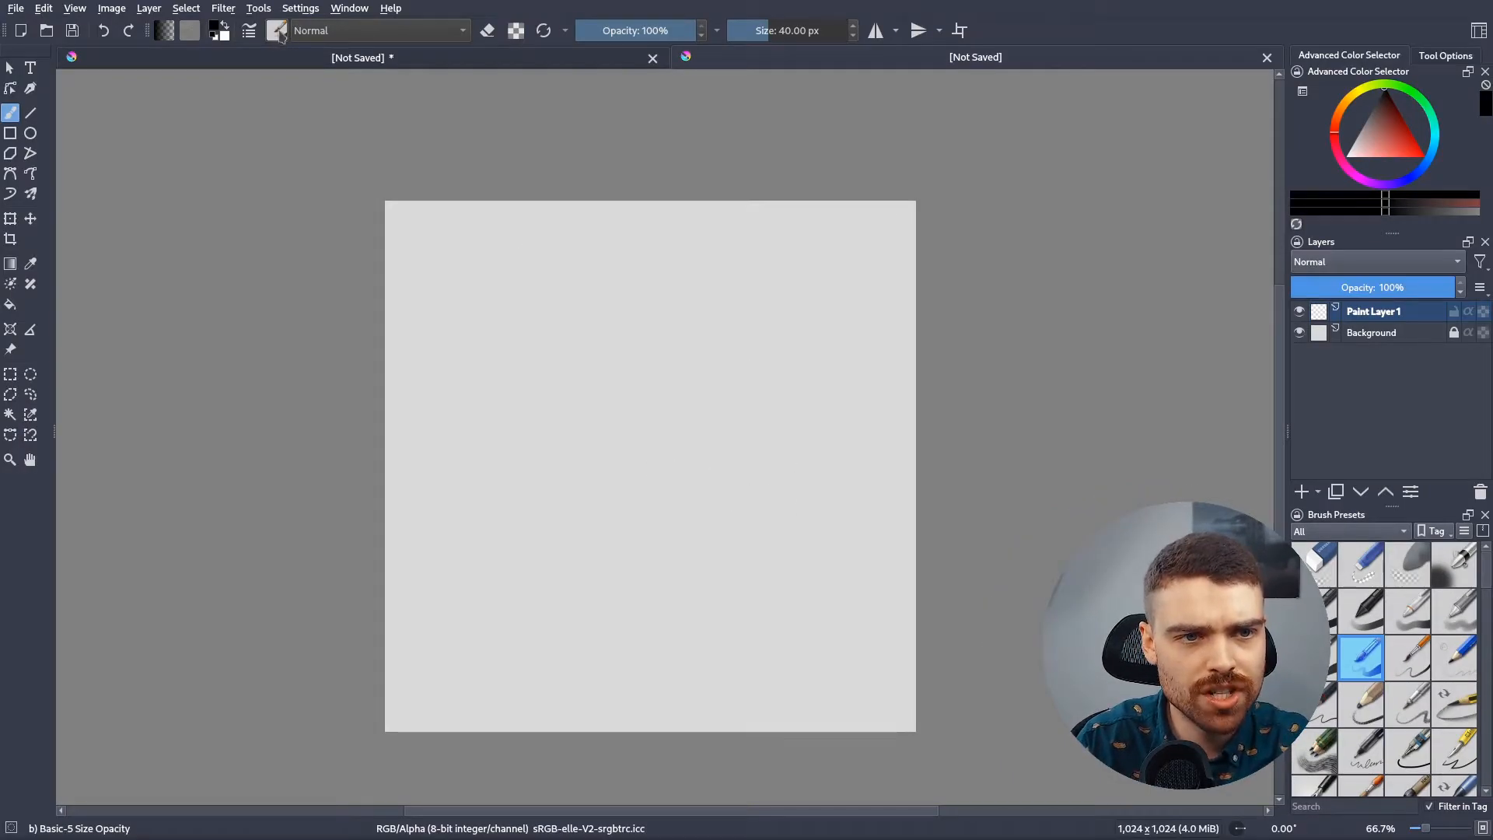
click(278, 31)
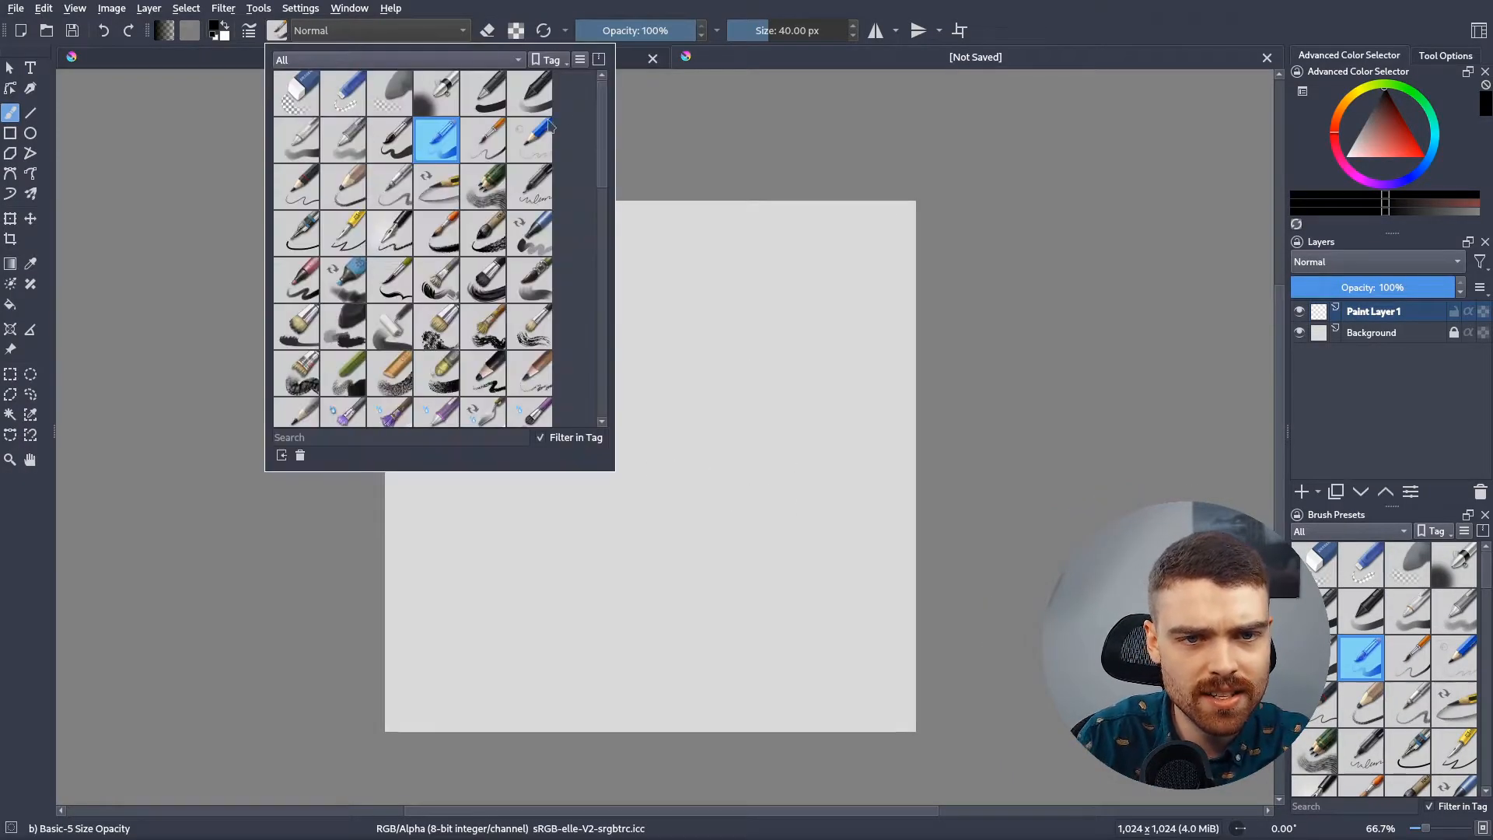
mouse_move(598, 108)
mouse_down()
mouse_move(609, 316)
mouse_move(608, 106)
mouse_up()
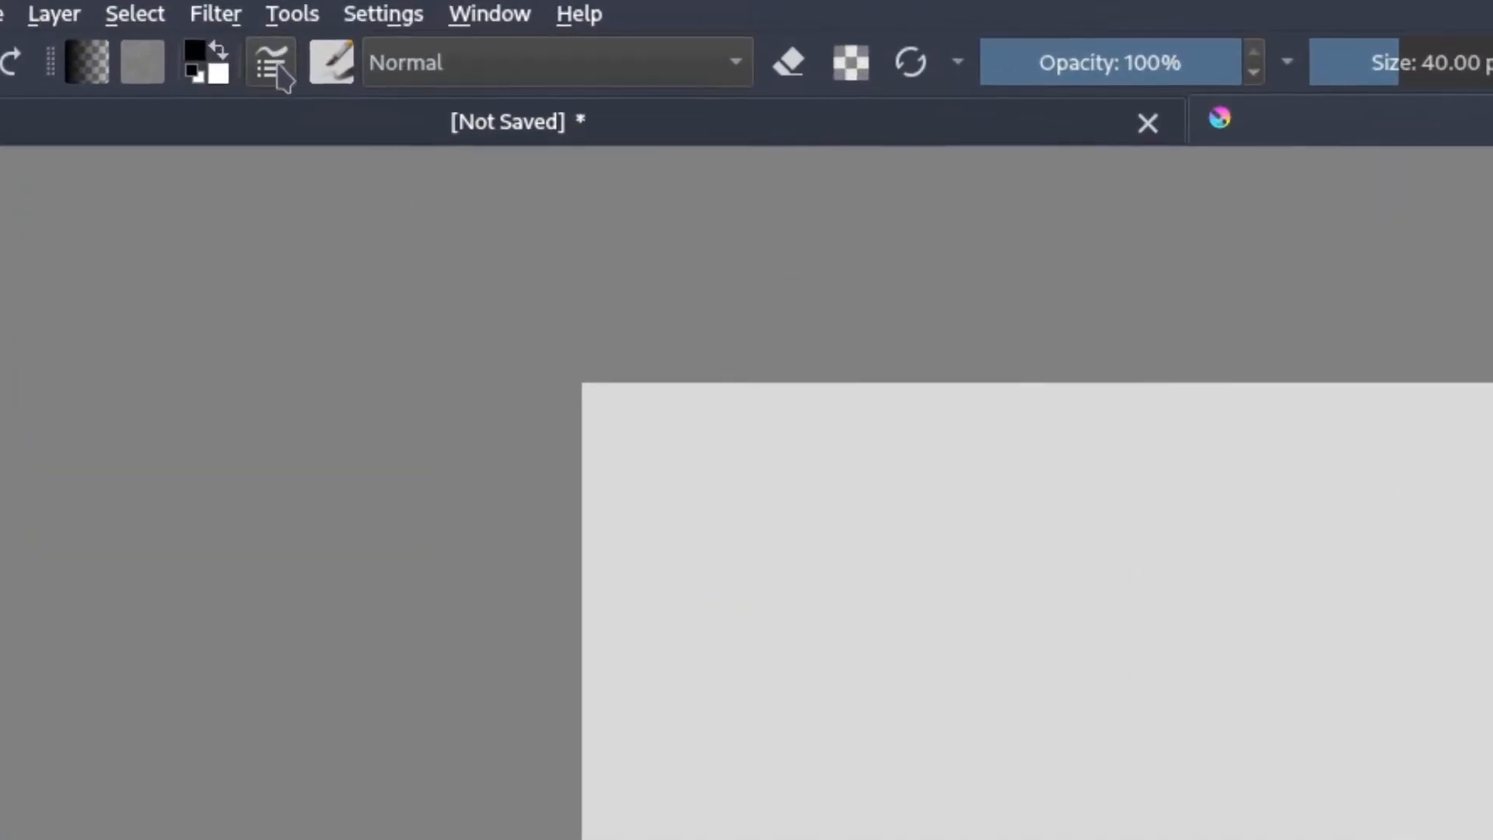
Start a new Pixel engine preset in the Brush Editor and display its predefined brush tips
click(271, 64)
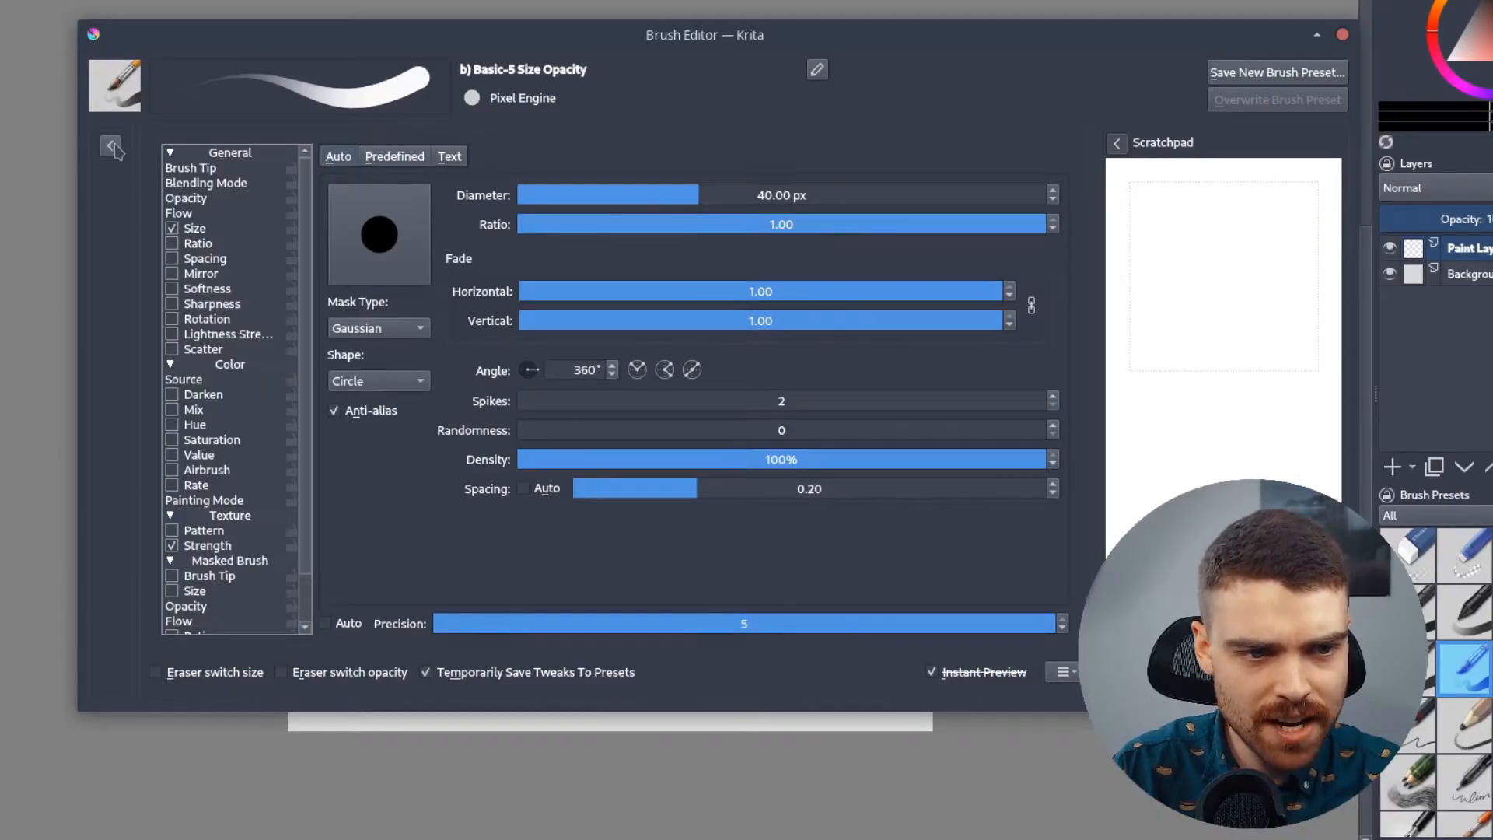
click(111, 147)
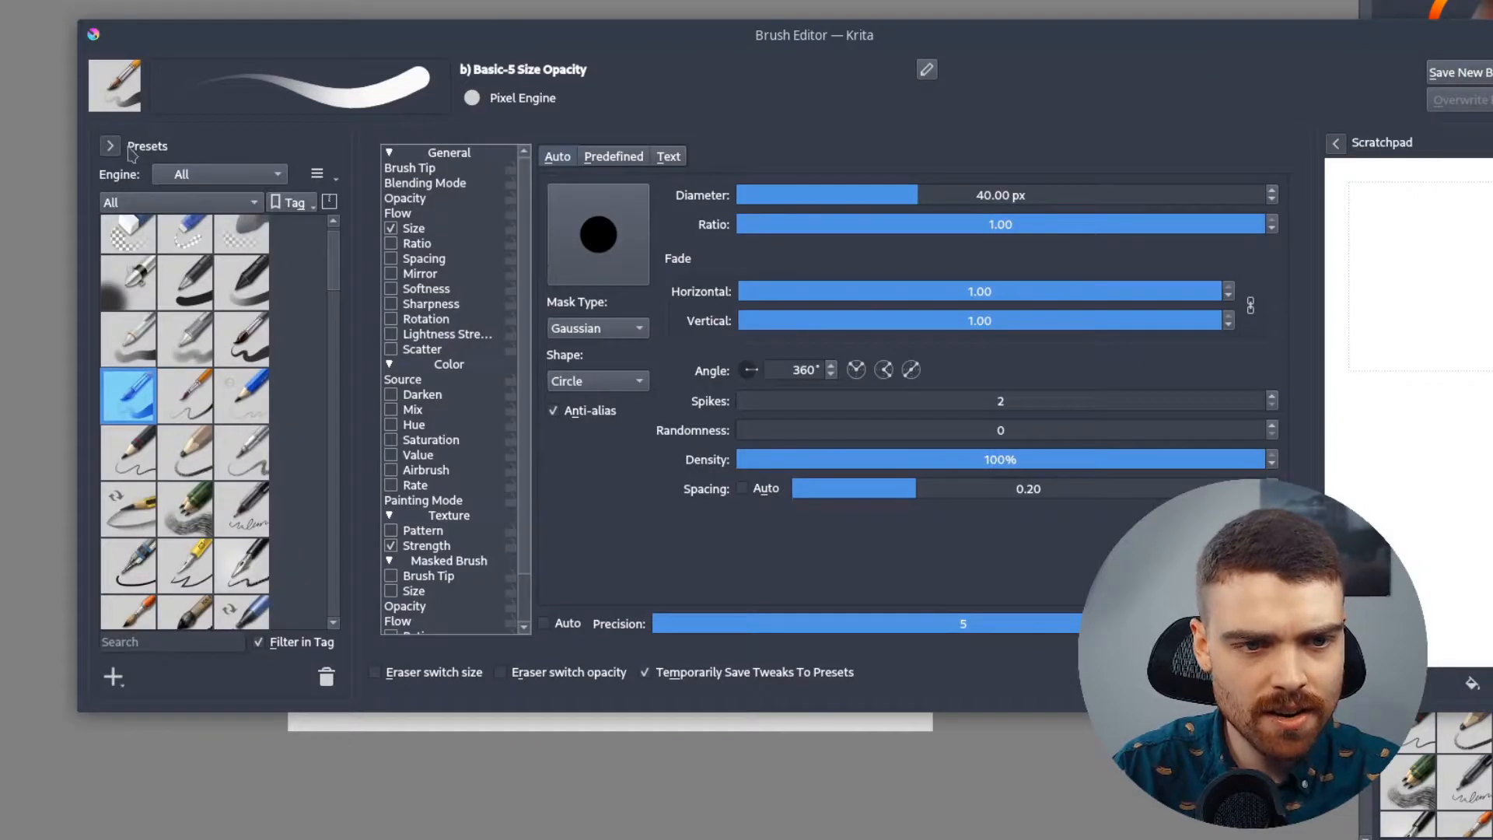
click(114, 677)
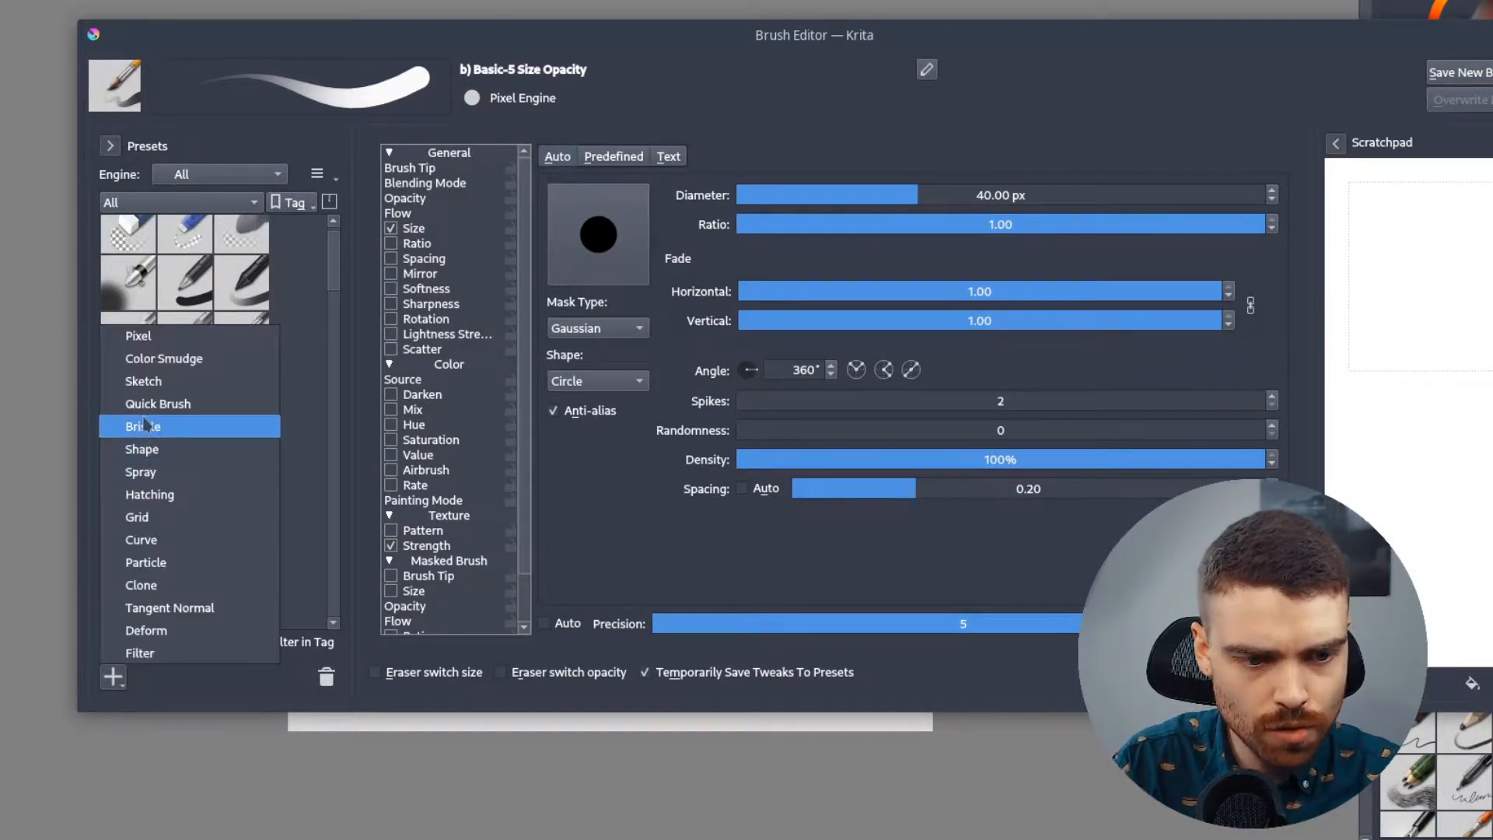
click(138, 336)
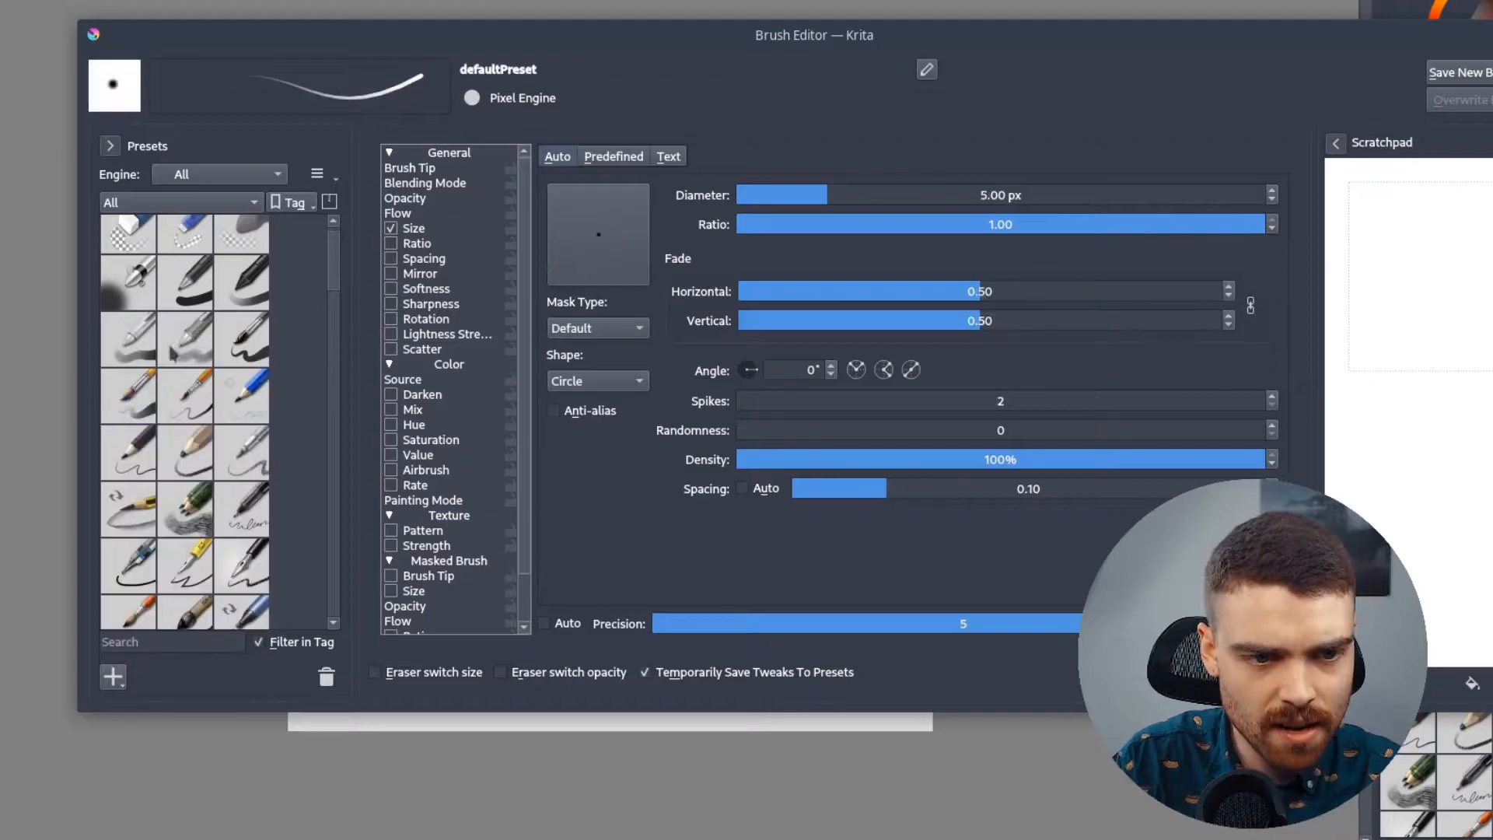
click(617, 158)
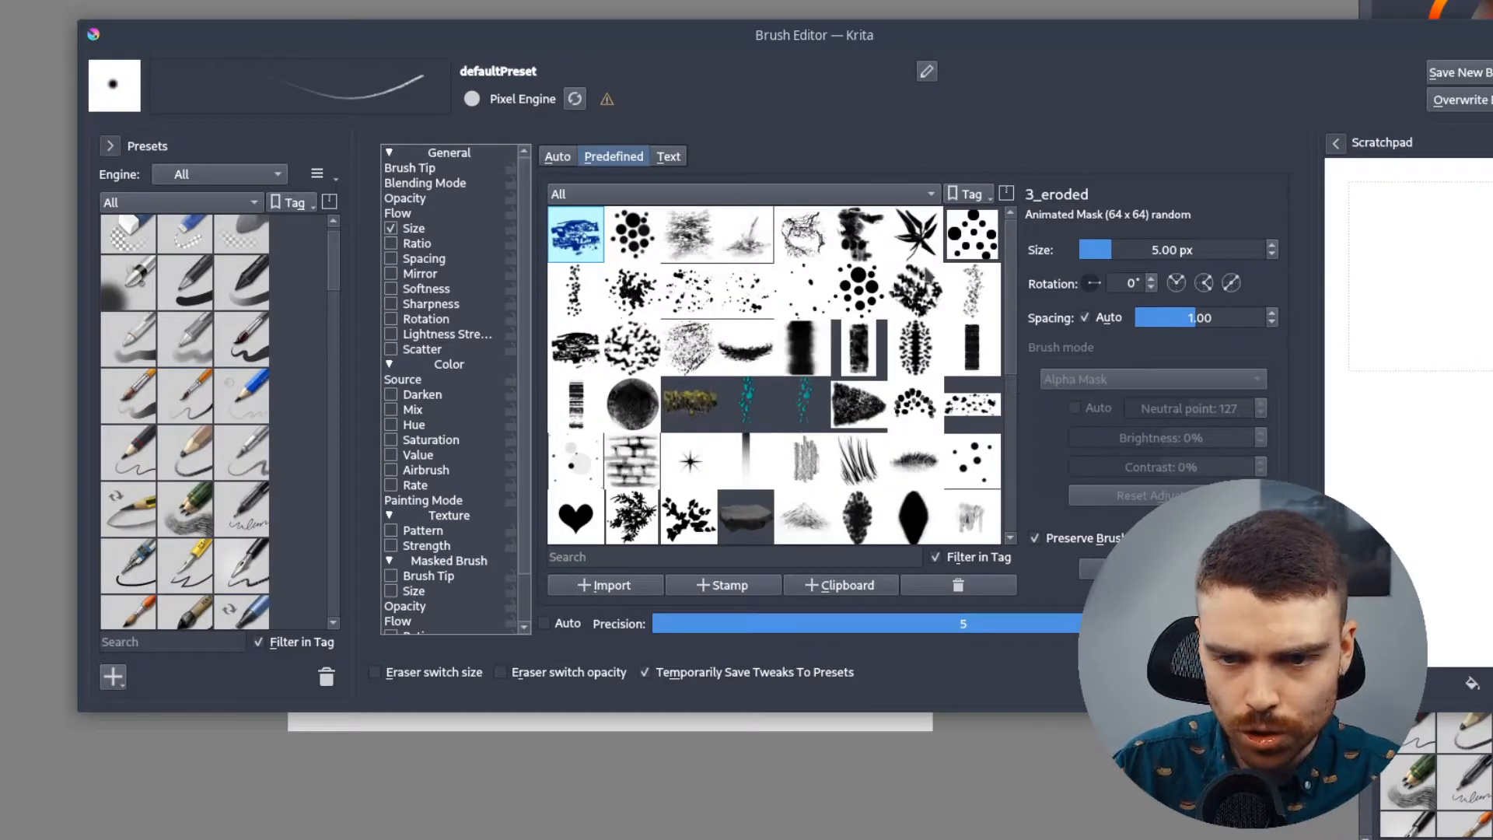
Import the Clouds-by-Mila.abr brush tips from the Downloads folder
scroll(1013, 303, down, 3)
drag(1015, 313, 1010, 467)
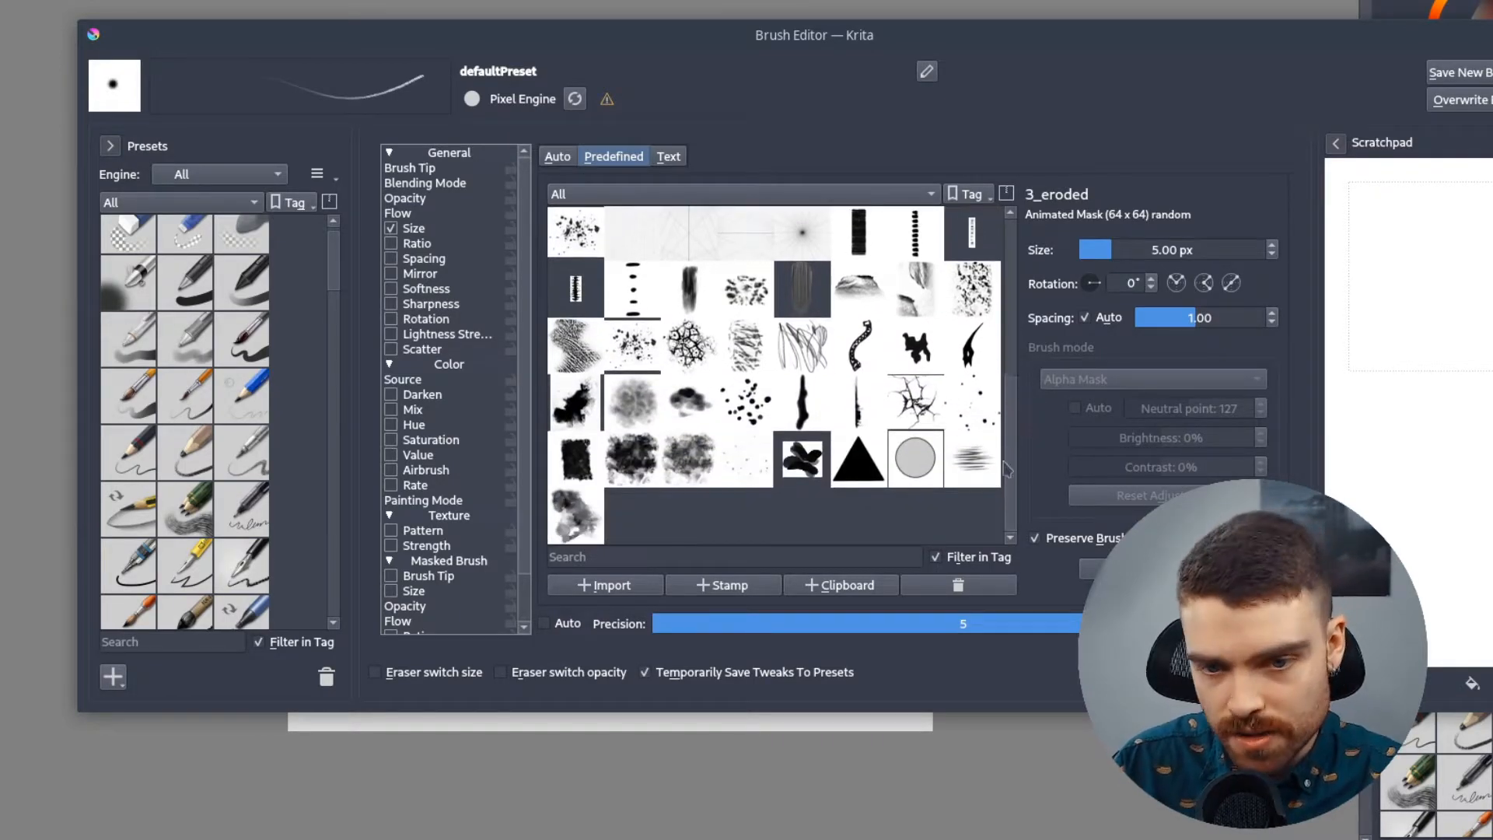
click(624, 588)
click(478, 260)
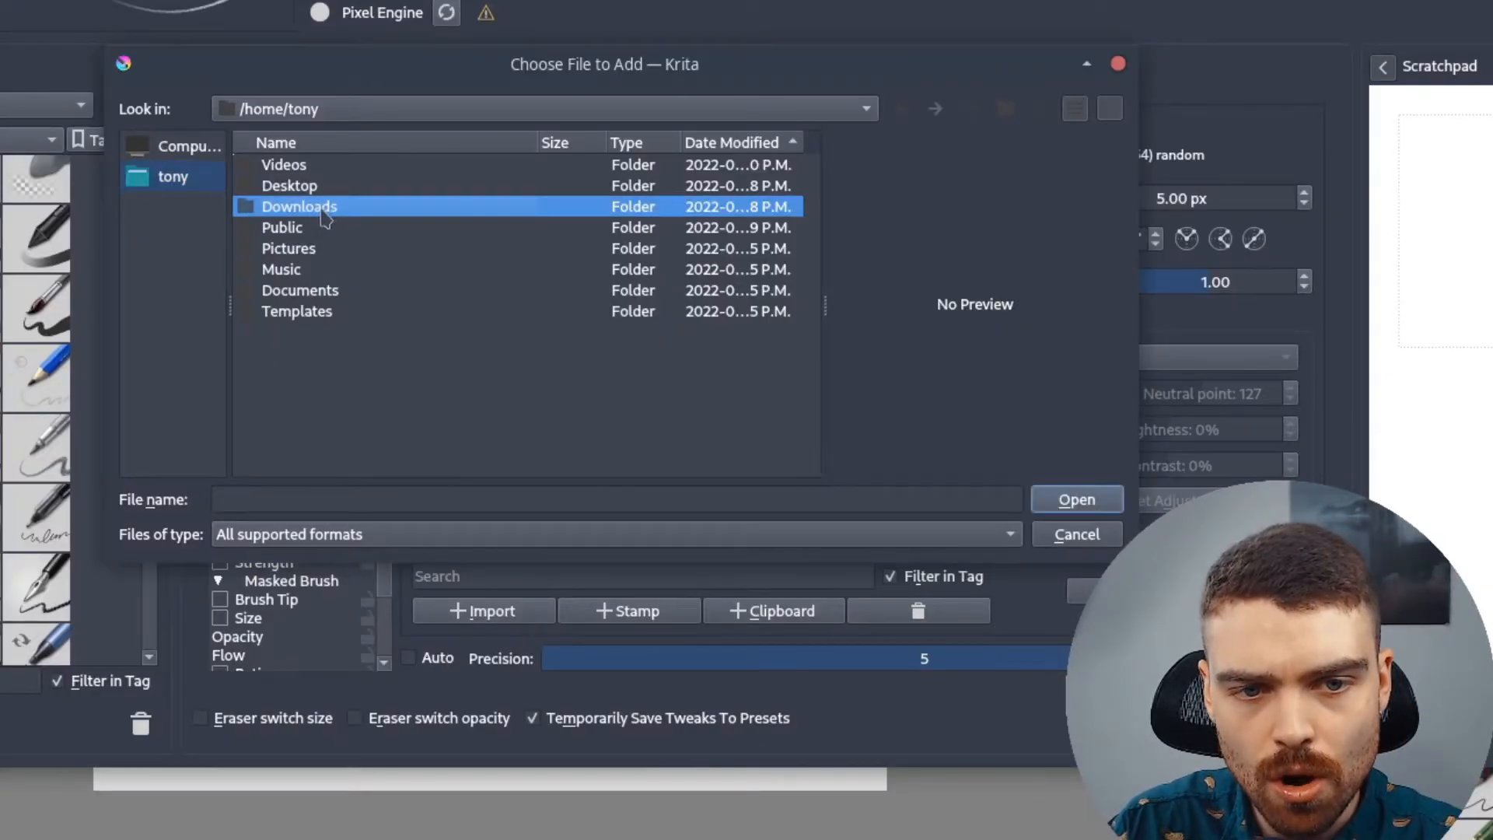
double_click(323, 212)
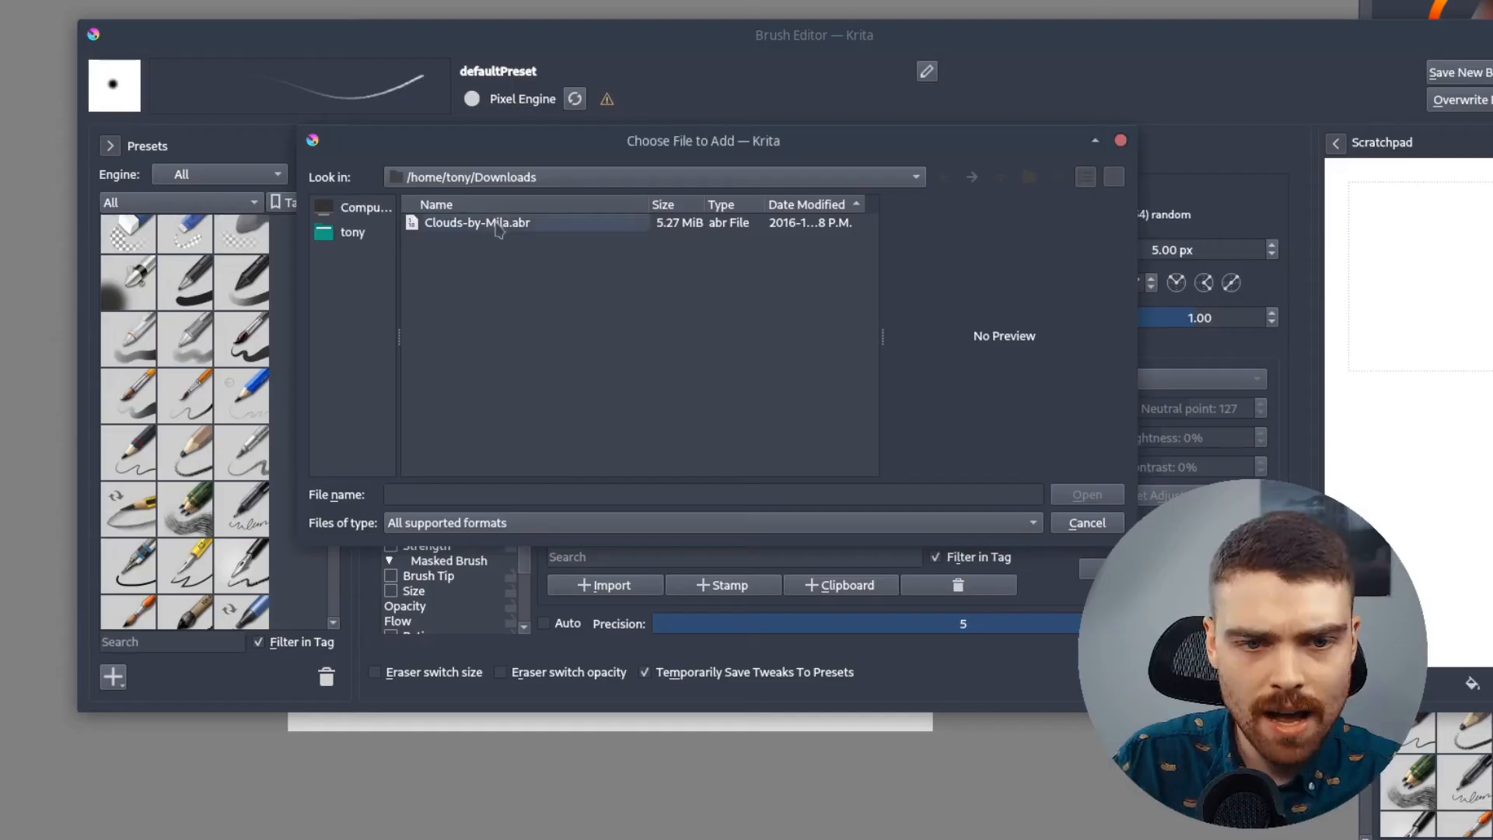
click(498, 223)
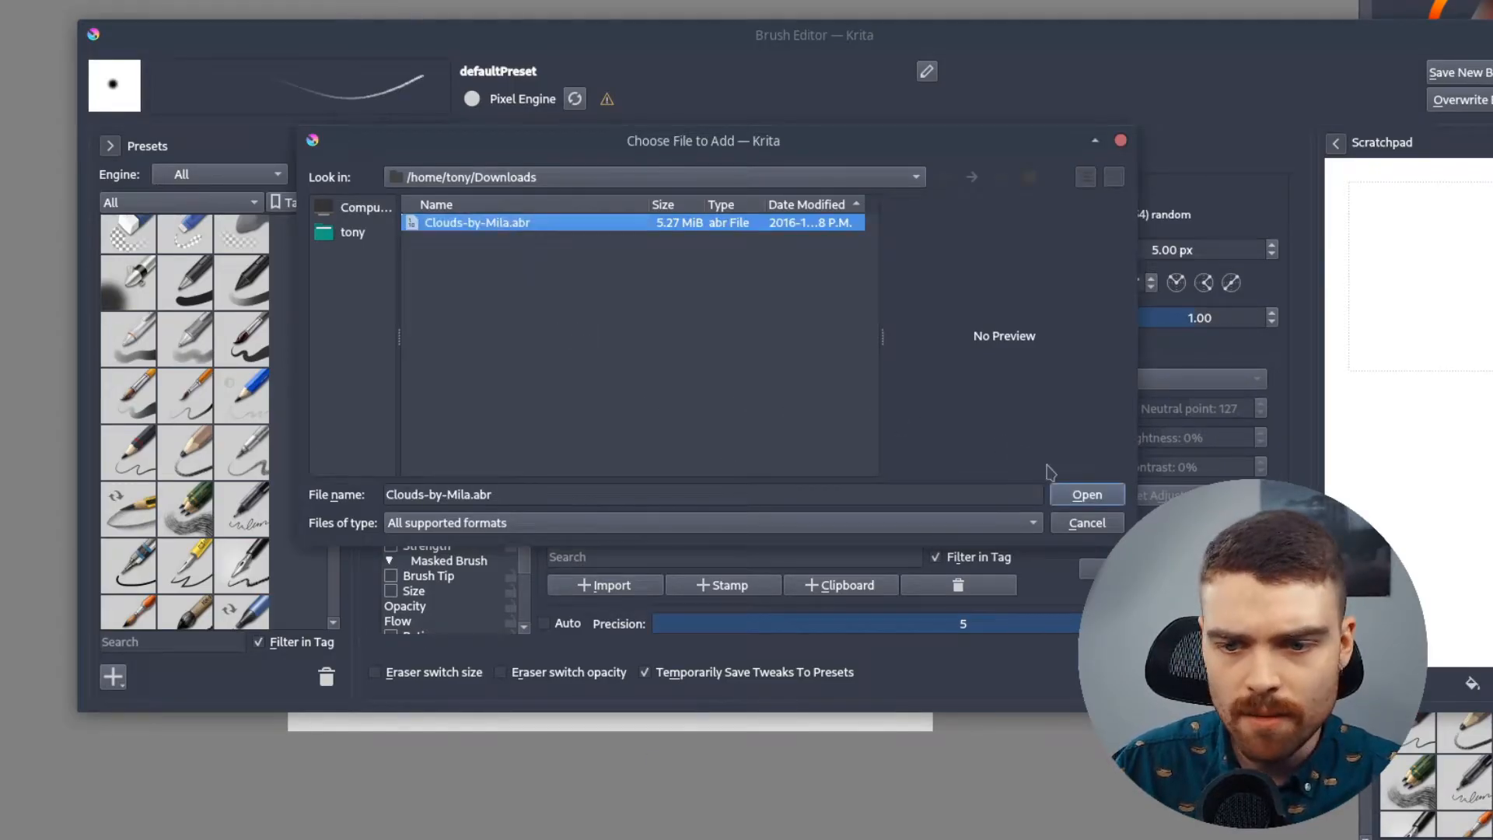
click(1087, 495)
Choose the Clouds-by-Mila_7 brush tip and paint test clouds across the upper part of the canvas
scroll(1018, 346, up, 1)
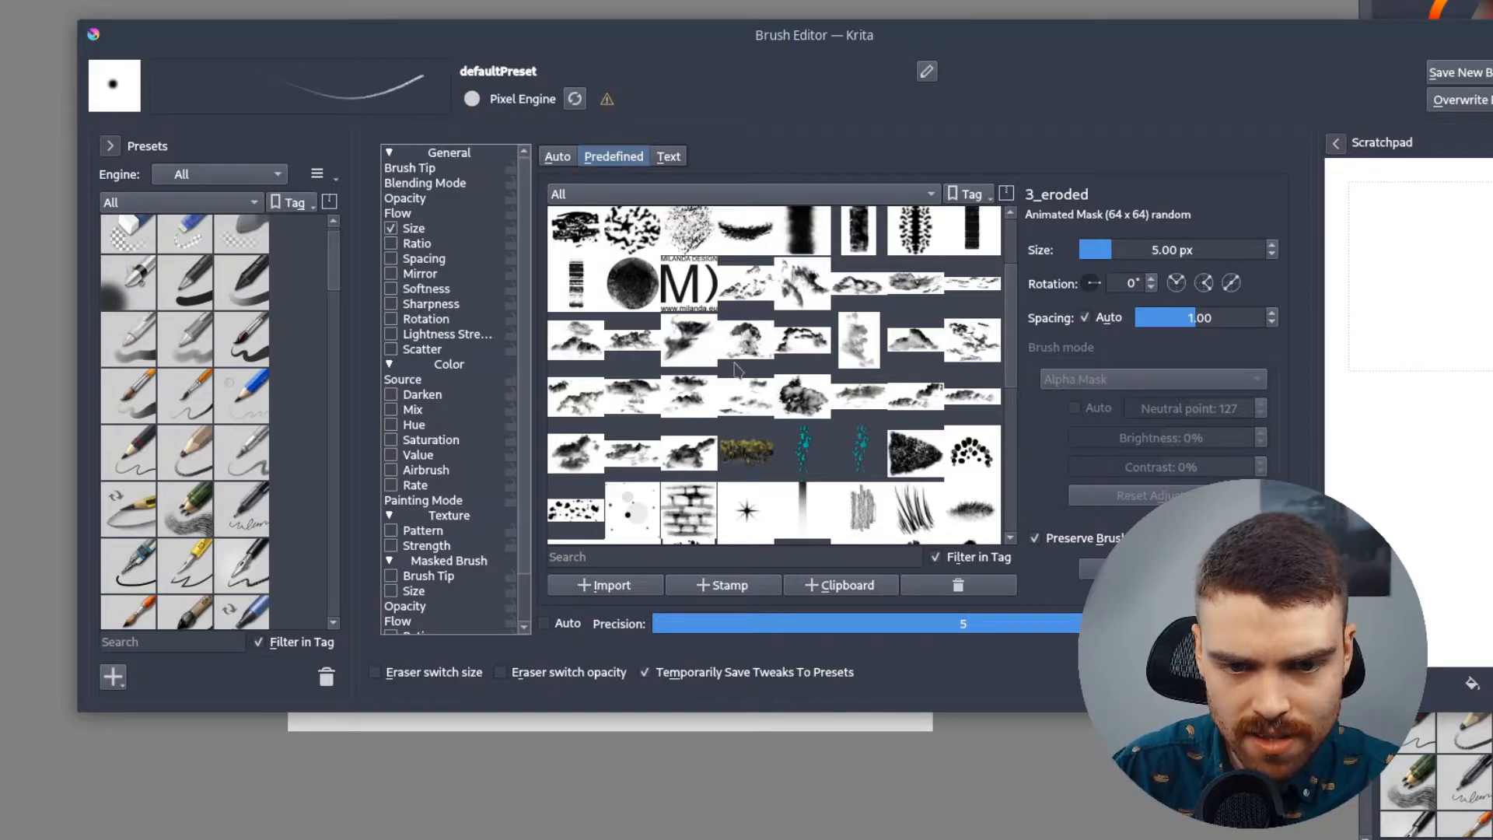
click(585, 461)
mouse_move(628, 35)
mouse_down()
mouse_move(832, 190)
mouse_move(953, 600)
mouse_move(933, 618)
mouse_up()
mouse_move(530, 179)
mouse_down()
mouse_move(601, 298)
mouse_move(676, 225)
mouse_up()
key(ctrl+z)
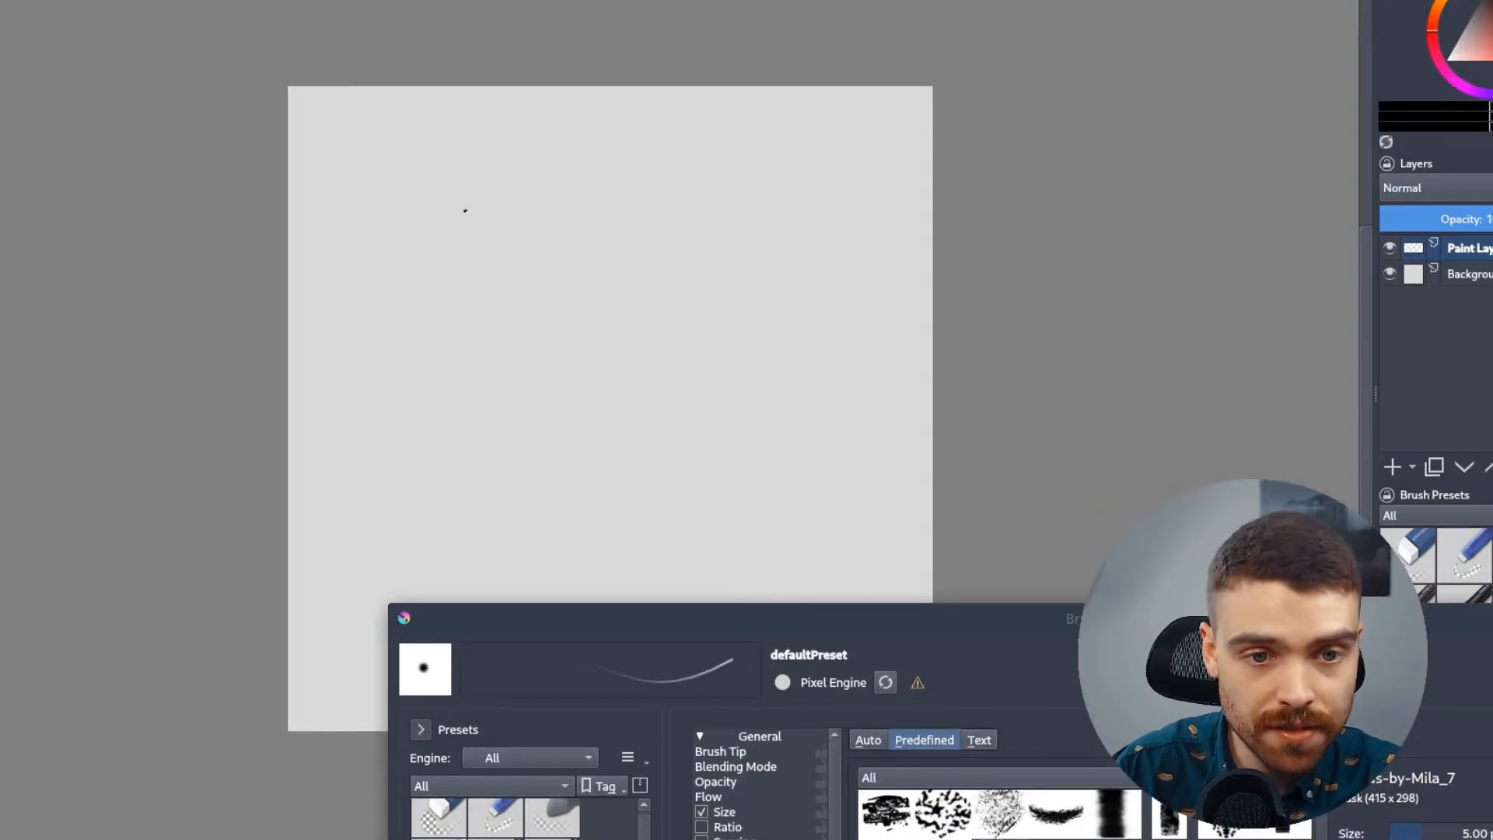
mouse_move(424, 197)
mouse_down()
mouse_move(520, 165)
mouse_move(560, 245)
mouse_move(547, 229)
mouse_move(533, 253)
mouse_move(628, 213)
mouse_move(696, 293)
mouse_up()
mouse_move(865, 623)
mouse_down()
mouse_move(808, 424)
mouse_move(660, 84)
mouse_move(601, 30)
mouse_up()
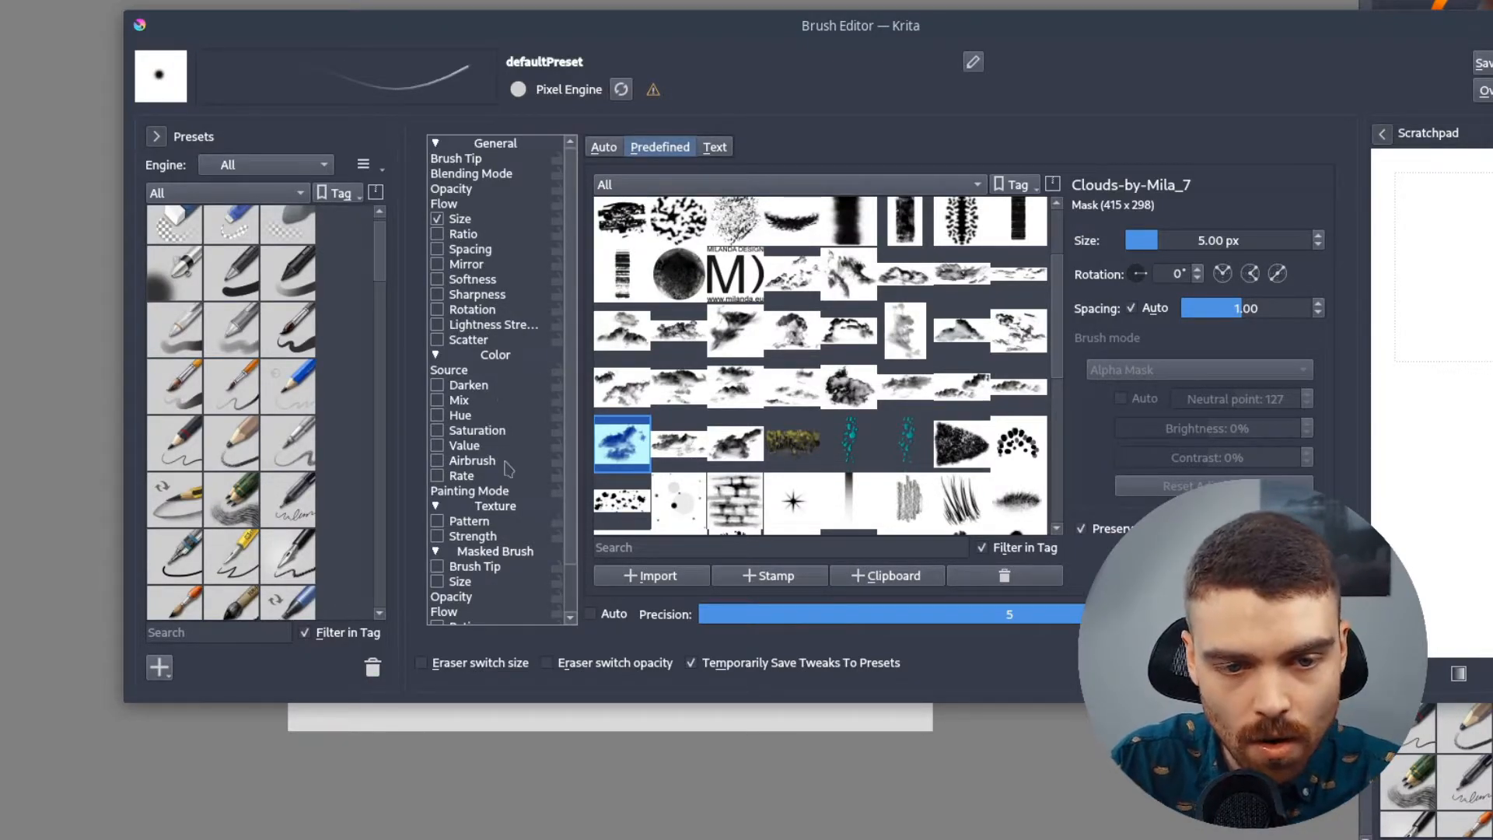
Save the brush as a new preset named TestNuages with a freshly painted cloud as its thumbnail
scroll(568, 420, down, 1)
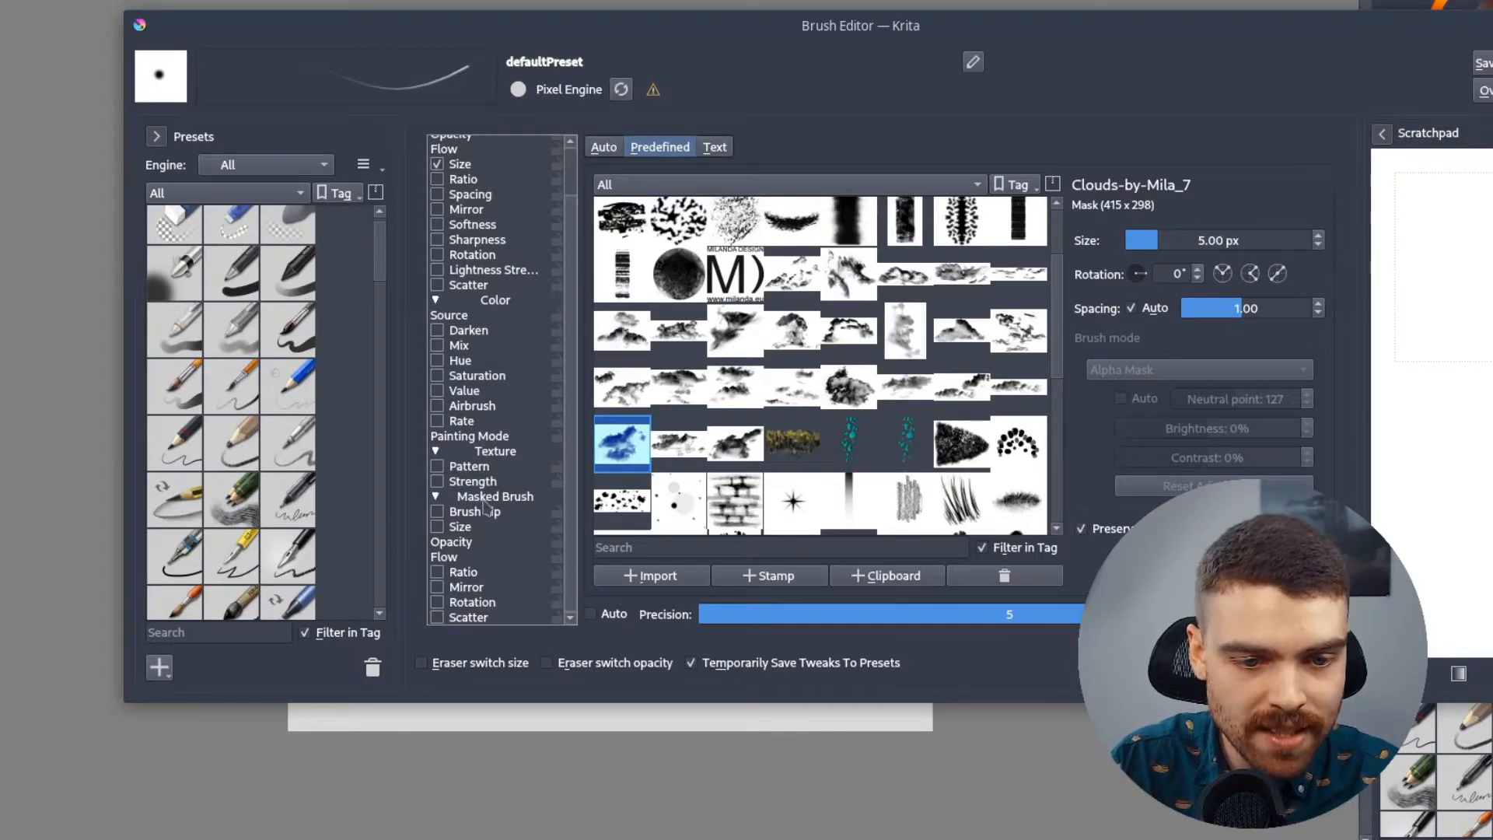
scroll(556, 436, up, 1)
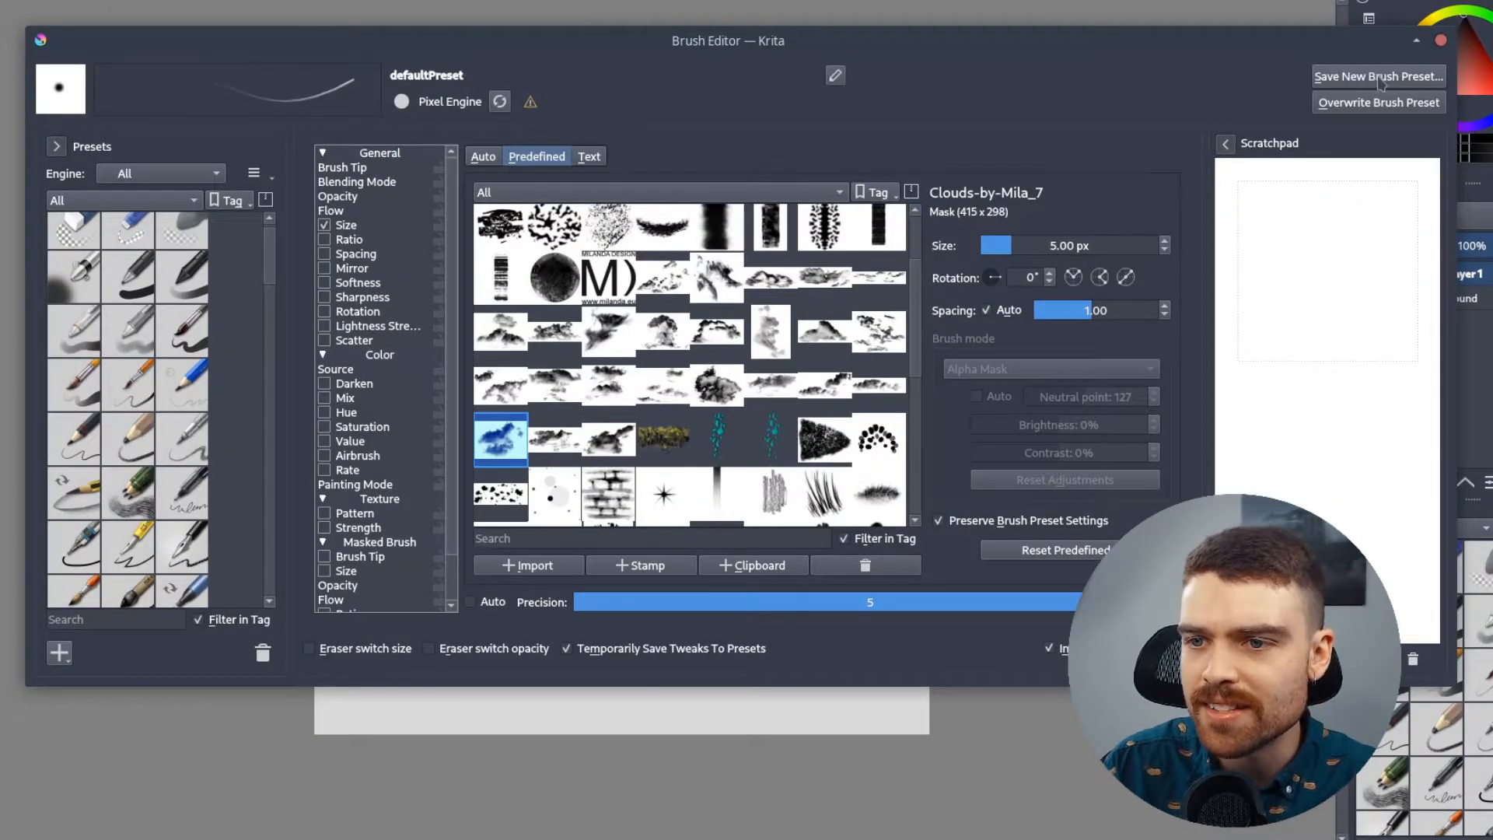
click(1380, 77)
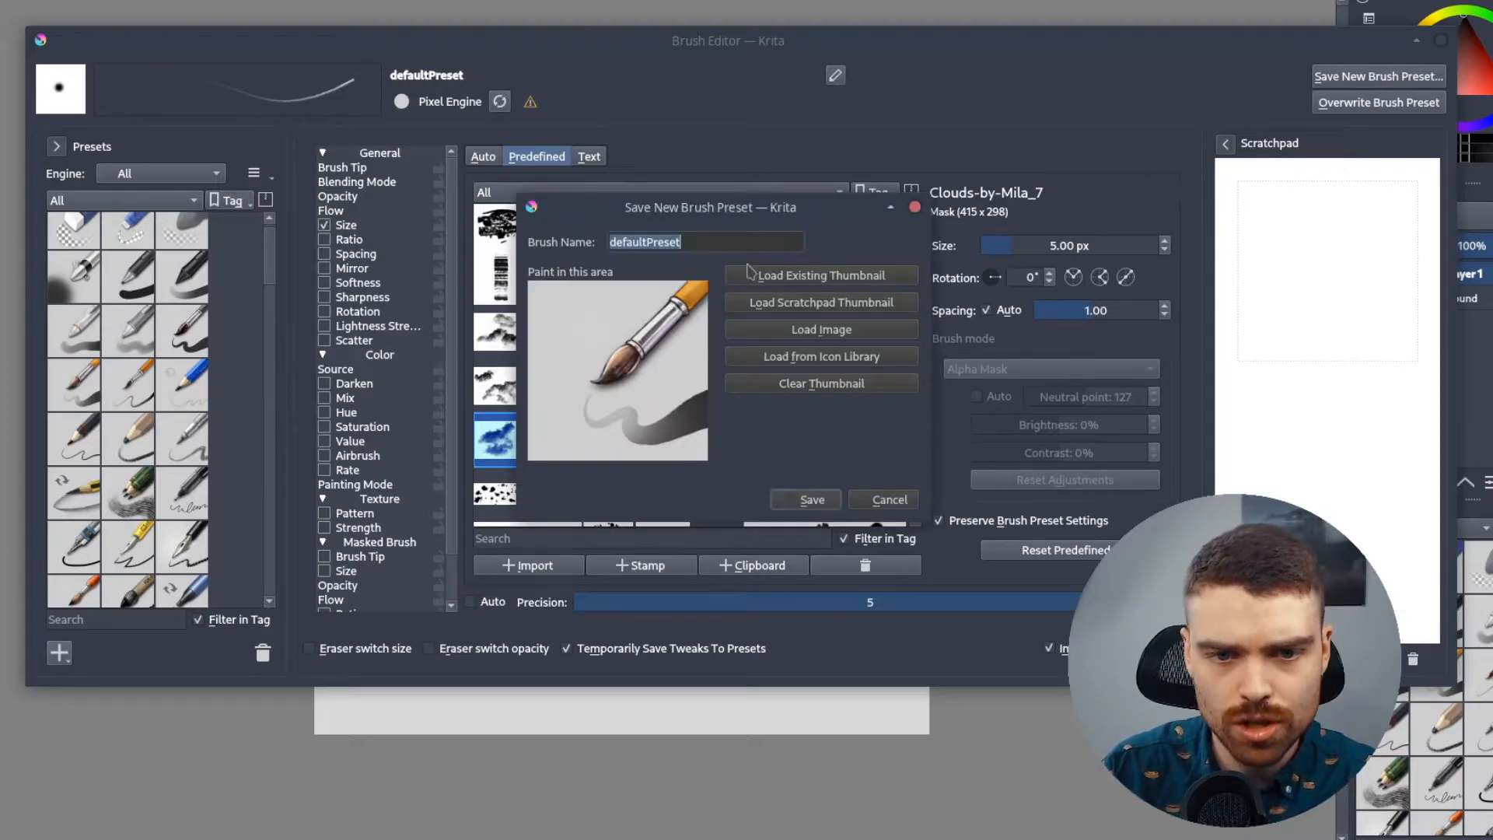
text(TestNuages)
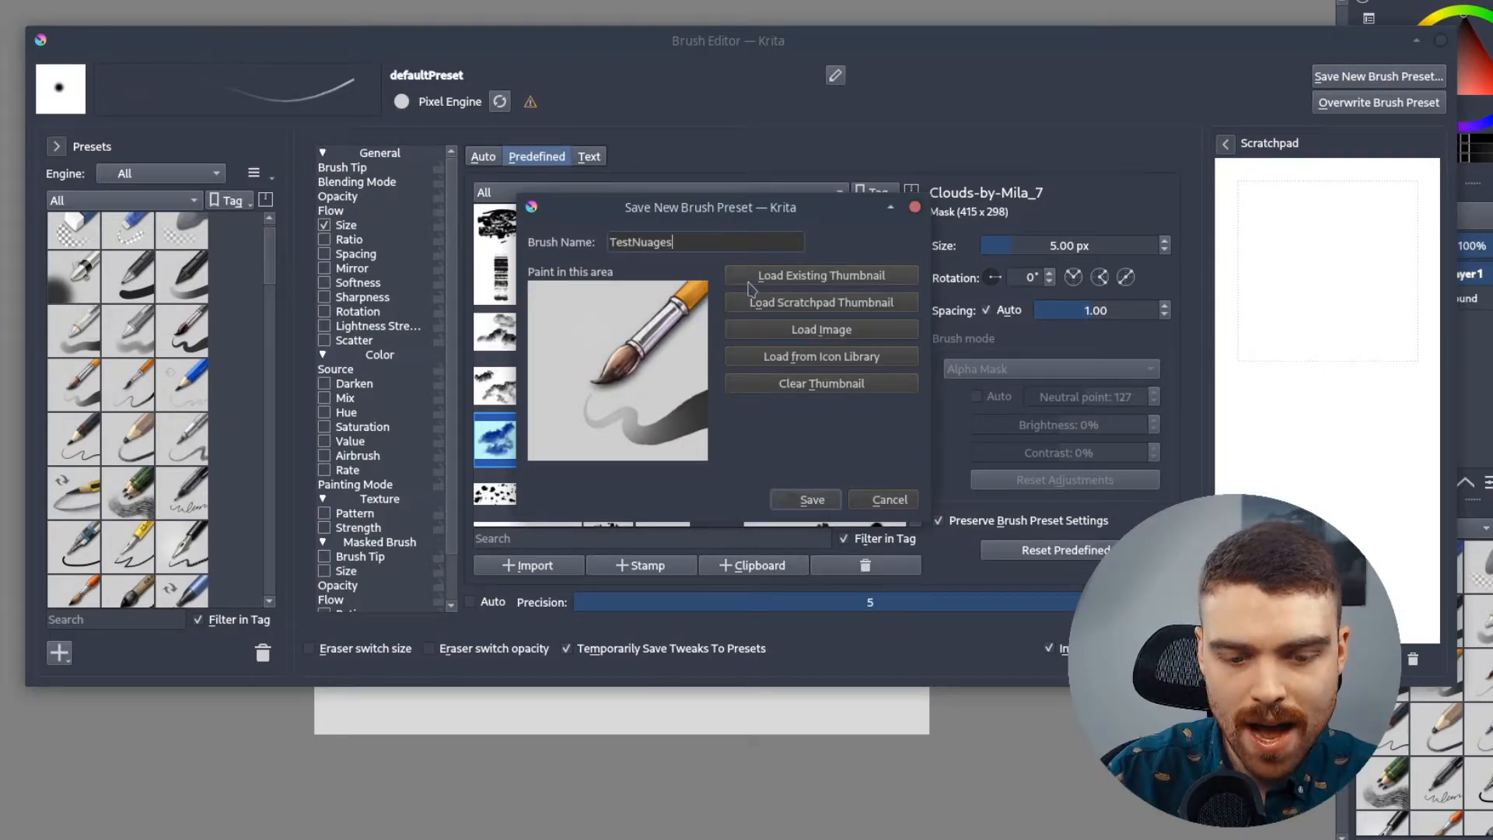
click(806, 385)
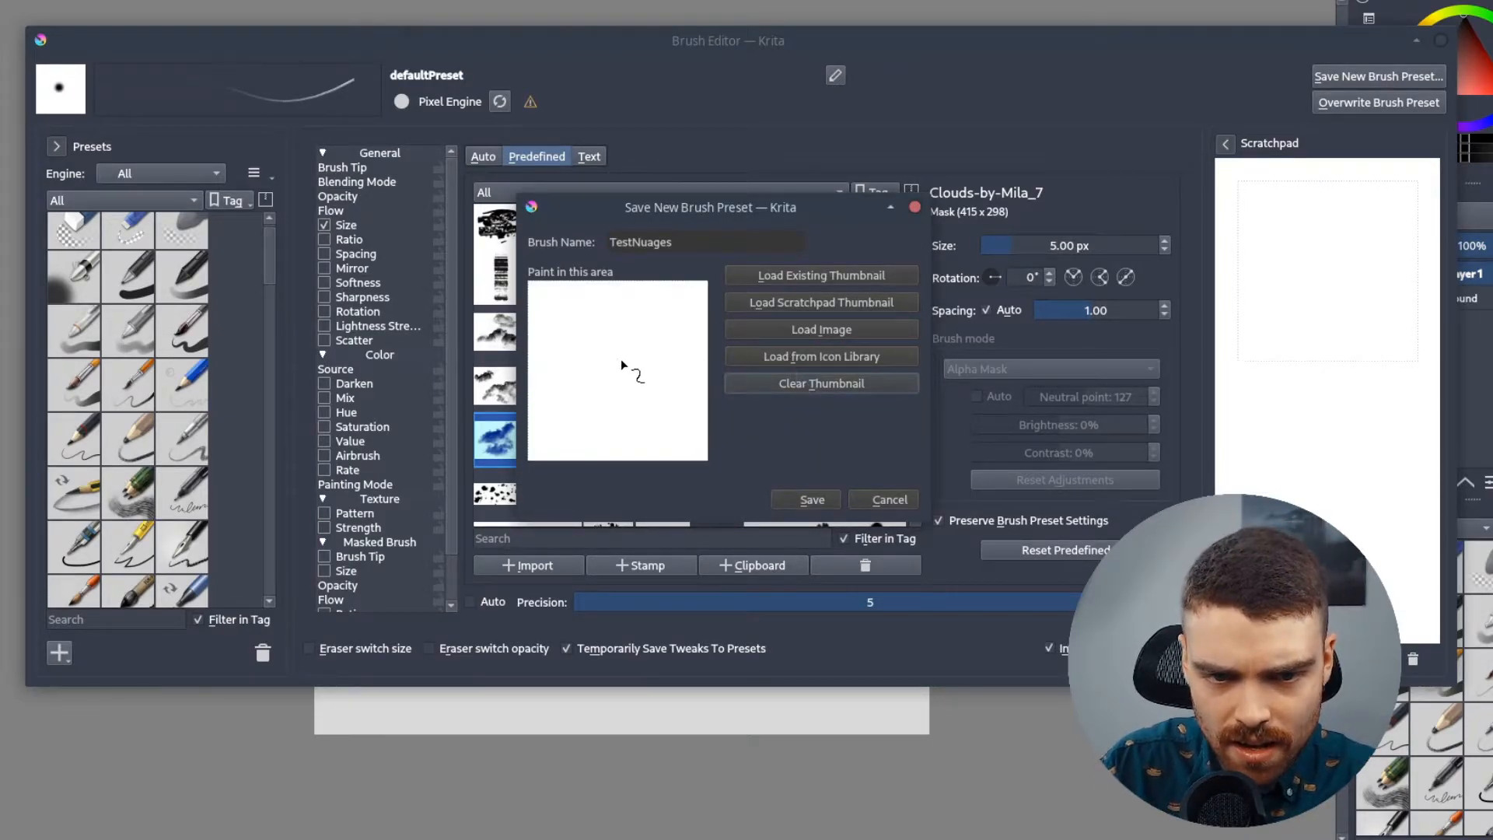
drag(609, 363, 641, 383)
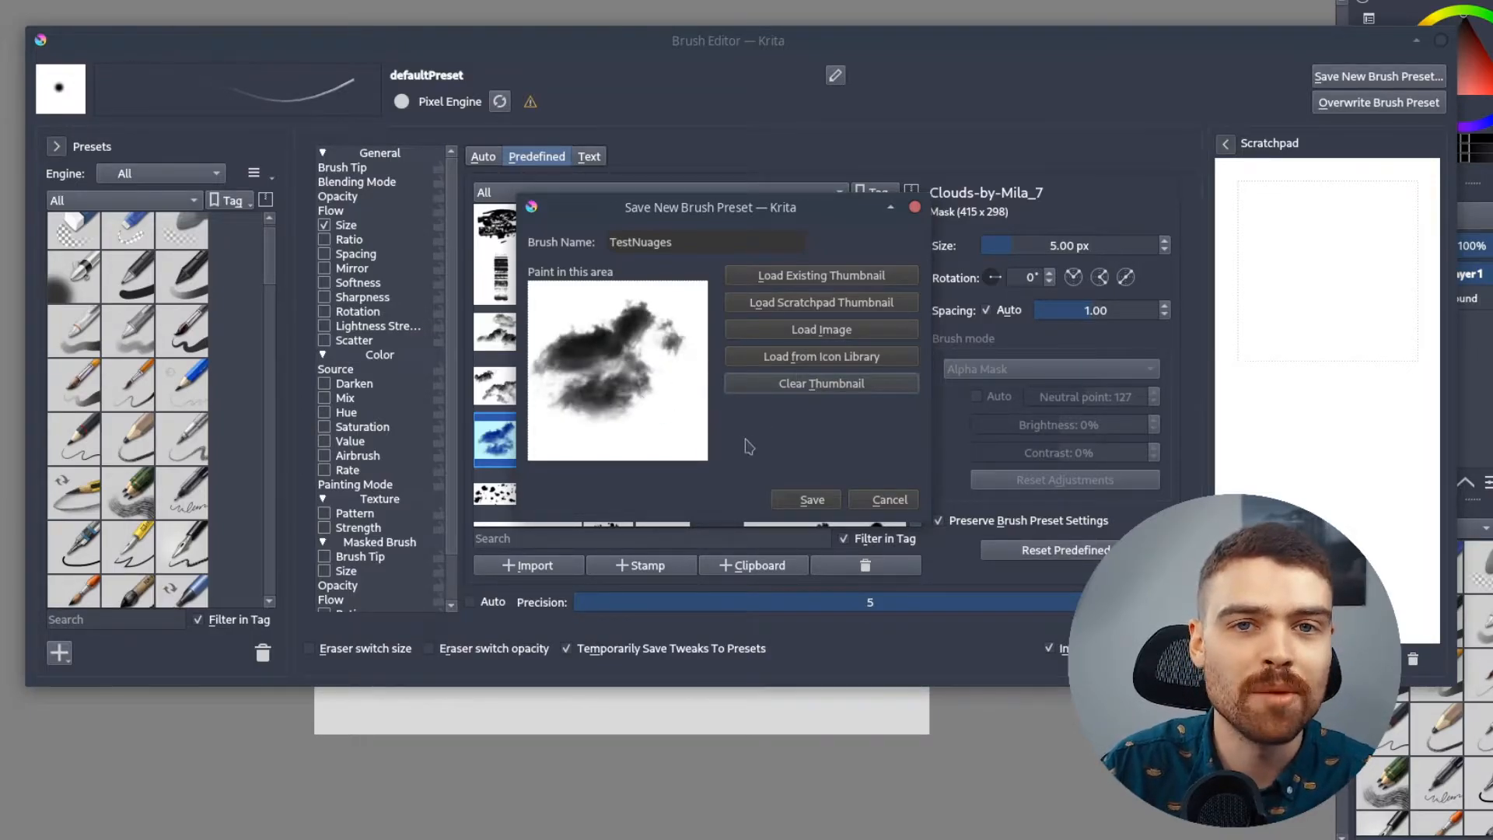
click(812, 499)
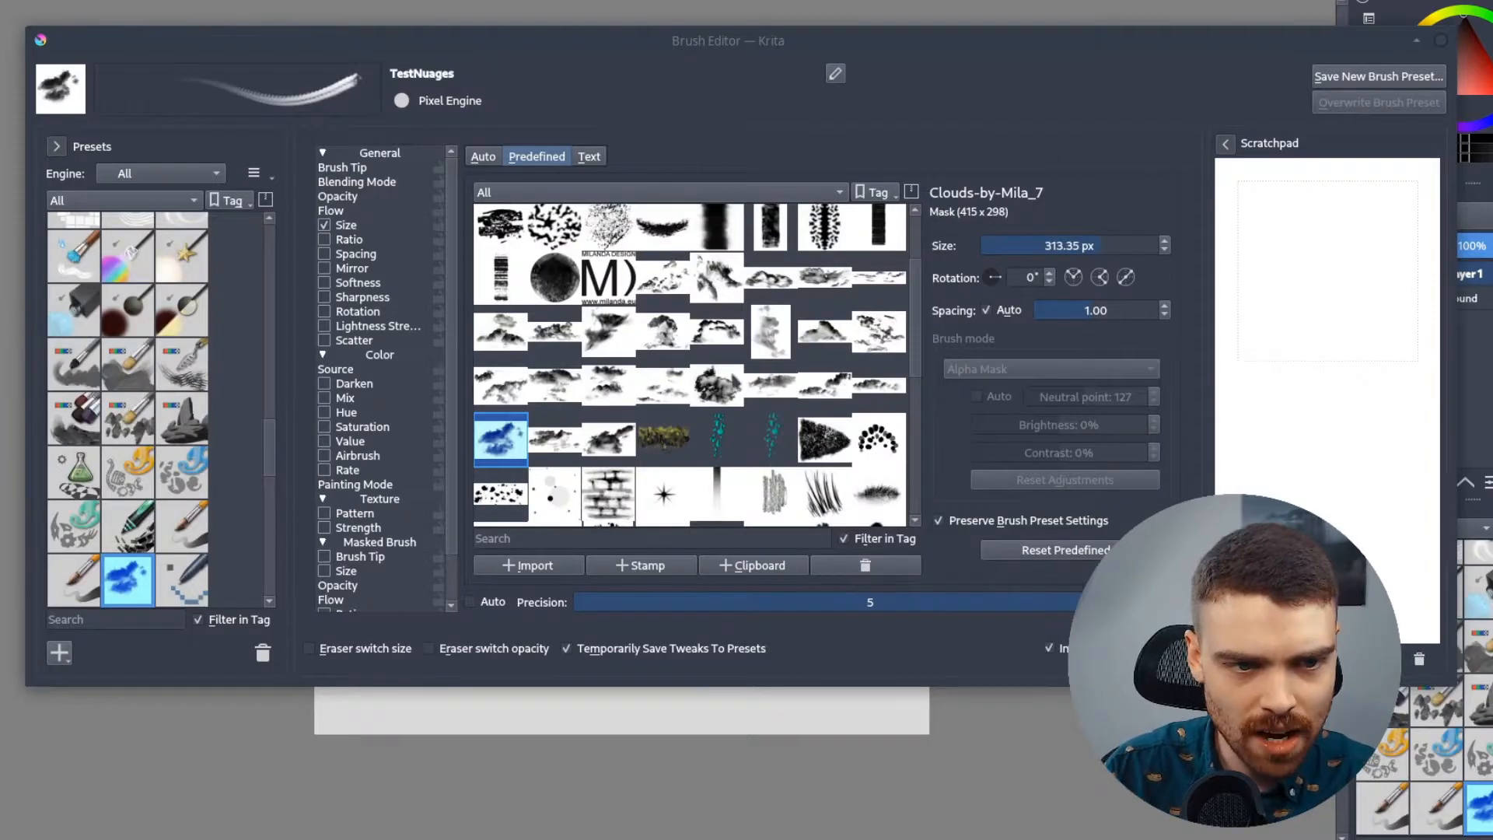
Close the Brush Editor and check for the TestNuages brush among the presets
click(1441, 40)
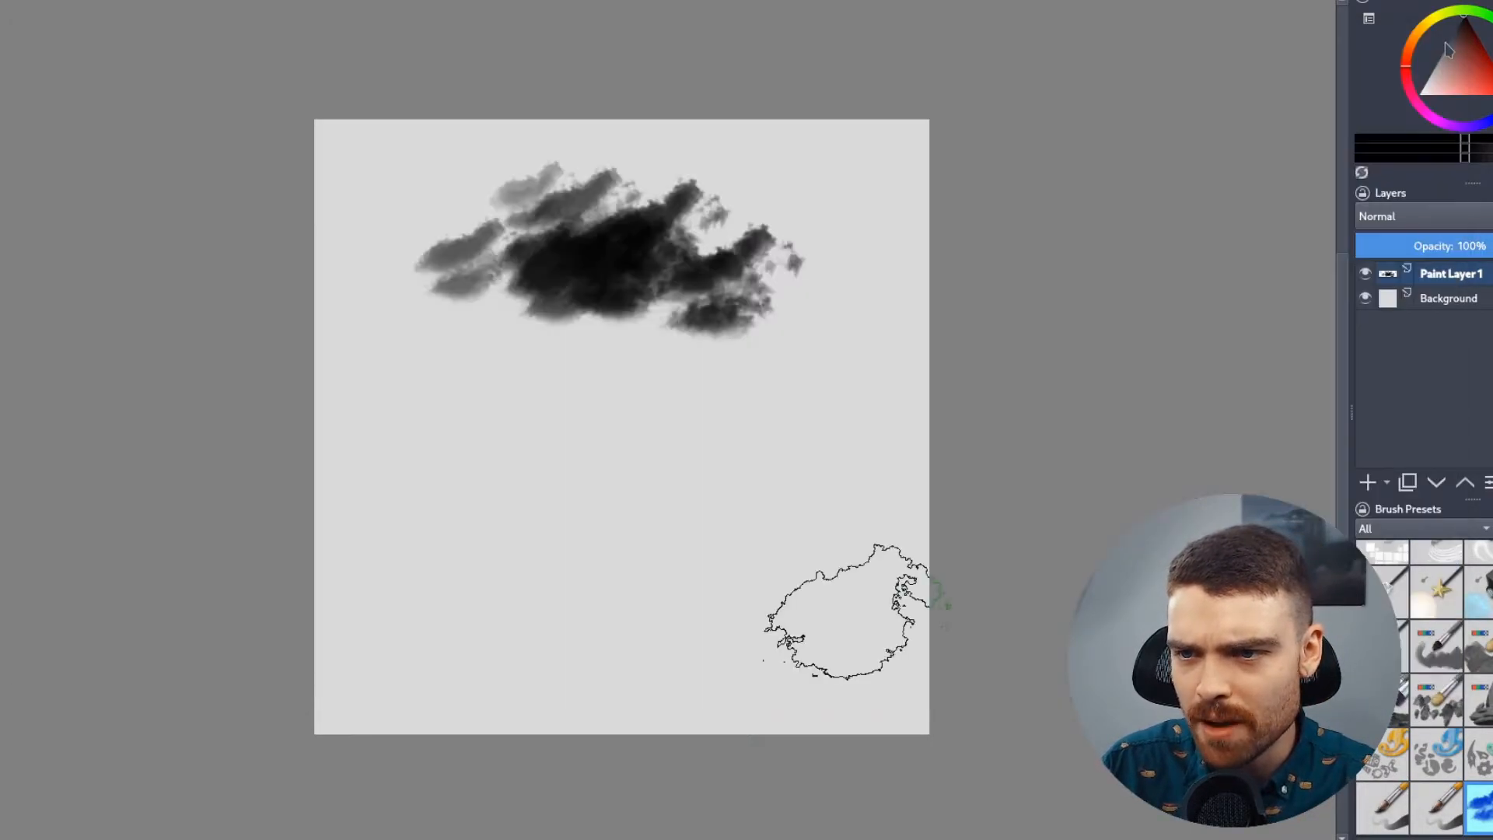
click(278, 33)
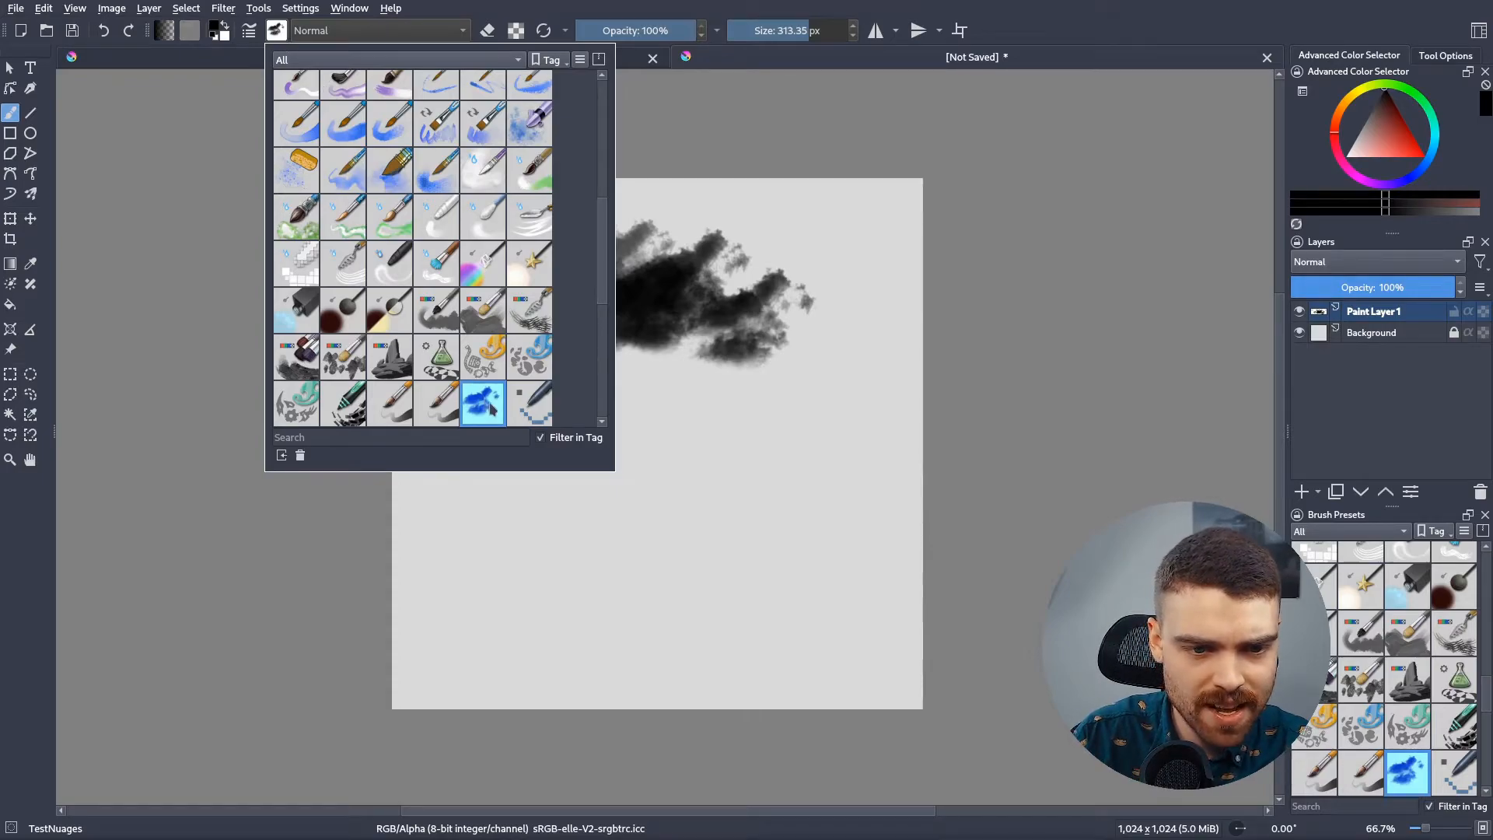
drag(601, 304, 603, 340)
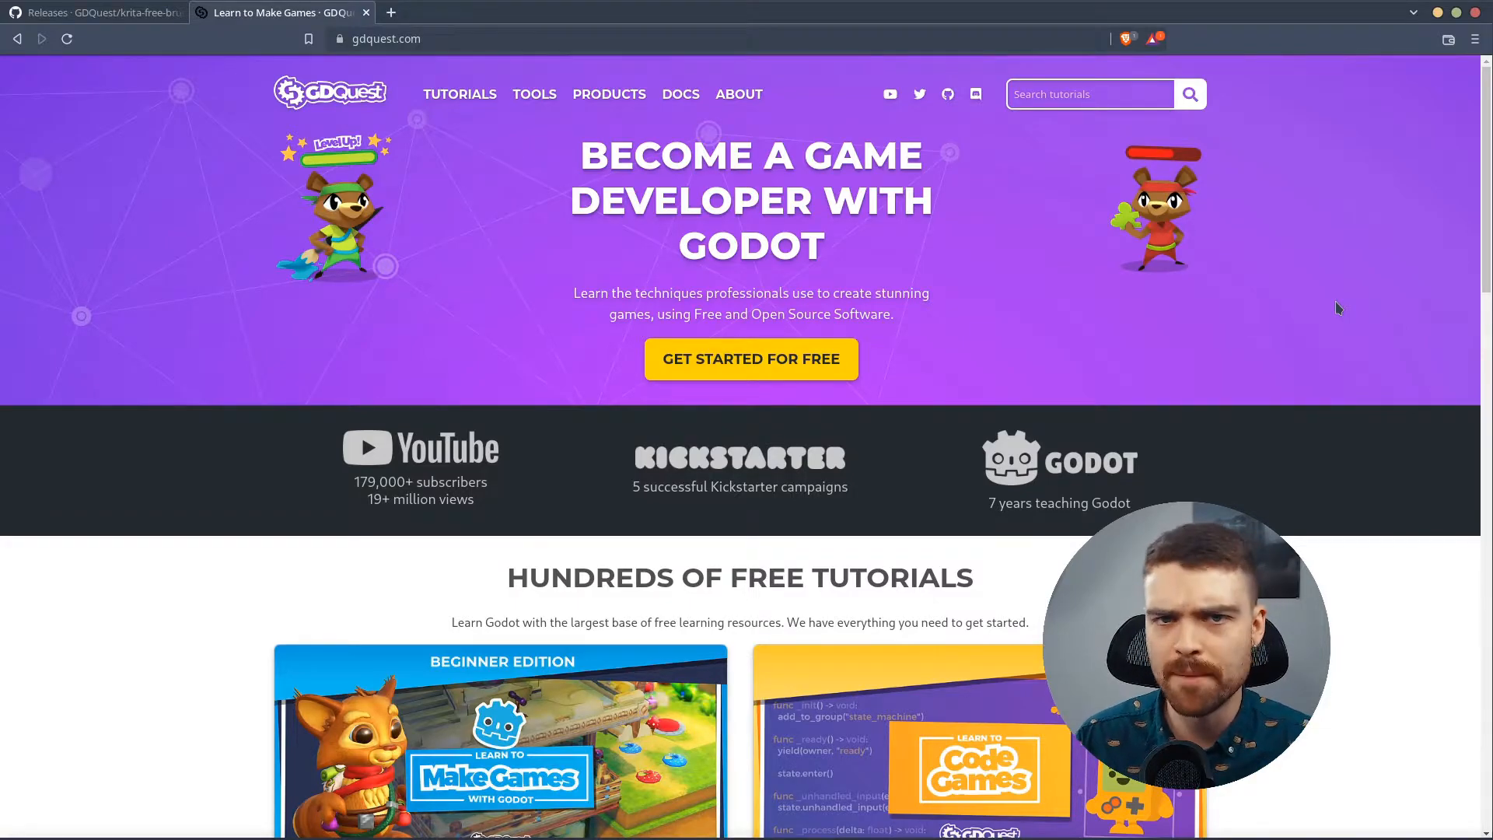
Download GDquest_lite_v7.bundle from the krita-free-brushes releases page in the browser and save it in the Downloads folder
key(ctrl+w)
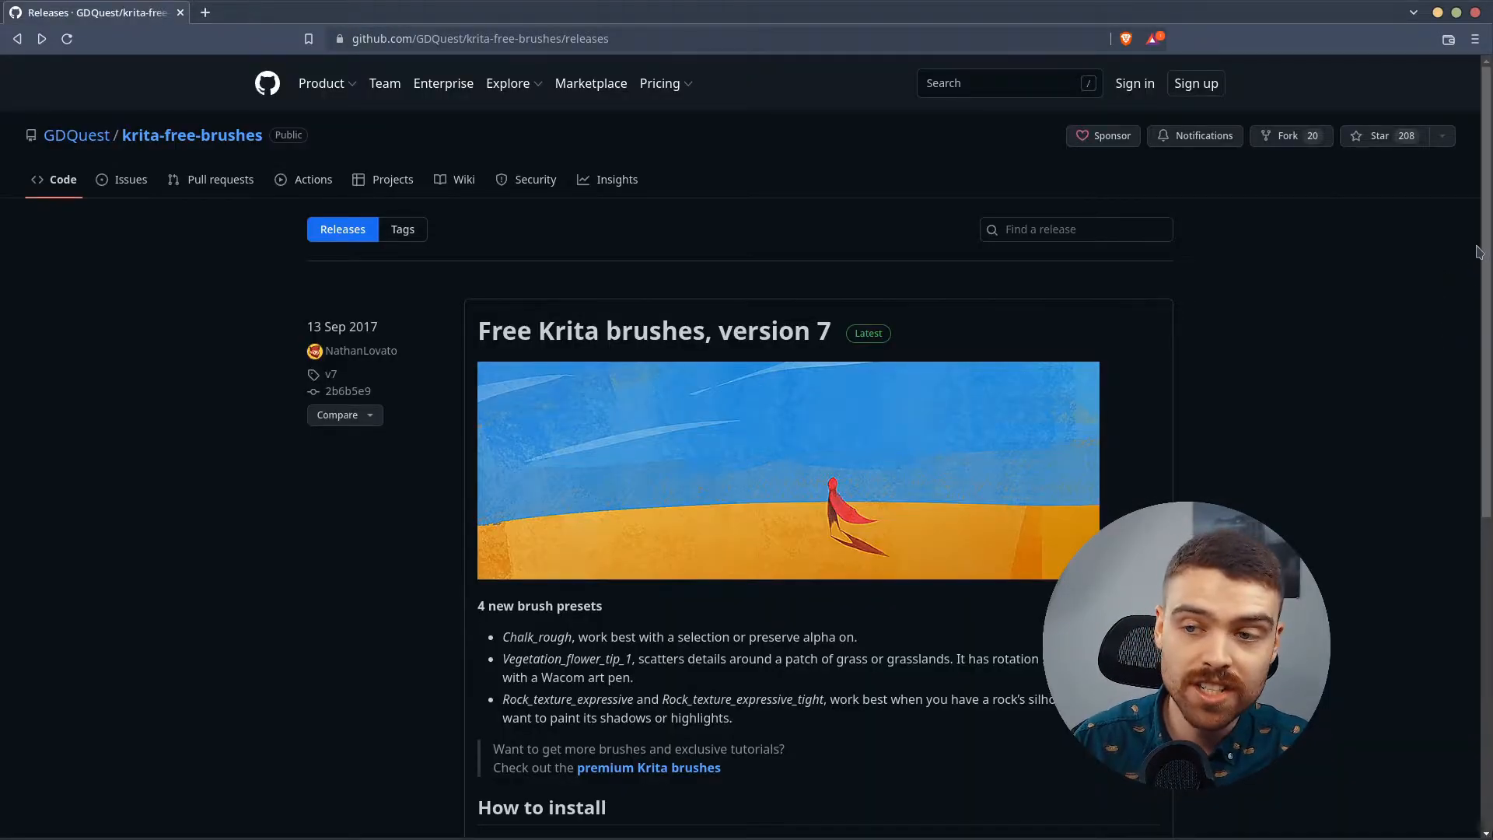
scroll(1474, 321, down, 2)
scroll(1474, 322, down, 3)
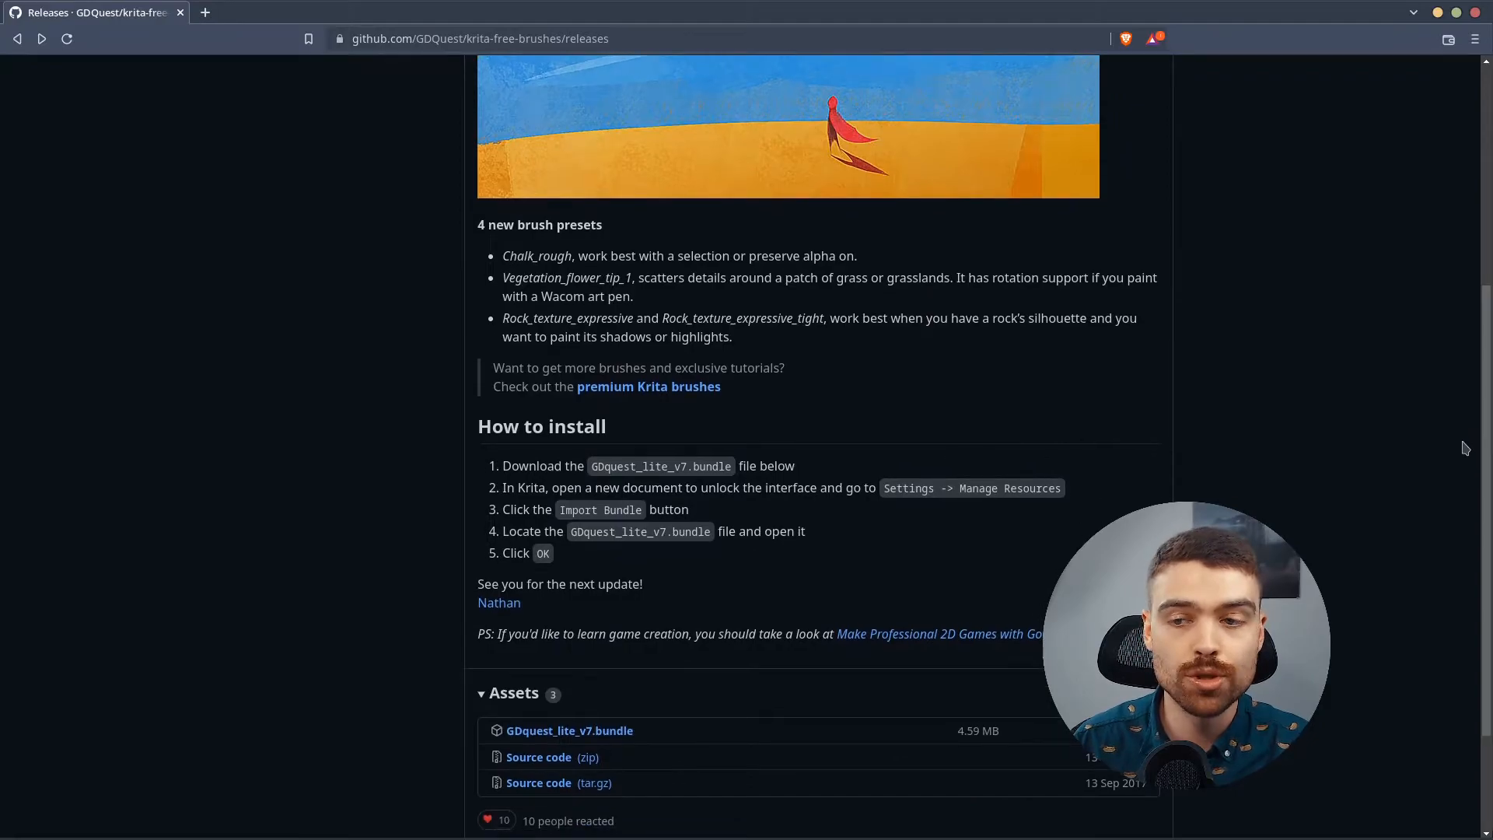
drag(1488, 312, 1459, 509)
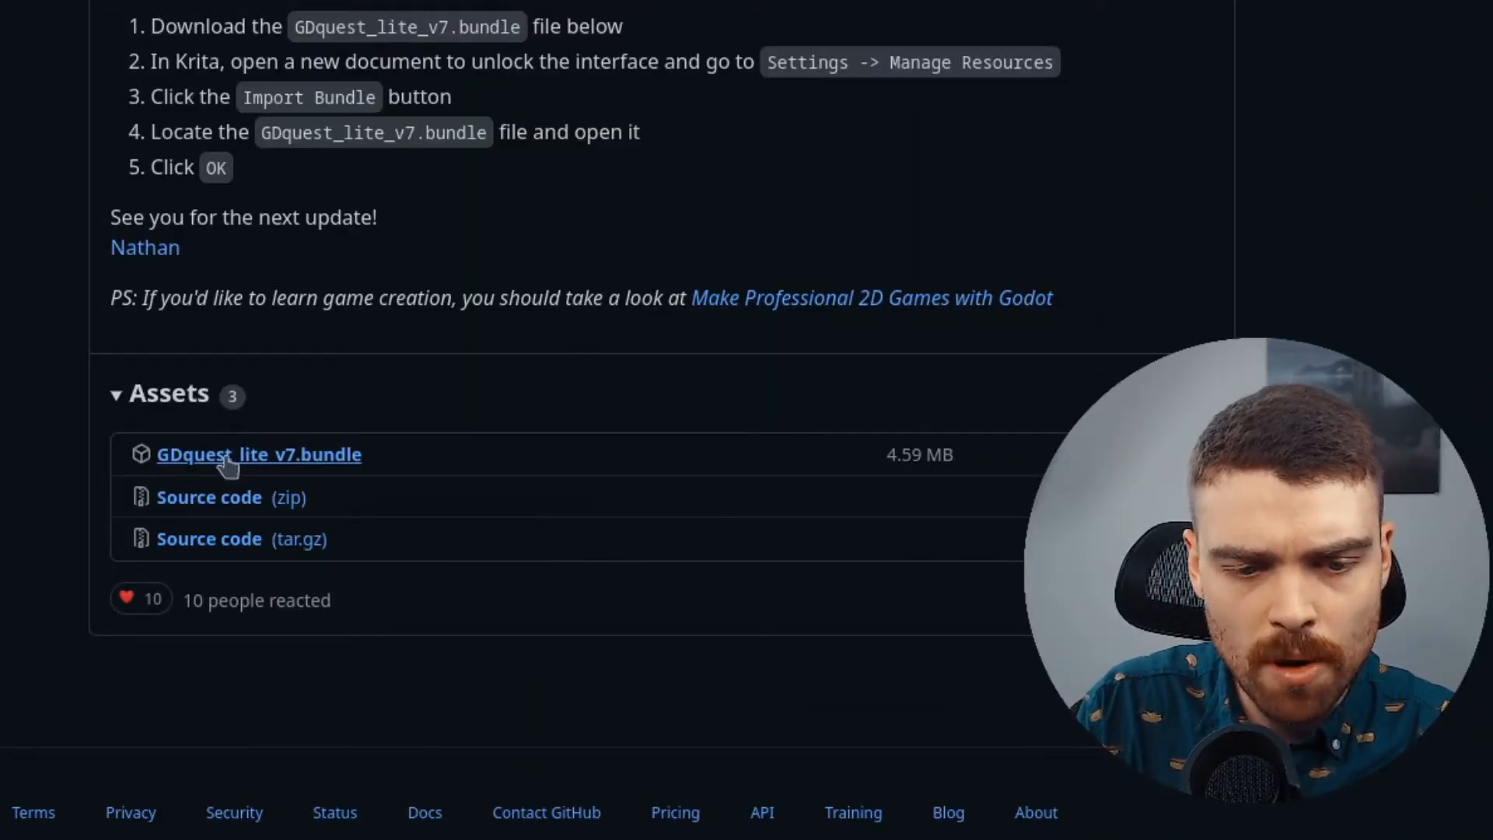
click(343, 457)
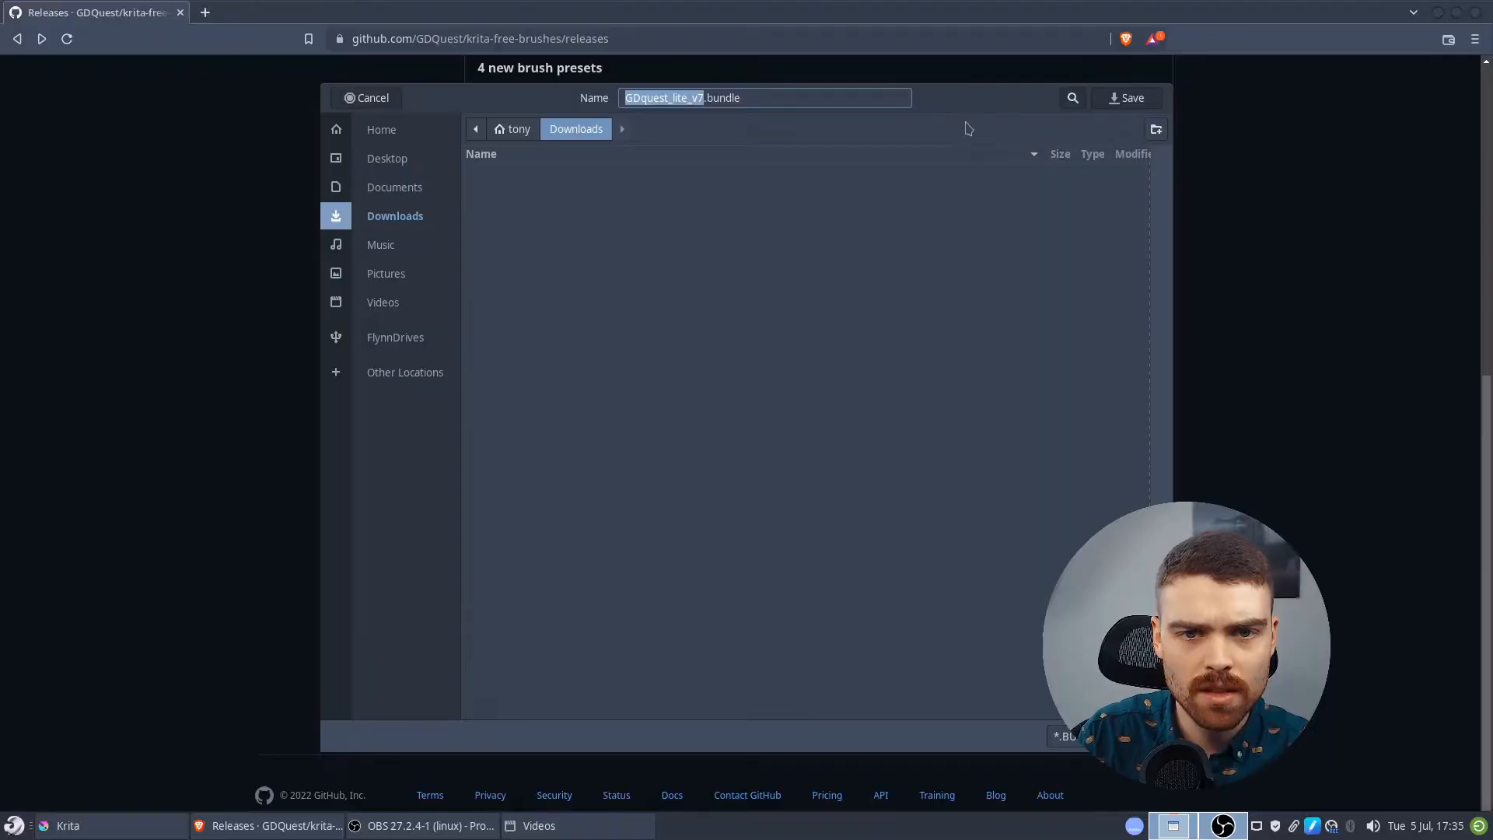
click(1124, 98)
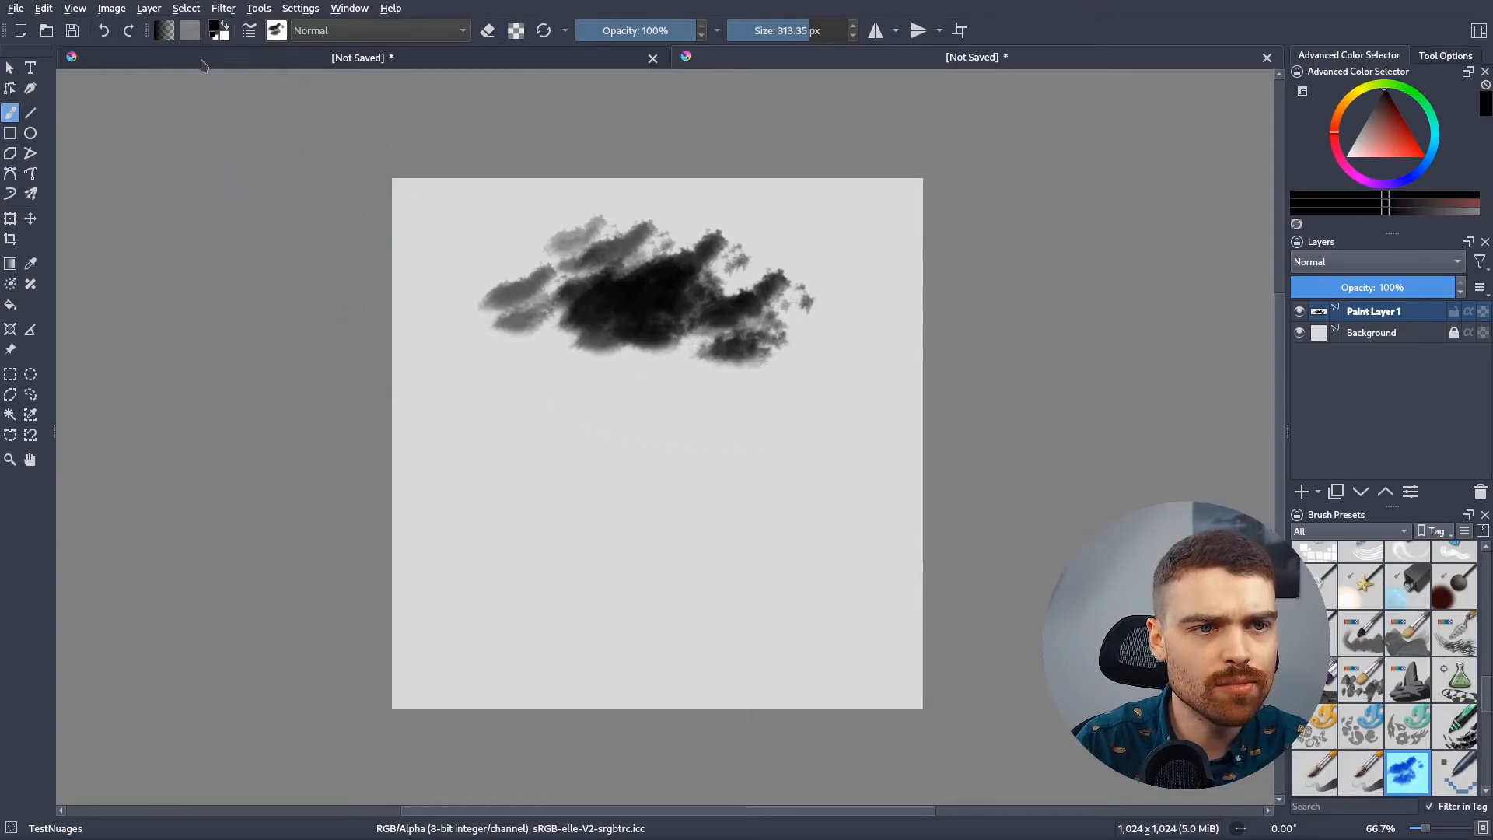
Return to Krita and import the GDquest_lite_v7.bundle brushes through Manage Resources
click(300, 8)
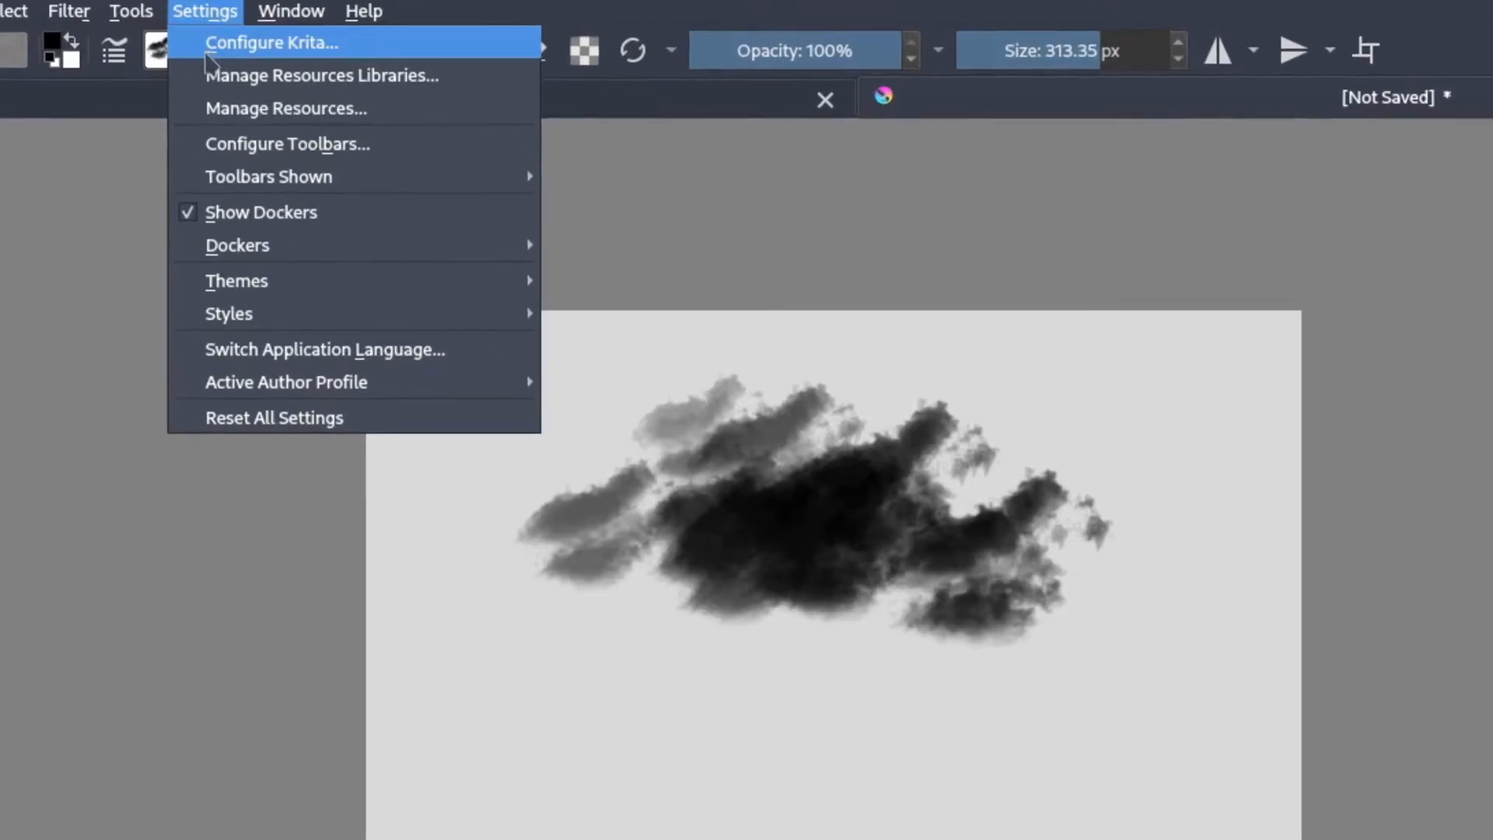
click(259, 115)
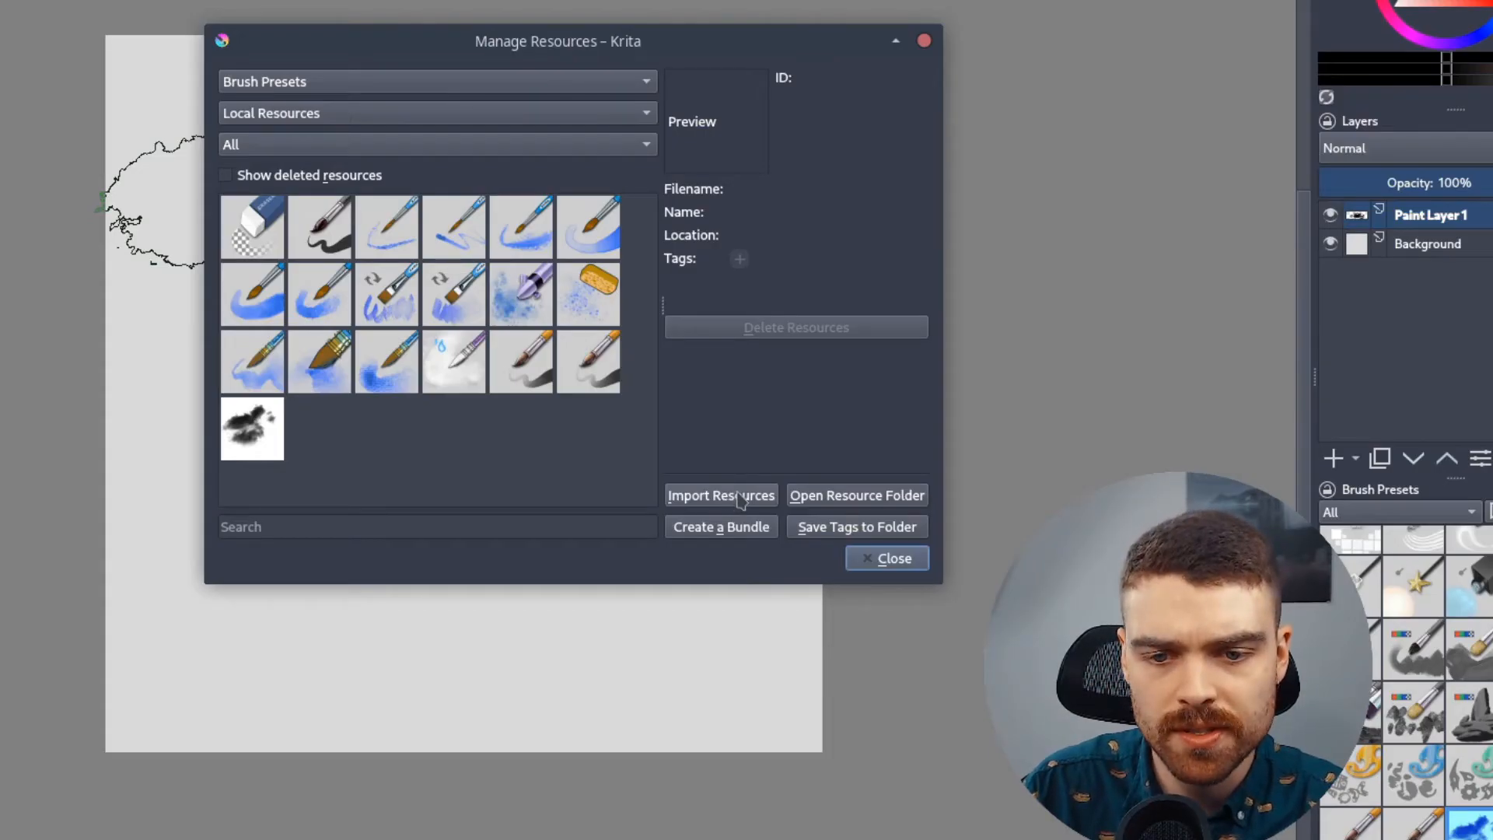
click(741, 497)
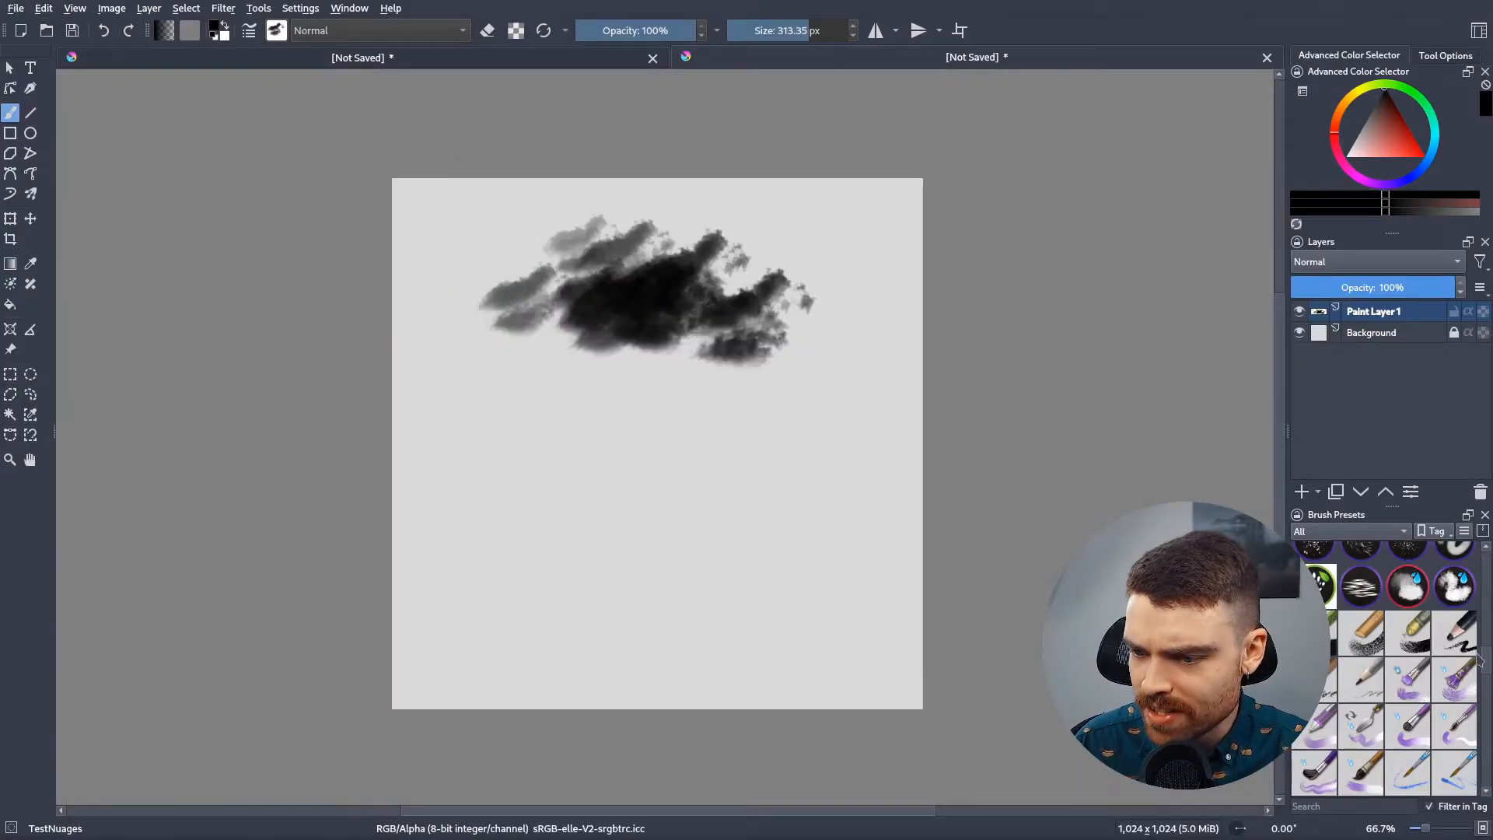
Find the imported GDquest brushes among the presets and paint a dark test blob below the clouds with GDquest Pixel Grunge
scroll(1314, 576, up, 15)
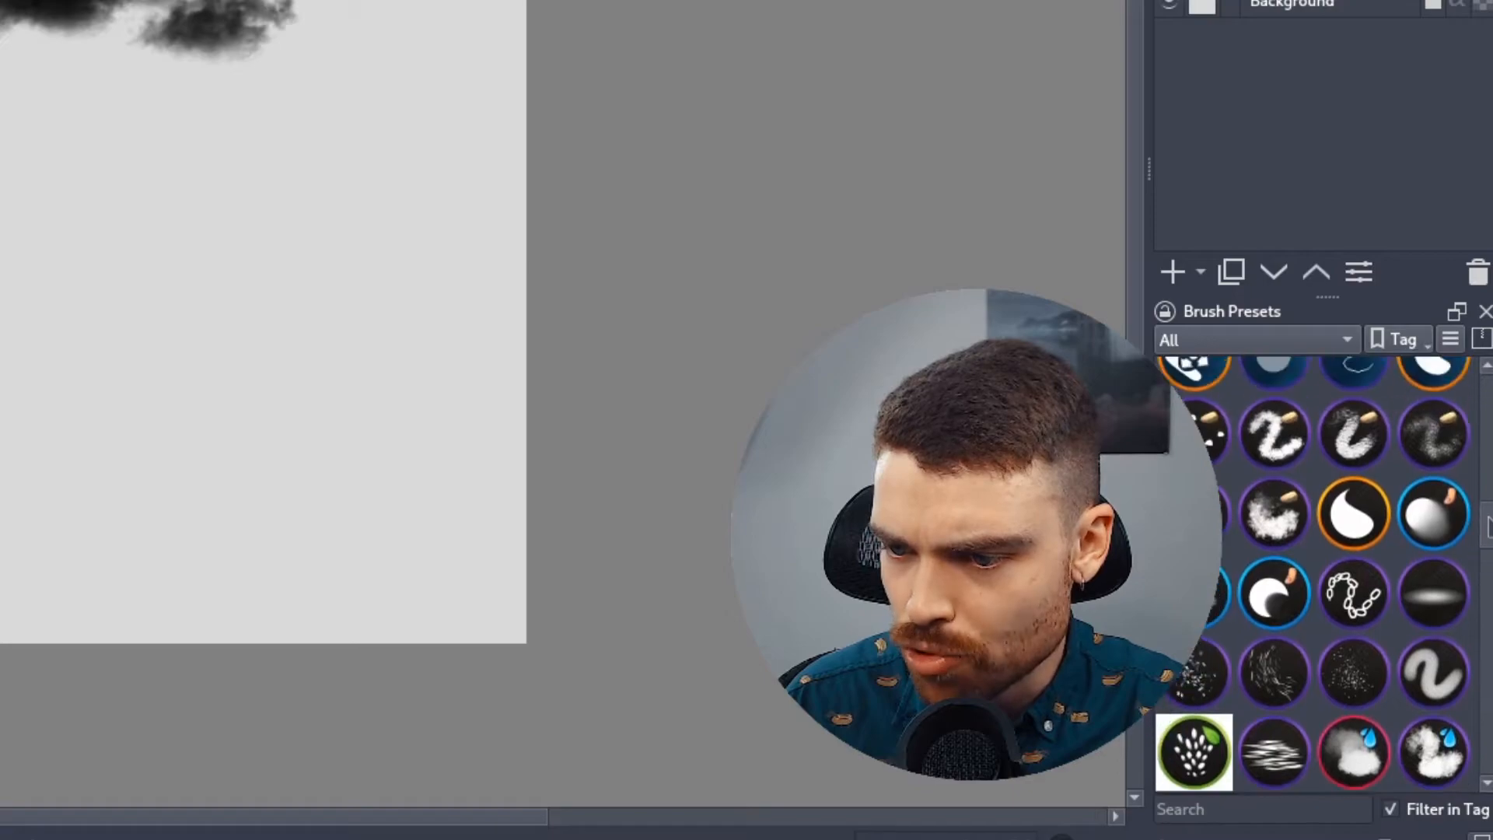
scroll(1371, 609, down, 4)
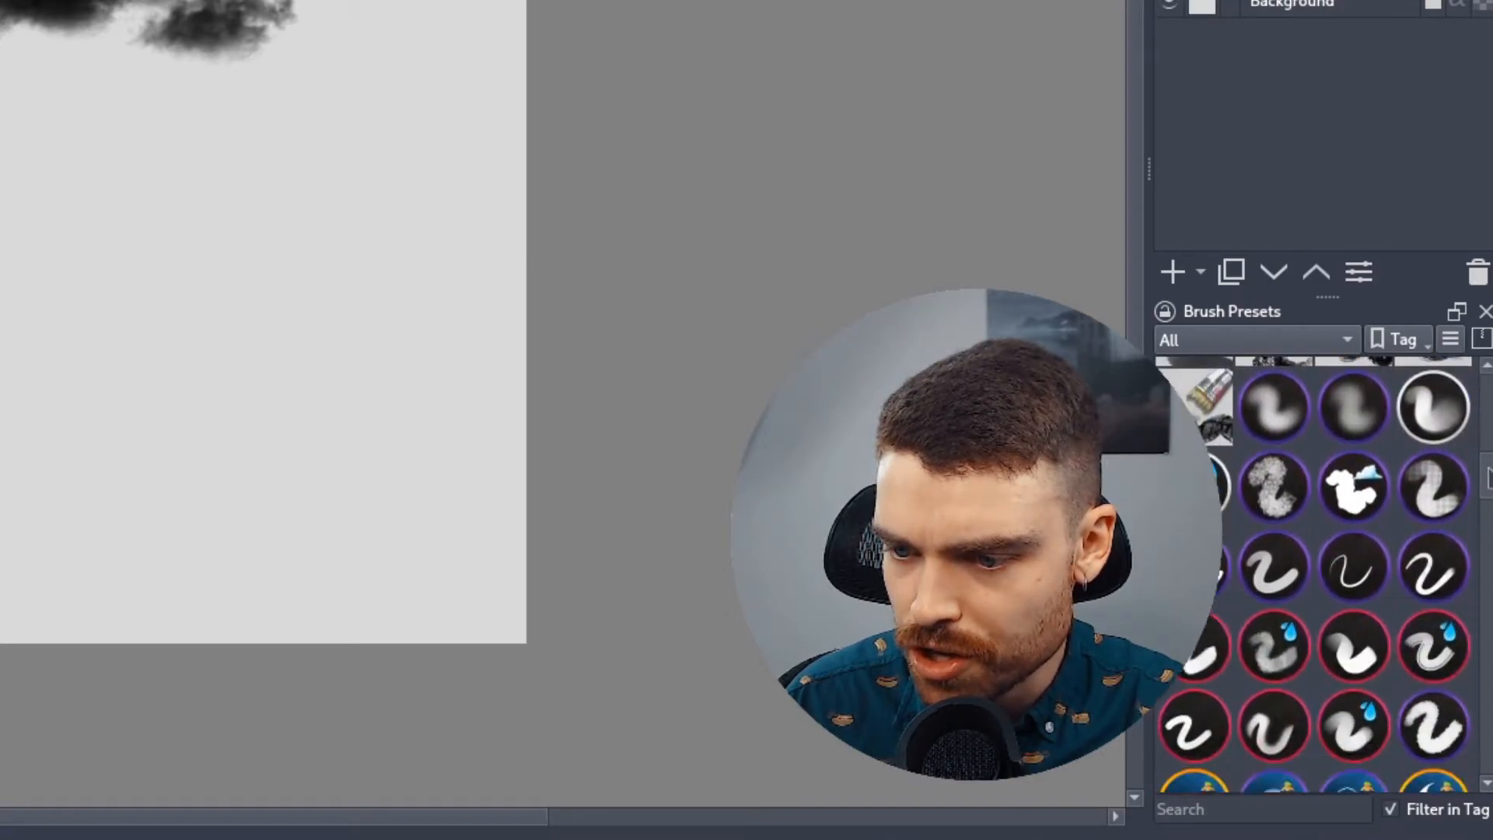
click(1370, 608)
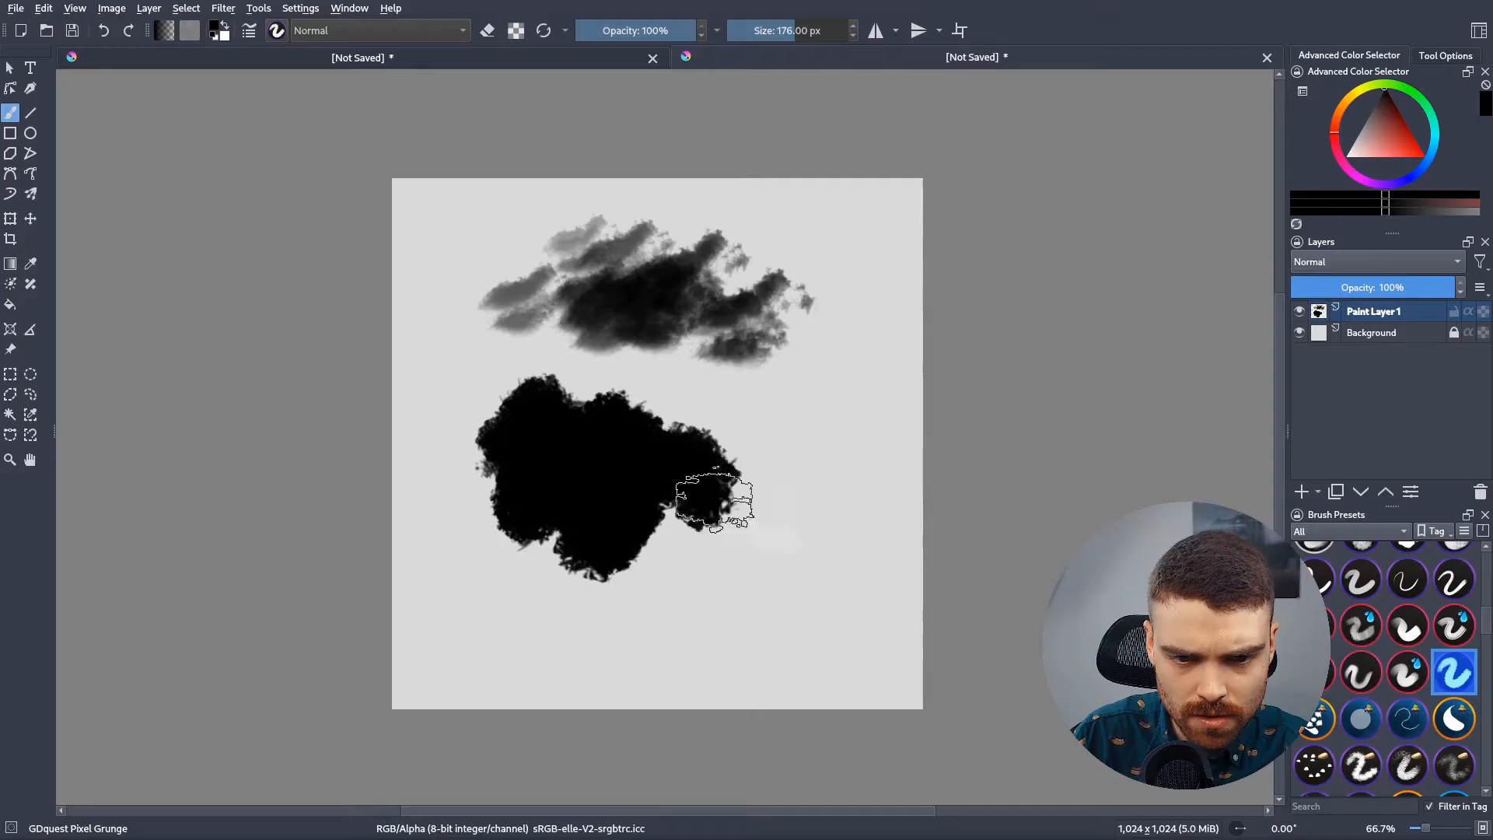
mouse_move(716, 500)
mouse_down()
mouse_move(675, 507)
mouse_move(664, 480)
mouse_up()
Paint broad test strokes over the canvas with more GDquest brushes, including OilPaint Impressionist and Airbrush Softer
mouse_move(764, 226)
mouse_down()
mouse_move(587, 361)
mouse_move(516, 343)
mouse_up()
click(1324, 671)
mouse_move(502, 538)
mouse_down()
mouse_move(515, 607)
mouse_move(566, 613)
mouse_move(707, 548)
mouse_up()
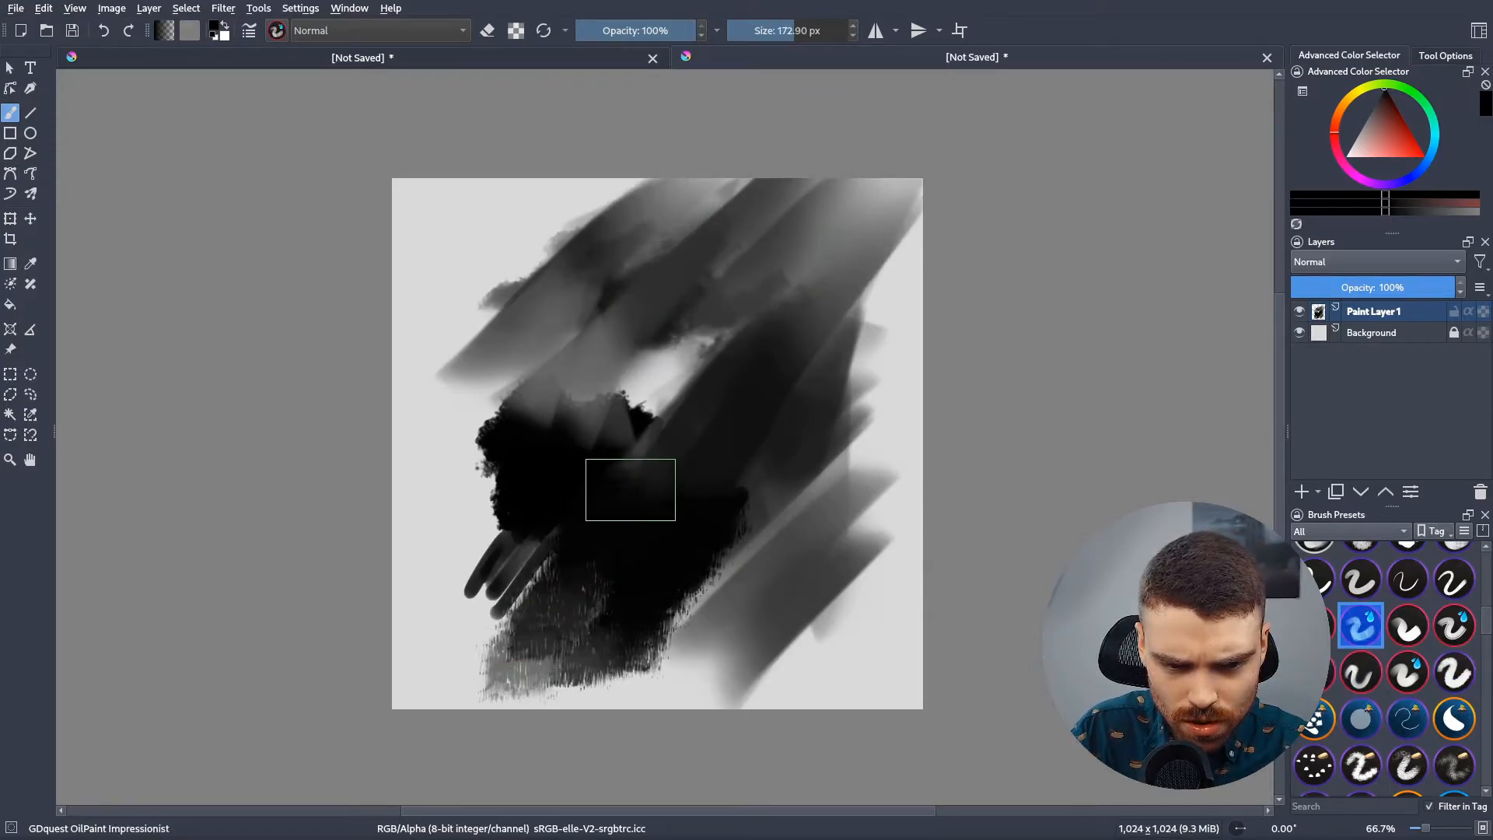
mouse_move(630, 487)
mouse_down()
mouse_move(493, 562)
mouse_move(472, 492)
mouse_move(534, 366)
mouse_up()
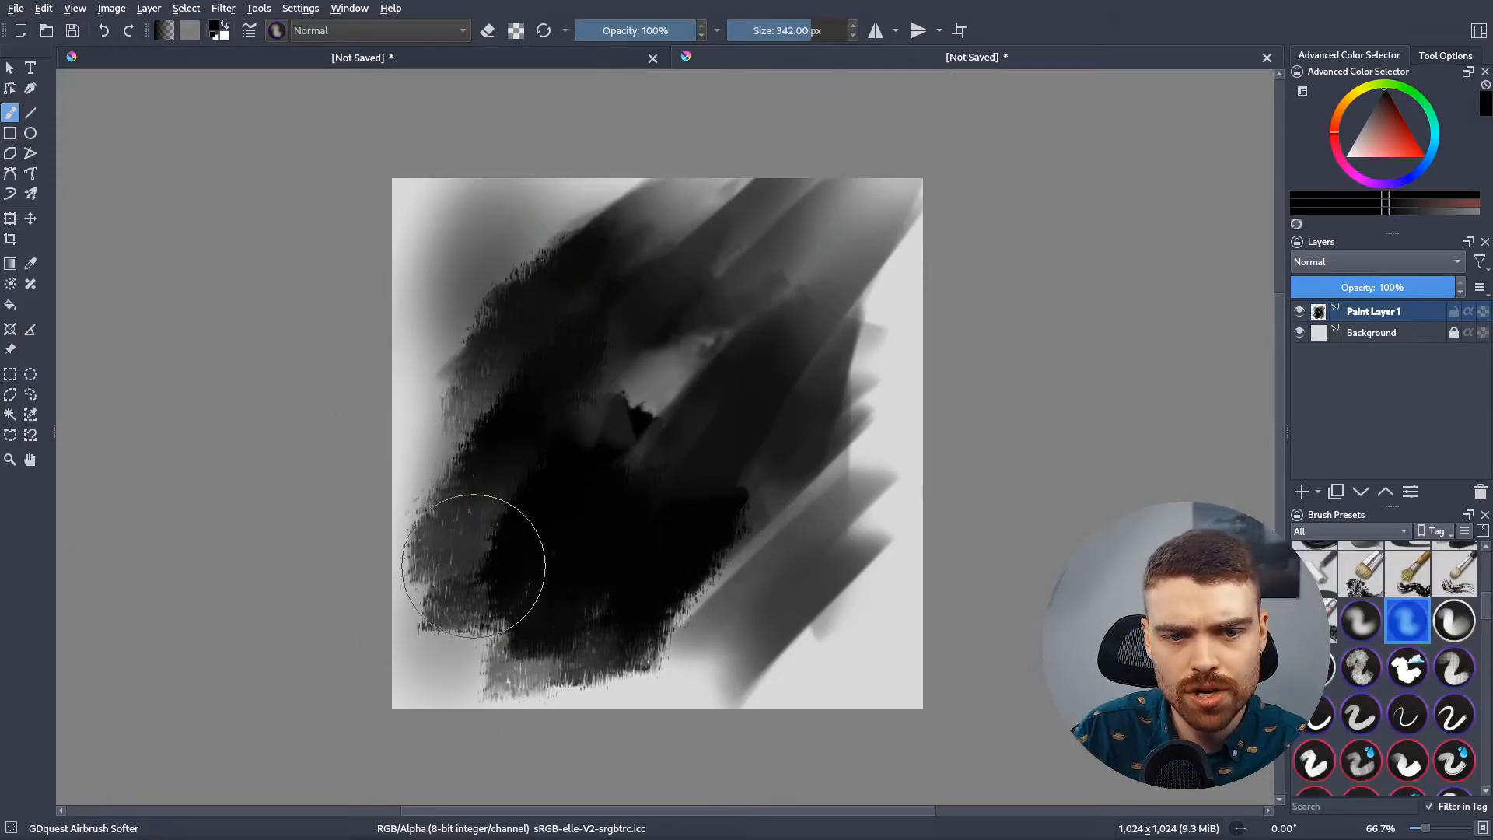
mouse_move(473, 565)
mouse_down()
mouse_move(773, 494)
mouse_move(944, 617)
mouse_up()
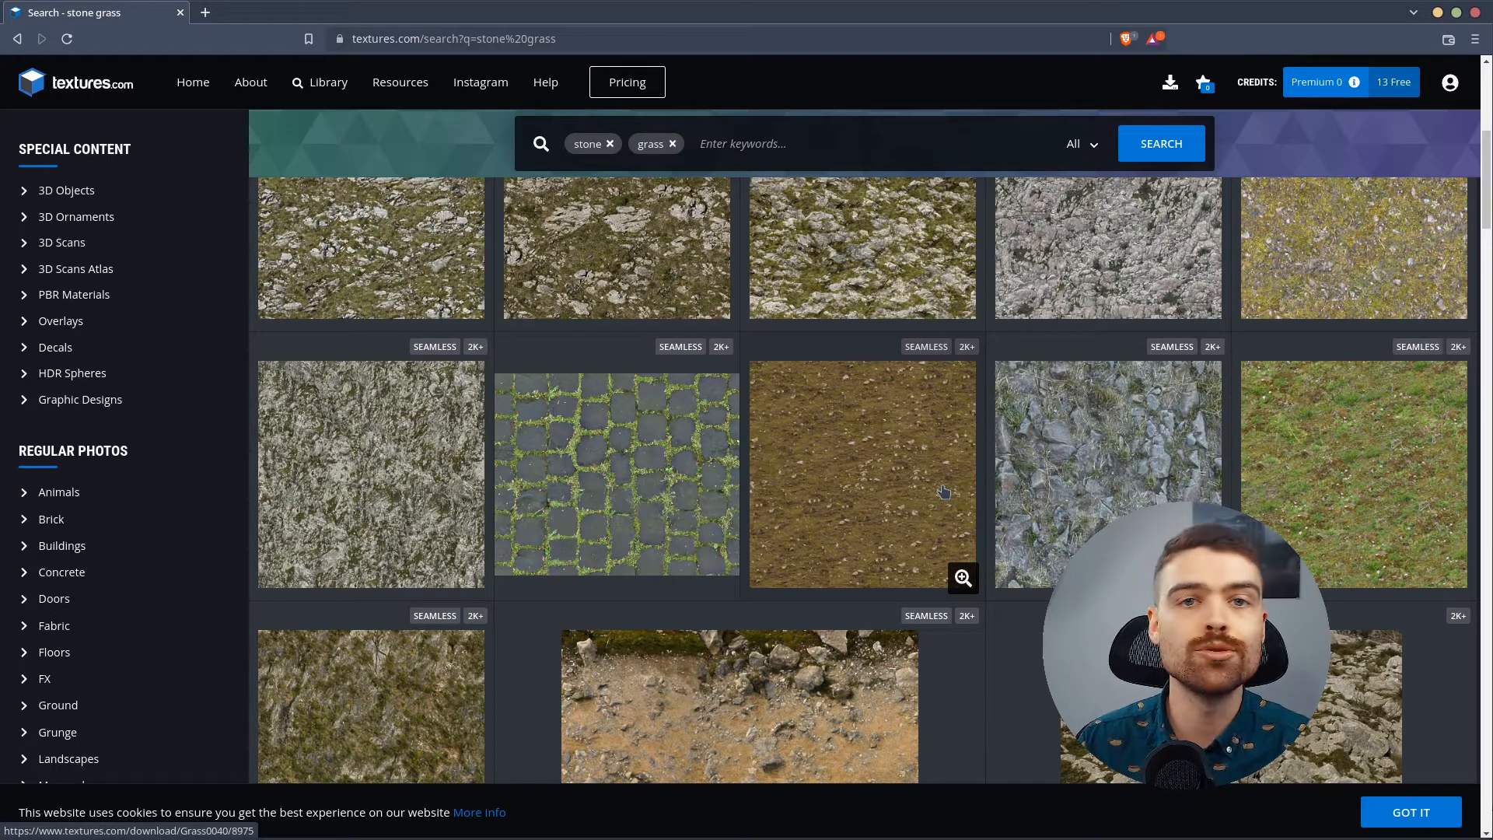
In the browser, open the Grass0040 texture on textures.com and download Image 2 in the M size of 1600x1063
click(943, 491)
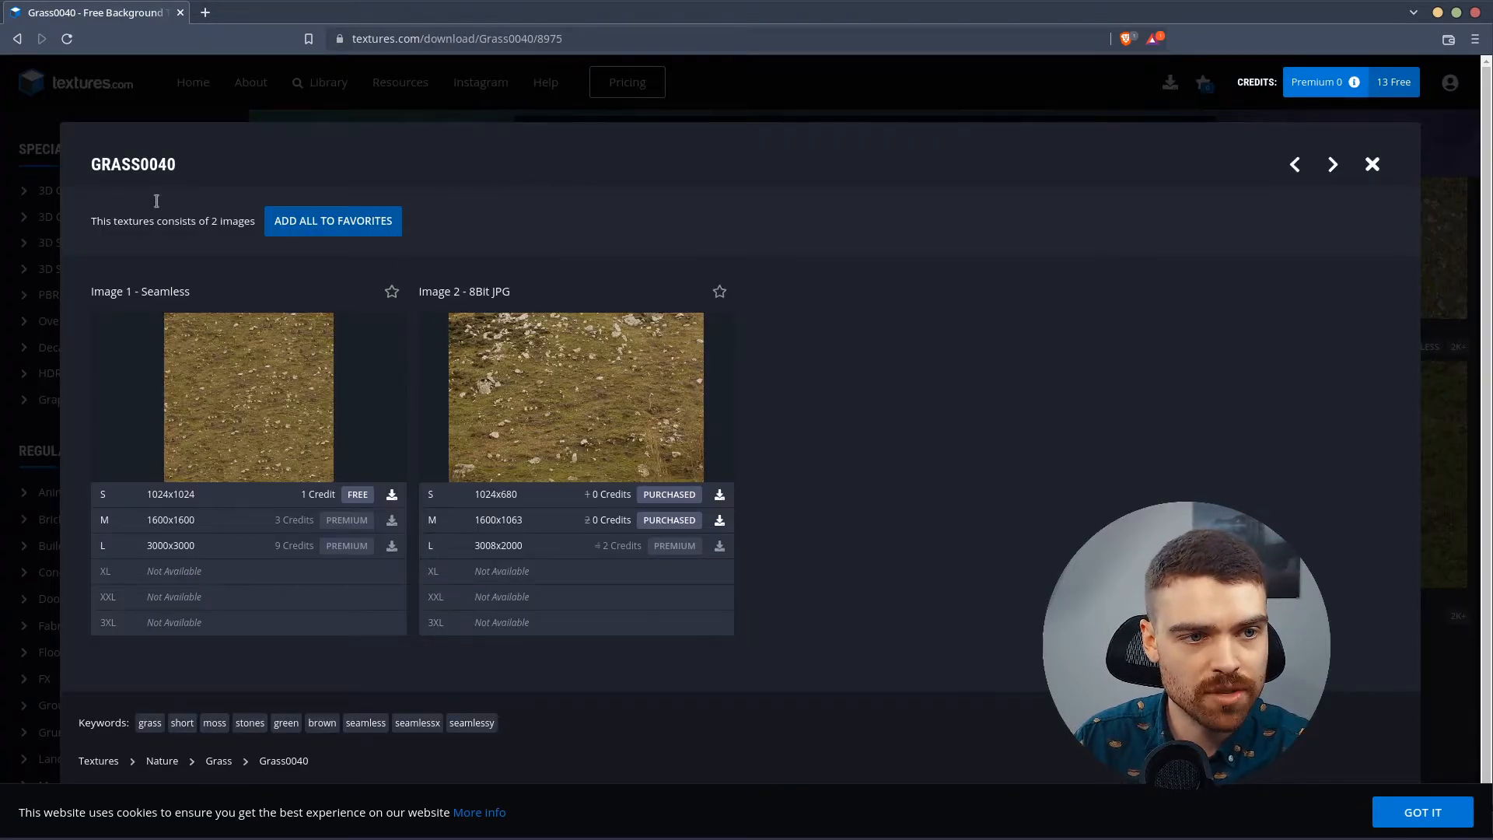
mouse_move(364, 479)
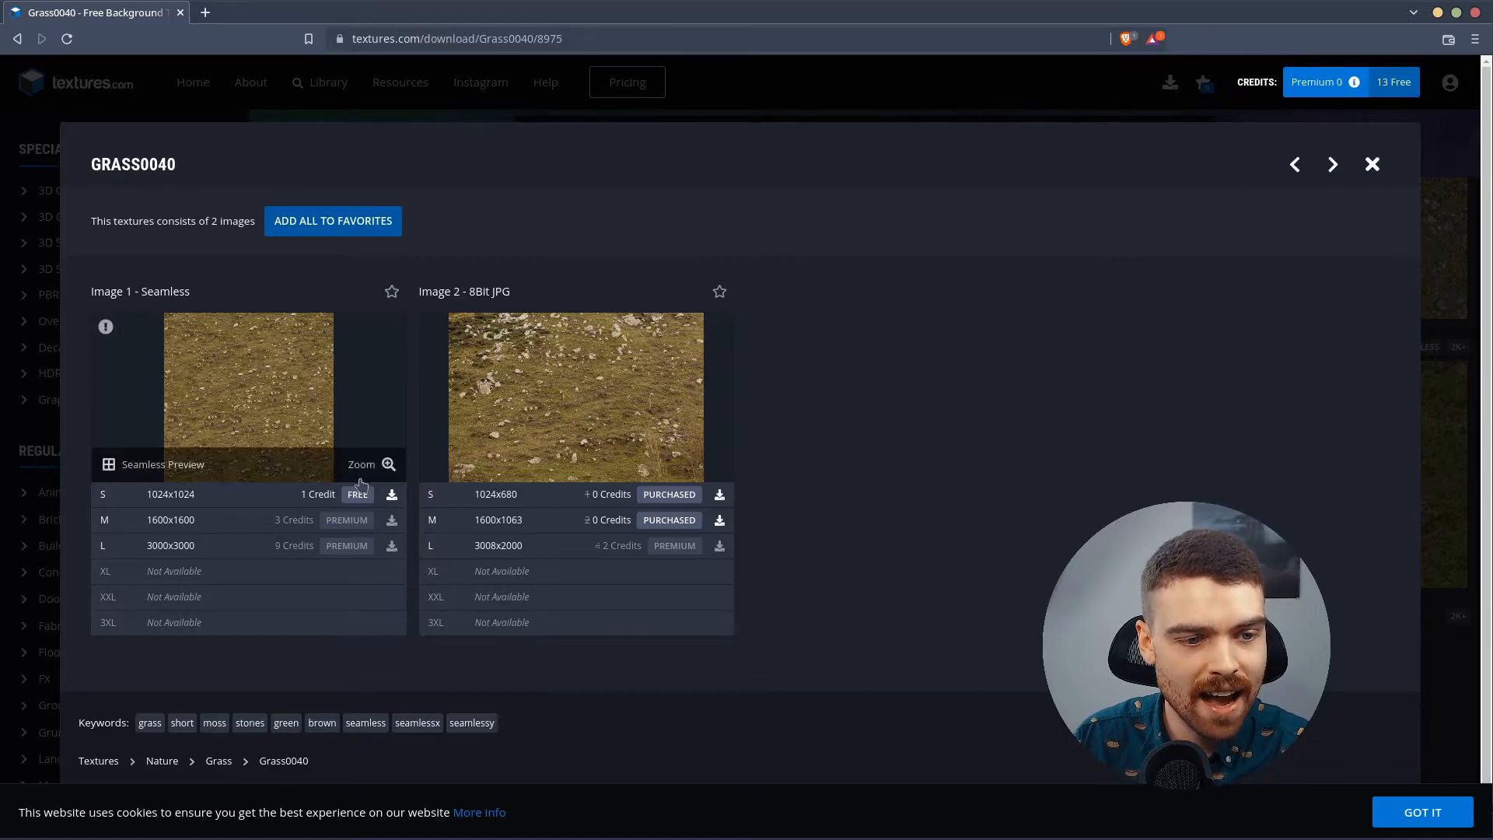
click(546, 525)
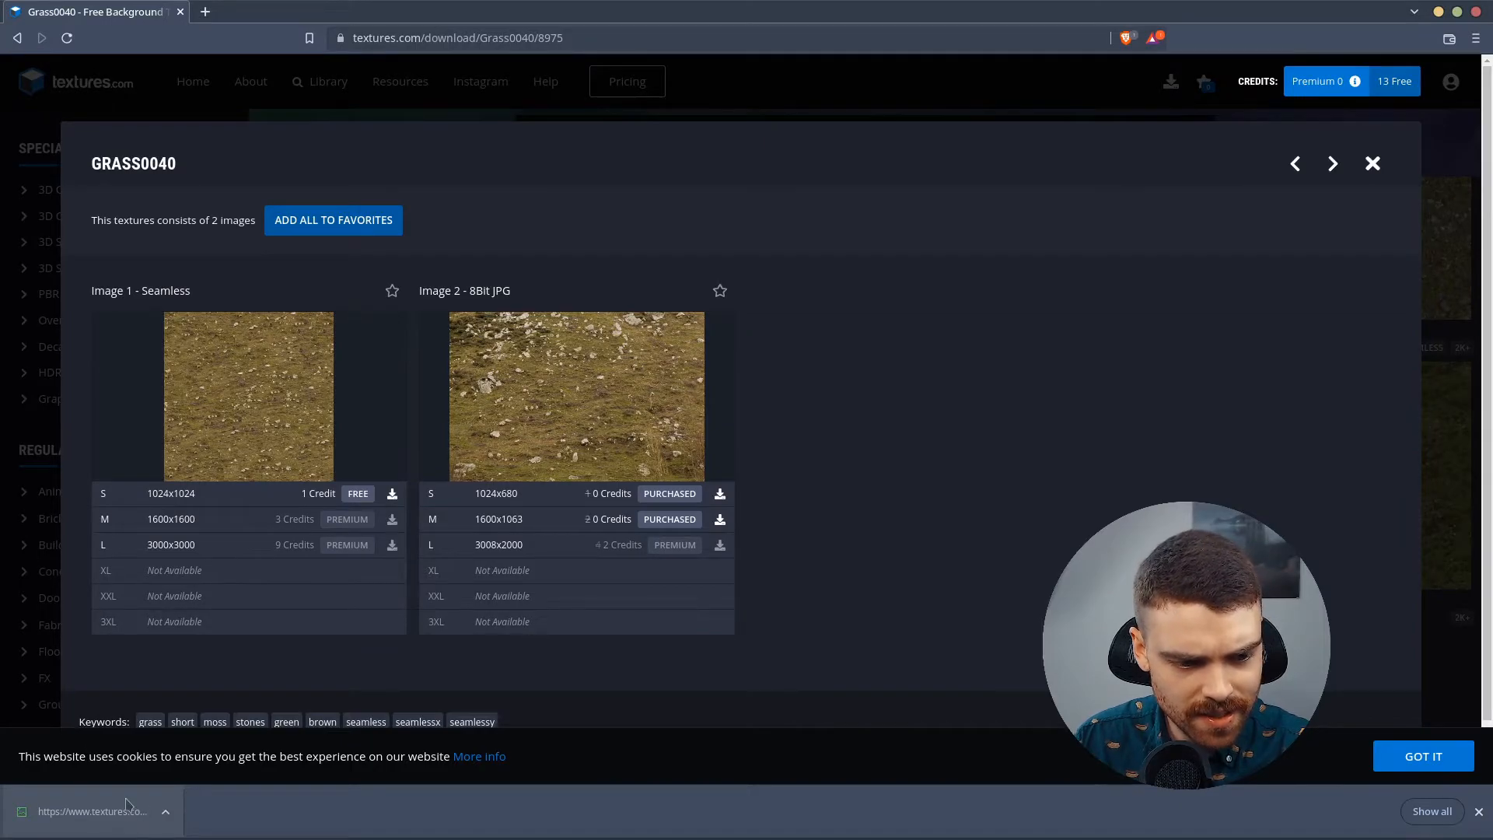
Bring the downloaded TexturesCom_Grass0040_2_M.jpg from the browser into Krita and open it as a new document
drag(770, 7, 1492, 72)
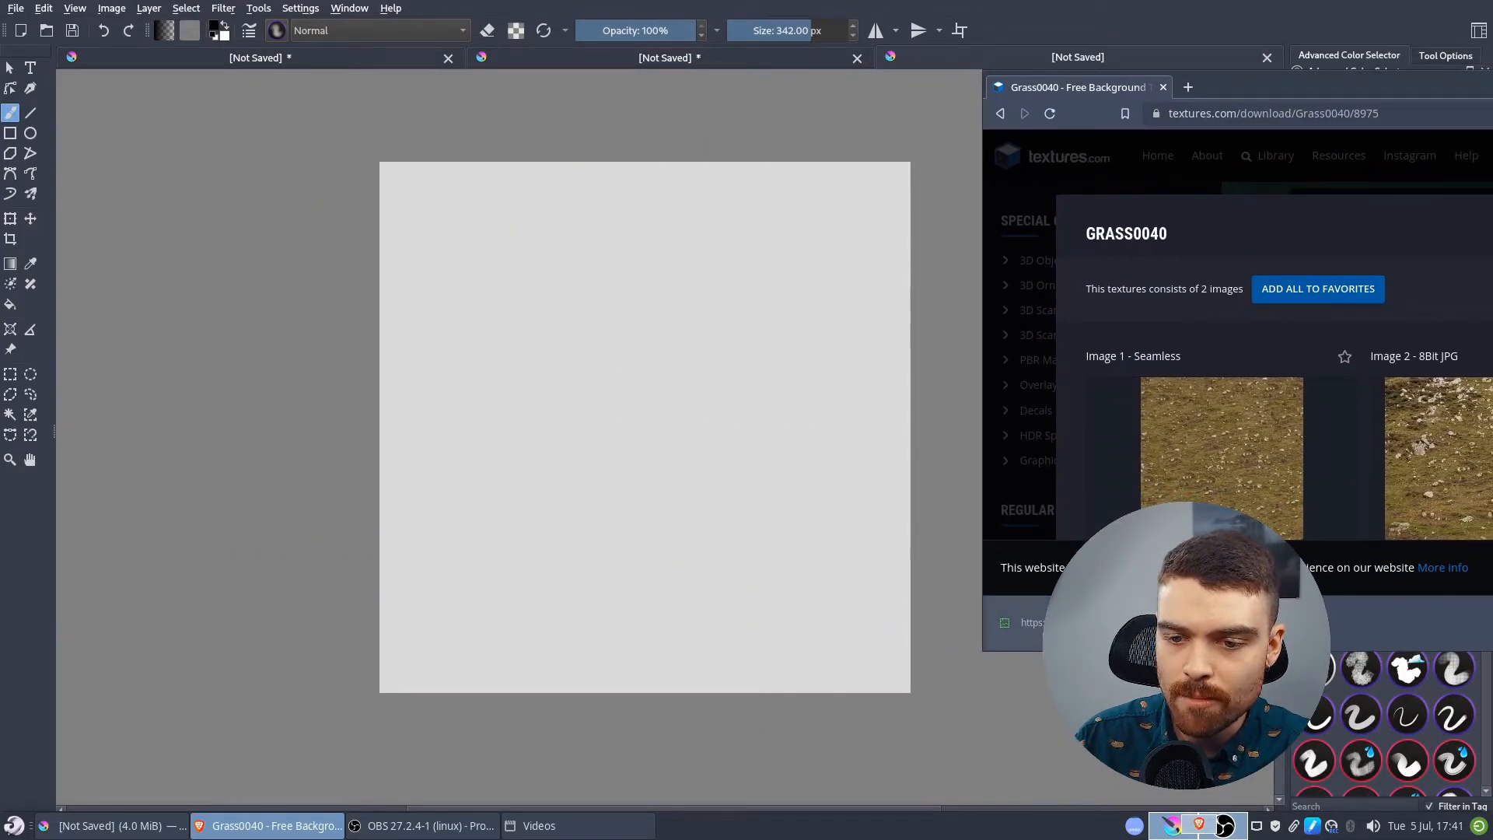
drag(1026, 622, 702, 388)
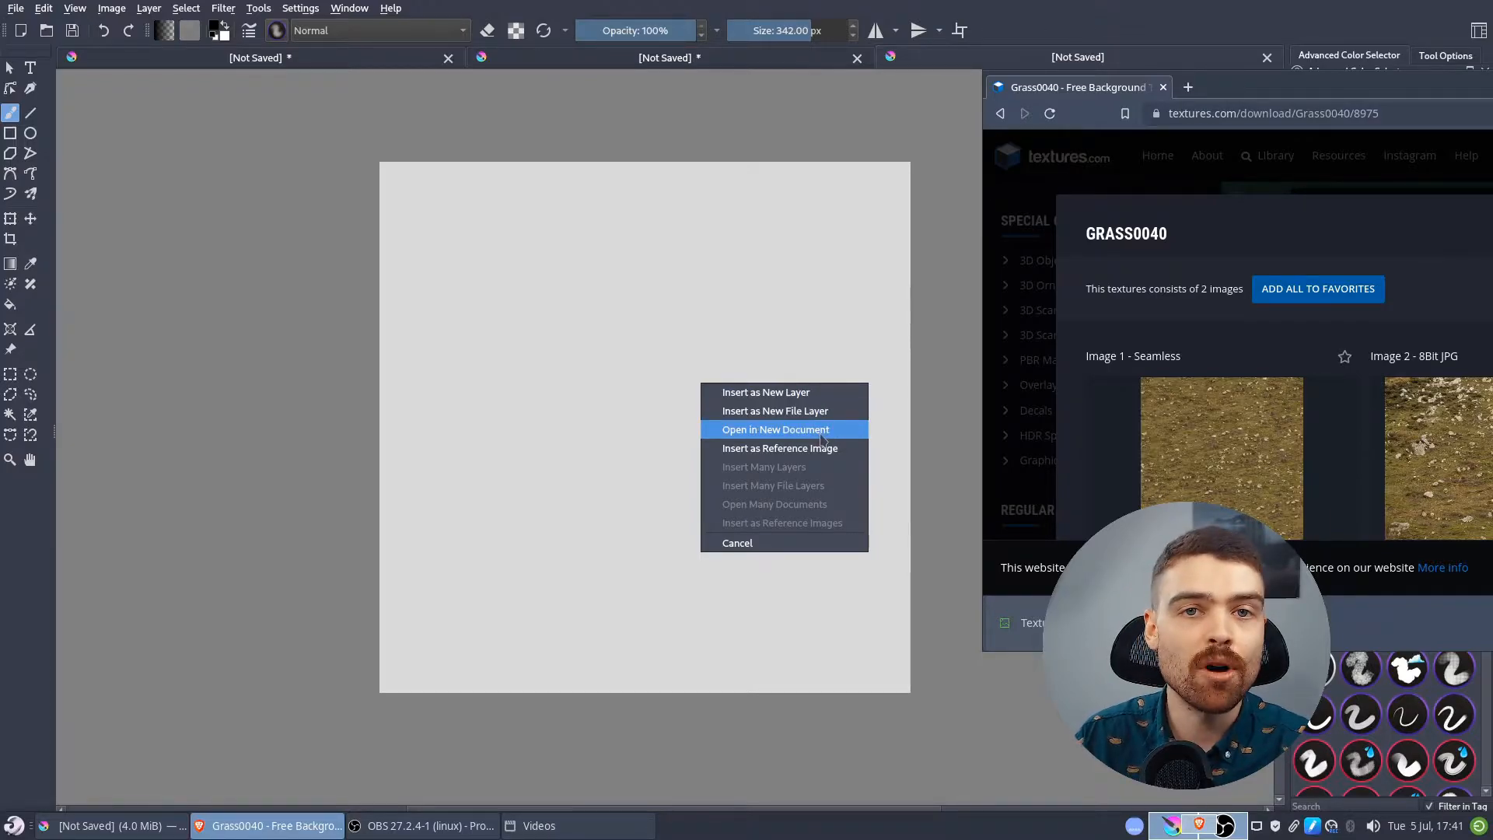
click(793, 430)
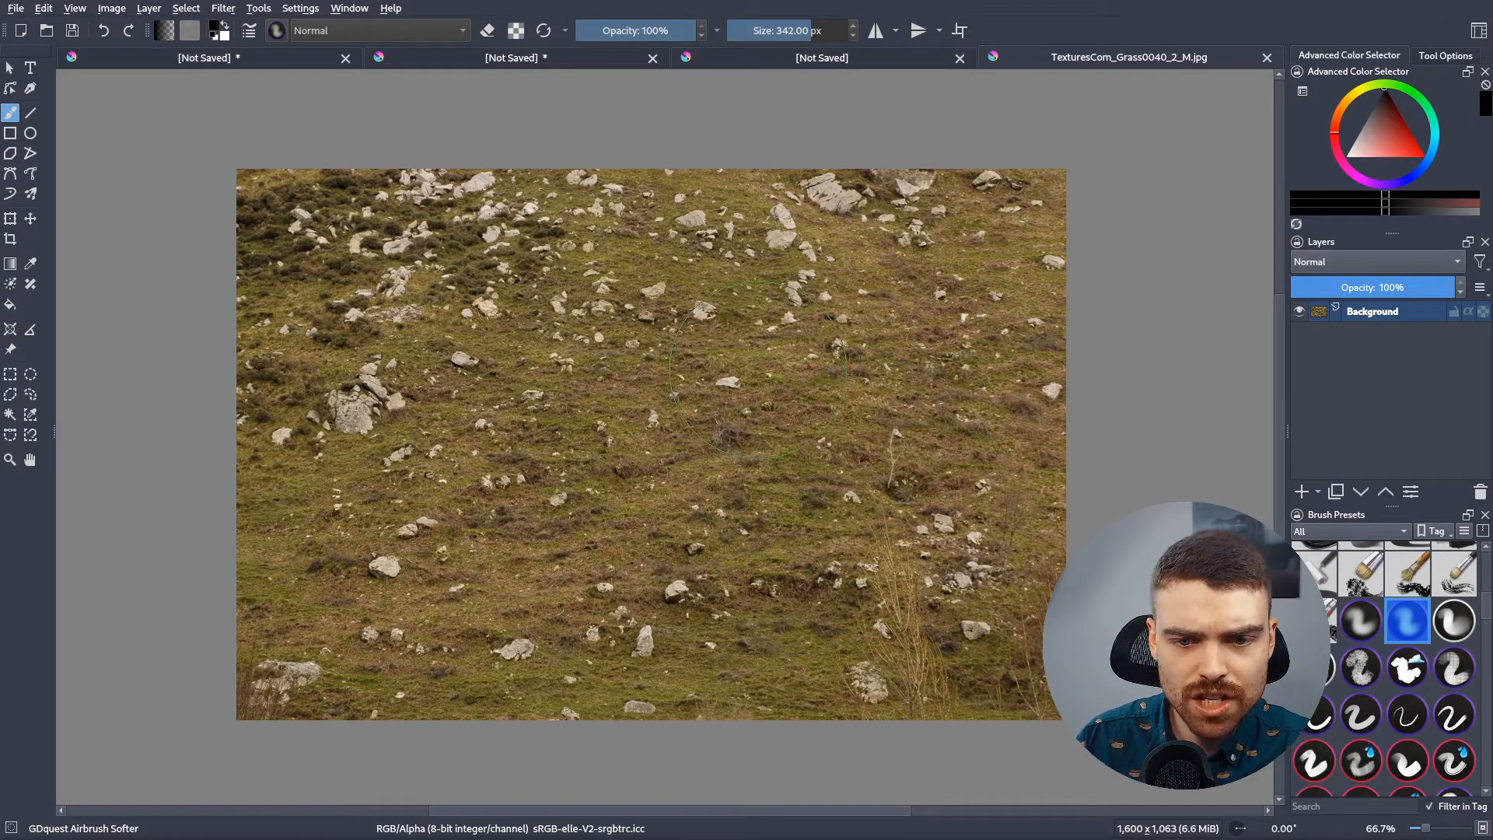
Crop the grass texture image to a square of 1024 px width by 1024 px height
scroll(704, 292, up, 1)
key(c)
scroll(703, 292, down, 1)
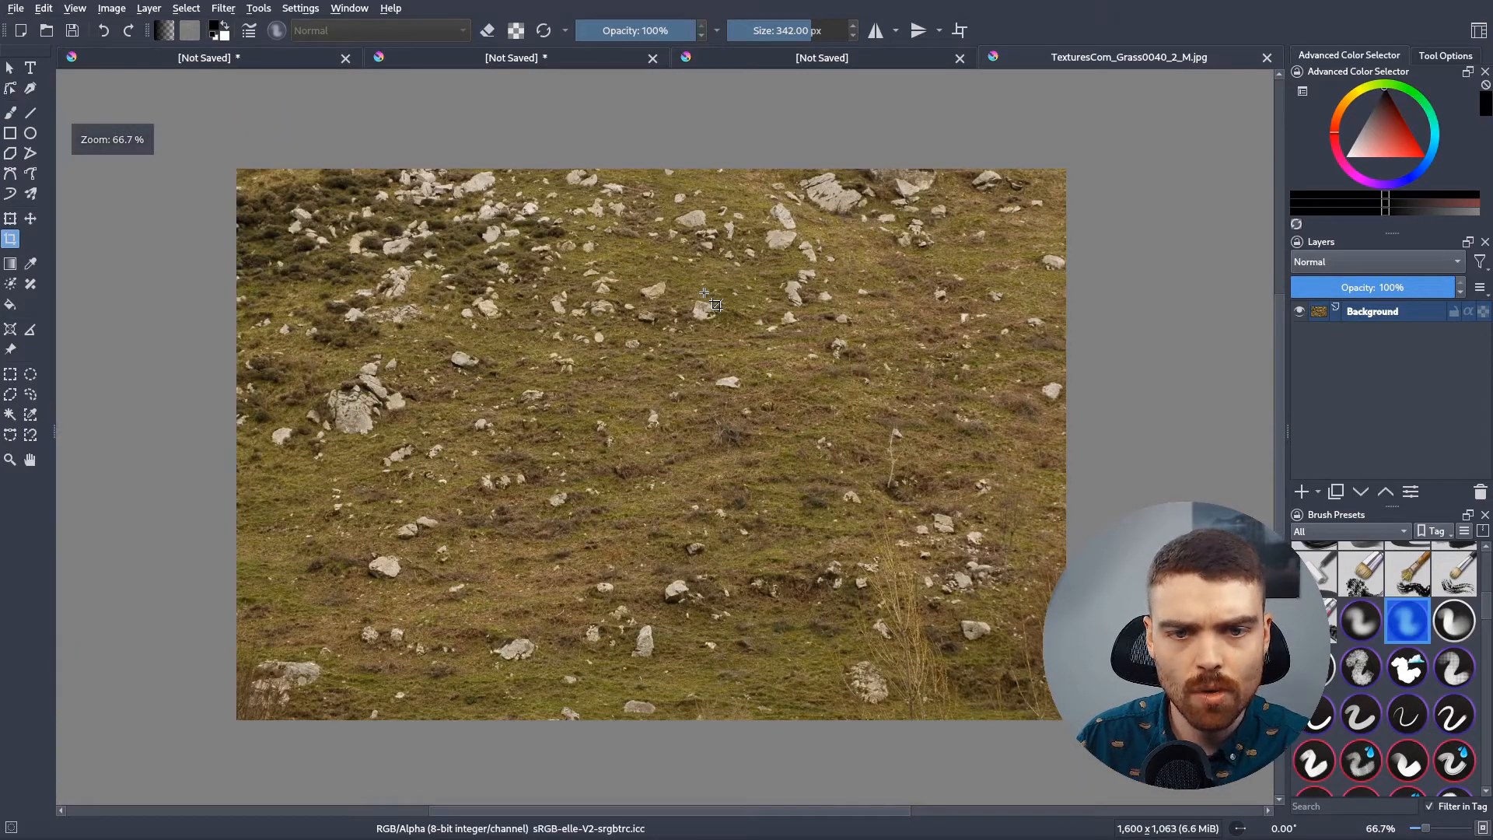
drag(381, 183, 974, 703)
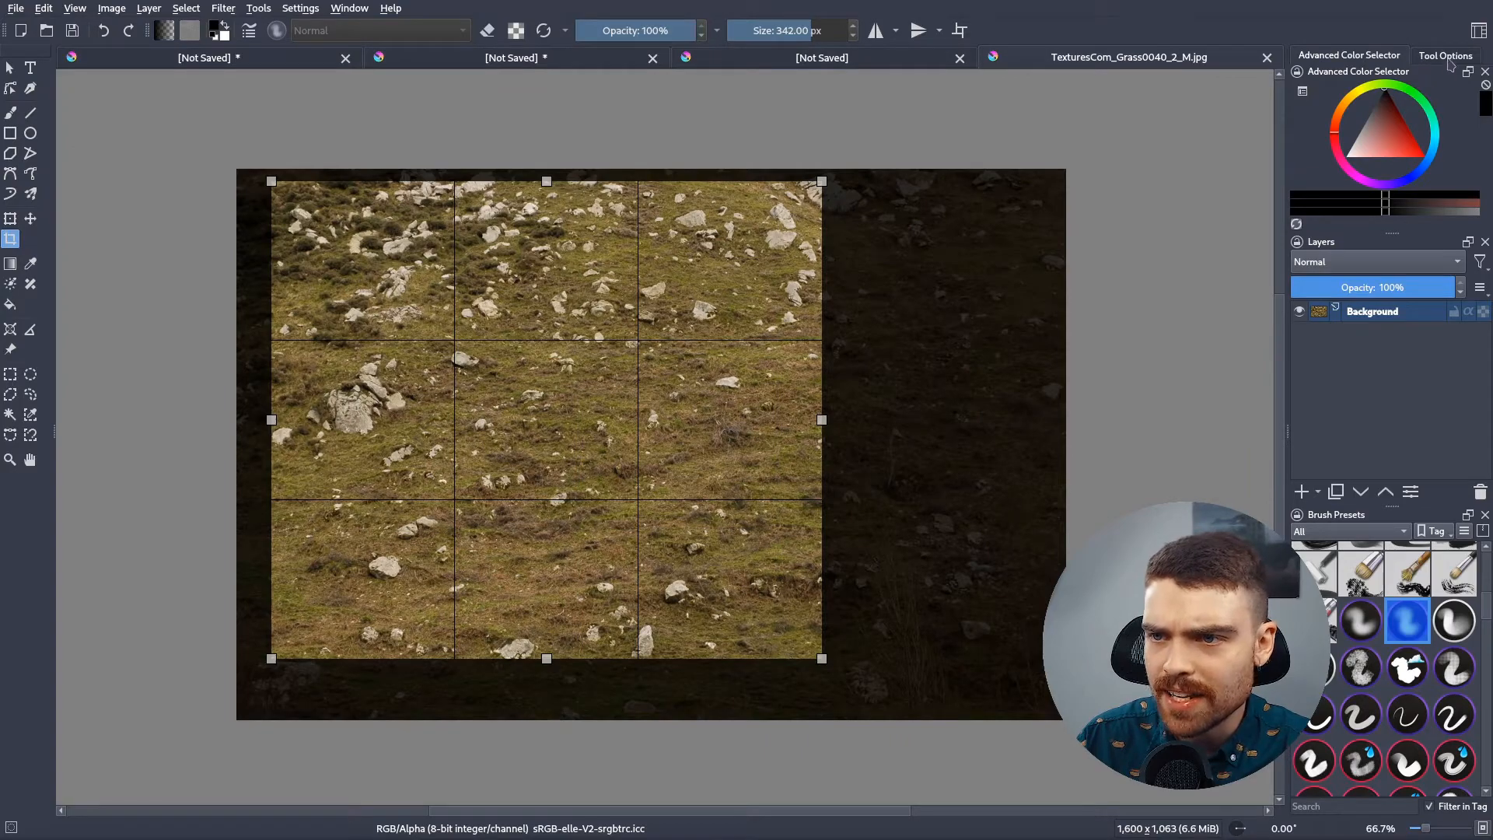
click(1445, 55)
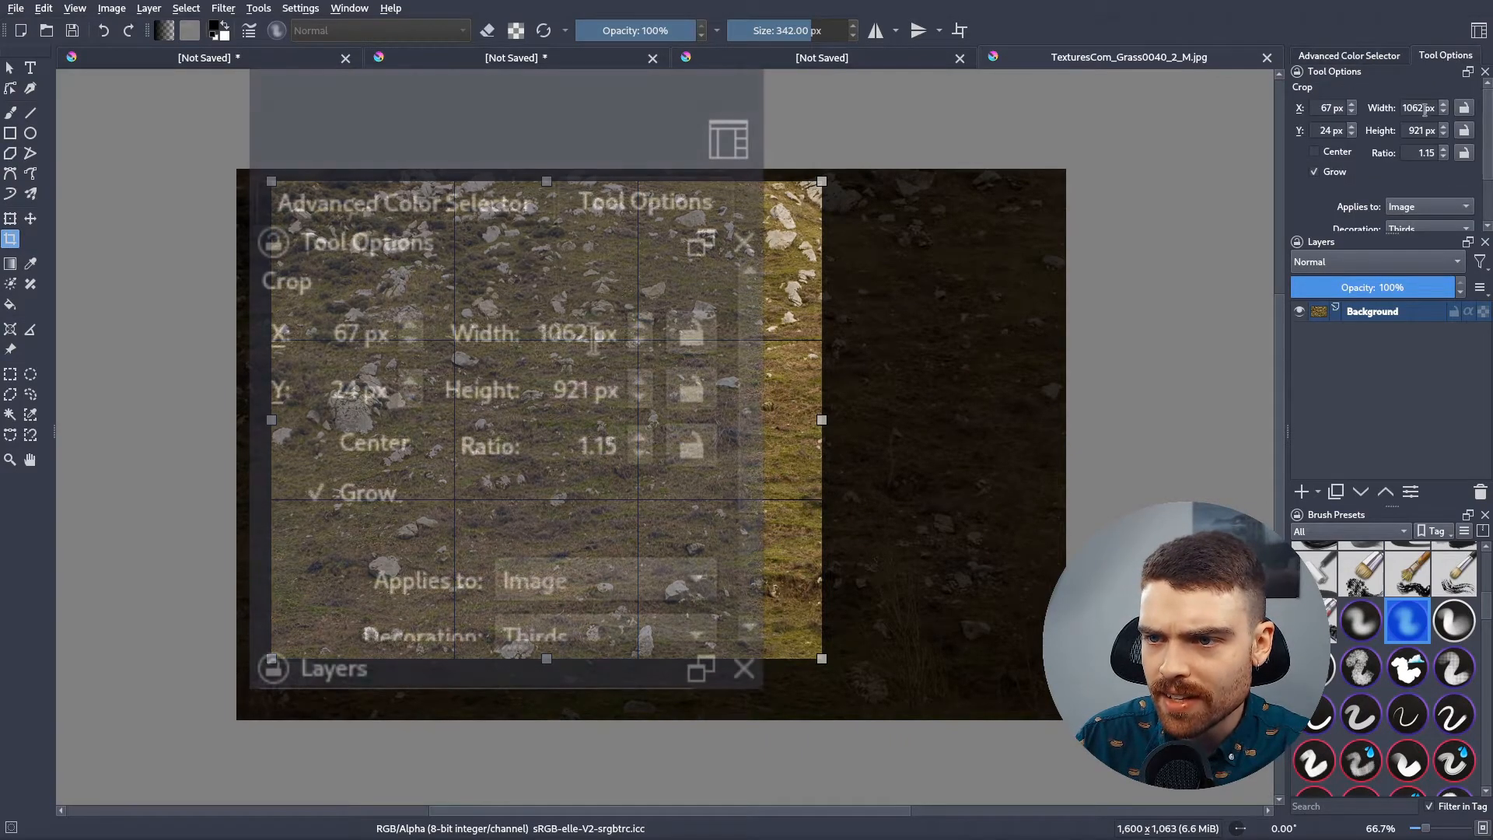
double_click(1413, 108)
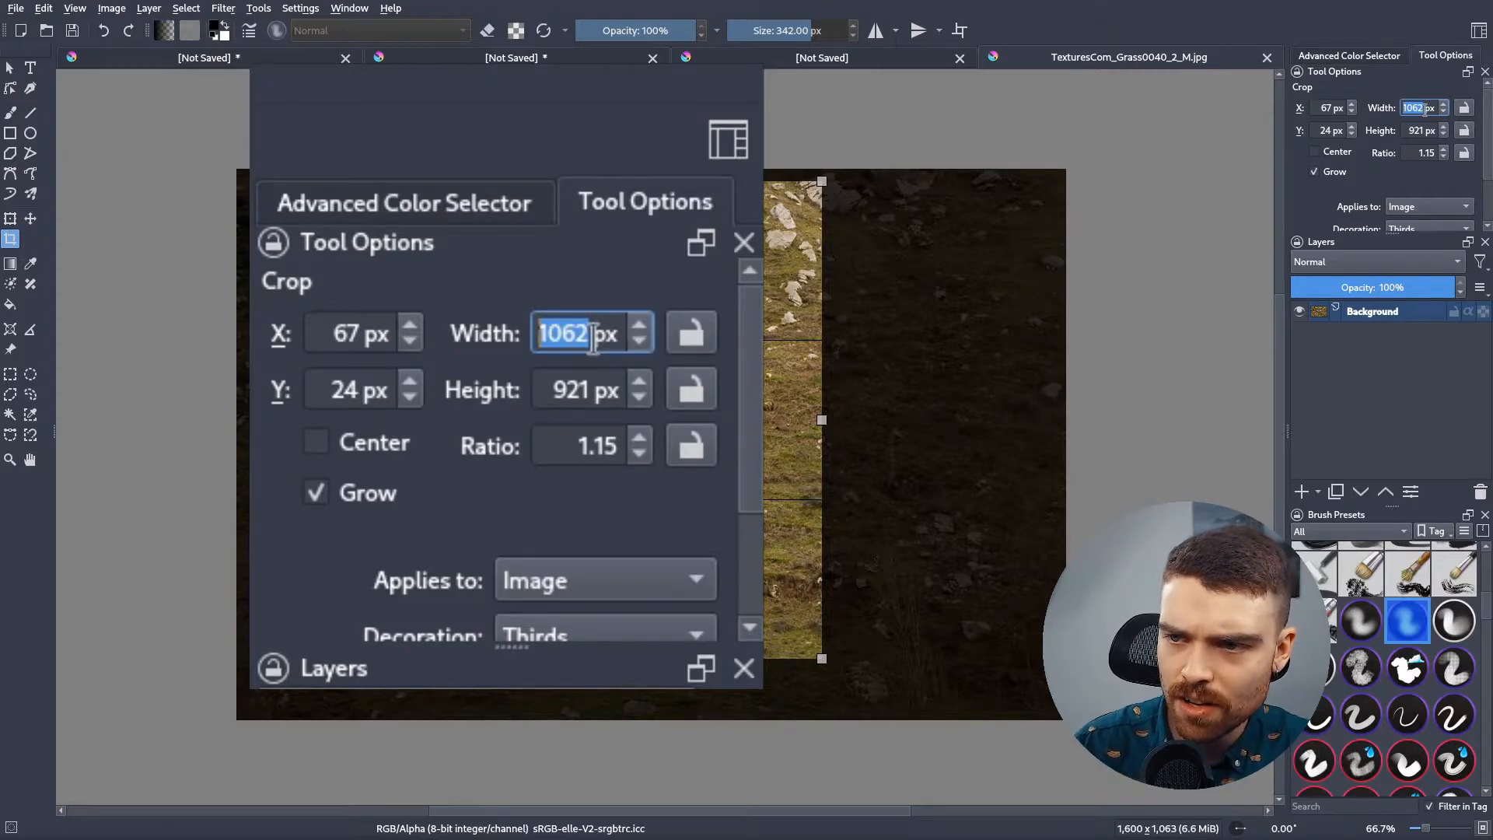
text(1024)
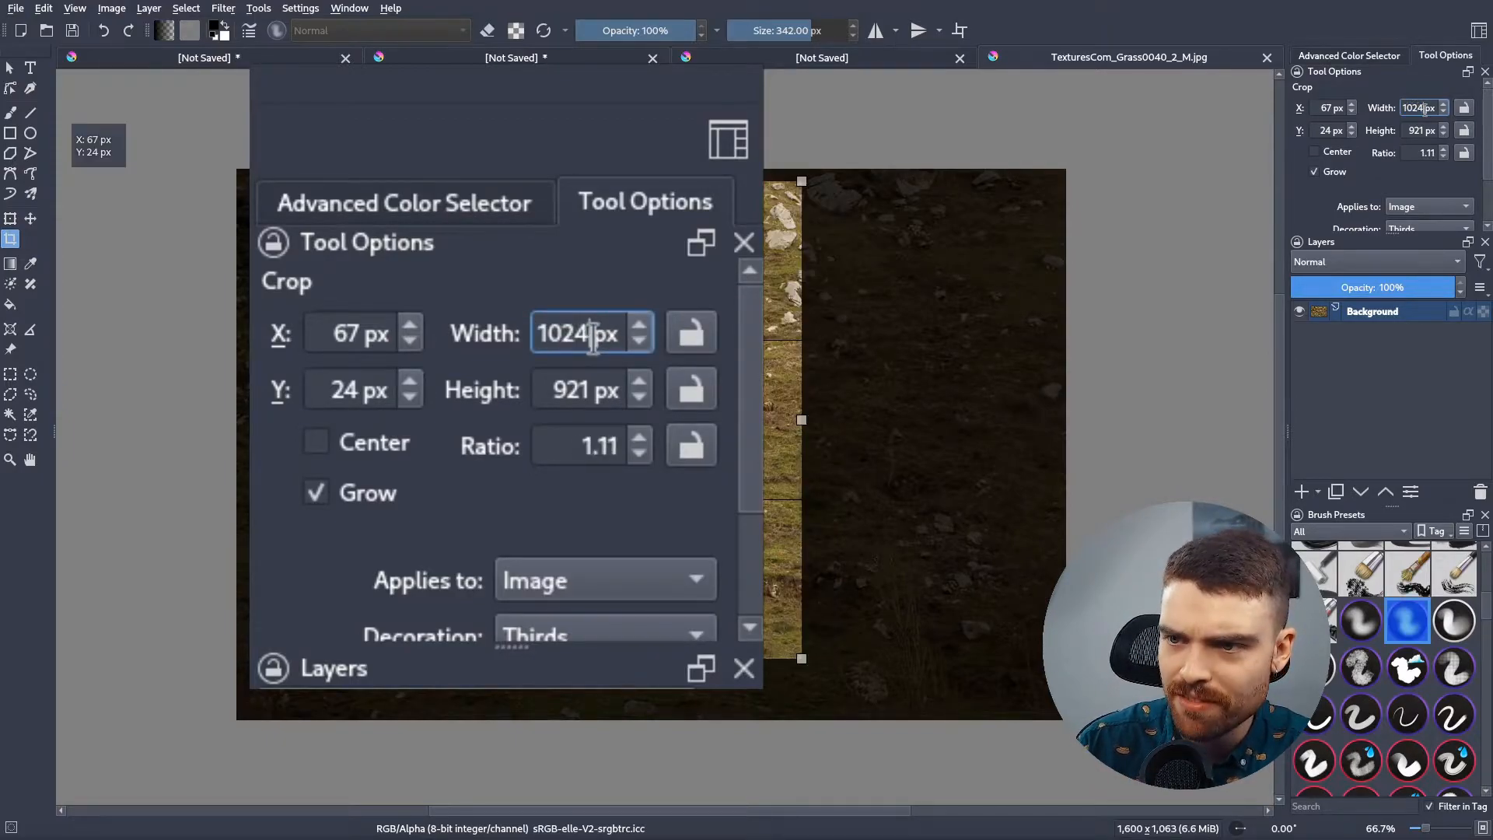
key(Tab)
text(1024)
key(Return)
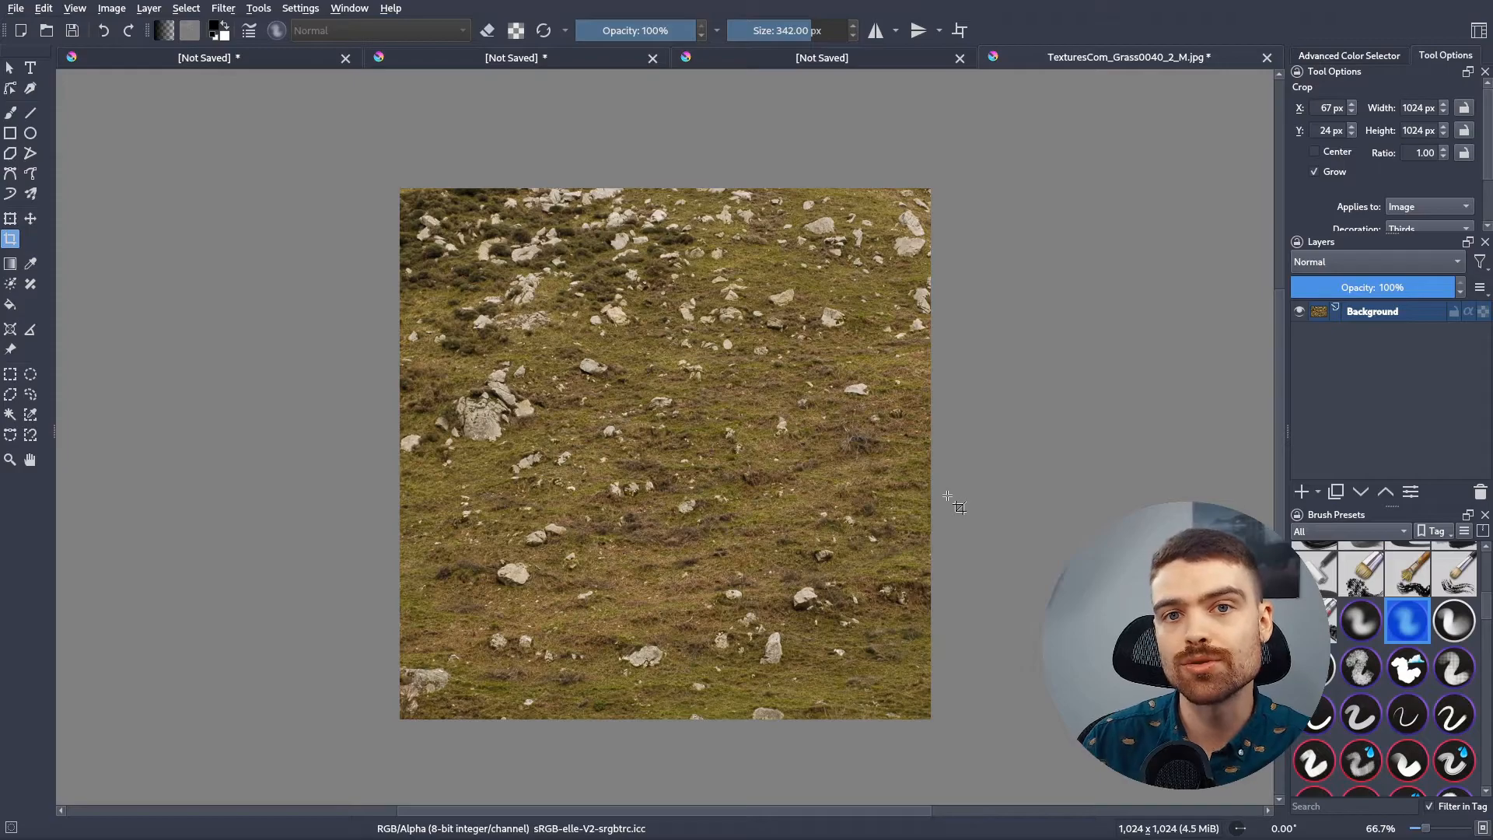
Turn on Wrap Around Mode to inspect the texture's tiling, and add a paint layer above the Background
click(75, 8)
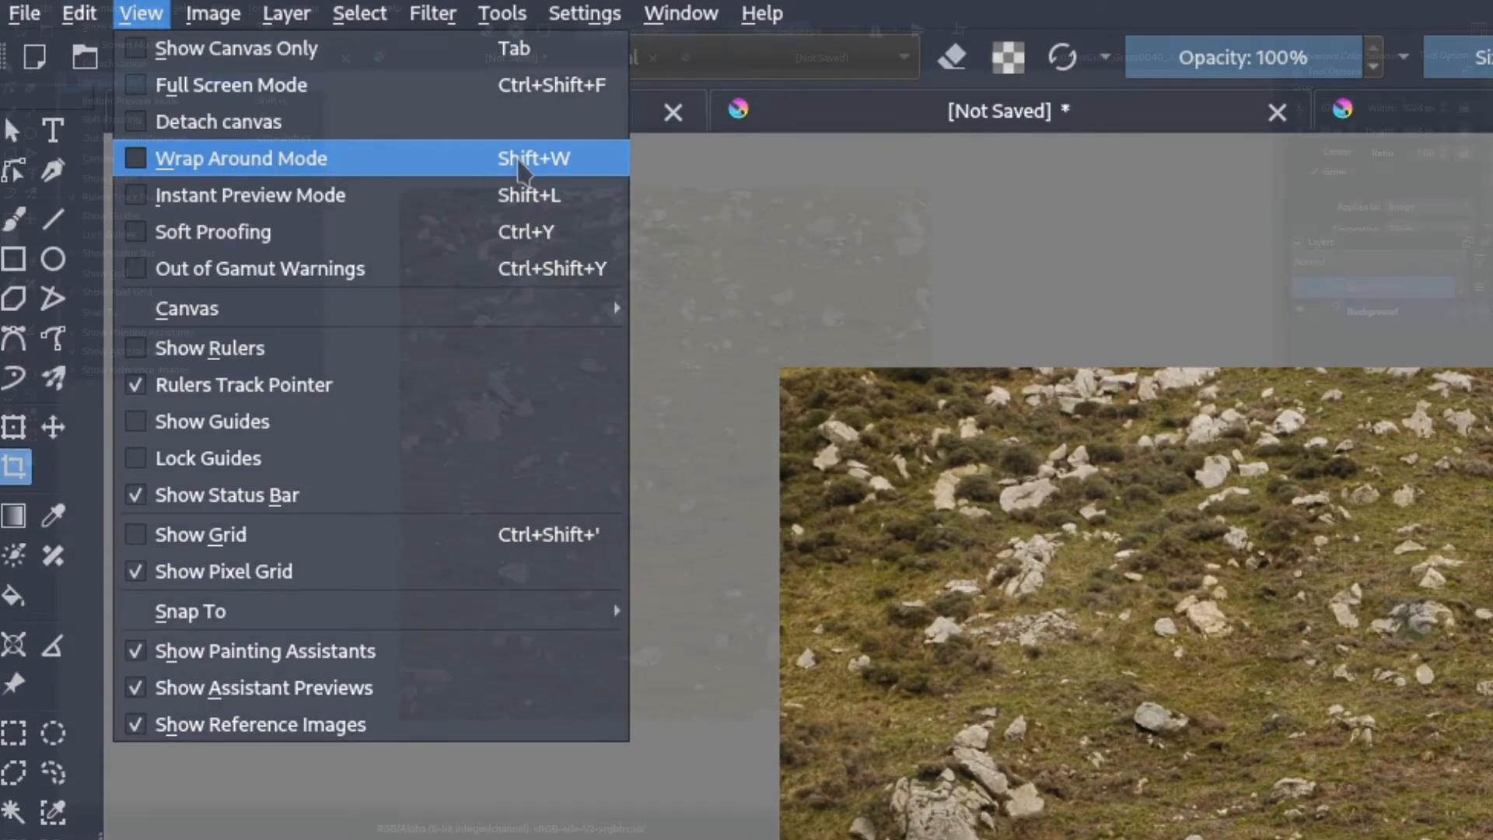
click(1072, 7)
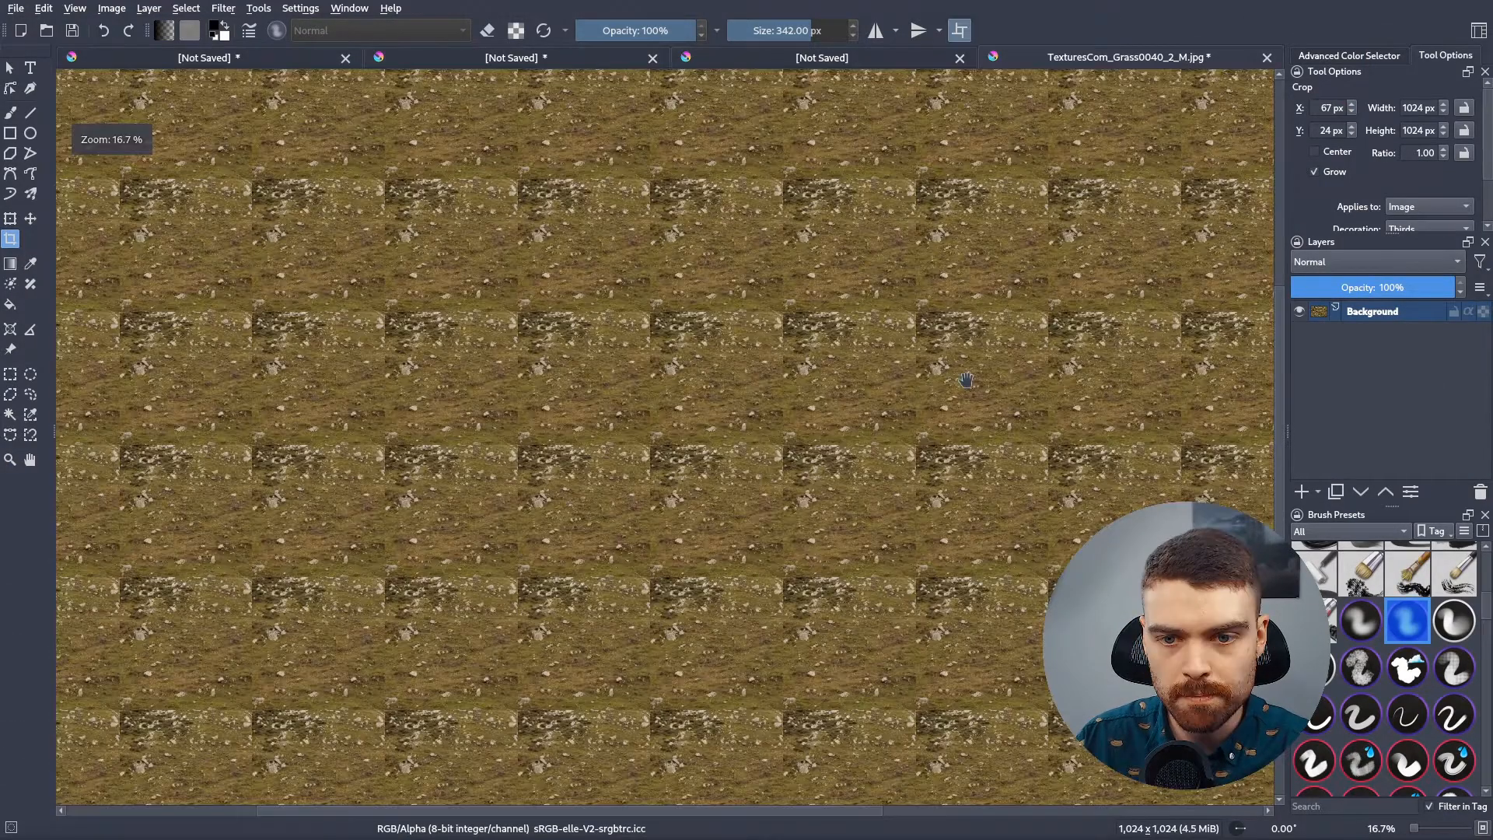
drag(967, 380, 871, 465)
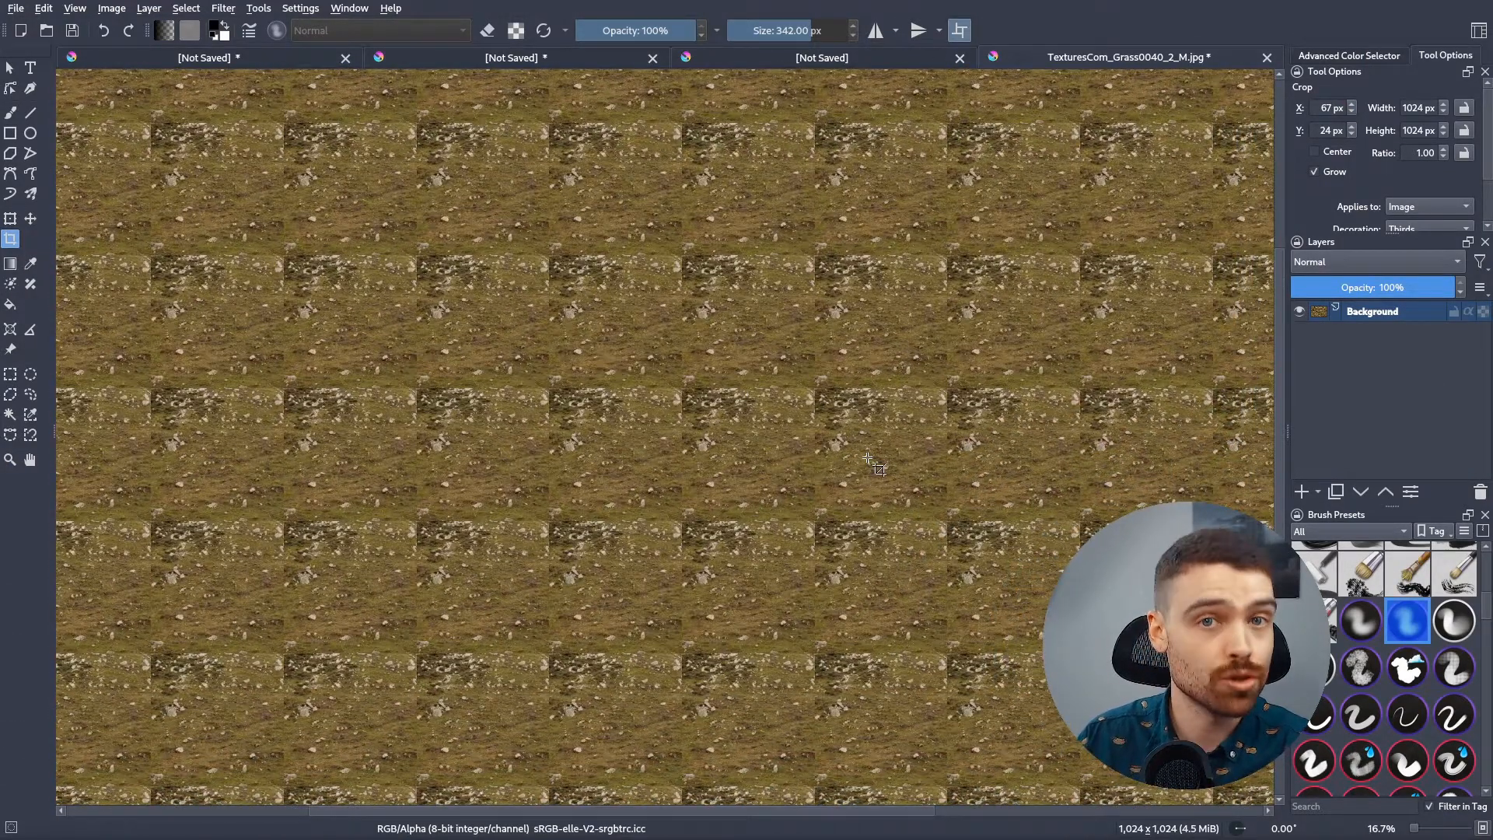
scroll(762, 426, up, 1)
click(1301, 491)
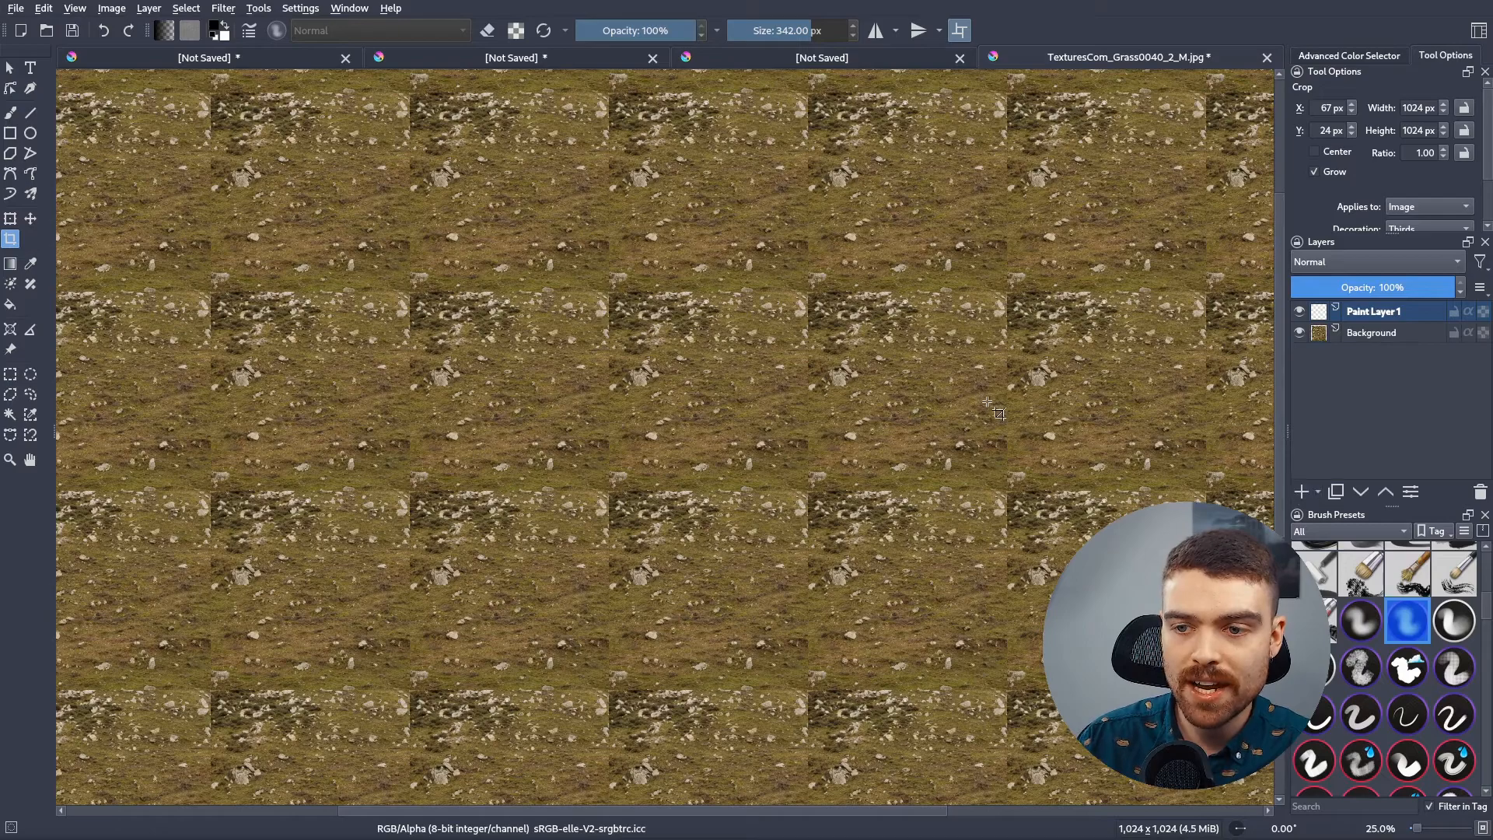
Try freehand brush strokes on the new paint layer across the repeated tiles, undoing the first one
key(b)
click(673, 263)
key(ctrl+z)
mouse_move(700, 334)
mouse_down()
mouse_move(653, 334)
mouse_move(717, 425)
mouse_move(778, 385)
mouse_move(684, 327)
mouse_move(800, 171)
mouse_up()
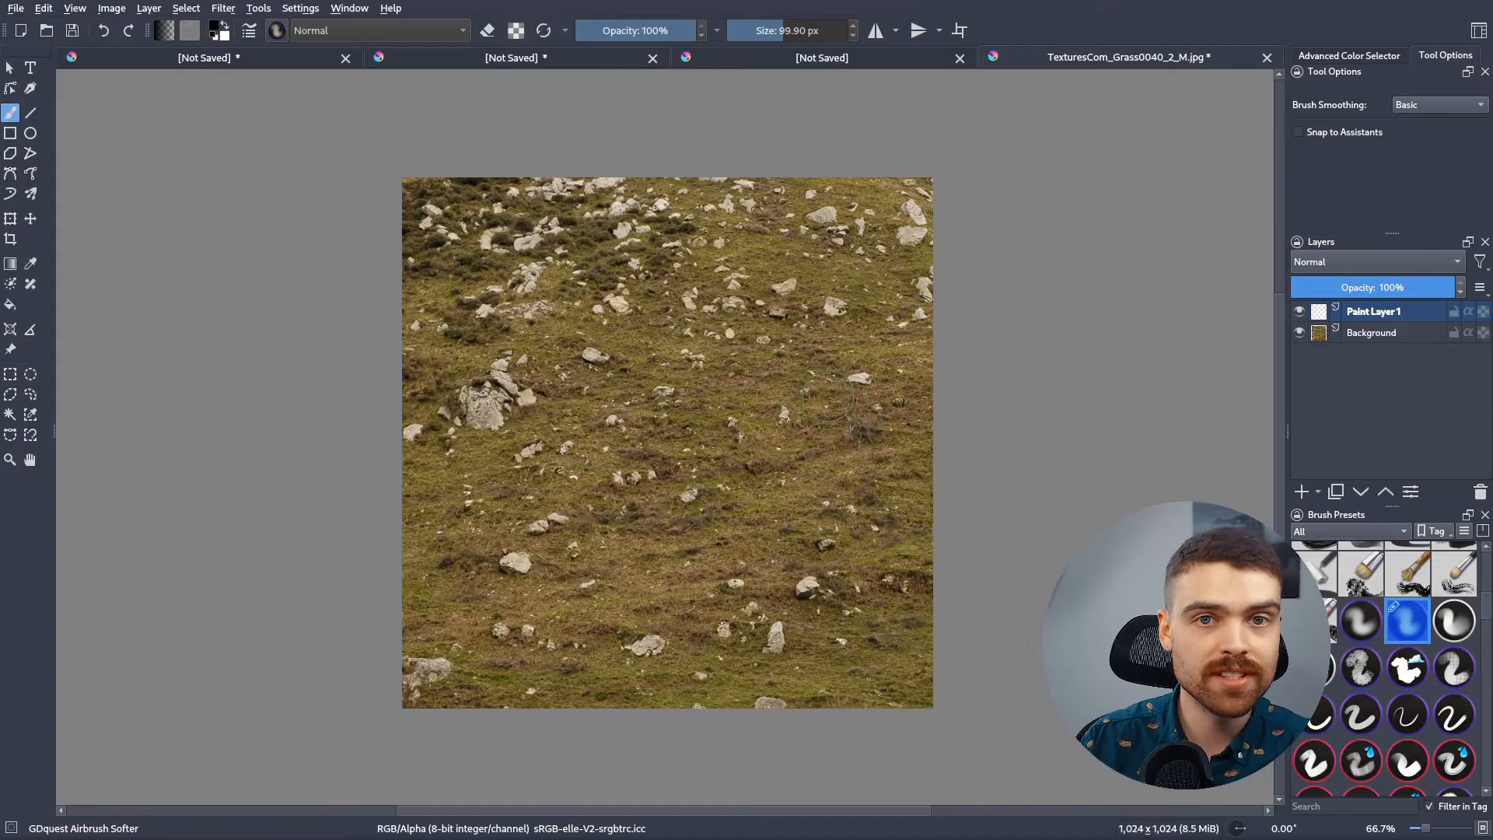
Choose the Clone Tool brush preset, and hide and reshow the Background layer
click(277, 31)
drag(602, 164, 601, 315)
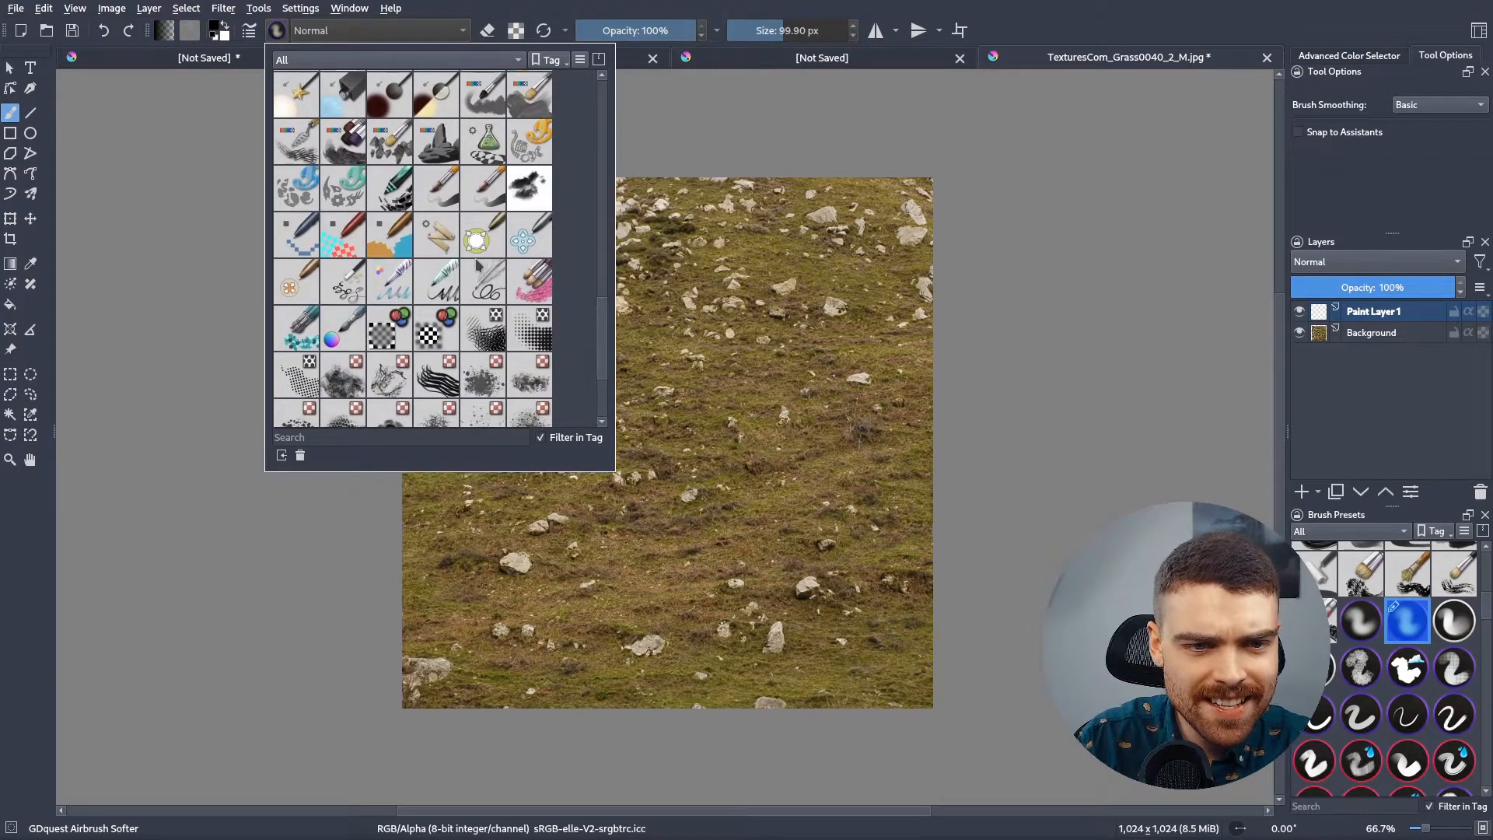
click(440, 236)
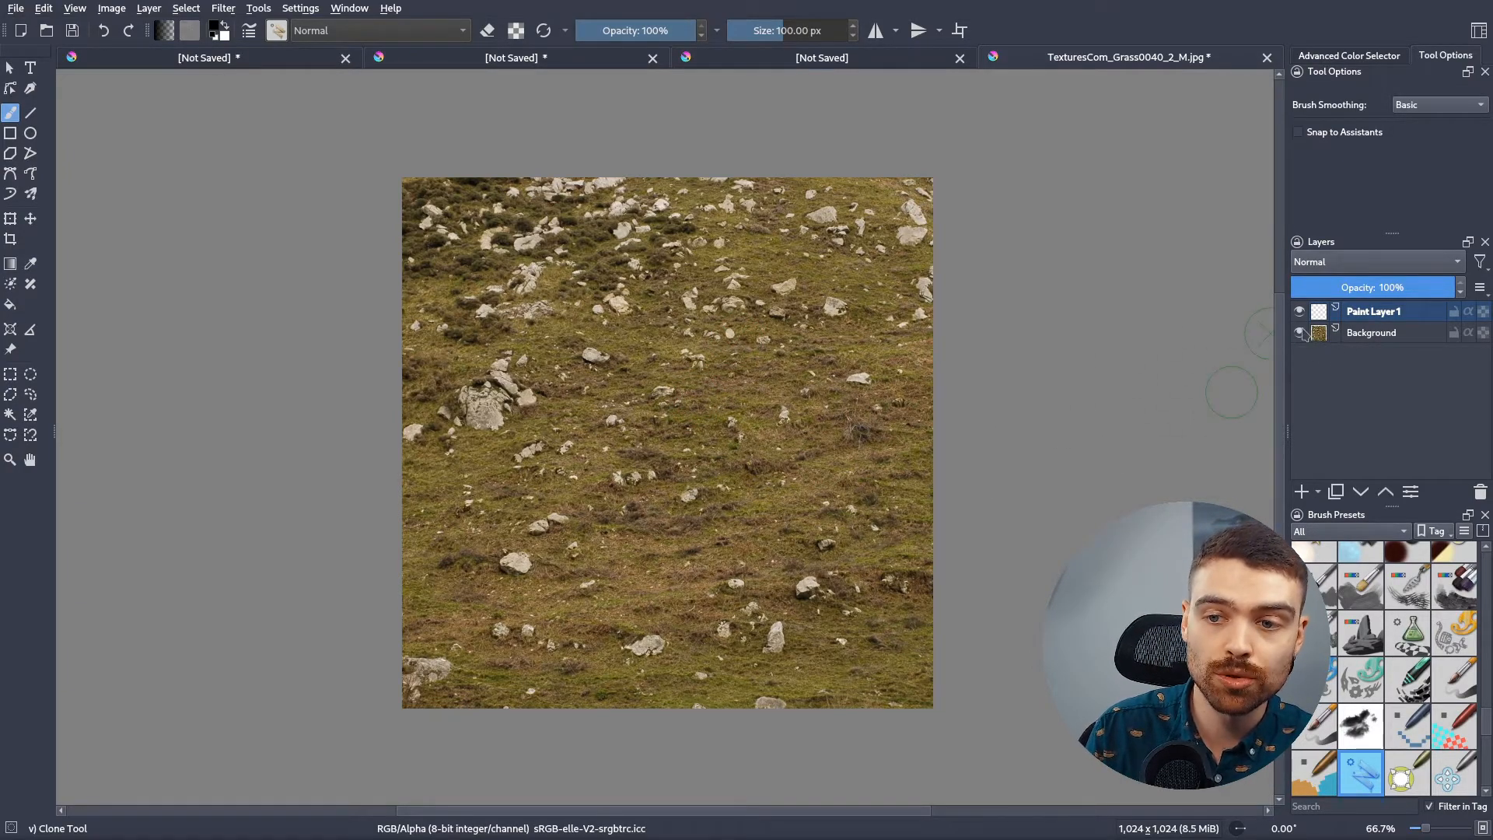
click(1300, 332)
click(1299, 332)
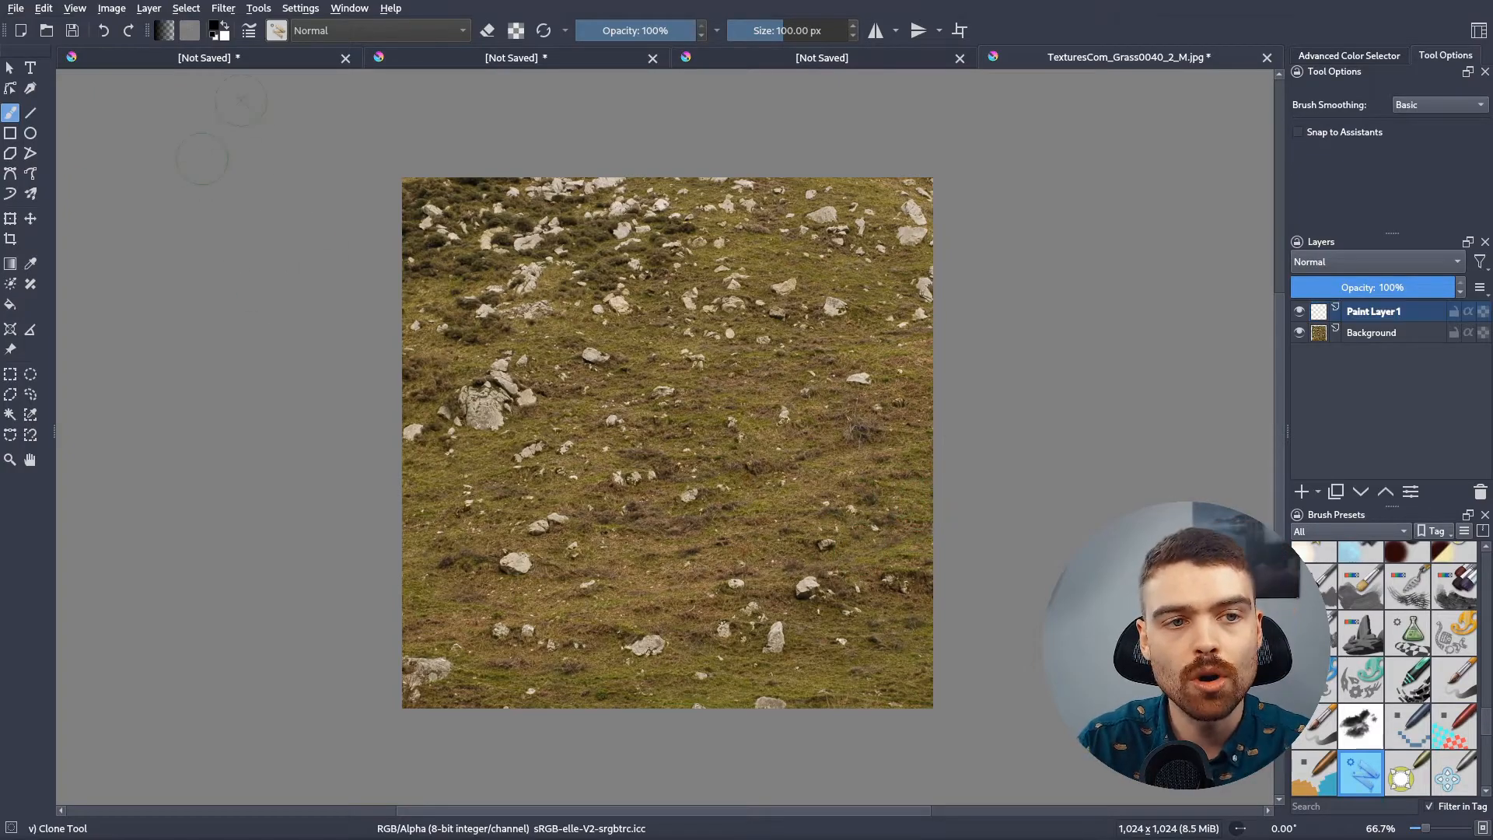
Enable Clone From All Visible Layers in the Clone Tool's painting mode and overwrite the brush preset
click(249, 31)
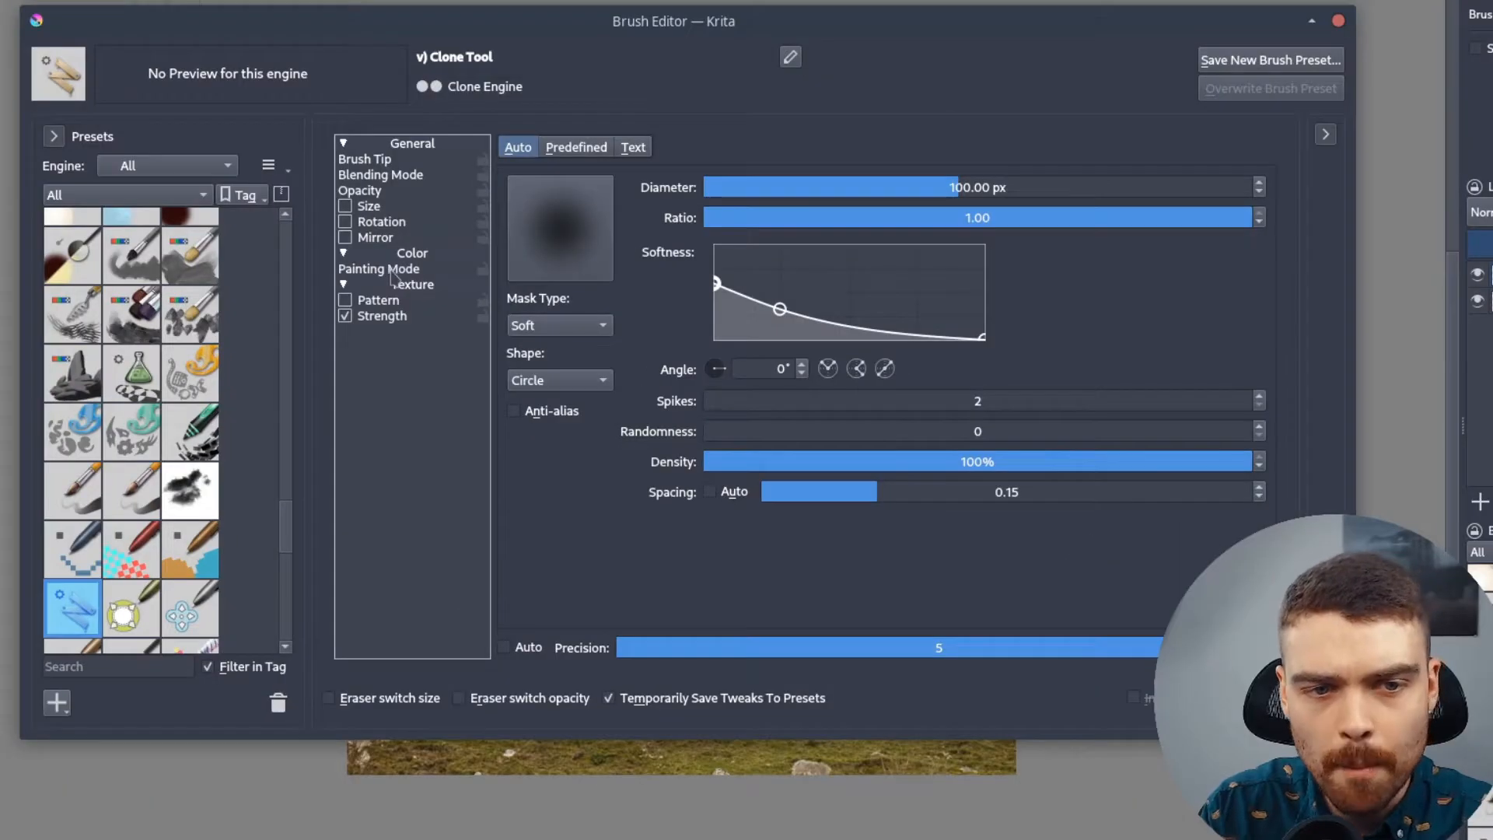
click(395, 269)
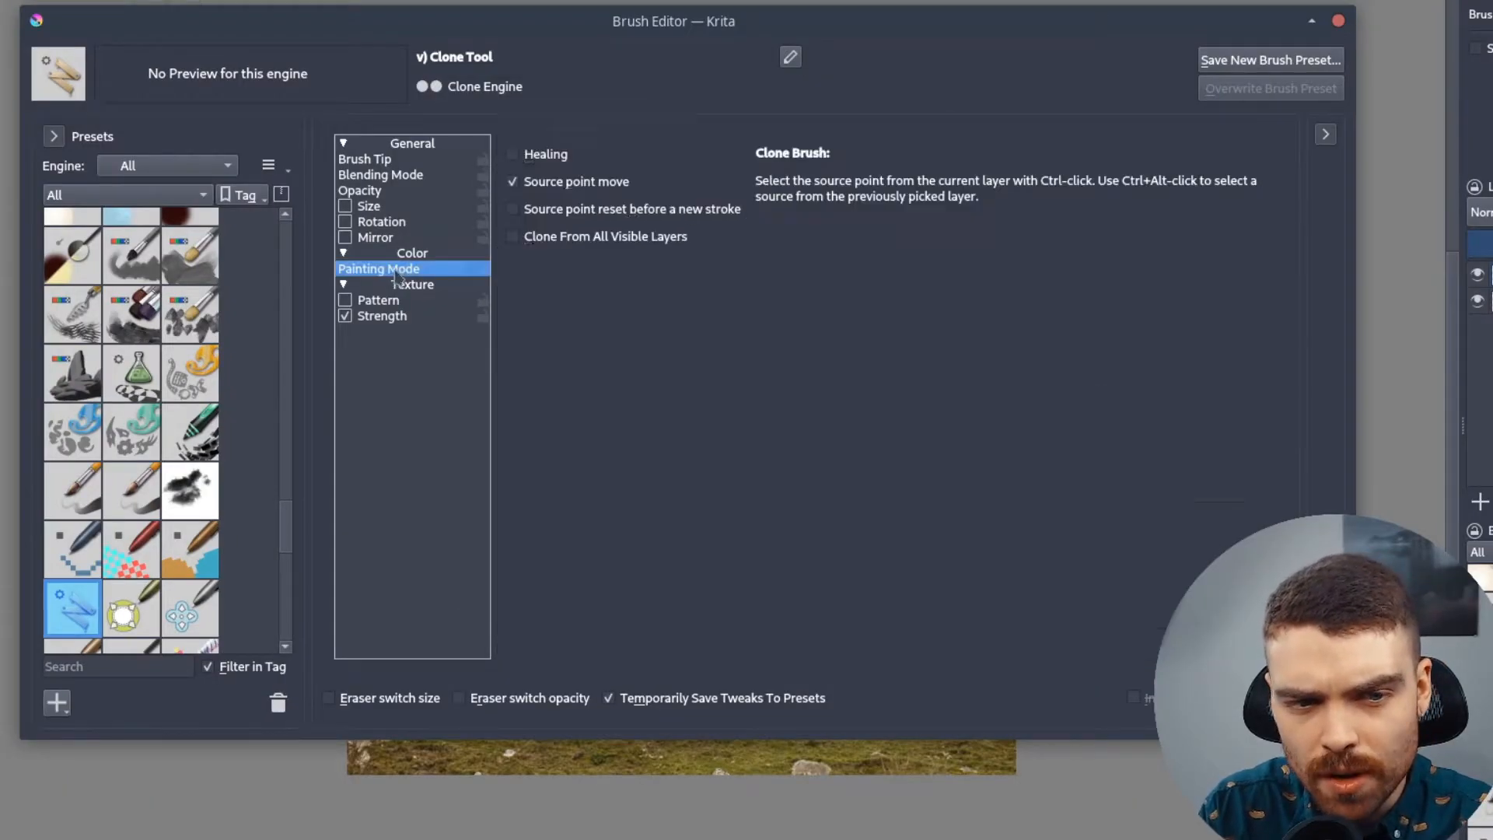
click(597, 240)
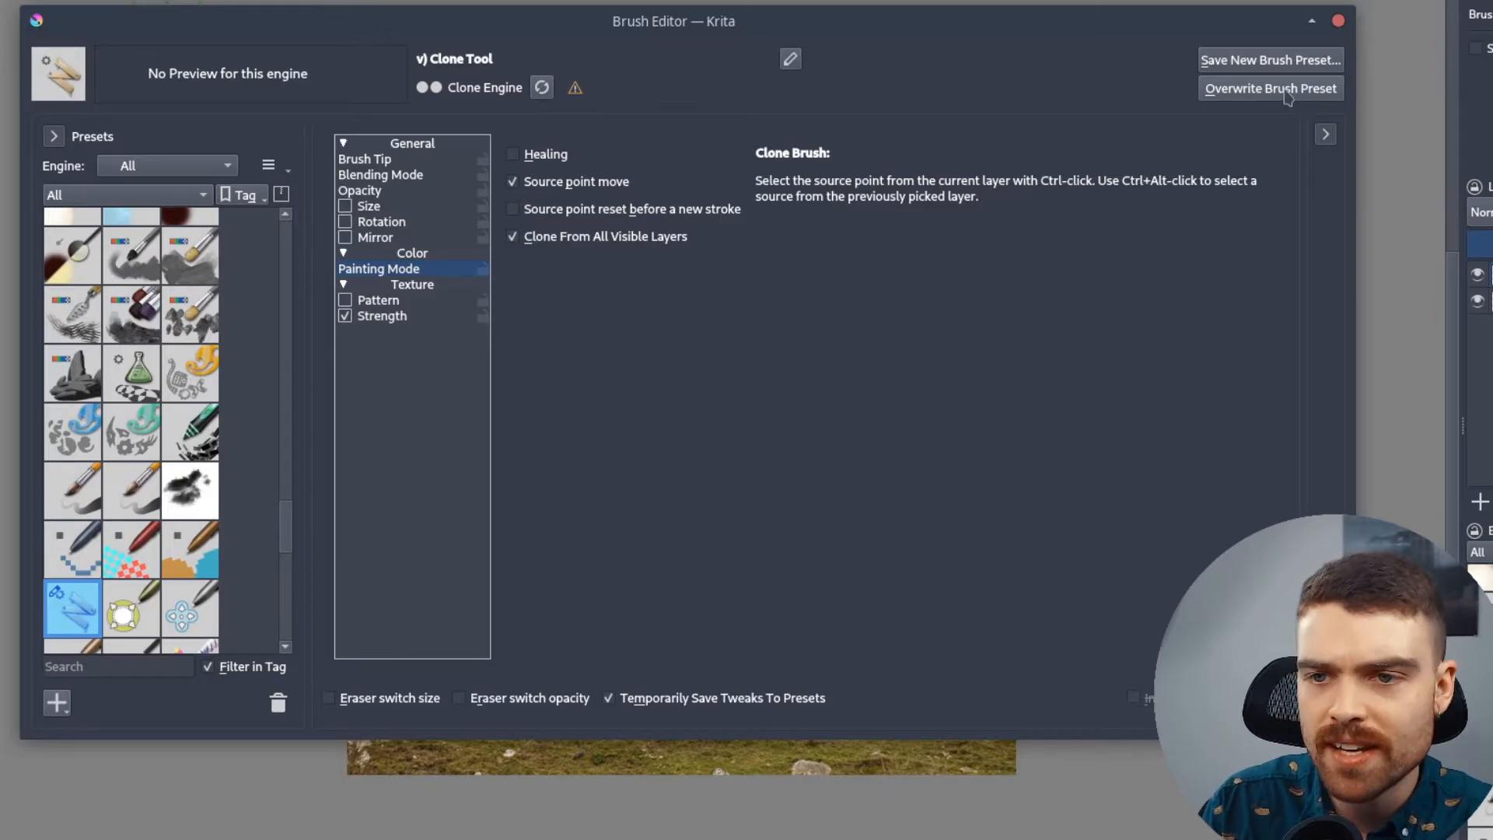
click(1271, 89)
click(878, 554)
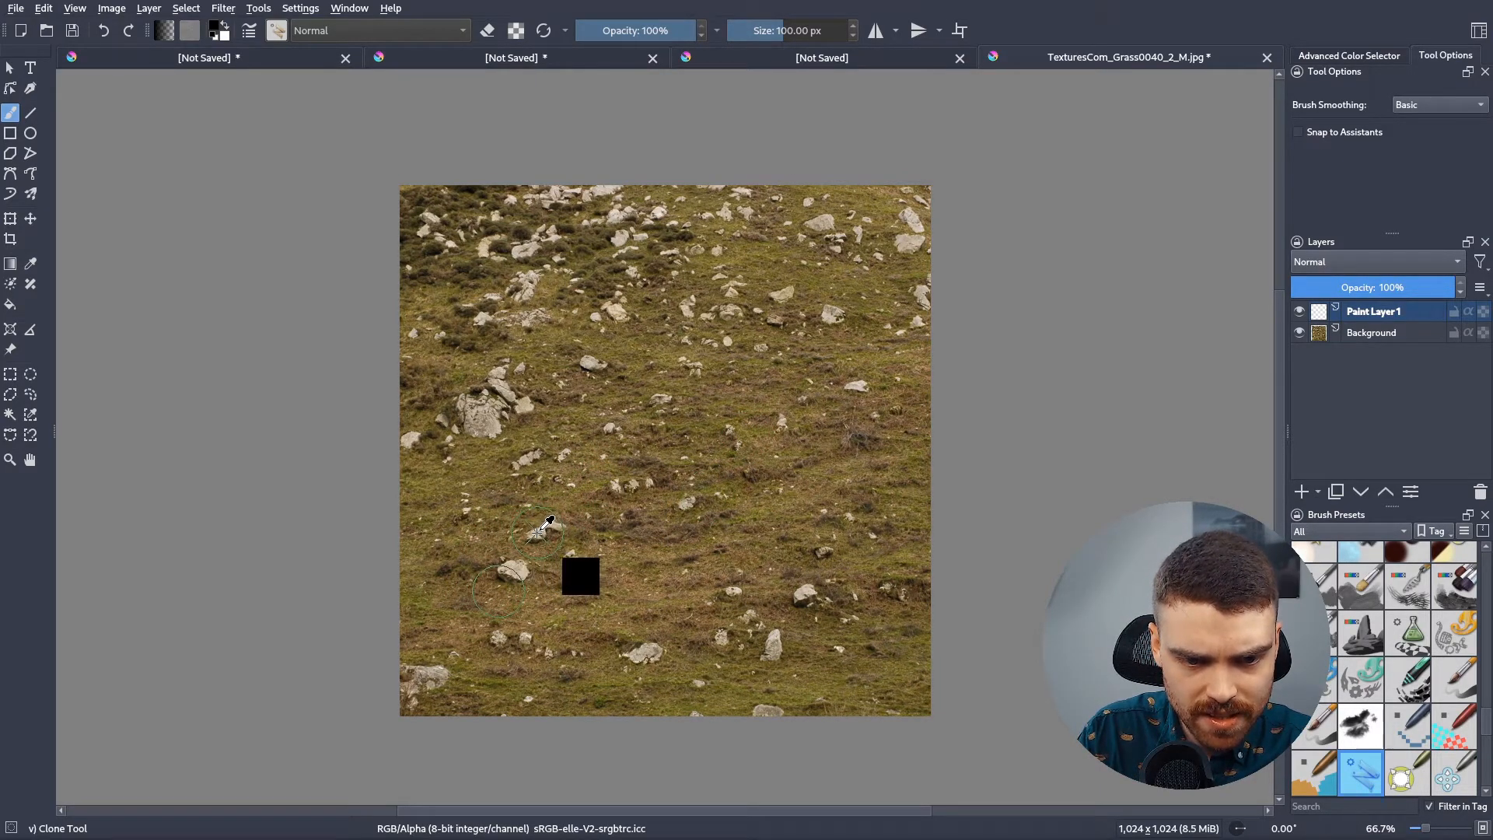
With Wrap Around Mode on, clone grass over the tile seams, dark shrubs and large rocks on Paint Layer 1
mouse_move(772, 381)
mouse_down()
mouse_move(762, 395)
mouse_move(749, 365)
mouse_move(736, 398)
mouse_move(794, 377)
mouse_up()
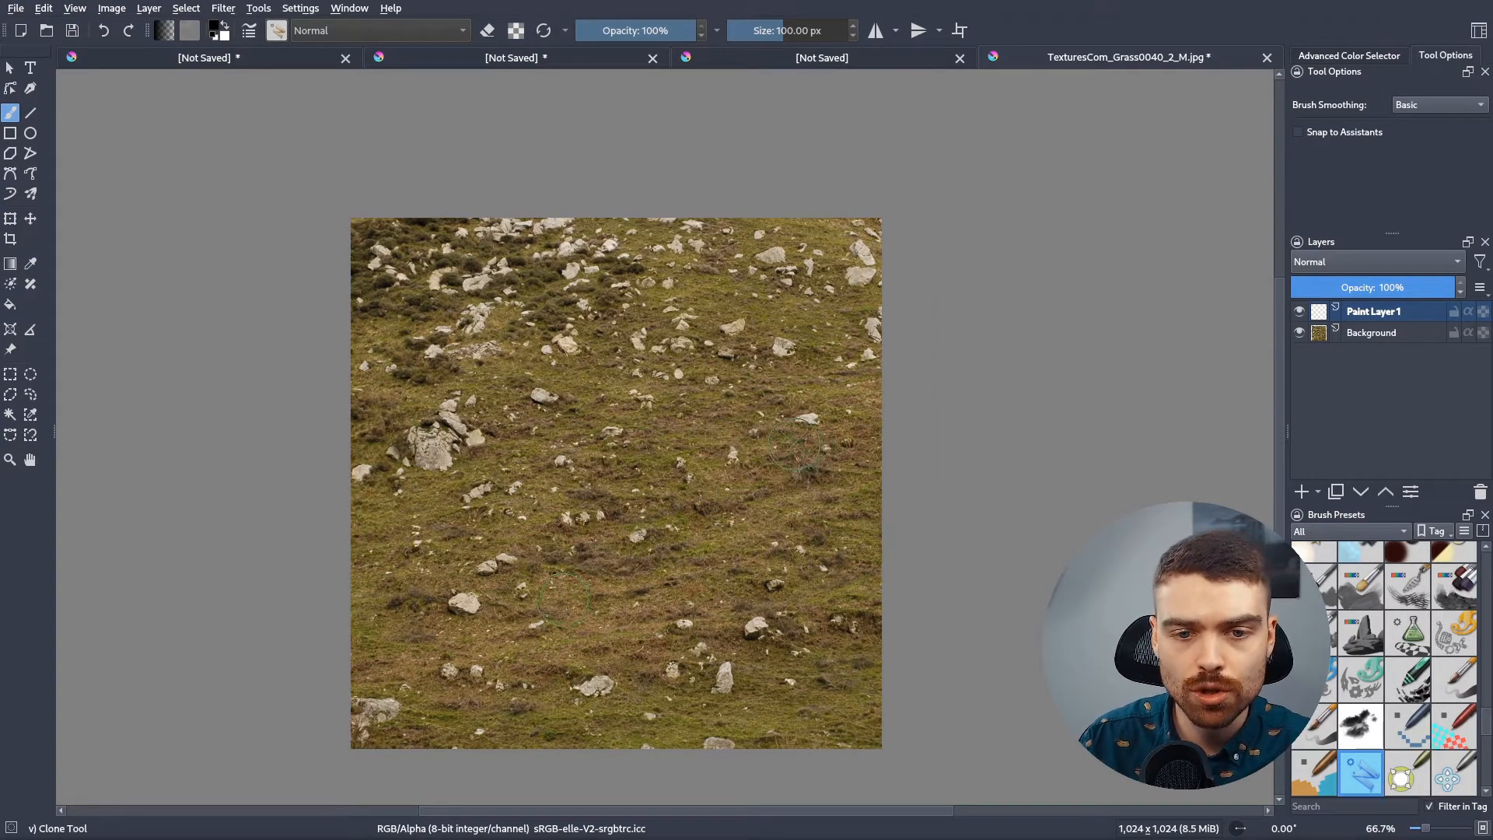
key(w)
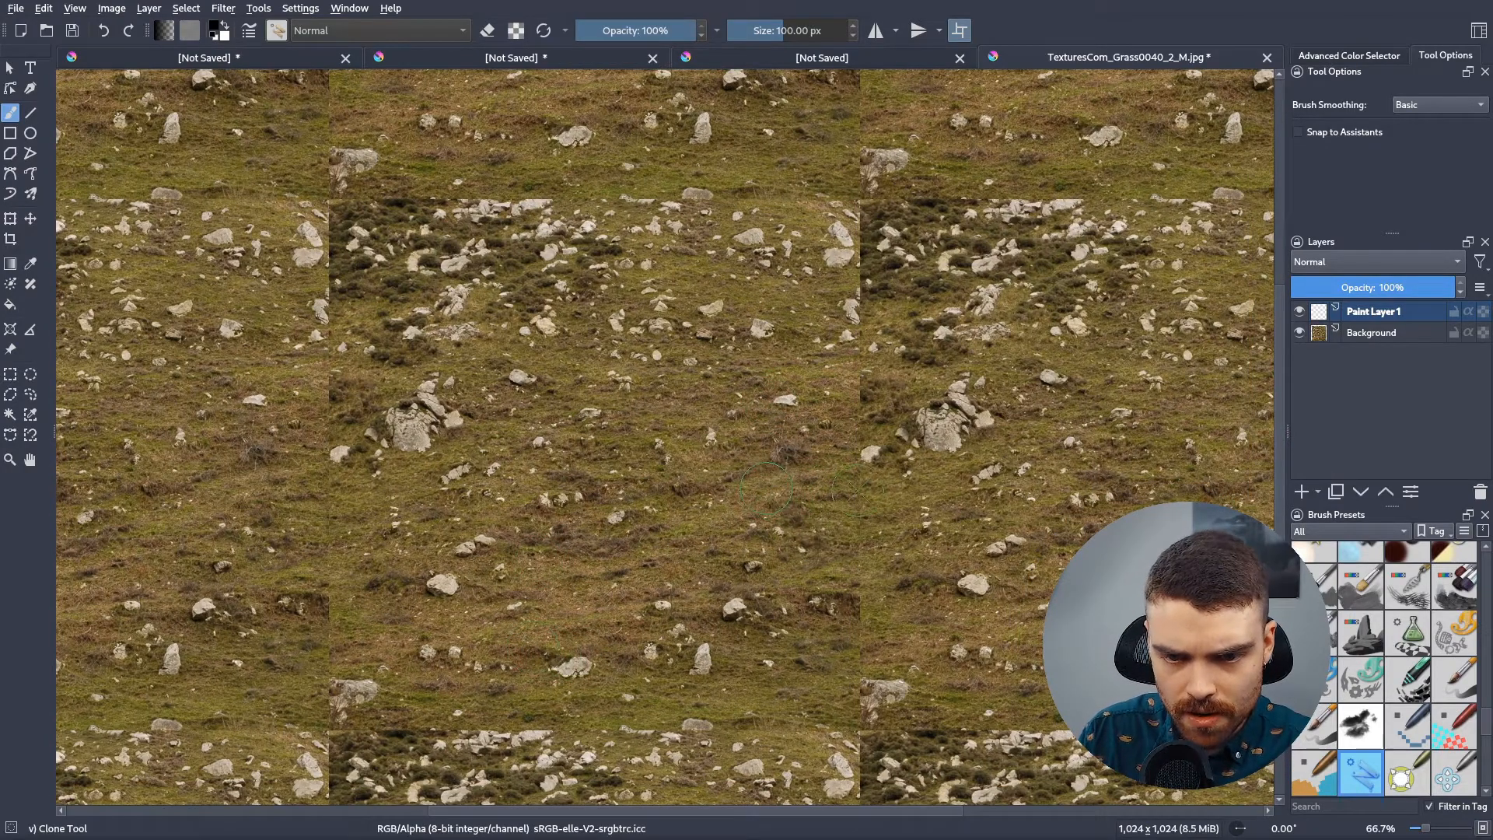
ctrl+click(710, 543)
drag(859, 579, 856, 627)
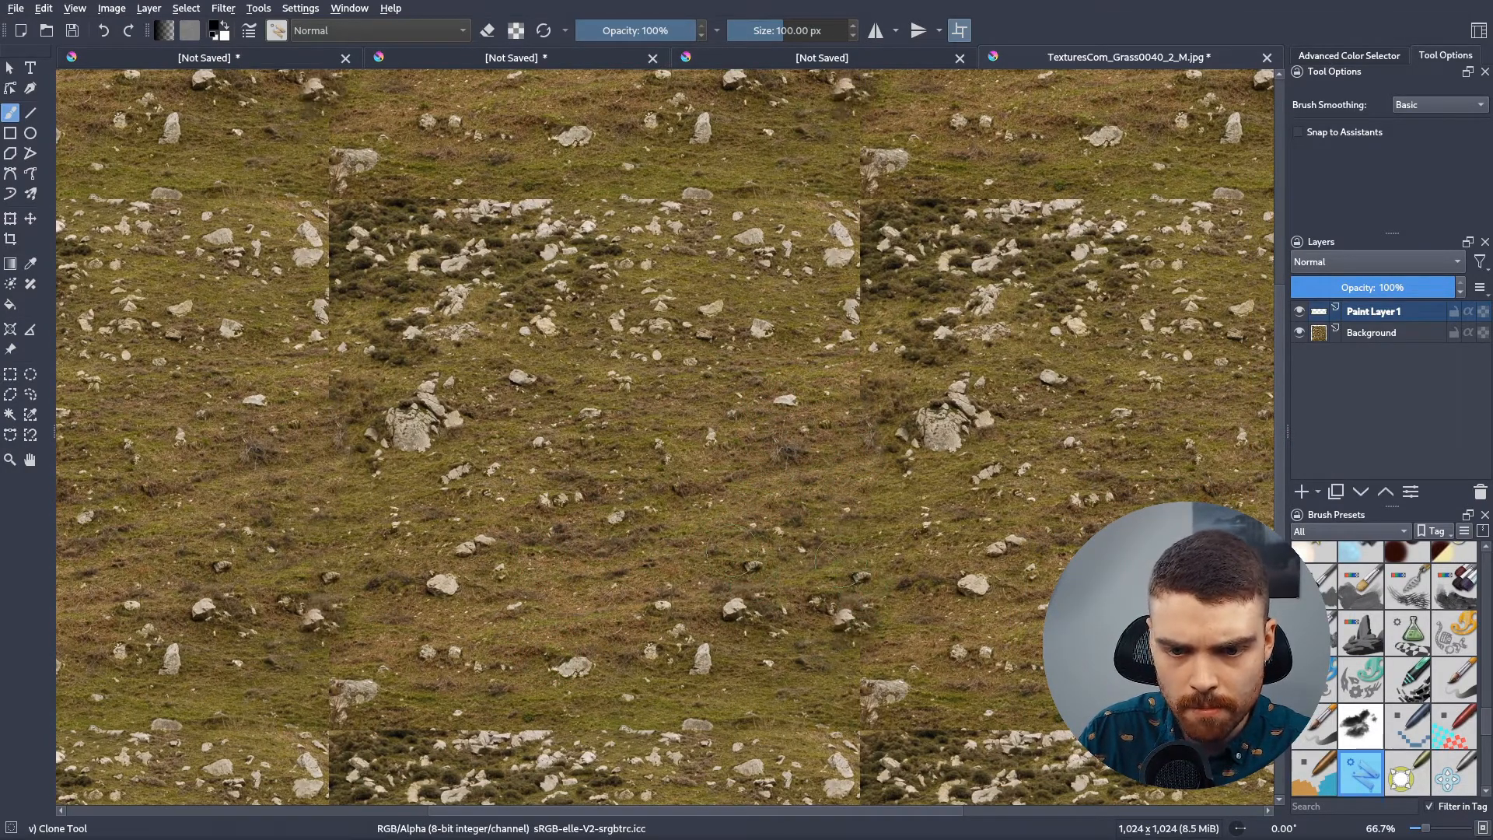
drag(819, 201, 806, 195)
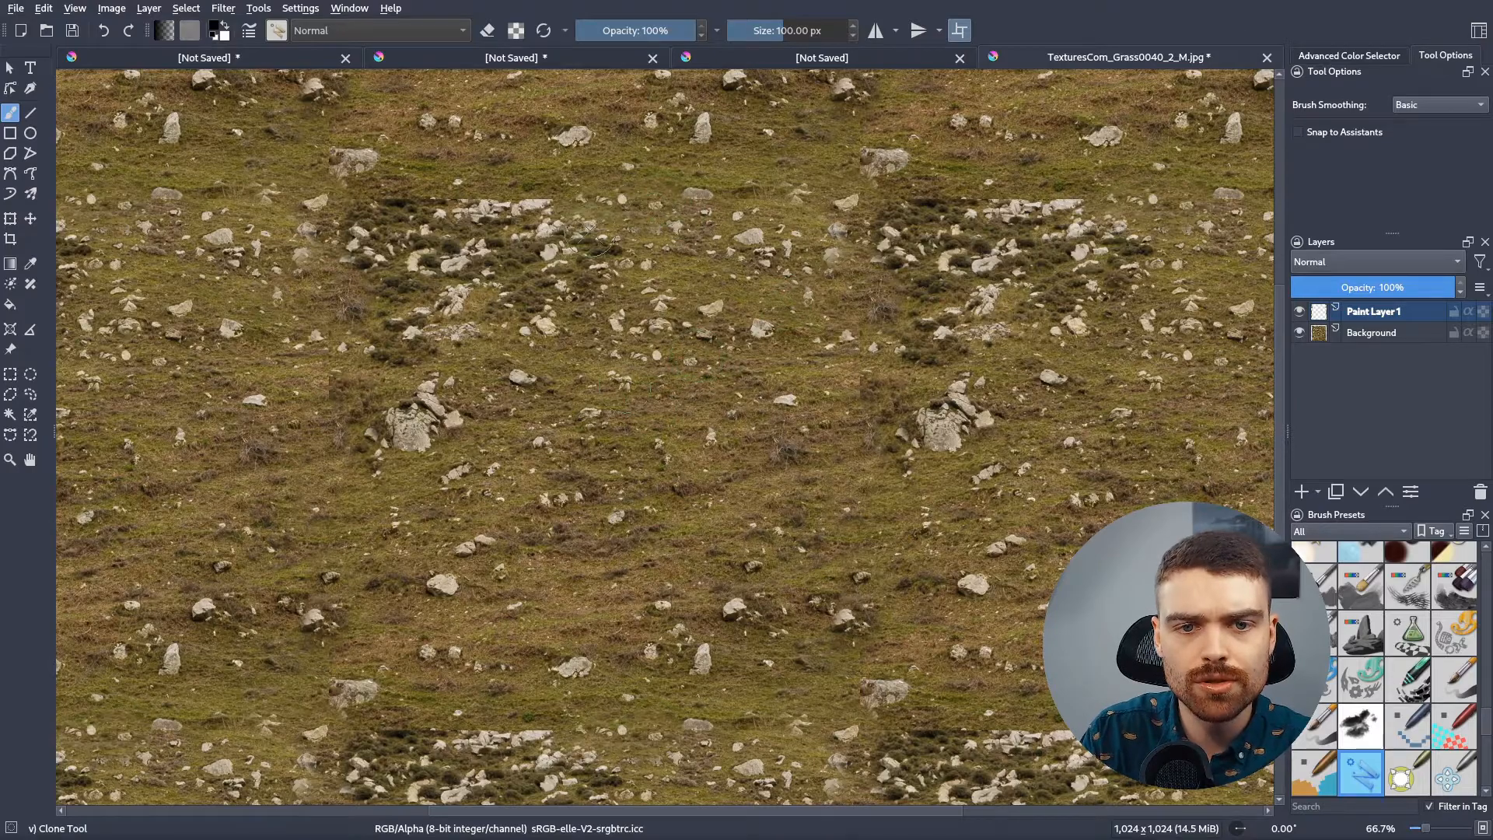
drag(366, 201, 351, 268)
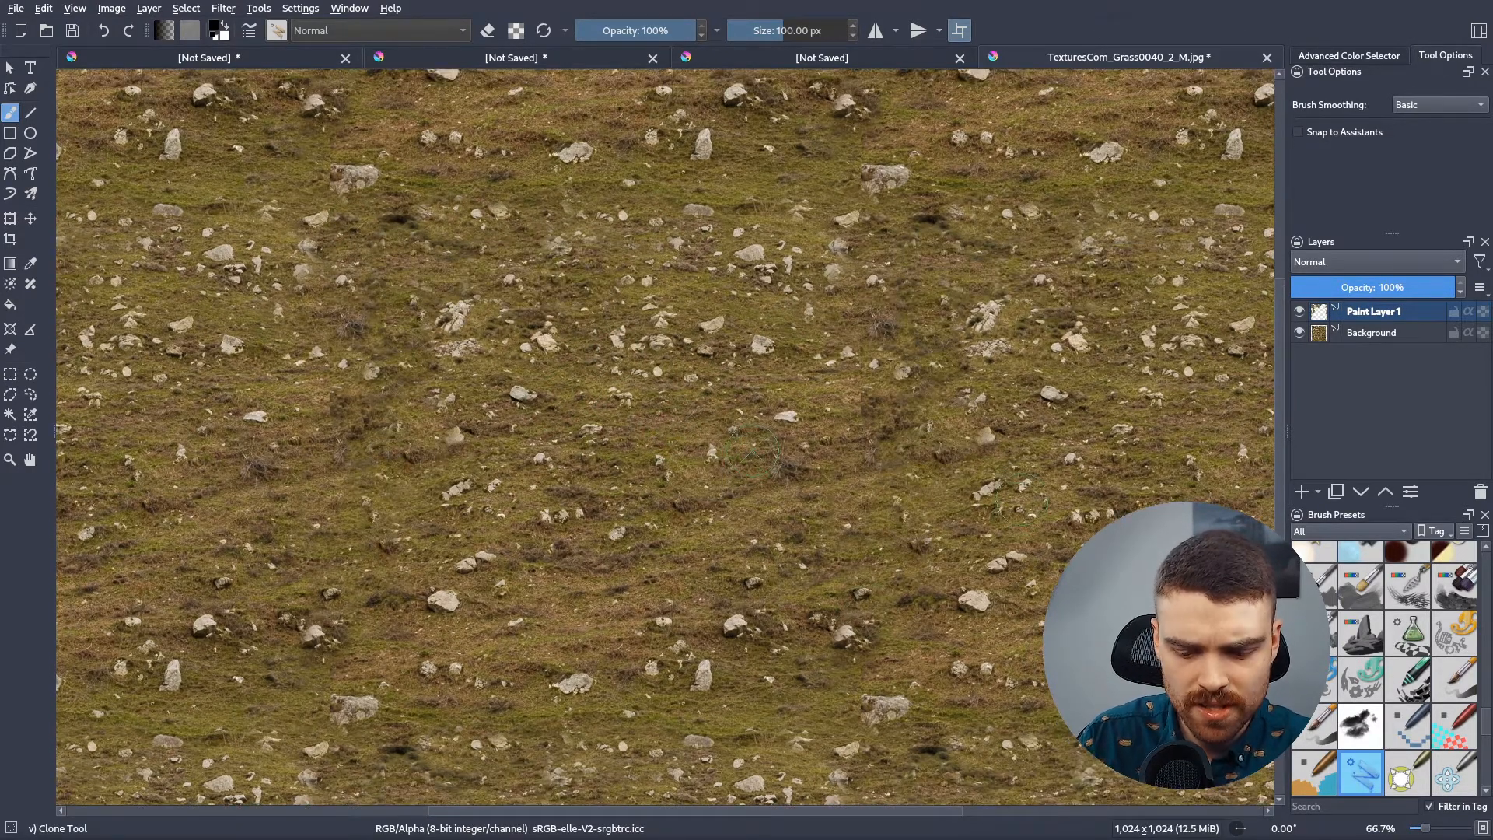
scroll(751, 451, down, 3)
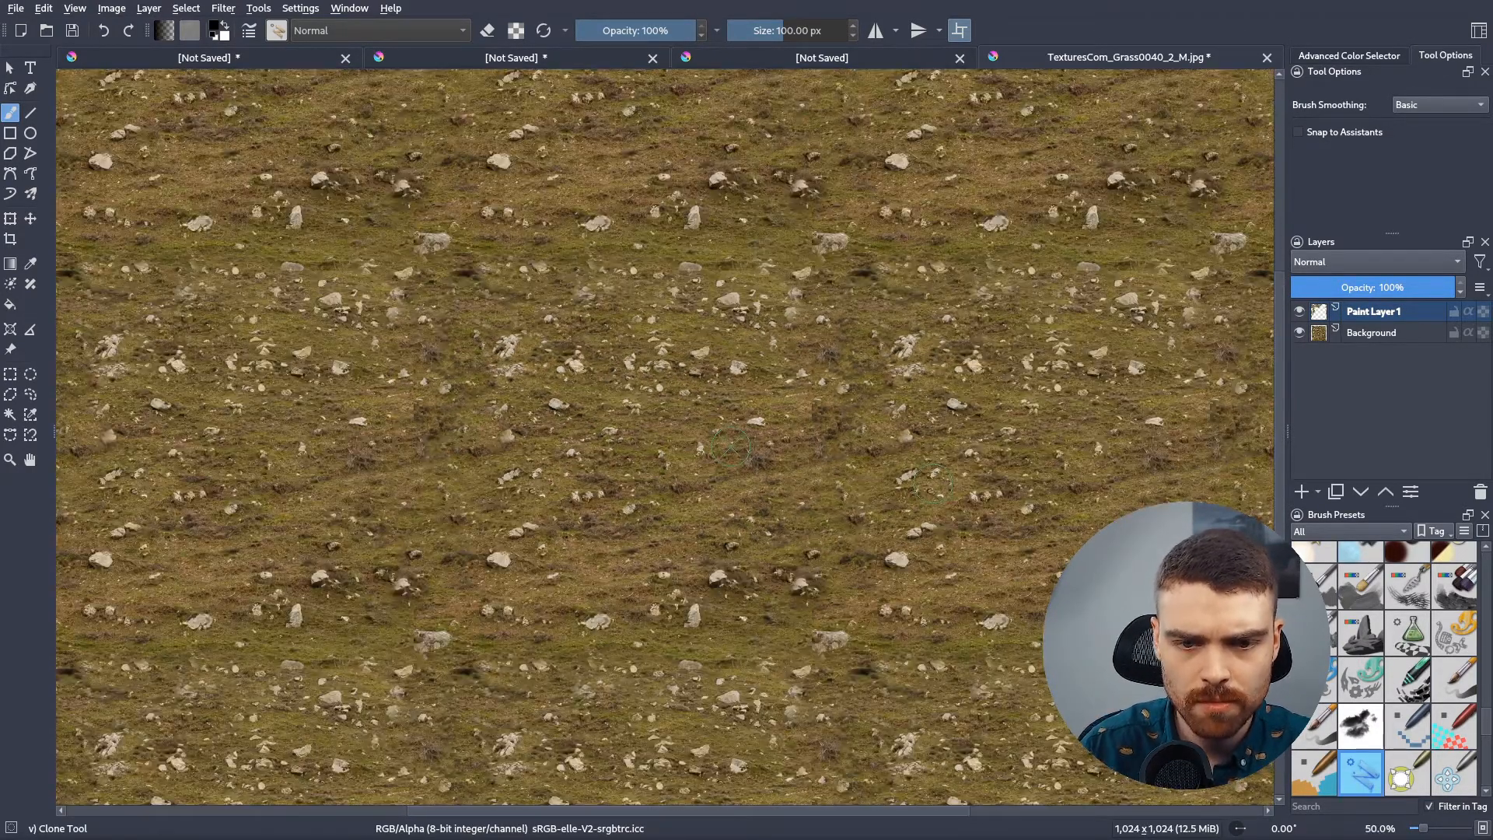
scroll(698, 442, up, 3)
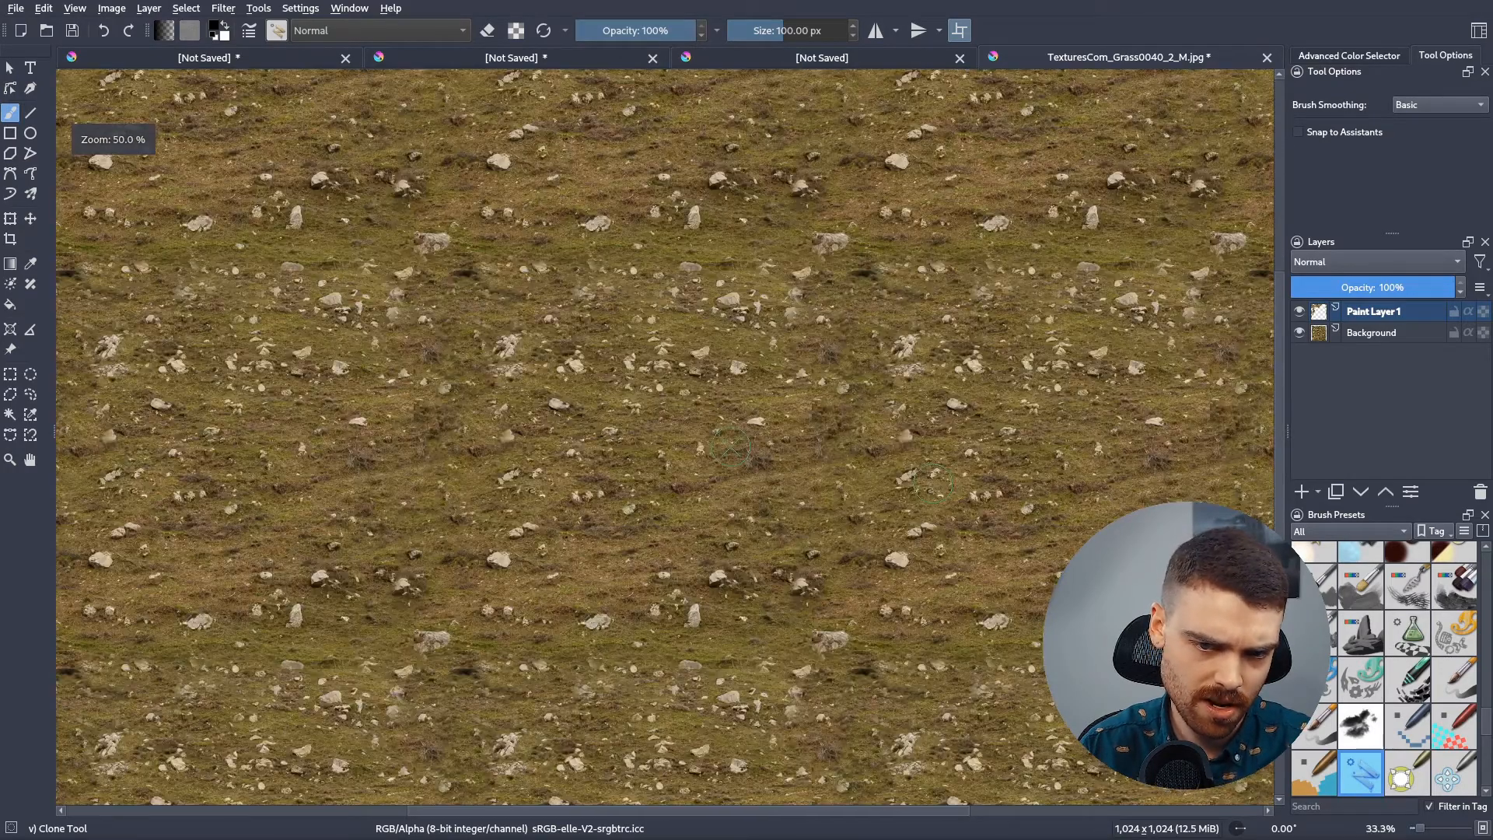
Turn off Wrap Around Mode and save the texture in Downloads as a JPEG image named Grassquitile
key(w)
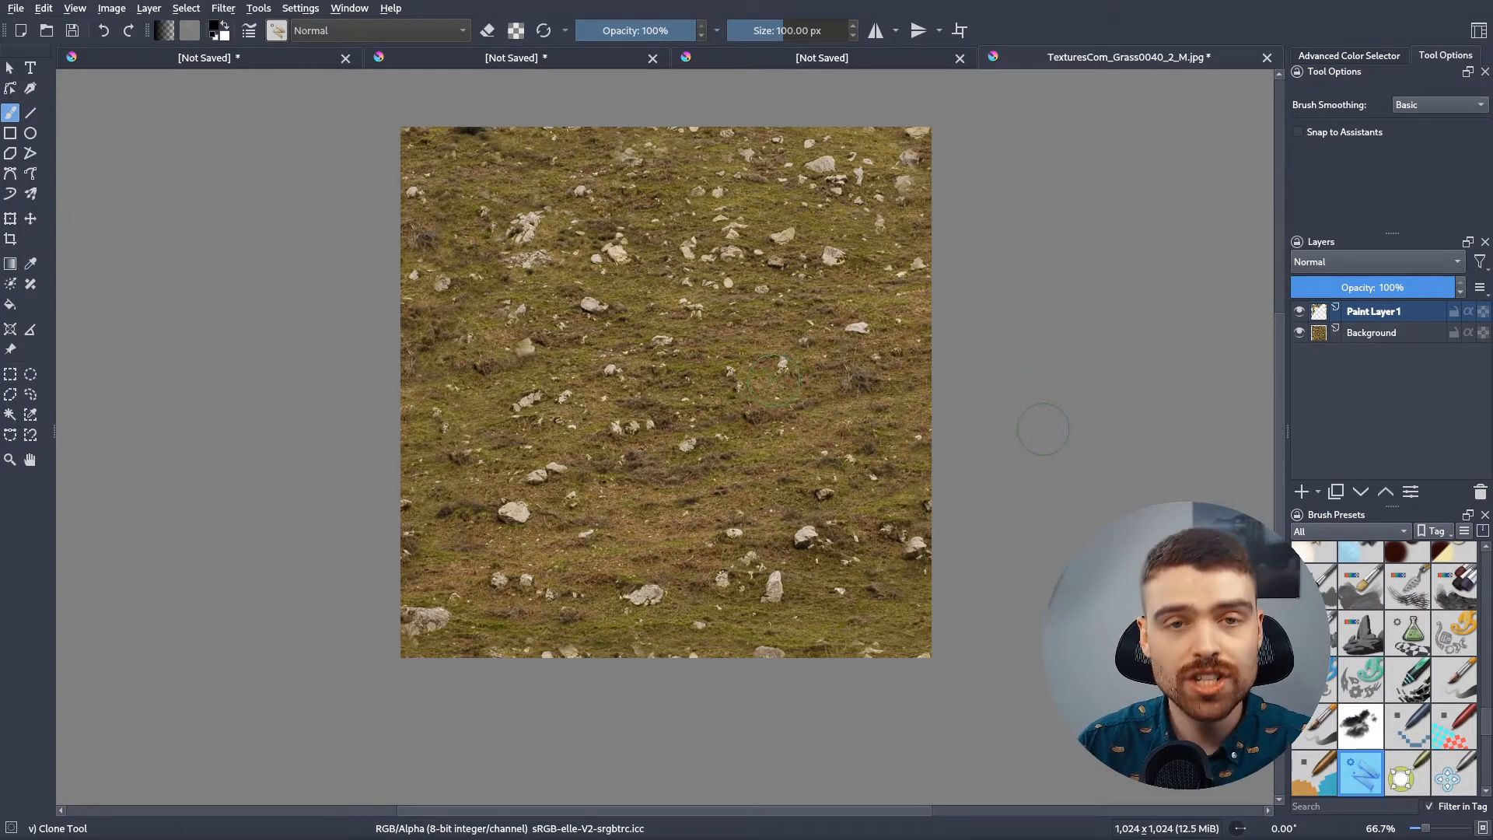
key(ctrl+shift+s)
text(Grass)
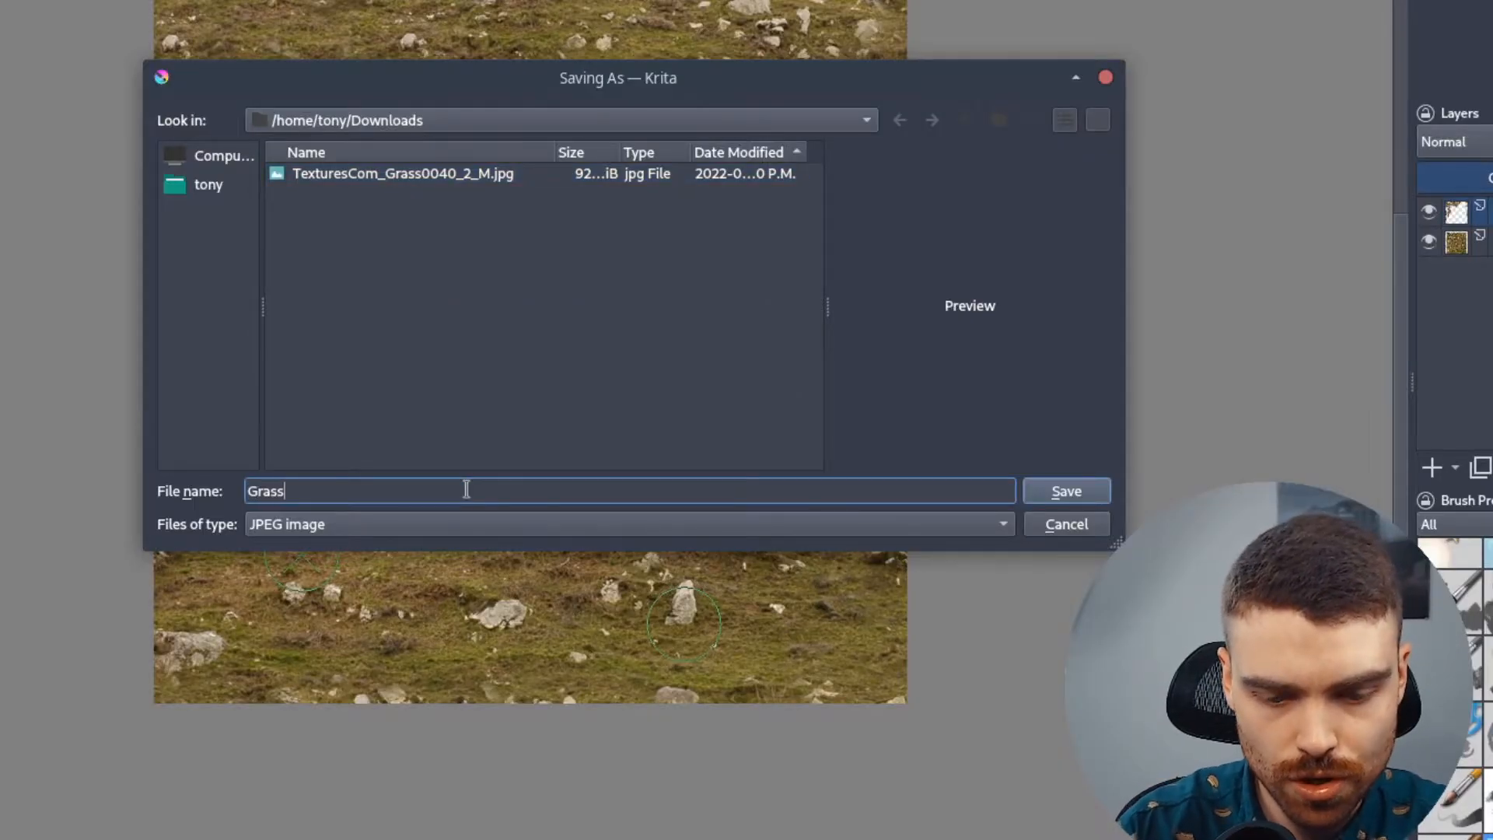
text(quitile)
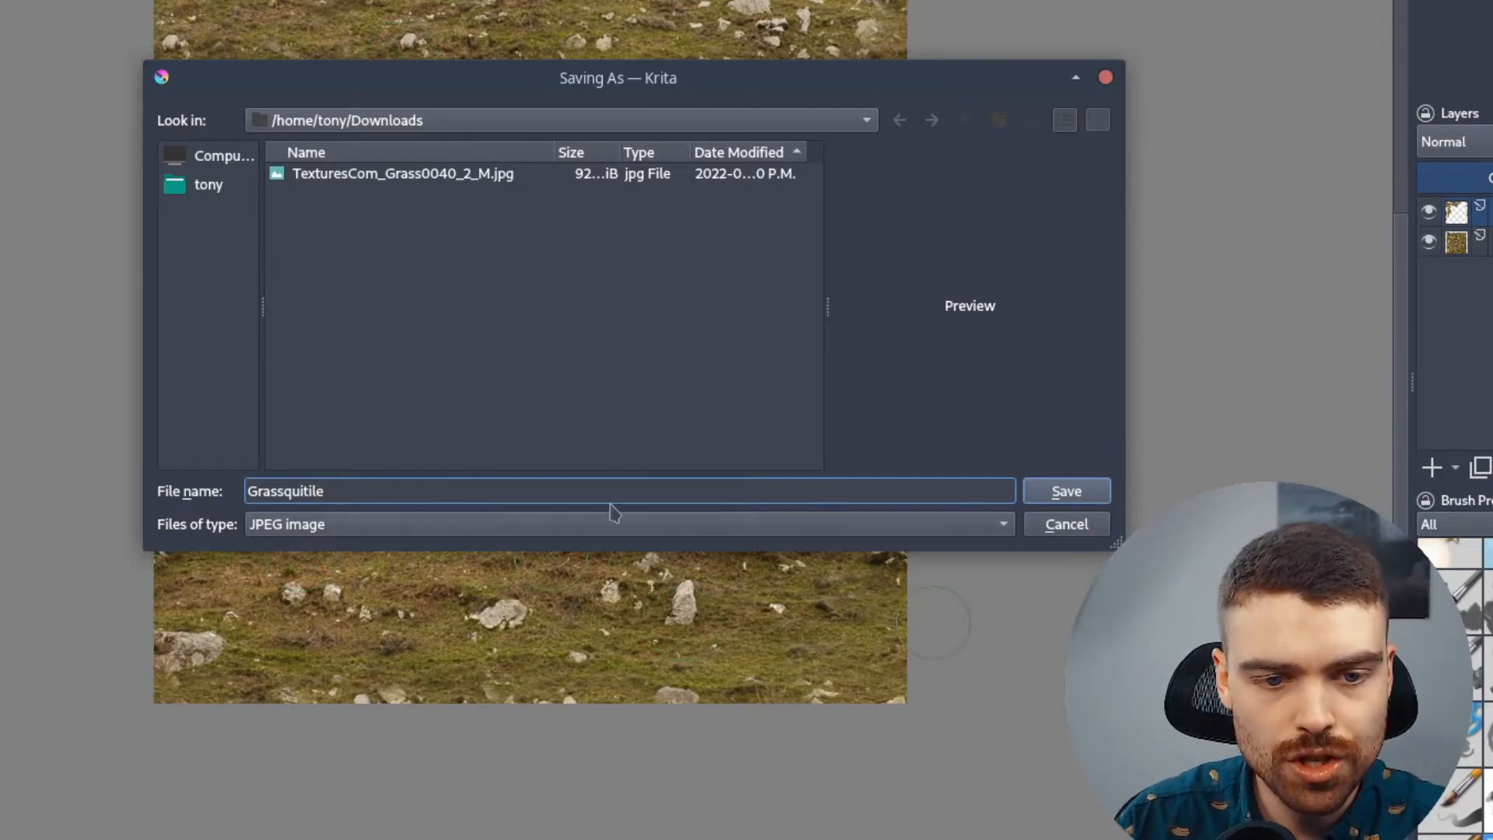
click(1063, 491)
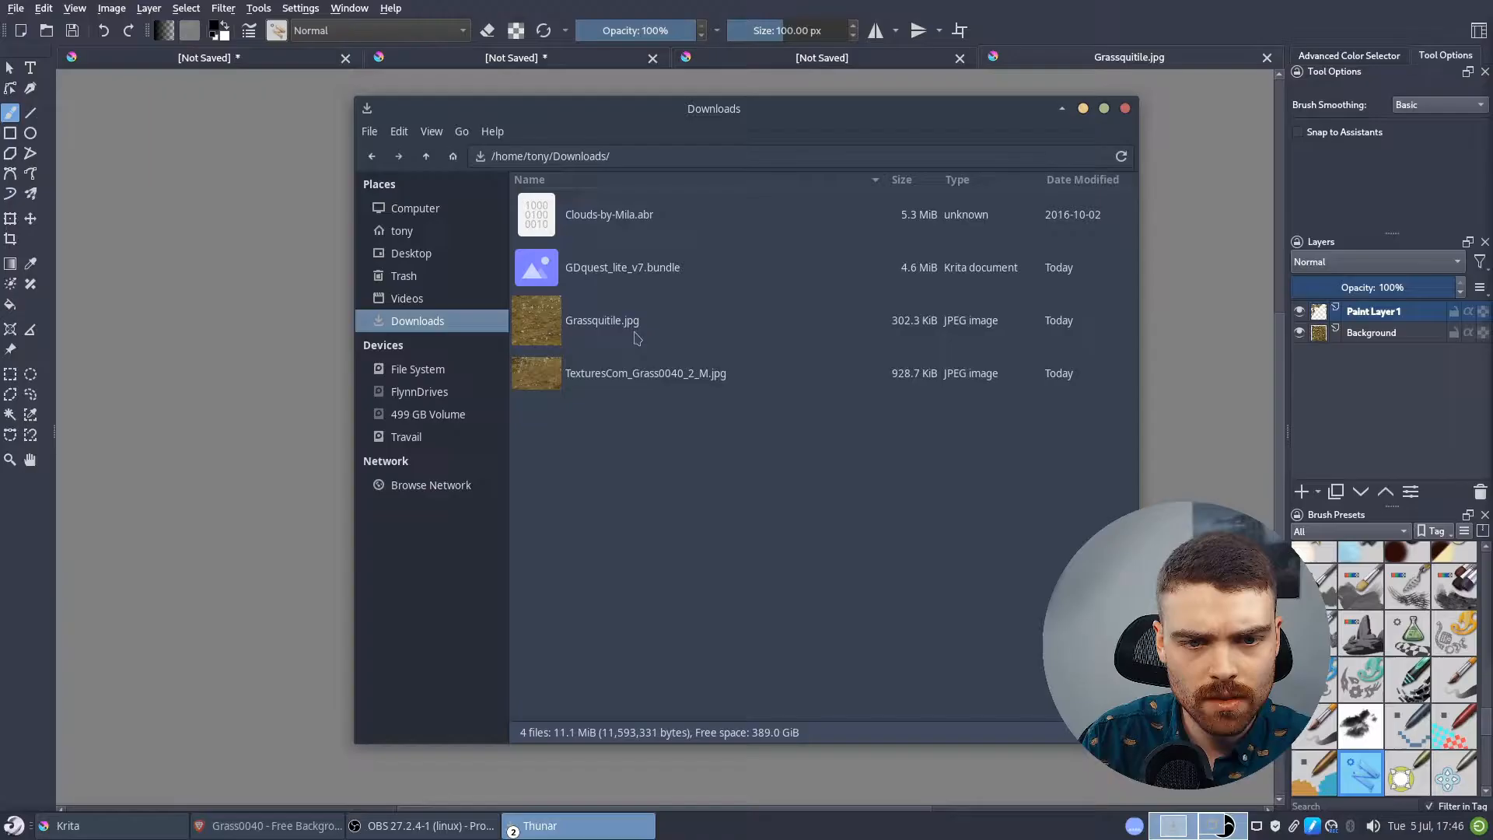
View the saved Grassquitile.jpg from the Downloads folder in the image viewer, and close the viewer
click(632, 328)
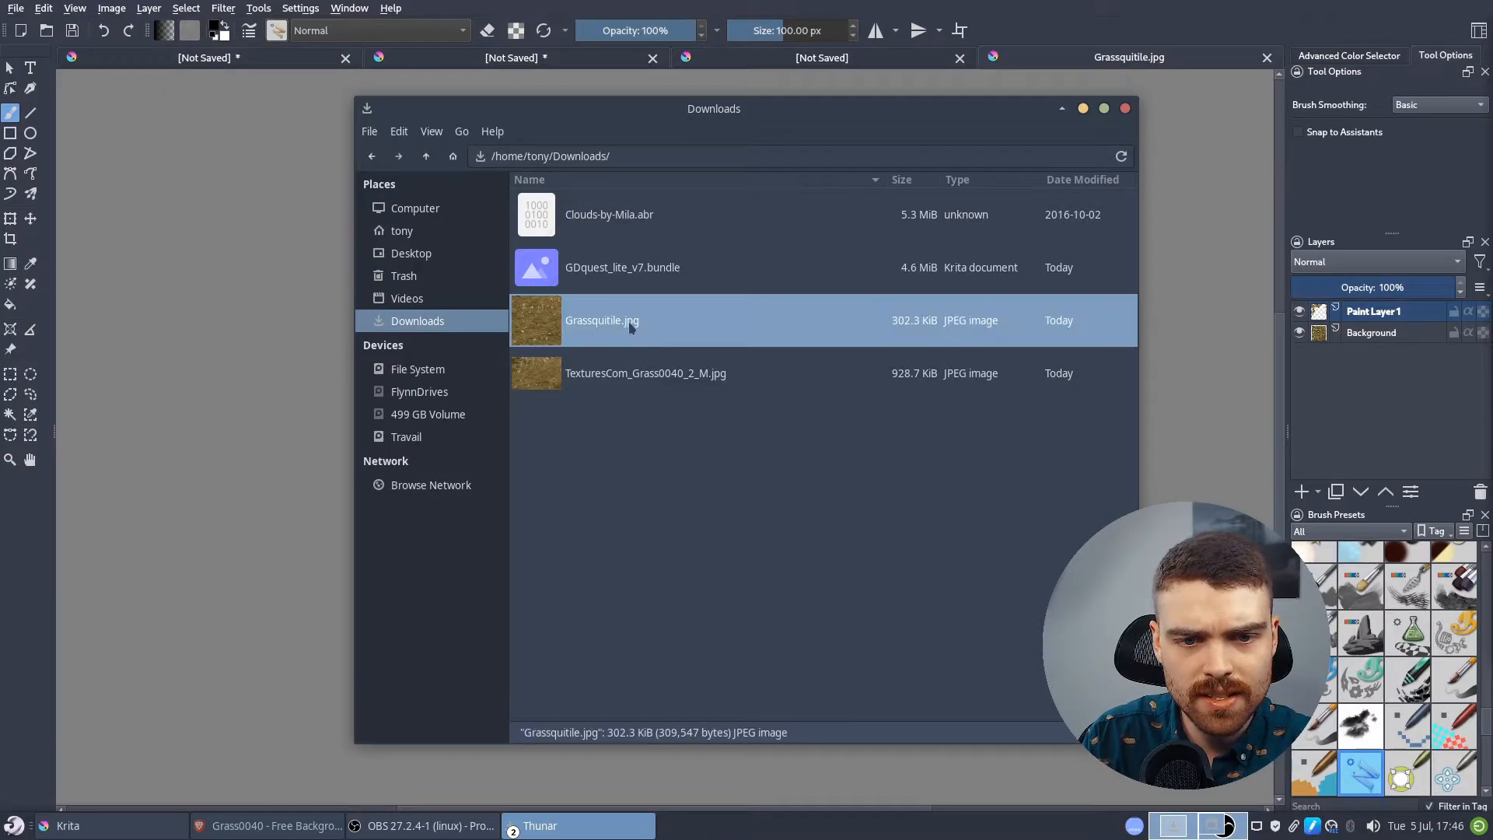
double_click(638, 320)
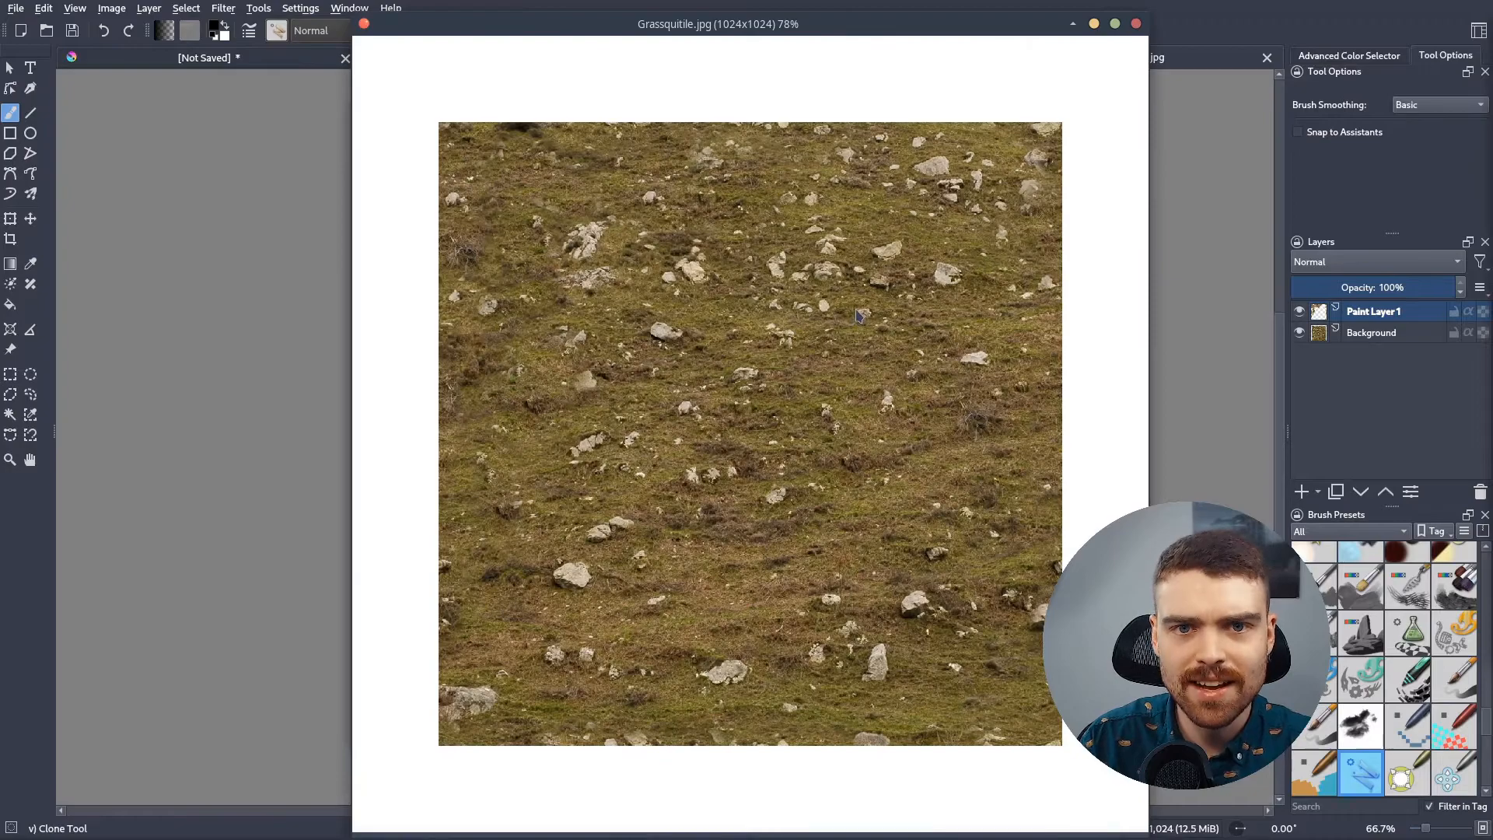
click(1136, 23)
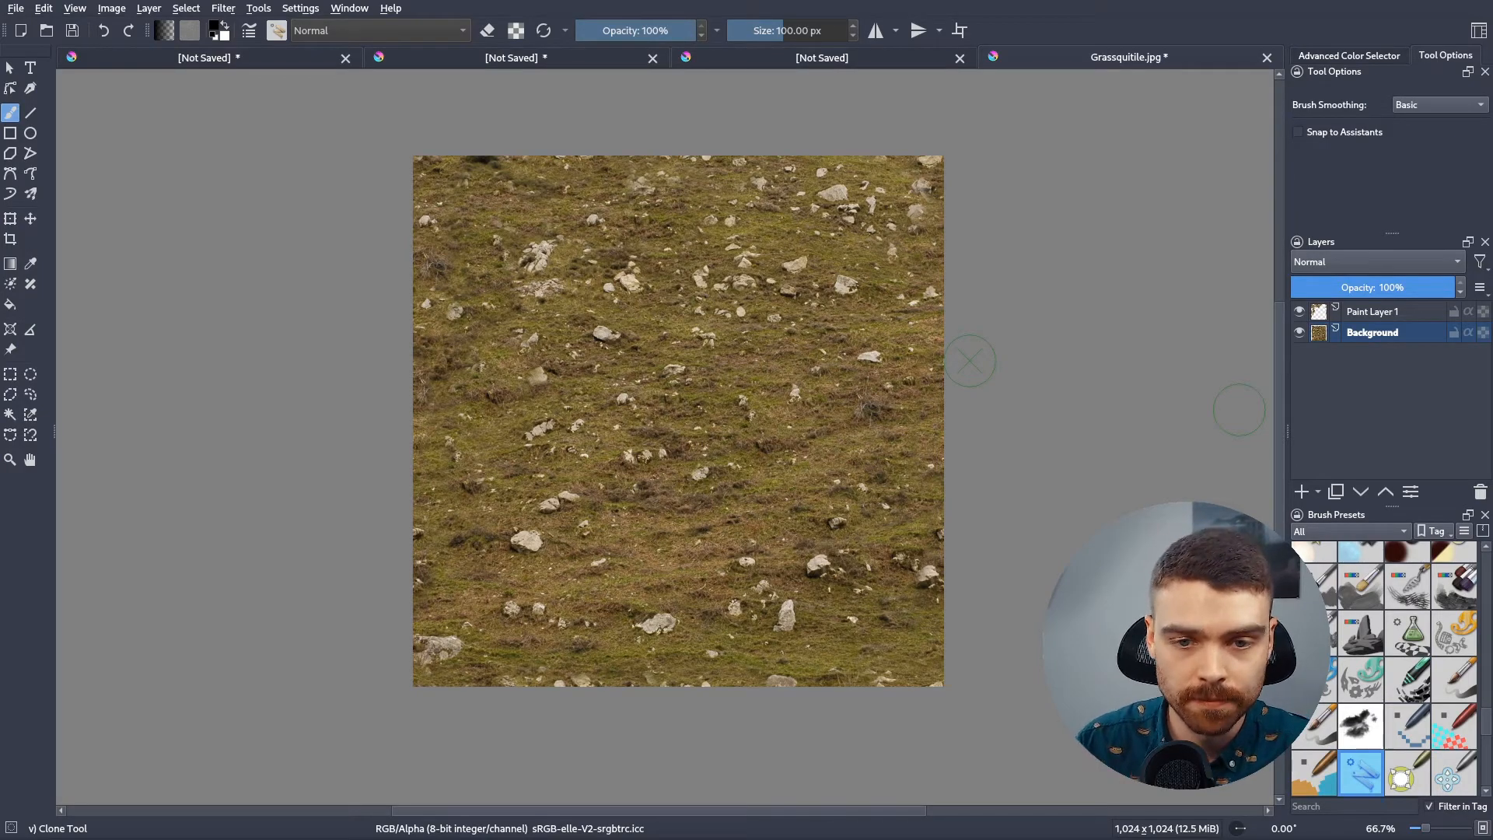
Merge Paint Layer 1 and the Background into a single layer
click(1373, 312)
shift+click(1383, 333)
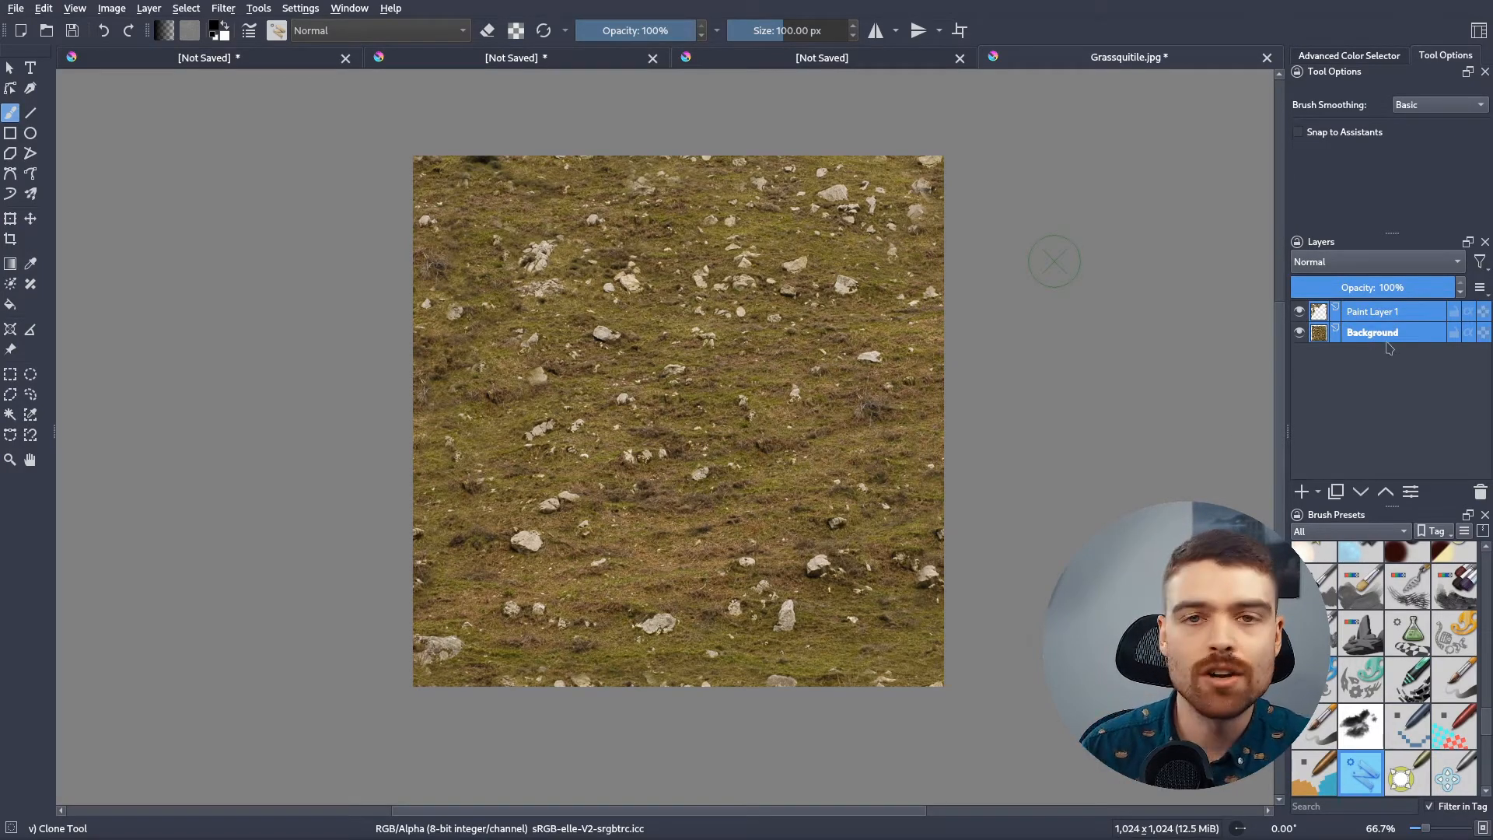
mouse_move(1388, 347)
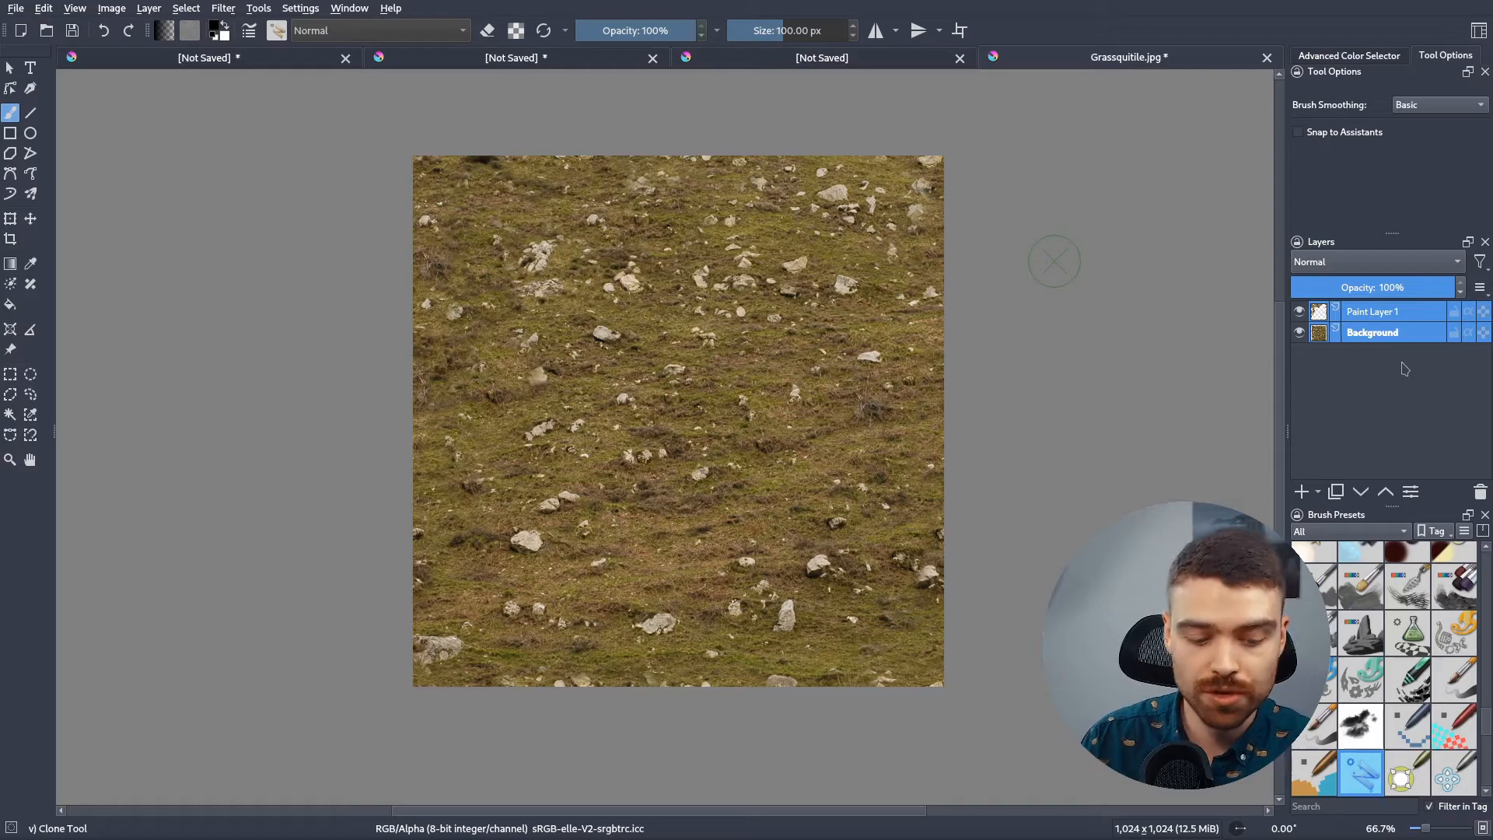
key(ctrl+e)
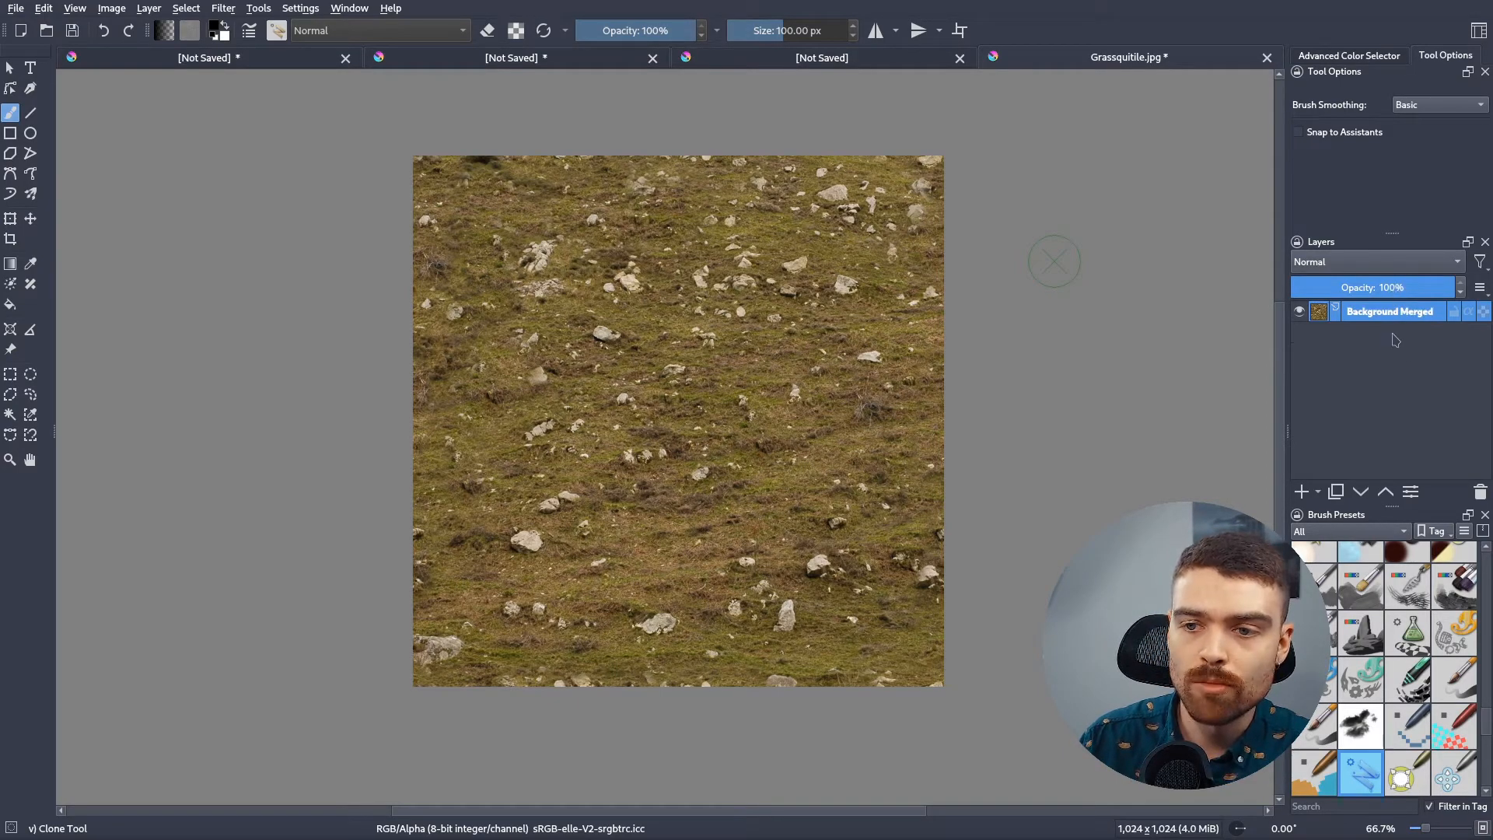
Preview the Height to Normal Map filter on the merged layer with both radii at 2.00, and cancel it
click(223, 8)
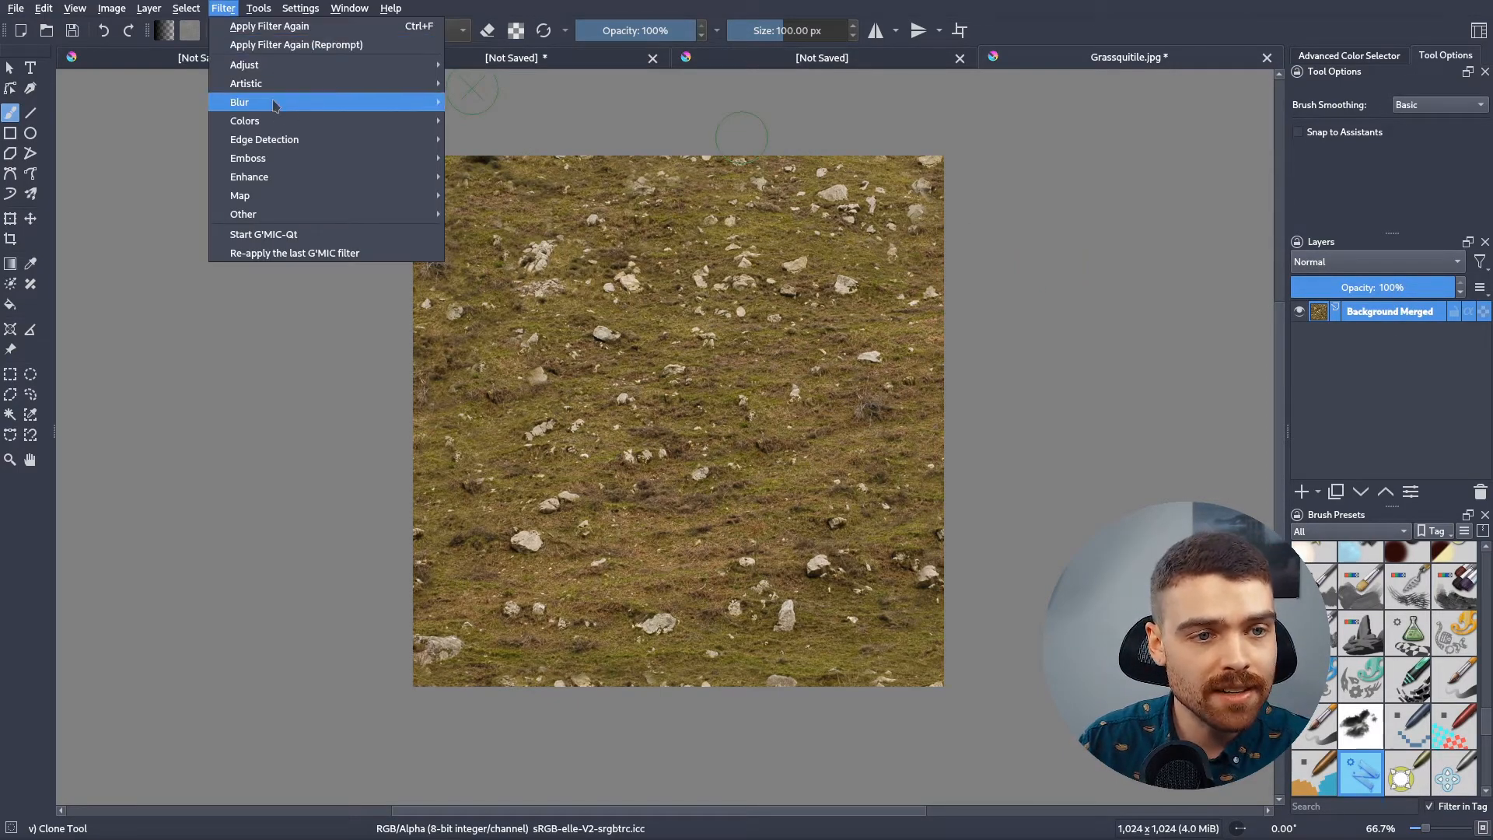
mouse_move(281, 140)
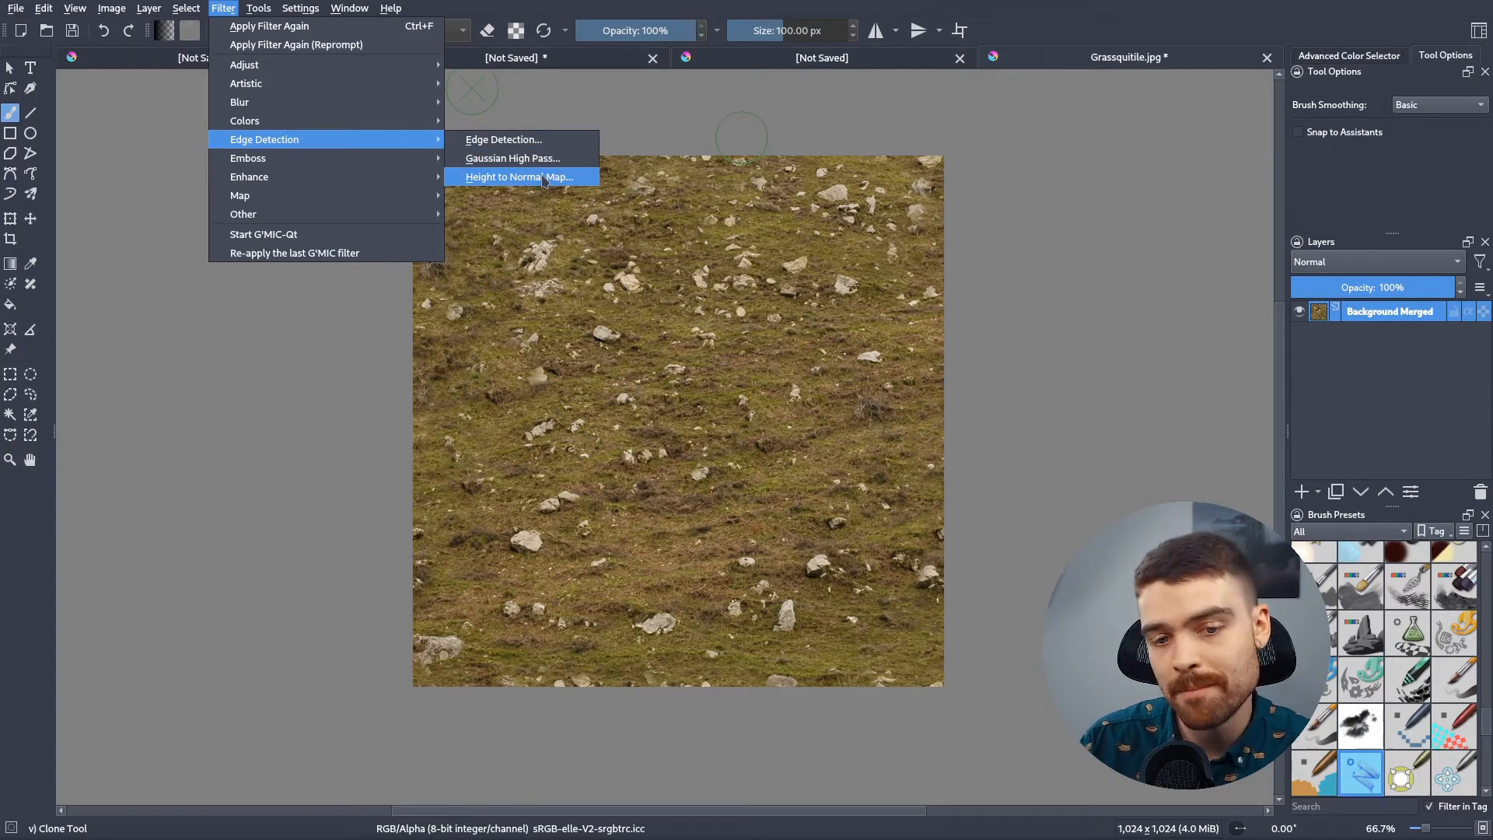
click(543, 177)
drag(1147, 381, 939, 387)
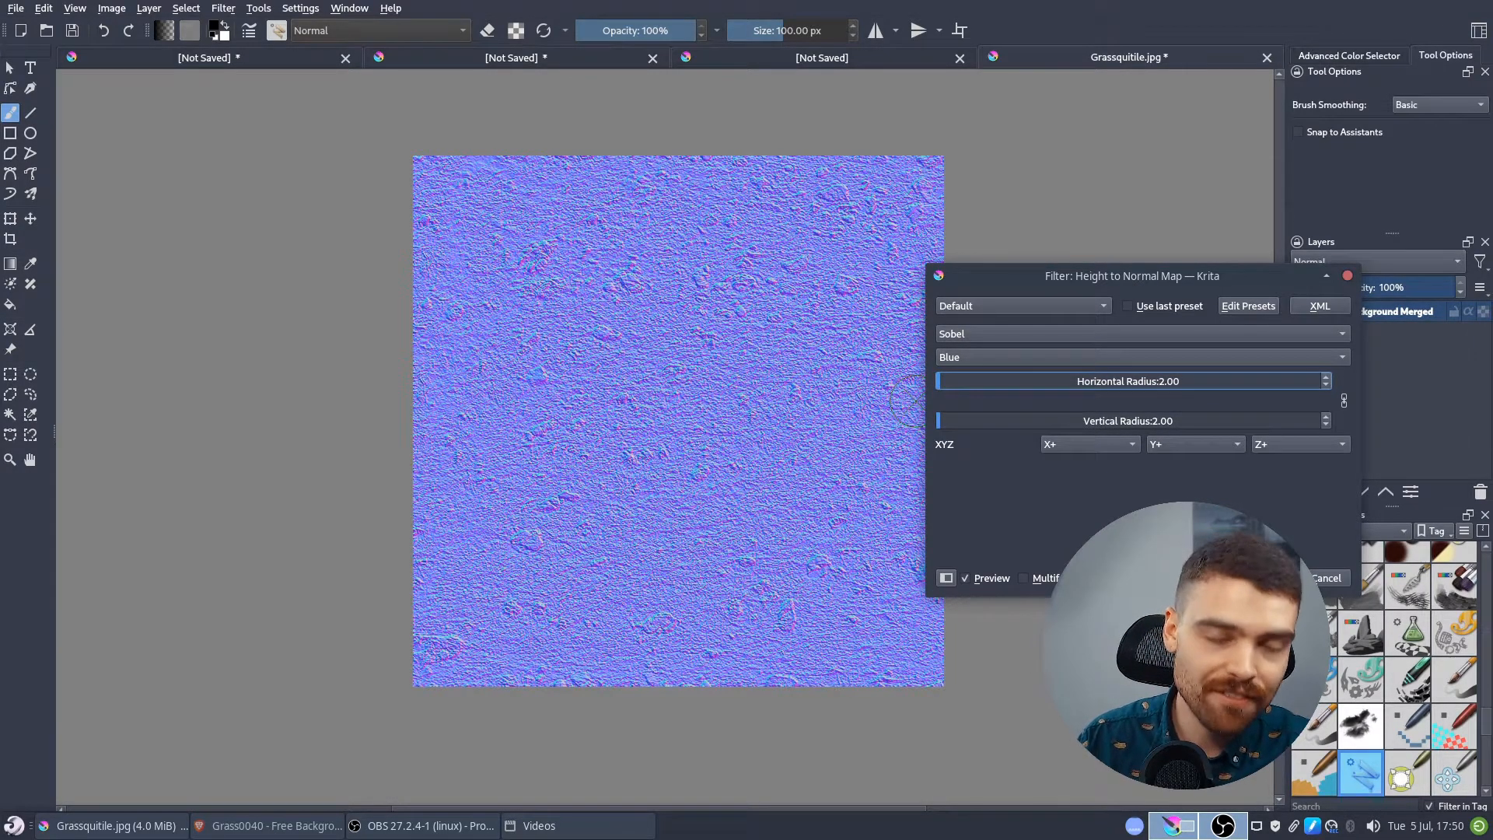
click(1327, 580)
Add a Gaussian High Pass filter mask with radius 9.02 to the merged grass layer
click(223, 8)
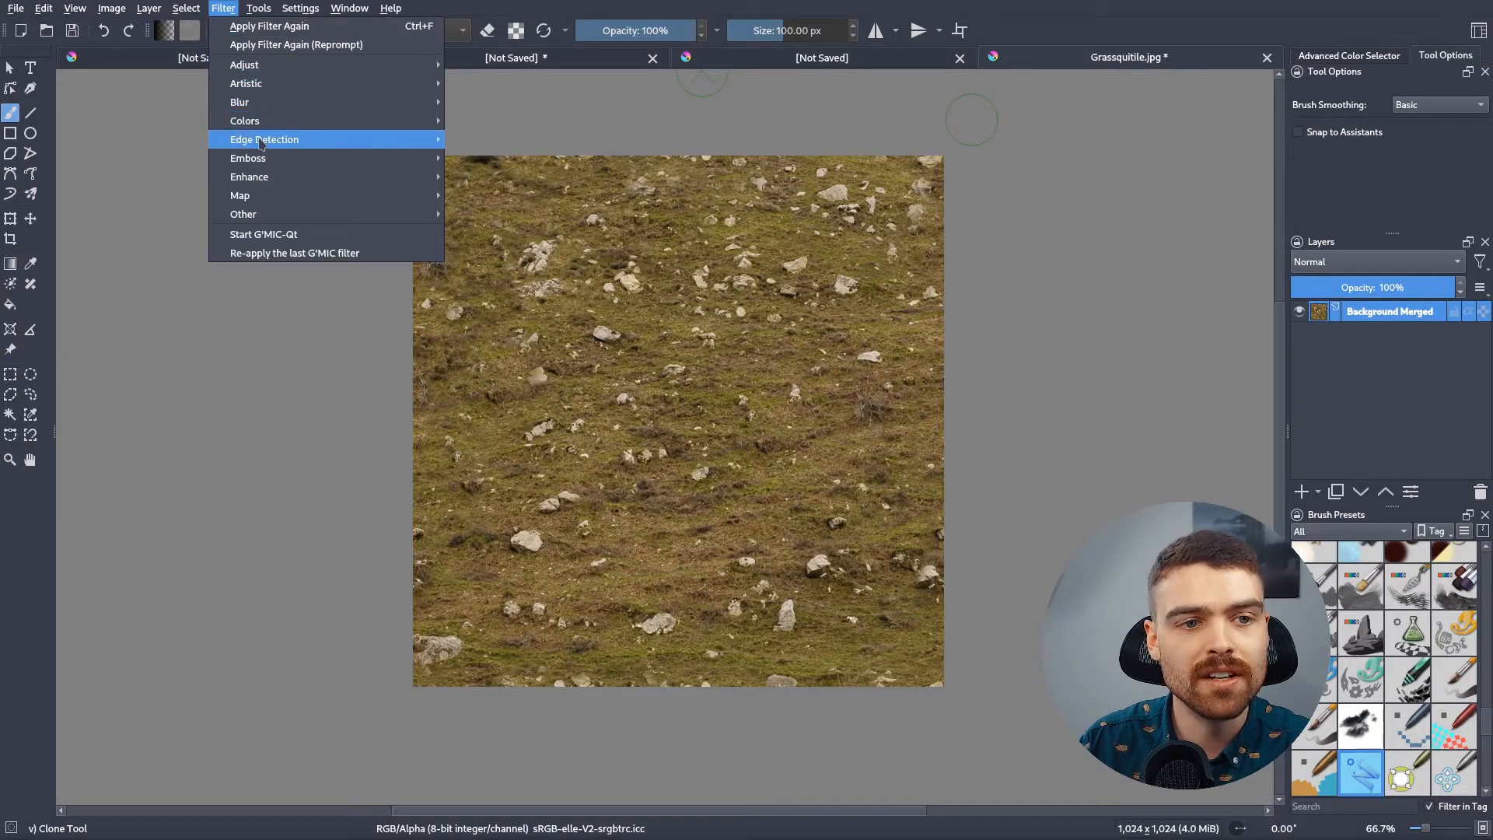
mouse_move(271, 145)
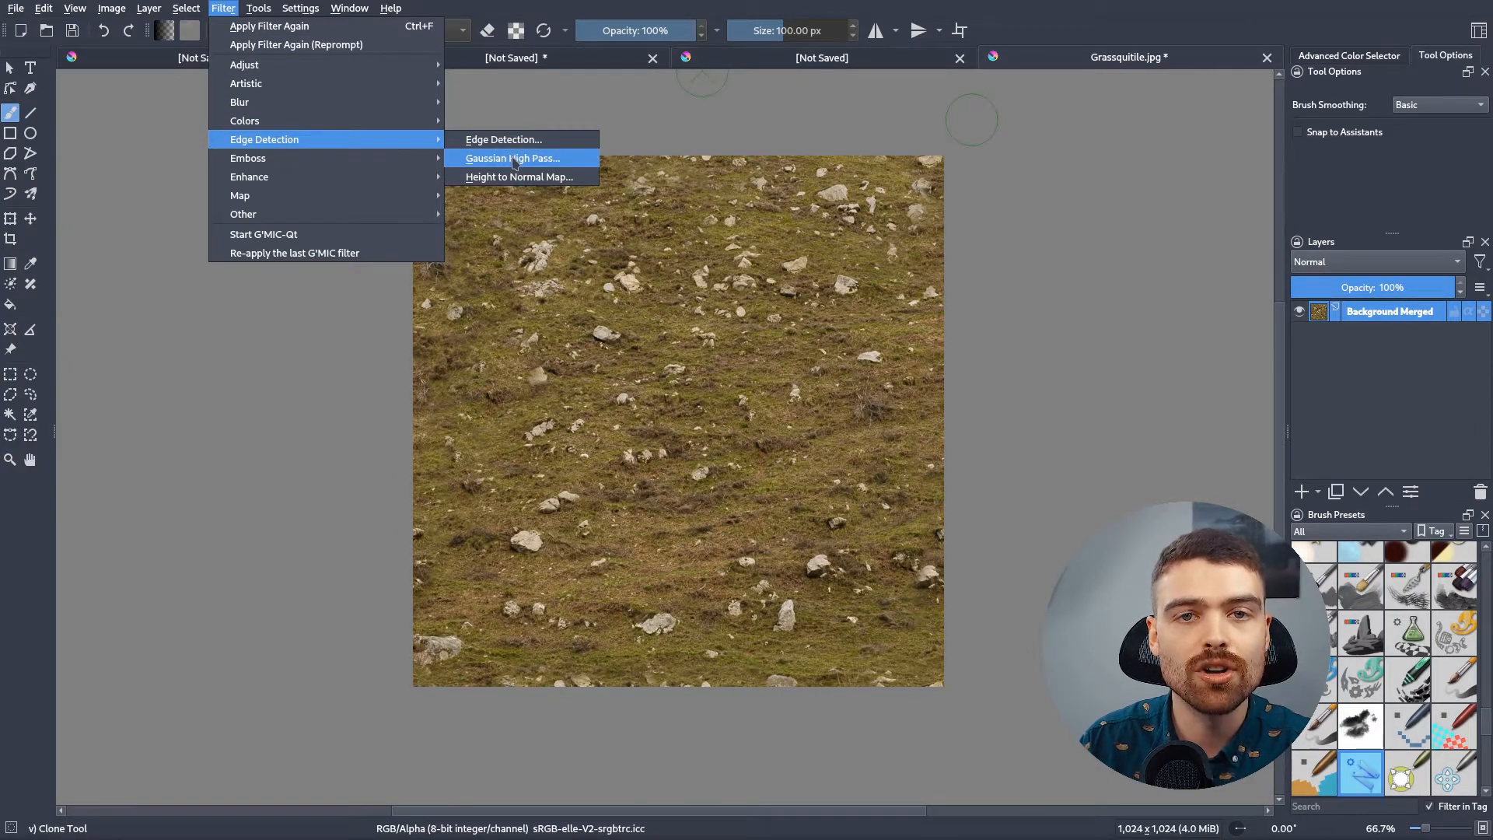
click(513, 158)
drag(975, 334, 986, 334)
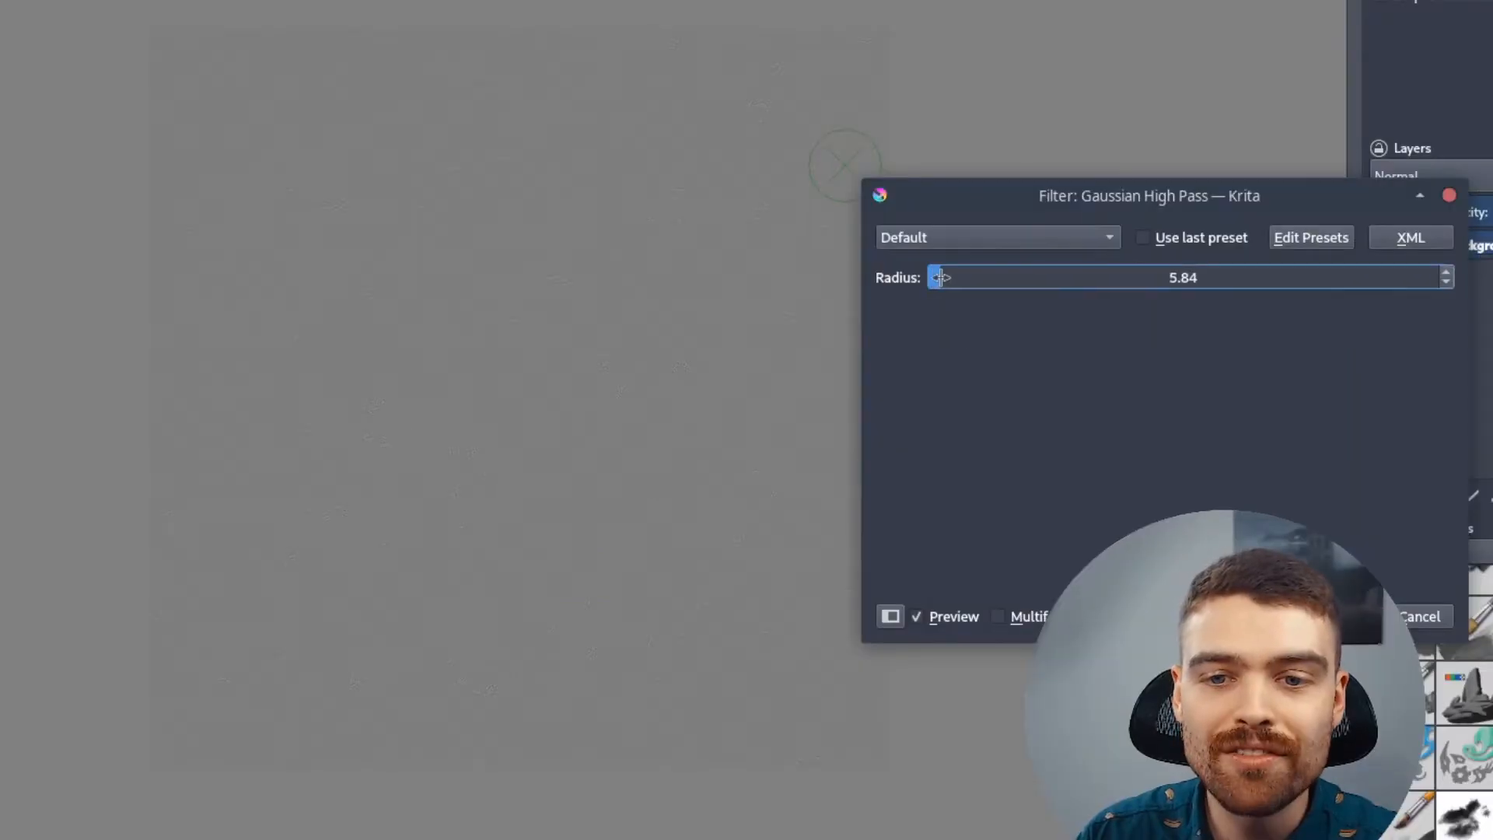
drag(946, 277, 951, 283)
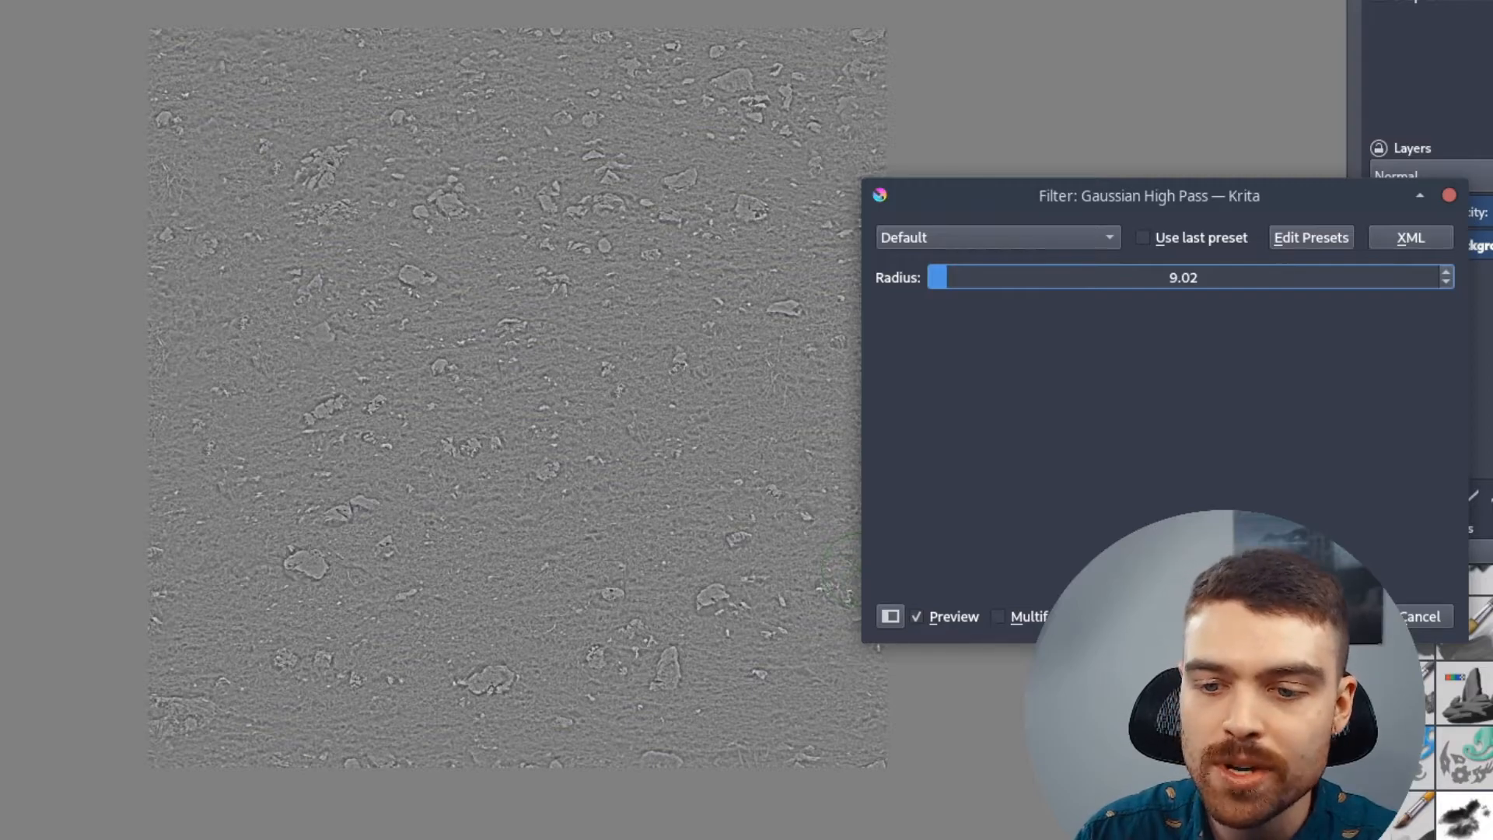
click(1201, 616)
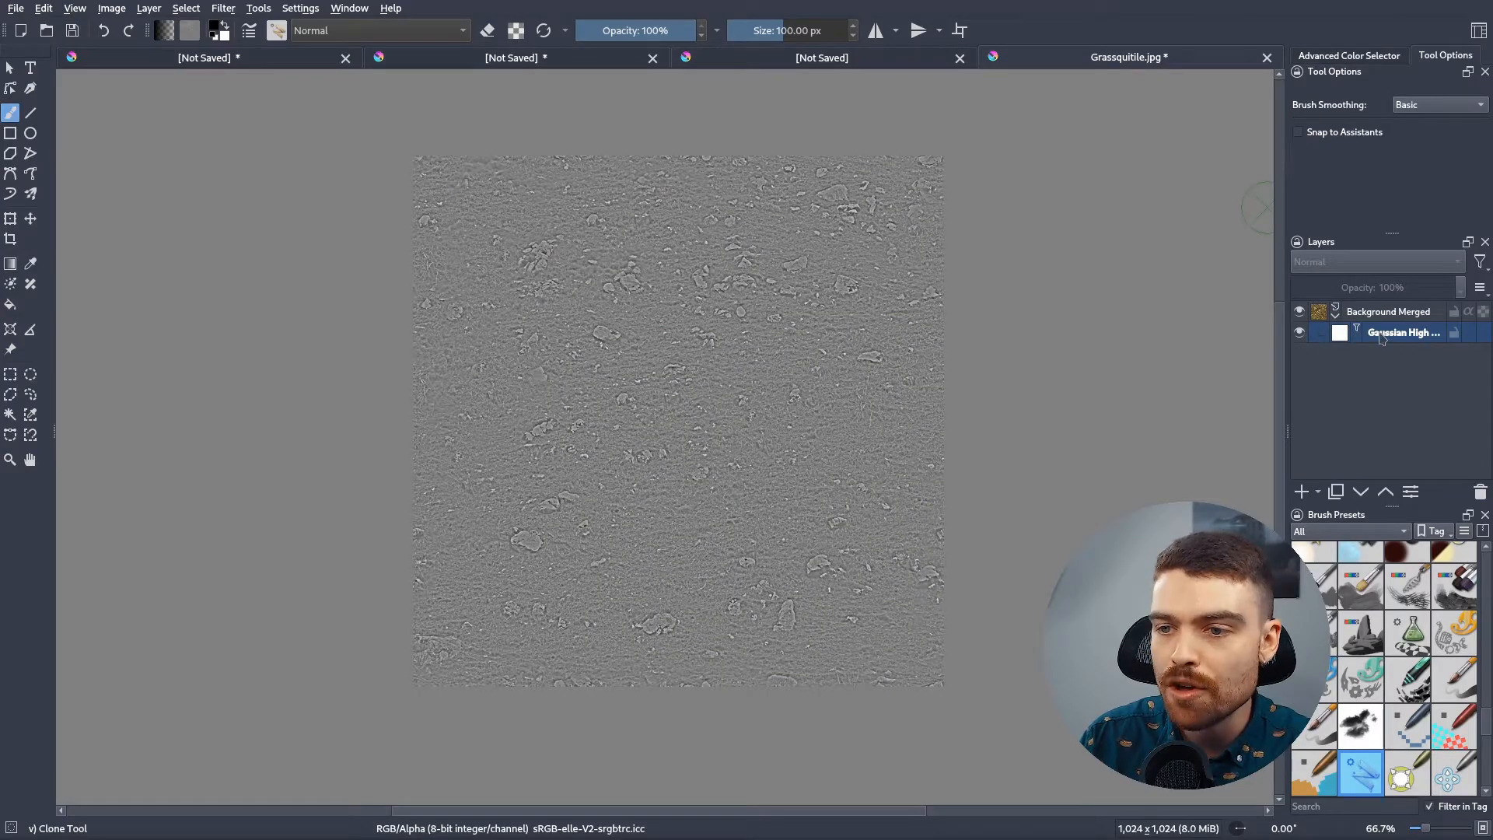
Reopen the Gaussian High Pass filter mask's settings and adjust its radius, trying 14.71
click(1401, 343)
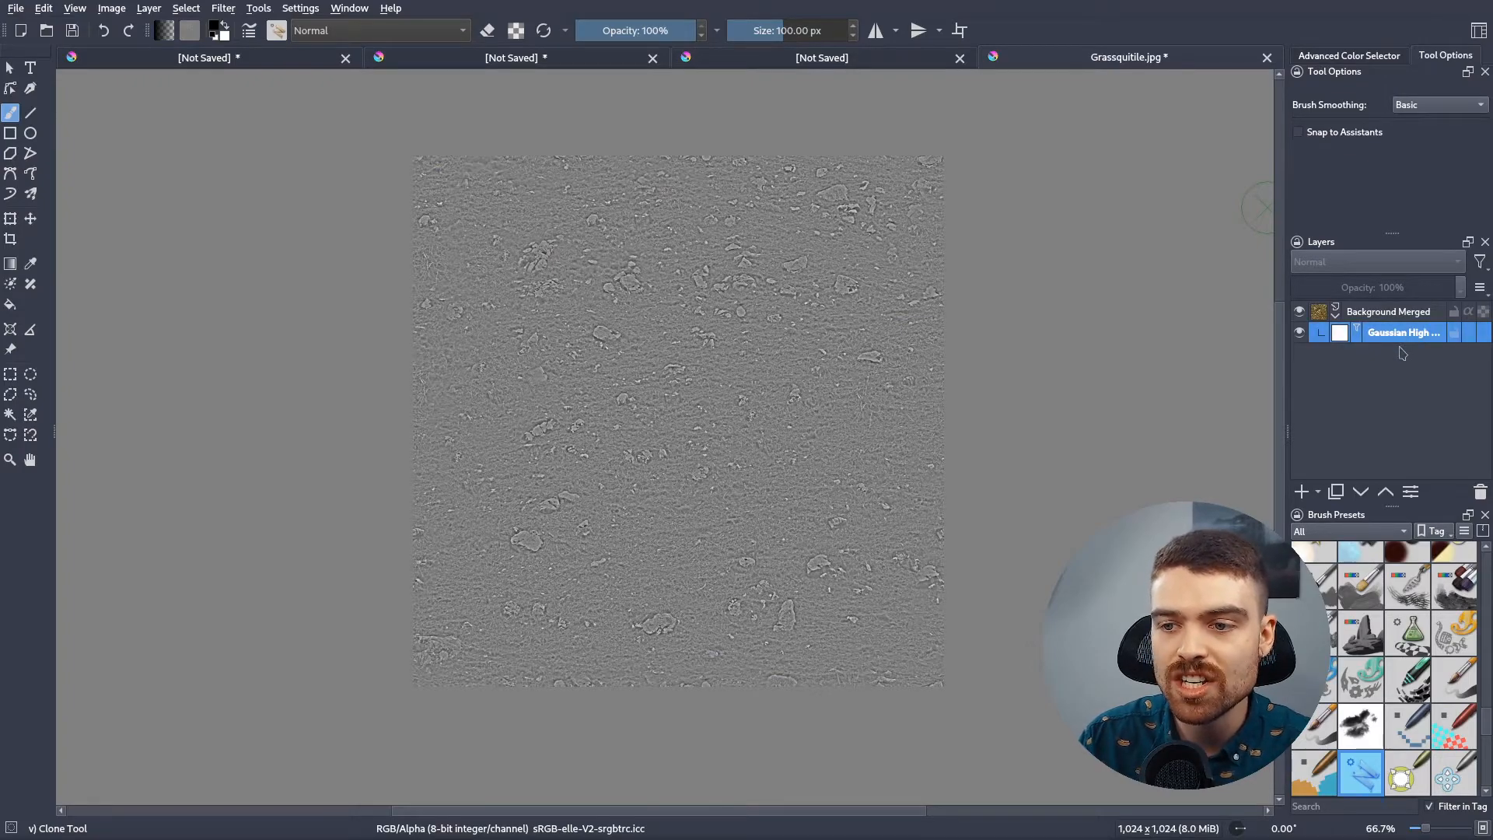
mouse_move(1401, 347)
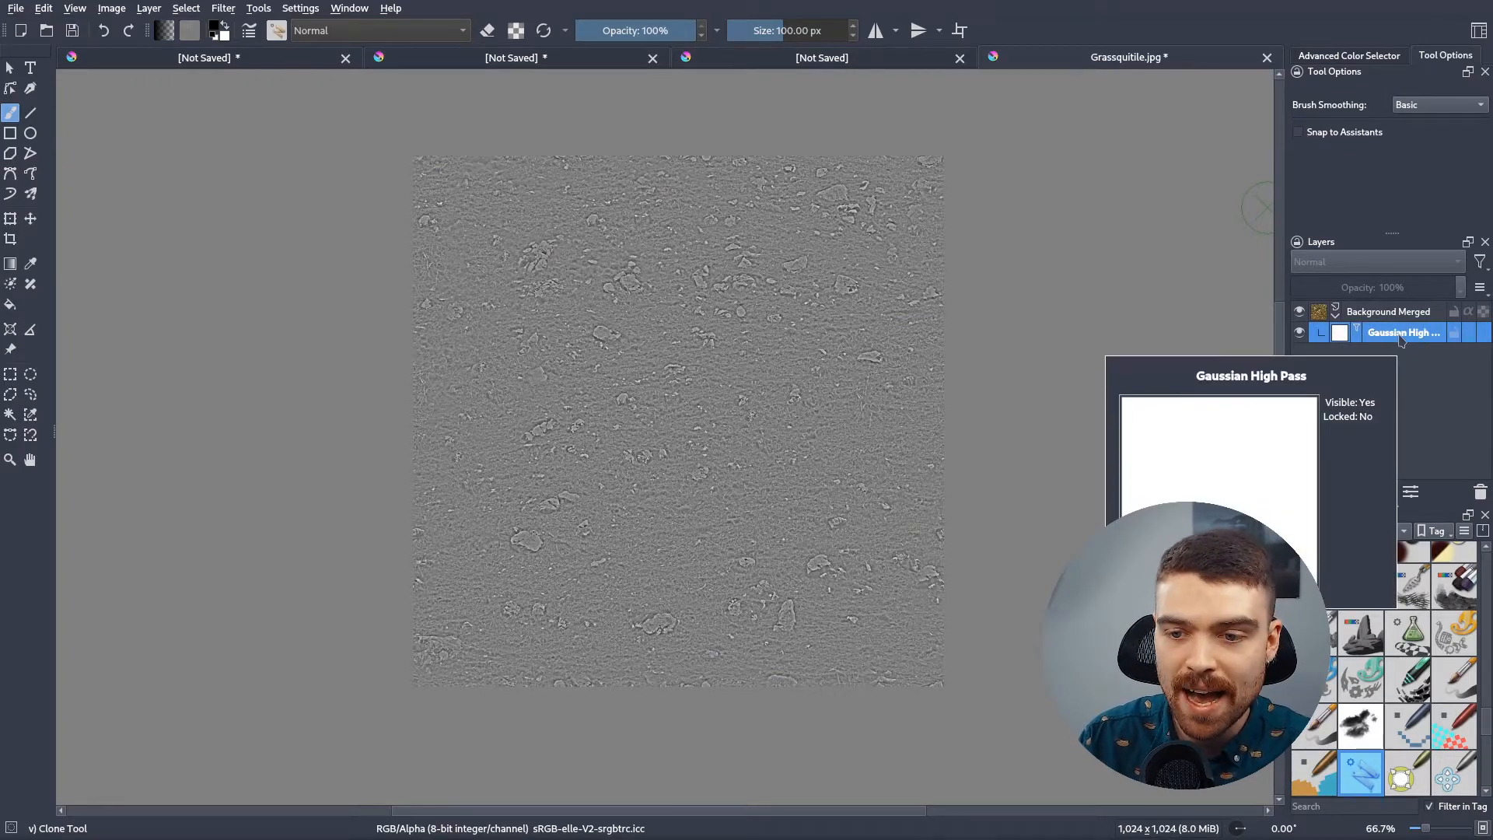
double_click(1401, 339)
drag(751, 381, 716, 383)
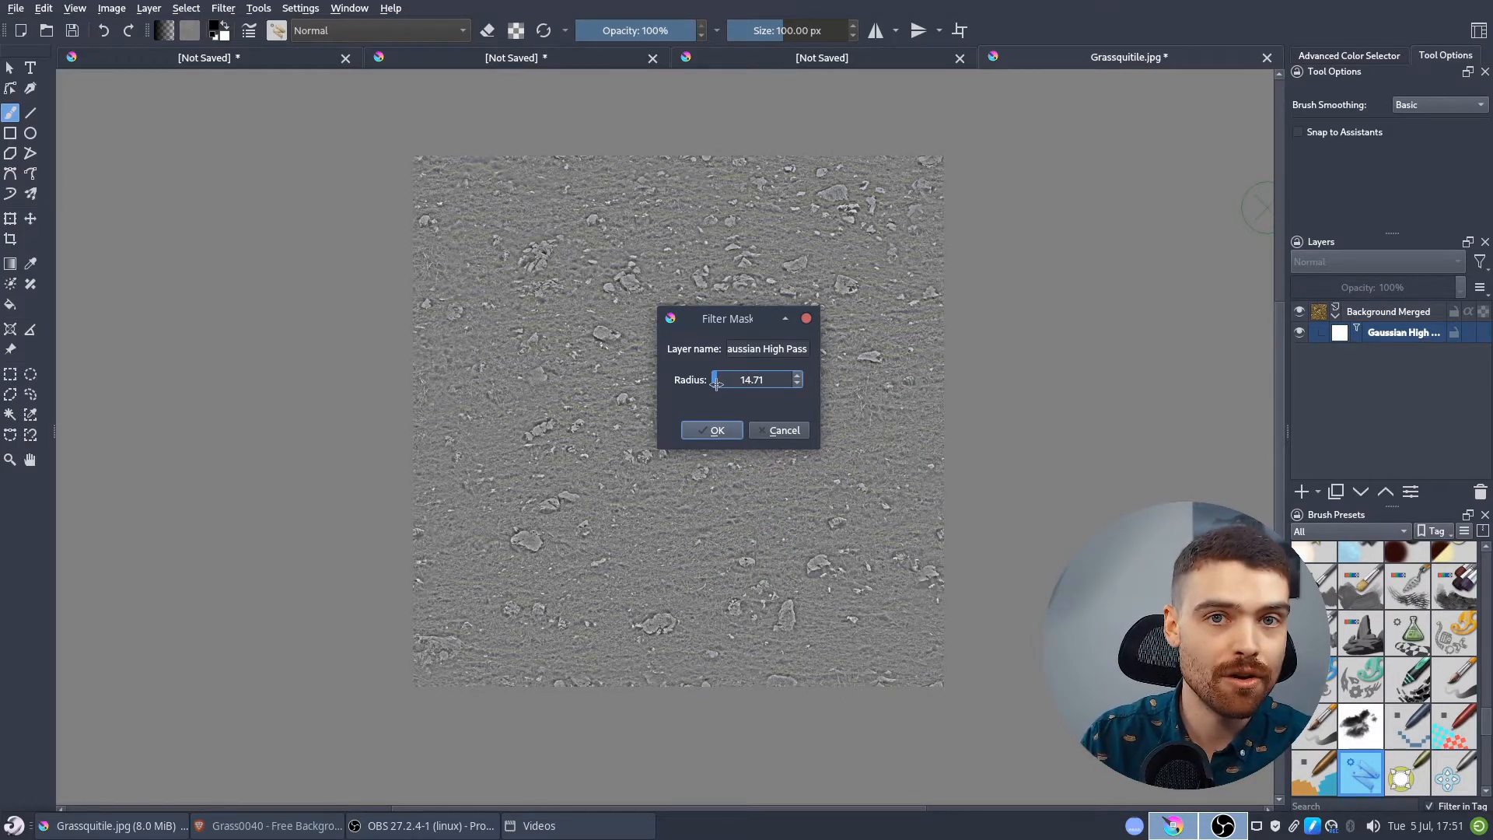
key(Return)
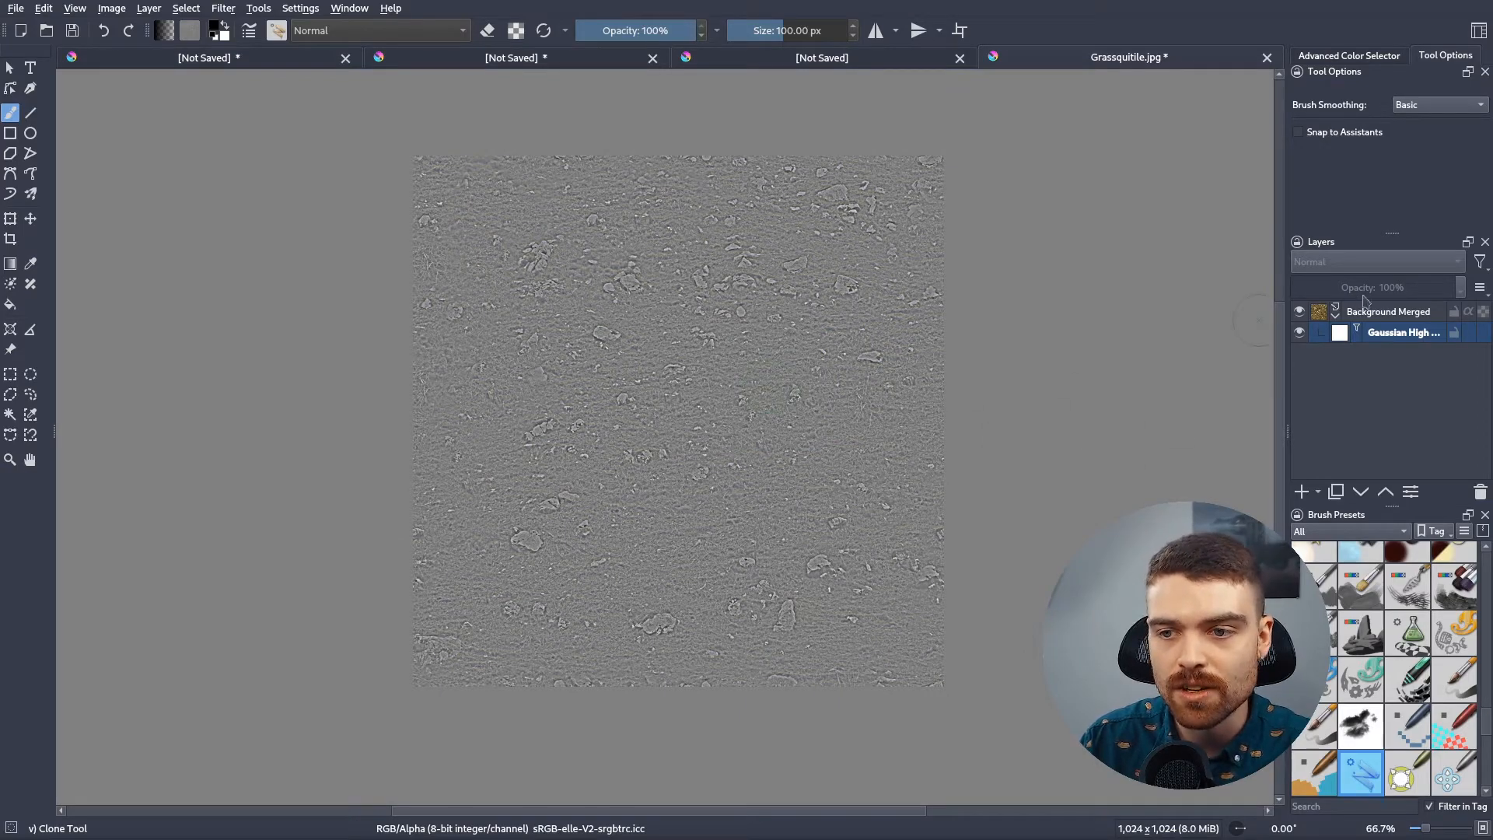
Add a Height to Normal Map filter mask using Sobel, the Blue channel and both radii at 1.00 to the merged grass layer
click(1396, 315)
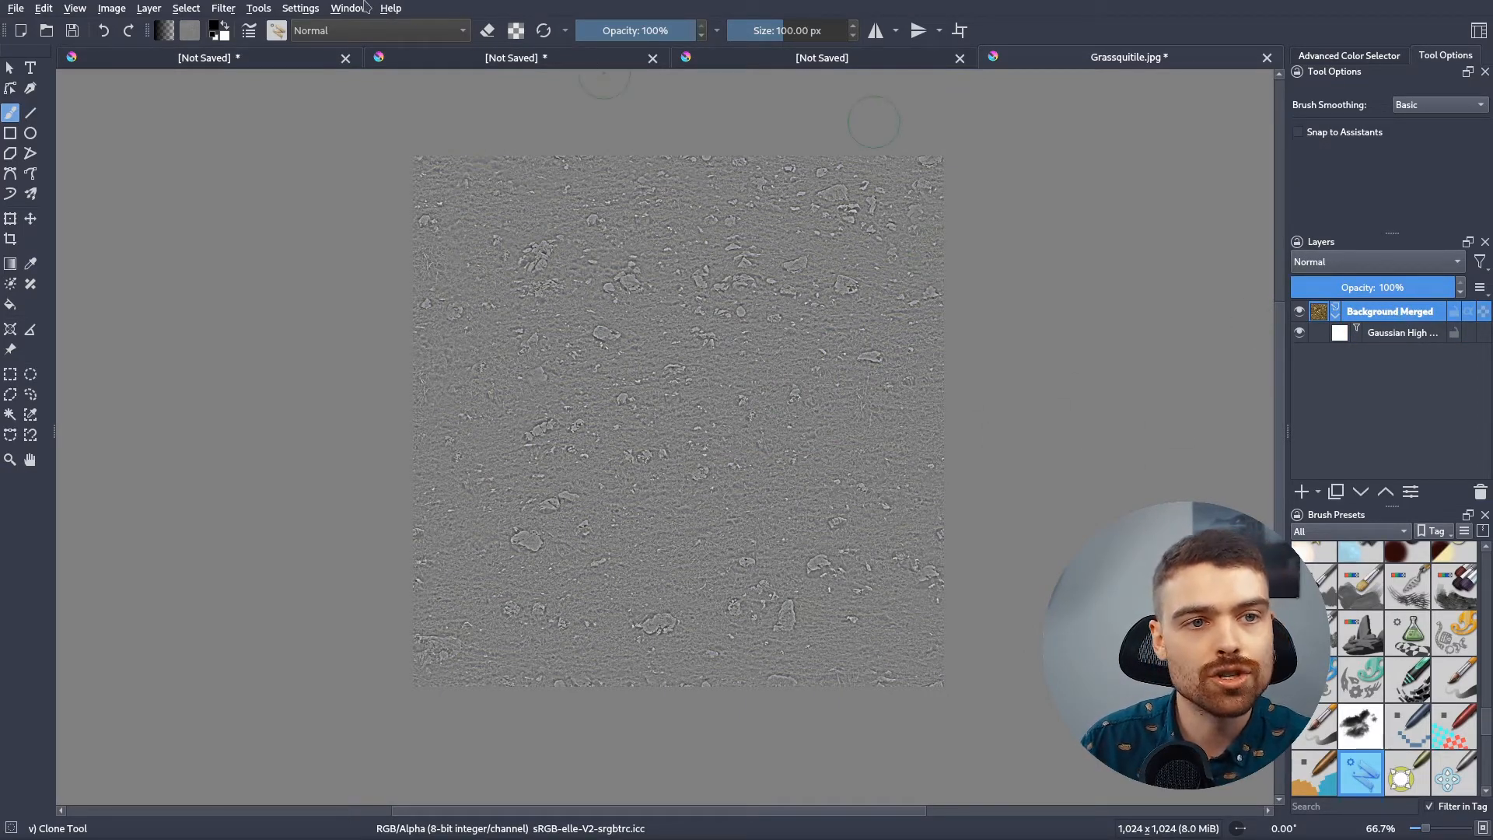
click(225, 9)
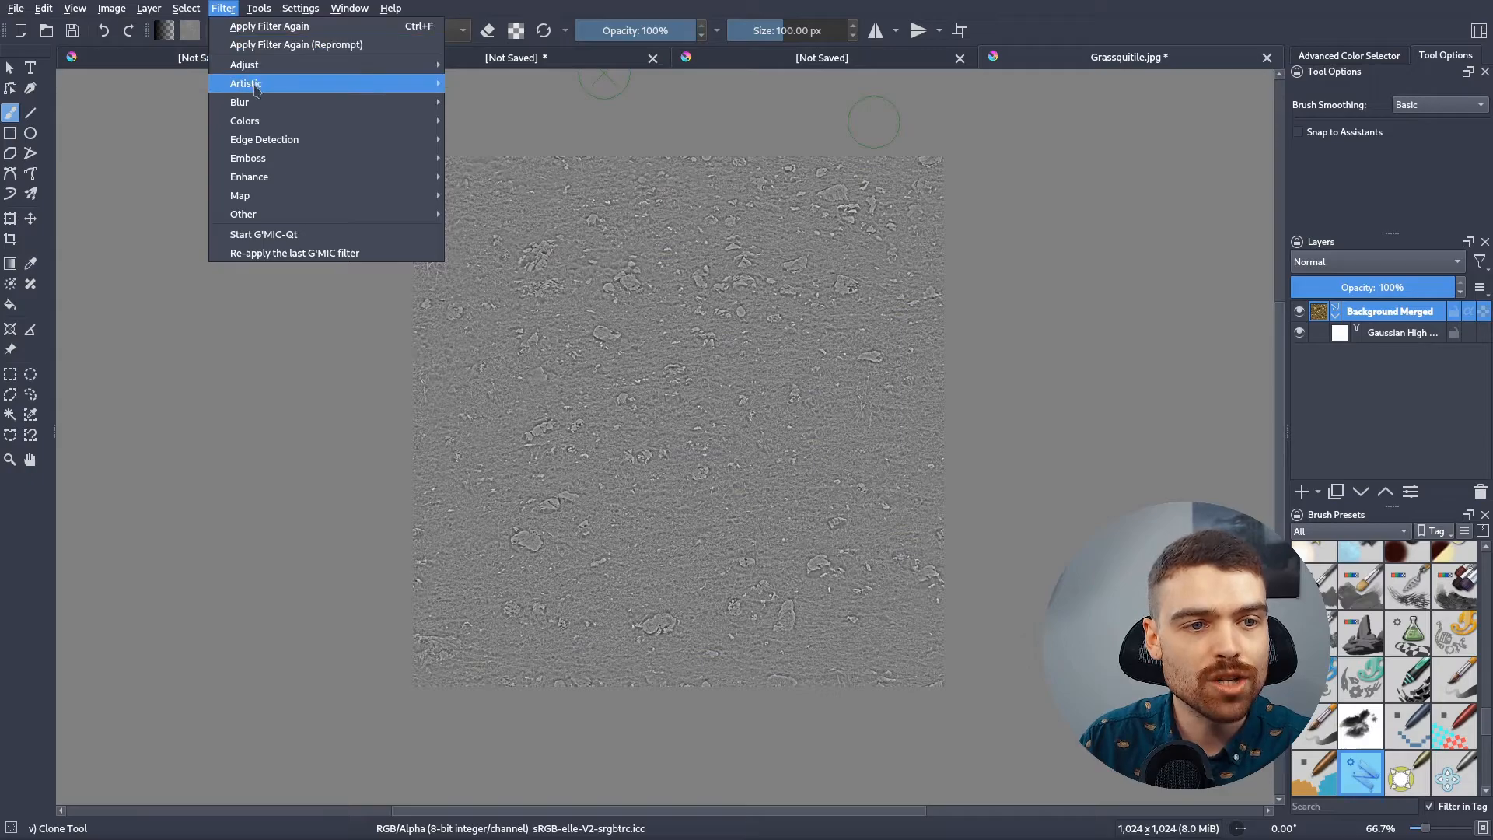
mouse_move(282, 144)
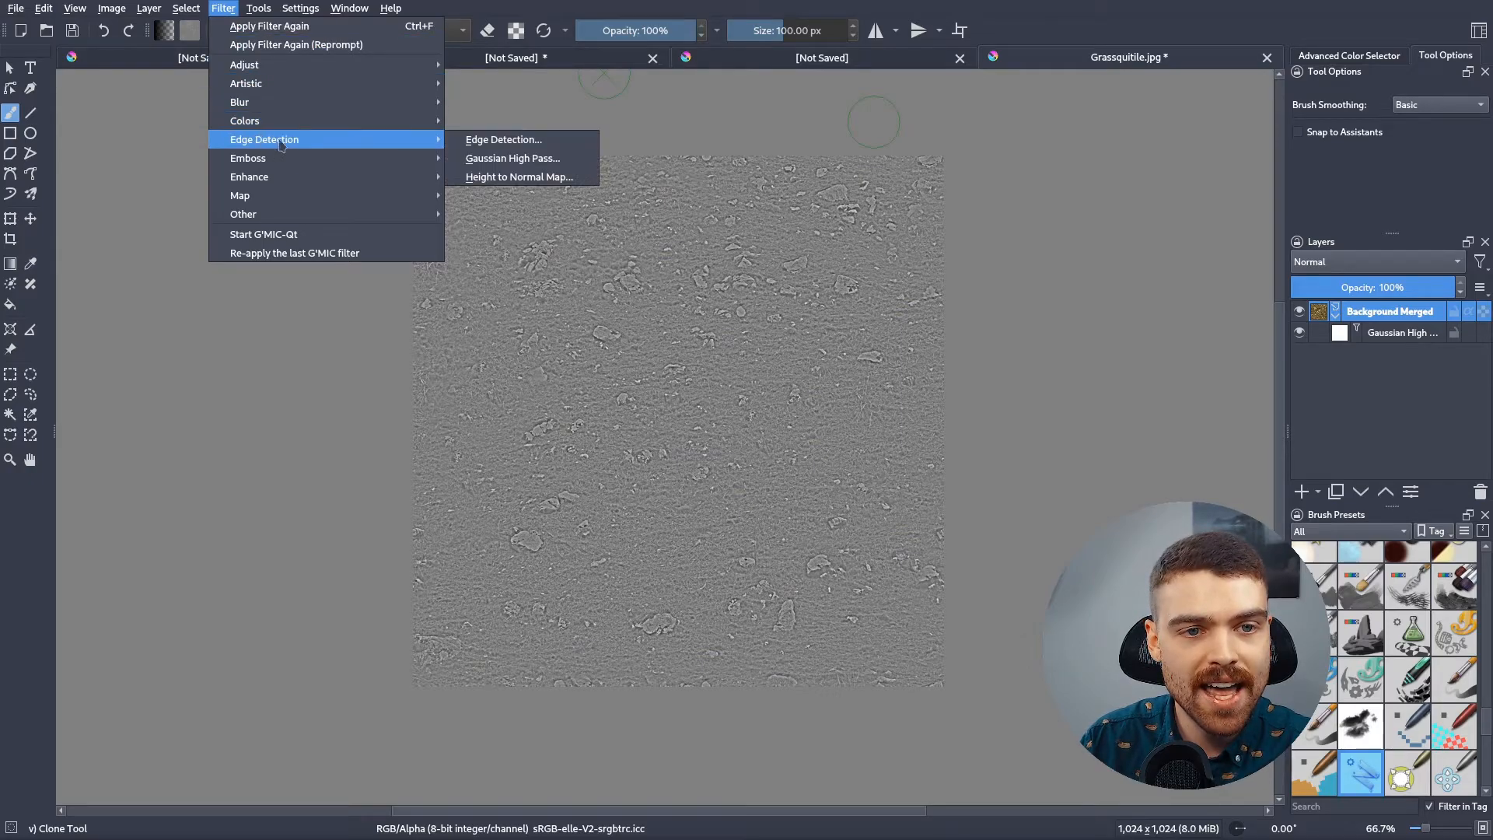
click(521, 177)
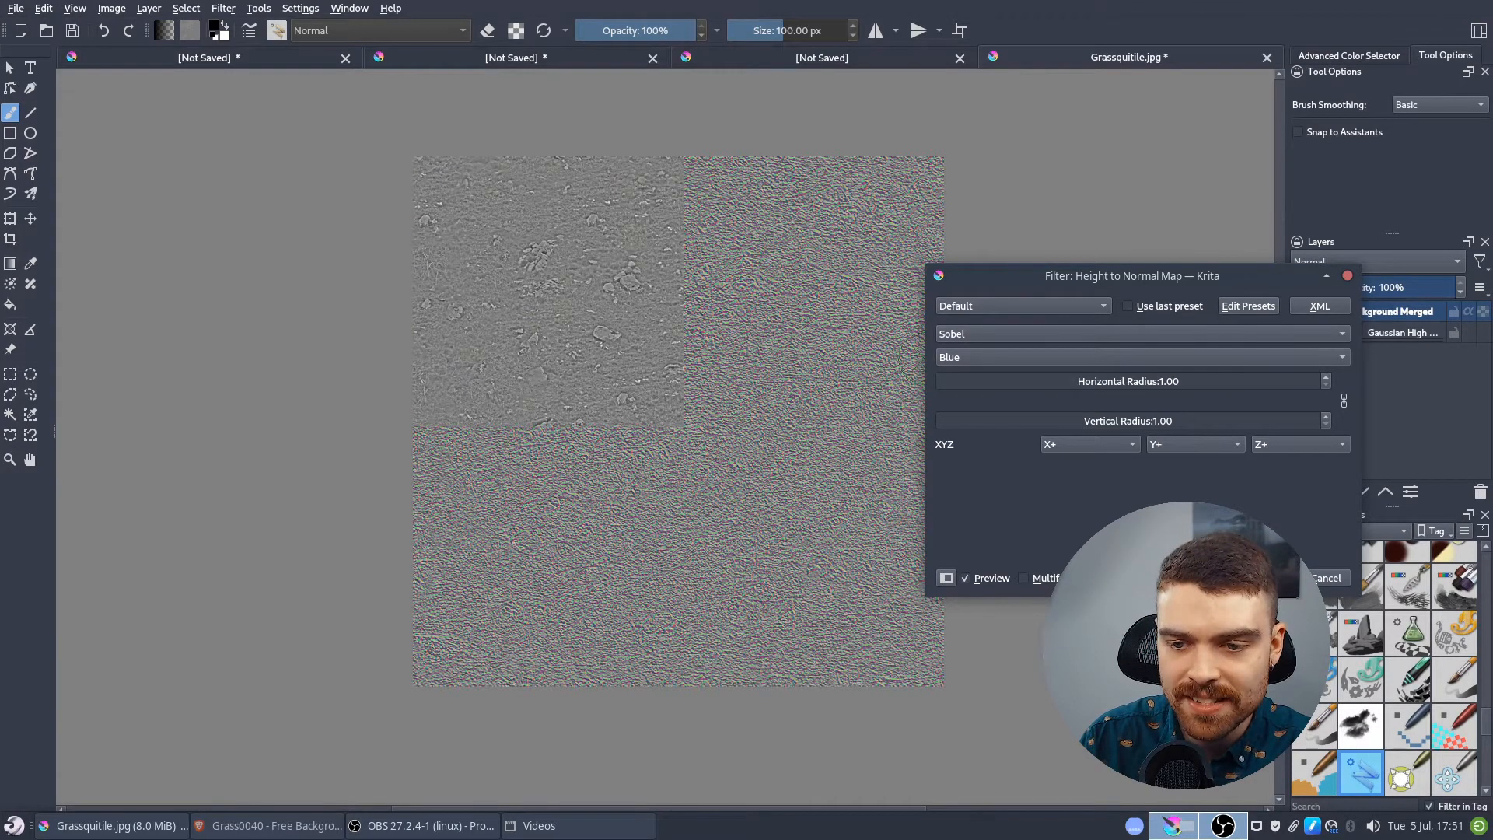
key(Return)
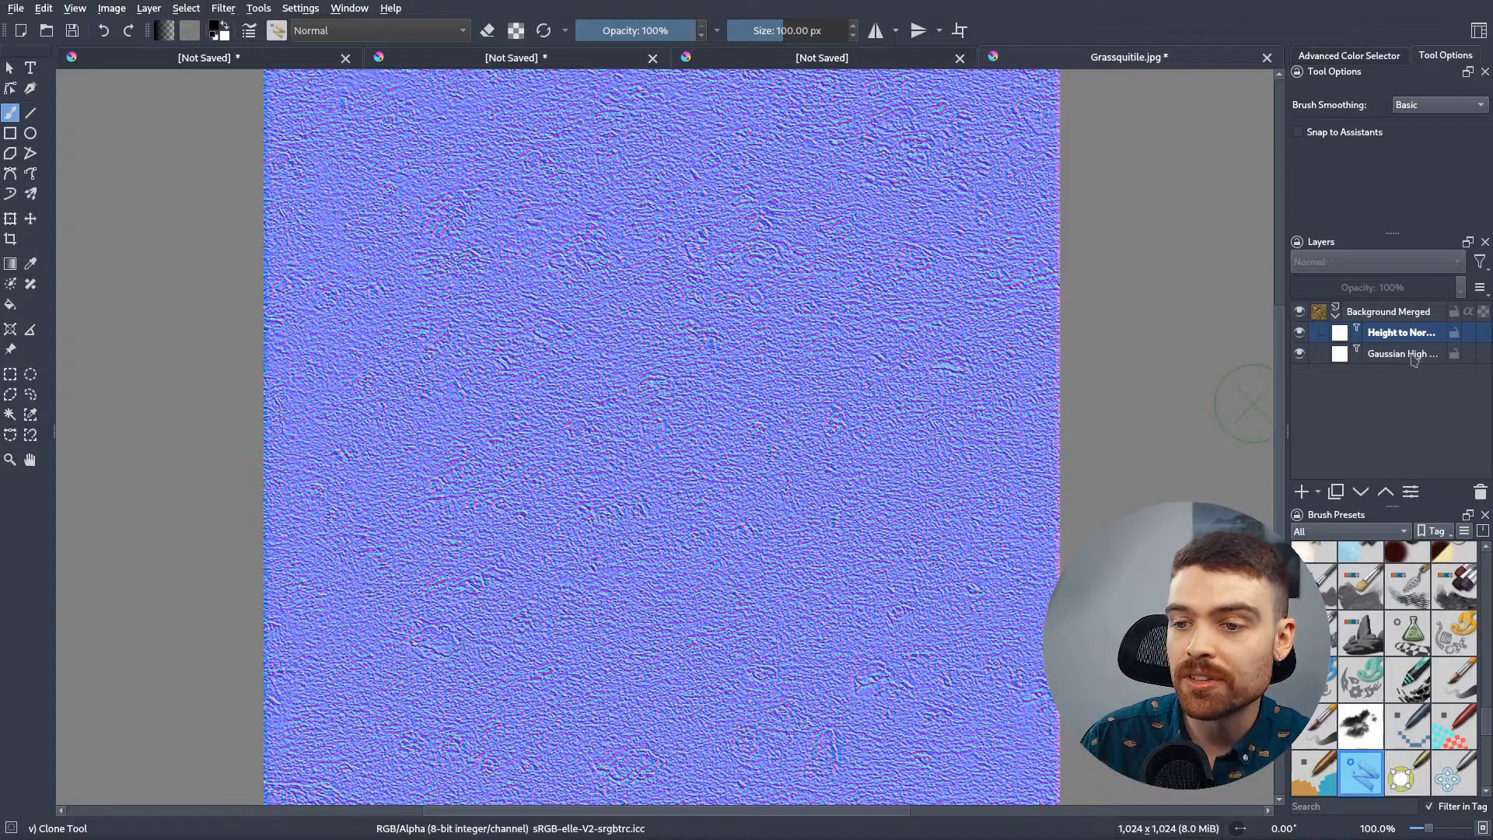
Reopen the settings of the Gaussian High Pass mask under the Height to Normal Map mask and lower its radius
click(1414, 356)
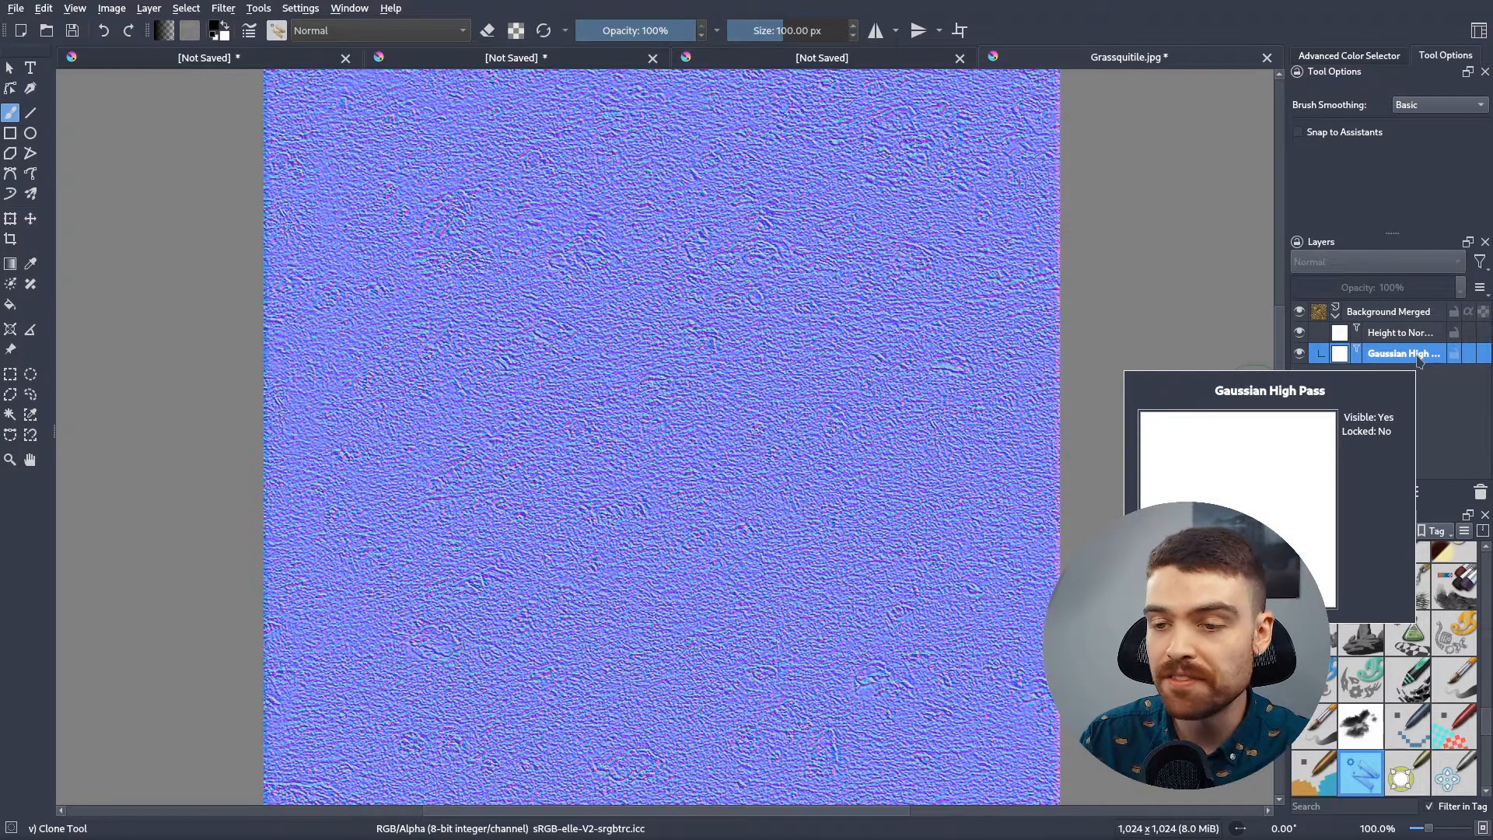
double_click(1416, 357)
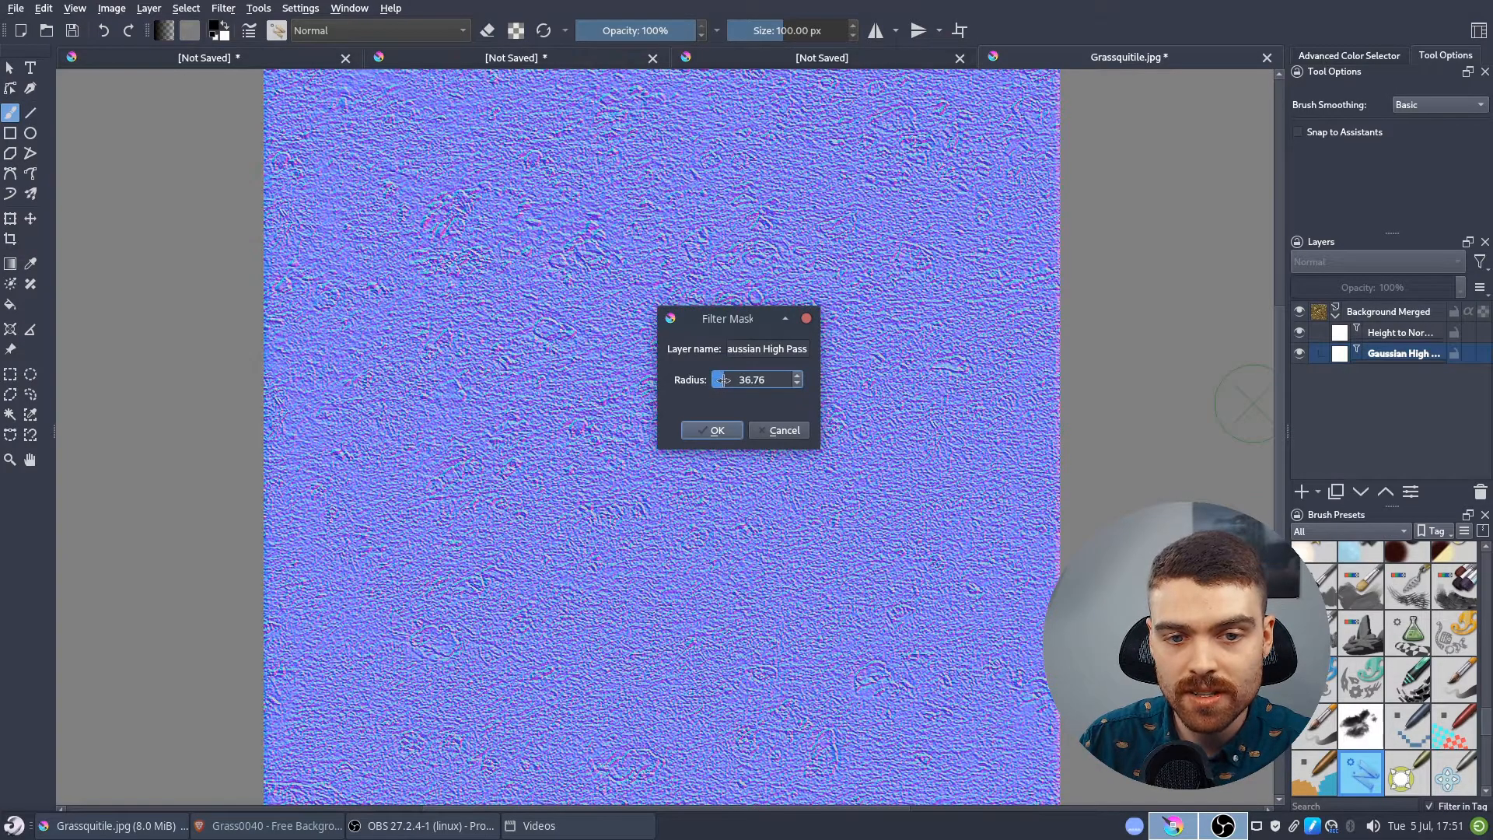
drag(723, 379, 714, 384)
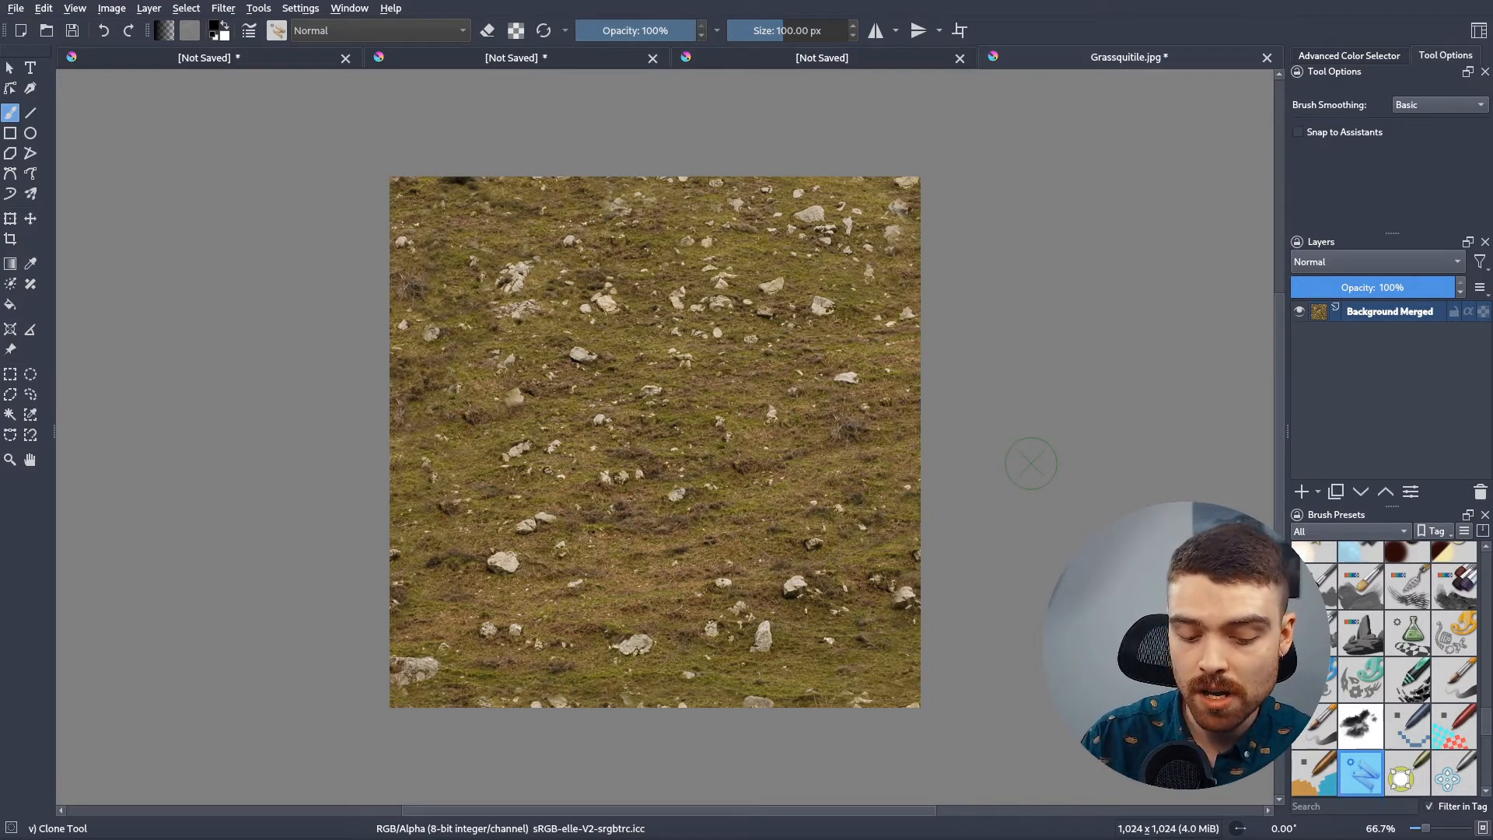
Add a Levels filter mask with input levels 100 and 140 to the merged grass layer, and toggle its visibility to compare
key(ctrl+l)
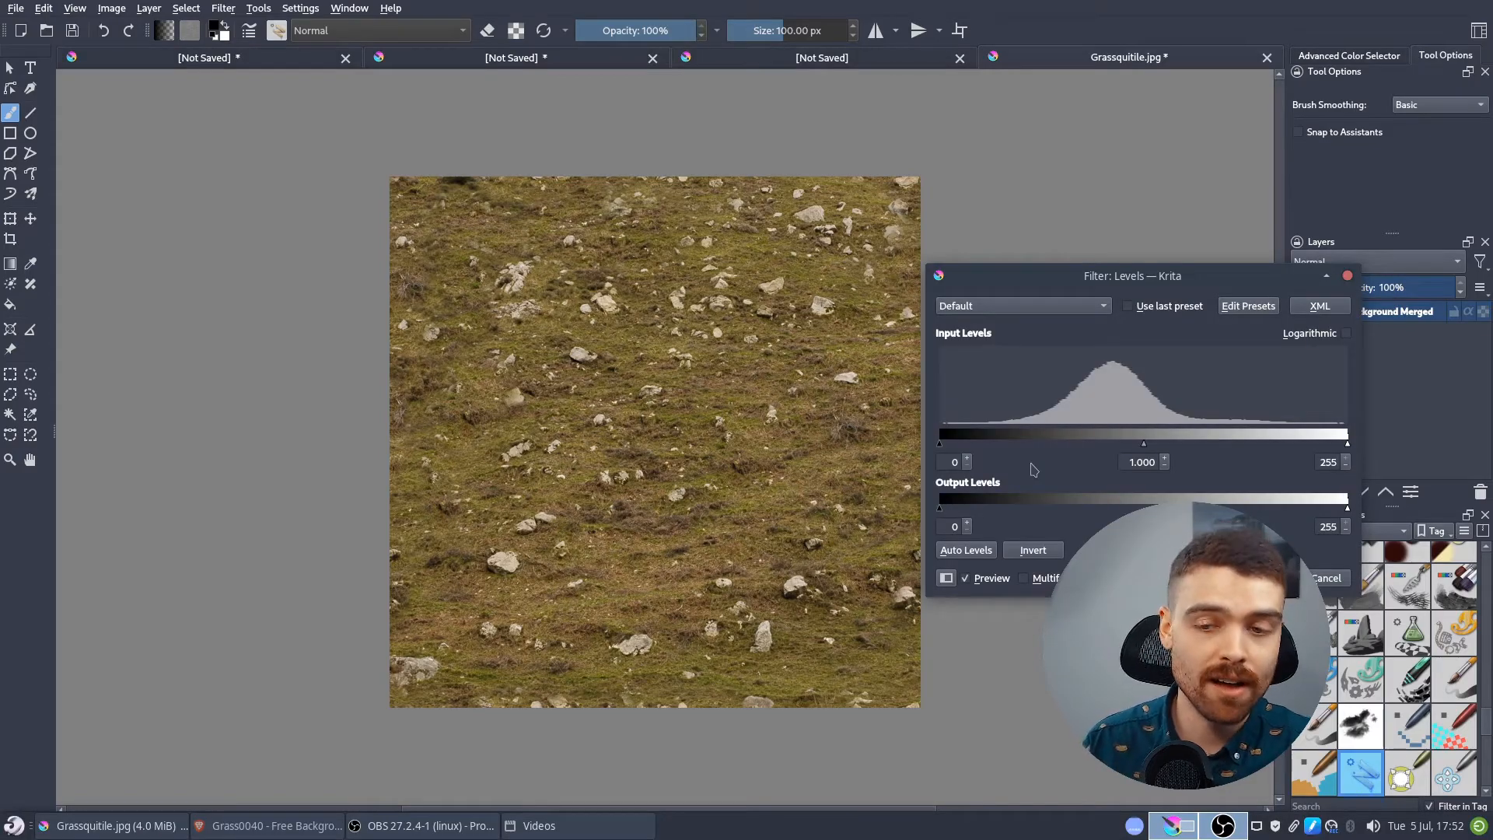
drag(940, 443, 1099, 444)
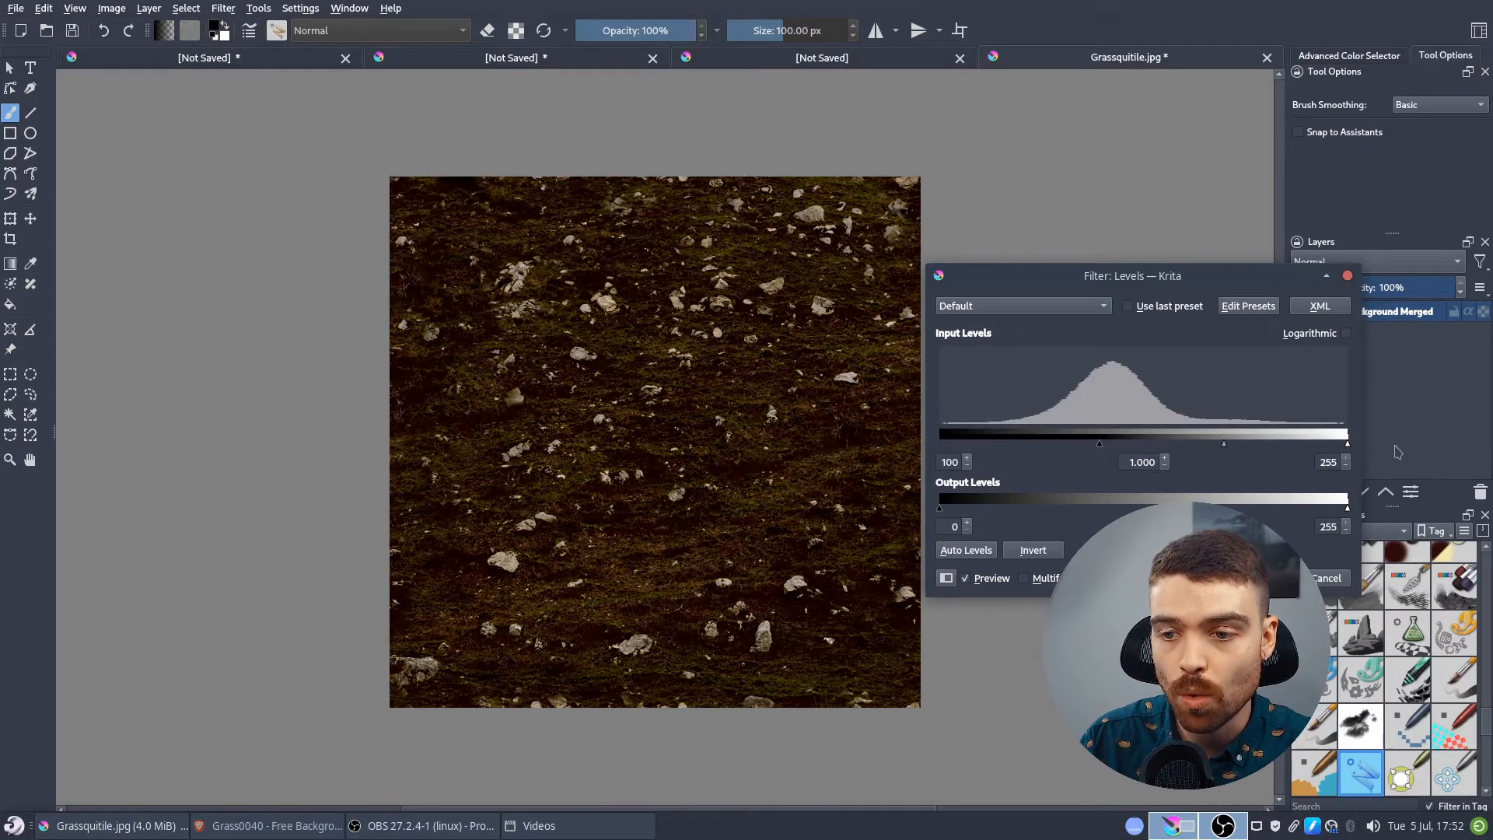
drag(1347, 443, 1166, 453)
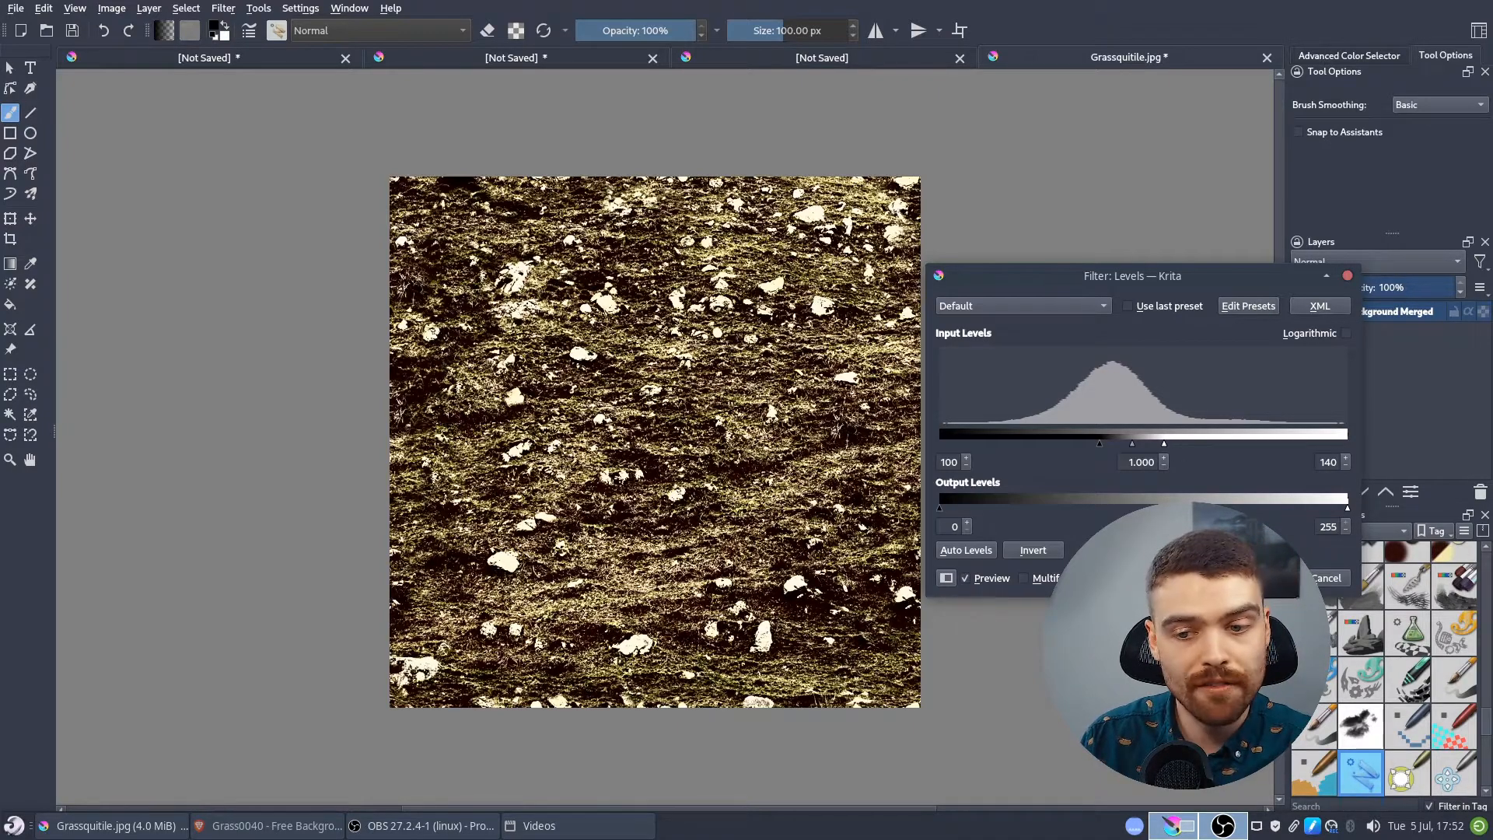
key(Return)
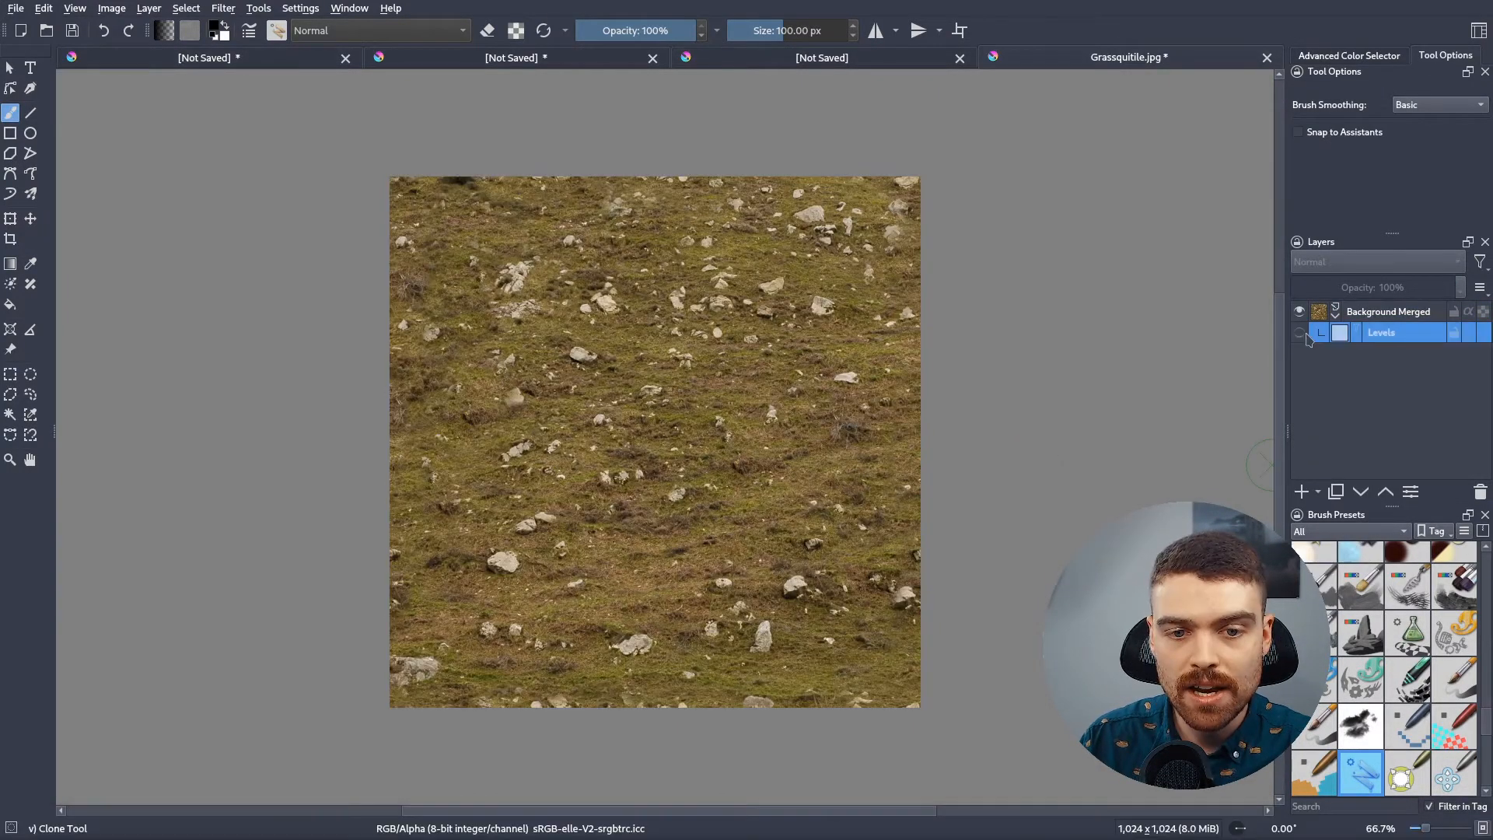
click(1299, 332)
click(1299, 333)
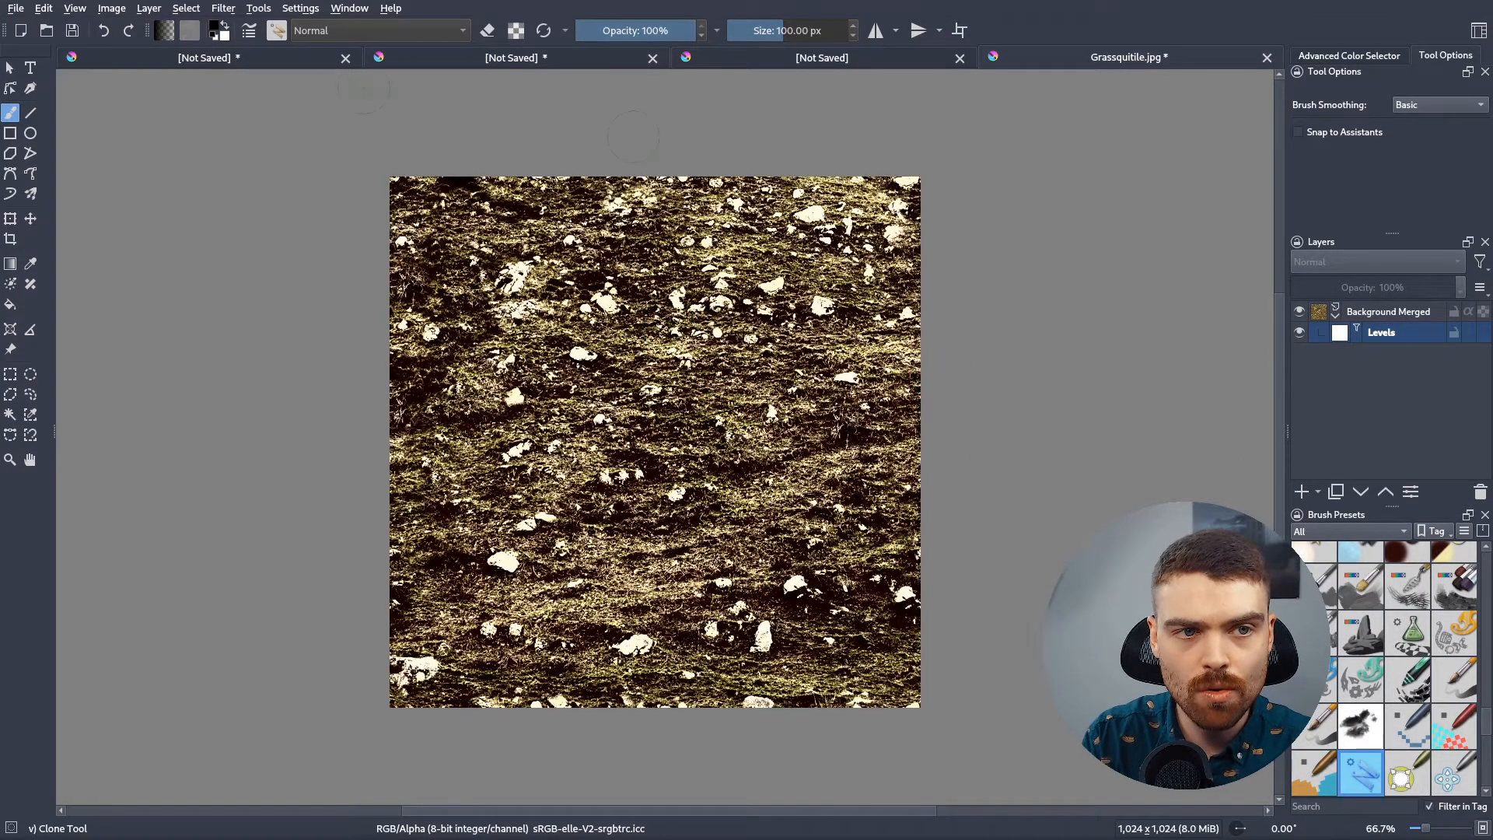
Paint out part of the Levels mask over the middle of the texture with the Airbrush Soft brush, and delete the mask
key(F6)
click(441, 92)
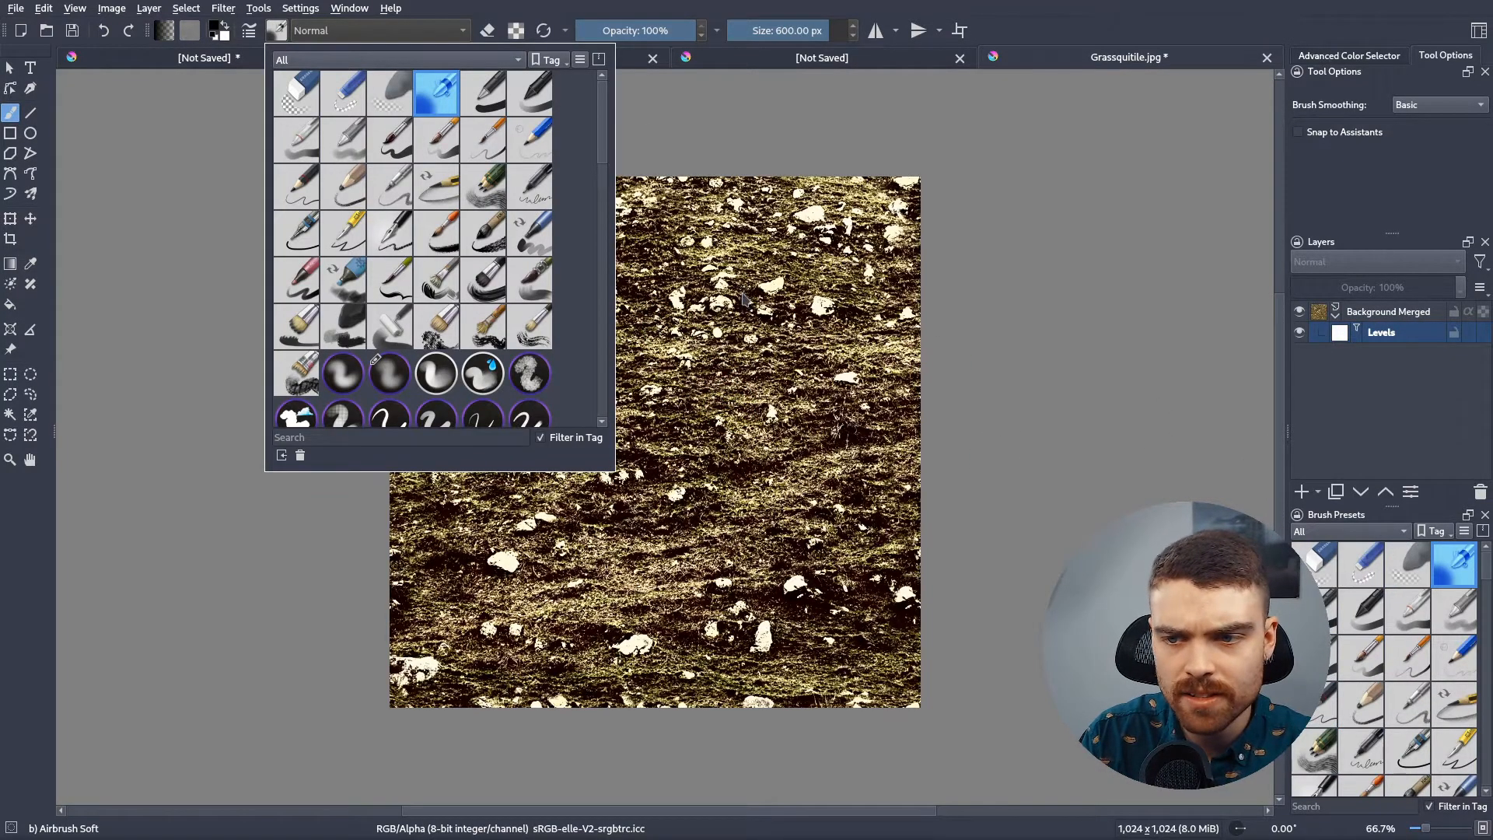
mouse_move(548, 414)
mouse_down()
mouse_move(475, 350)
mouse_move(490, 513)
mouse_move(684, 459)
mouse_move(657, 309)
mouse_move(451, 373)
mouse_move(466, 638)
mouse_move(855, 505)
mouse_up()
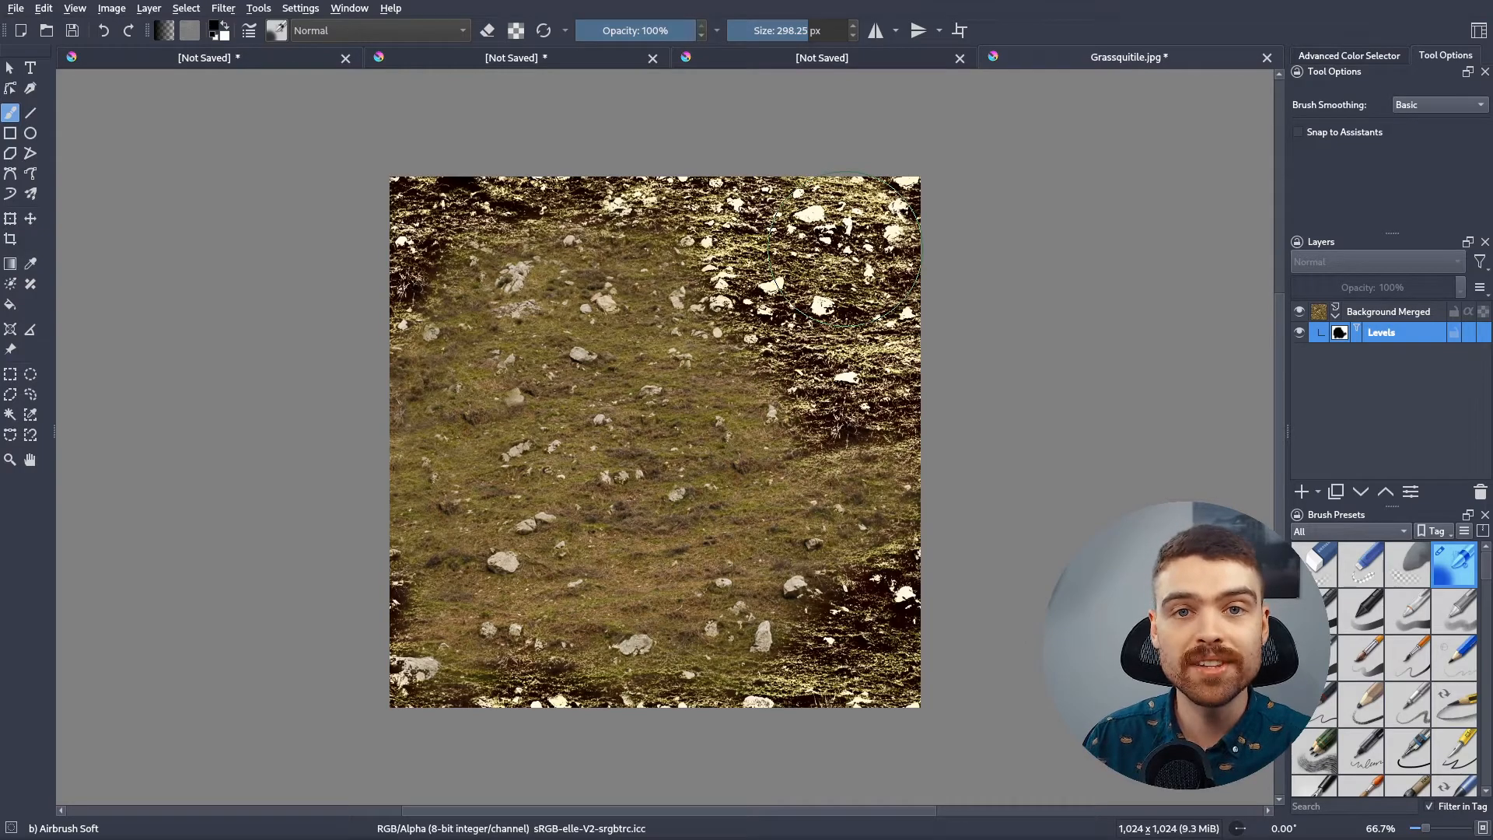
key(shift+Delete)
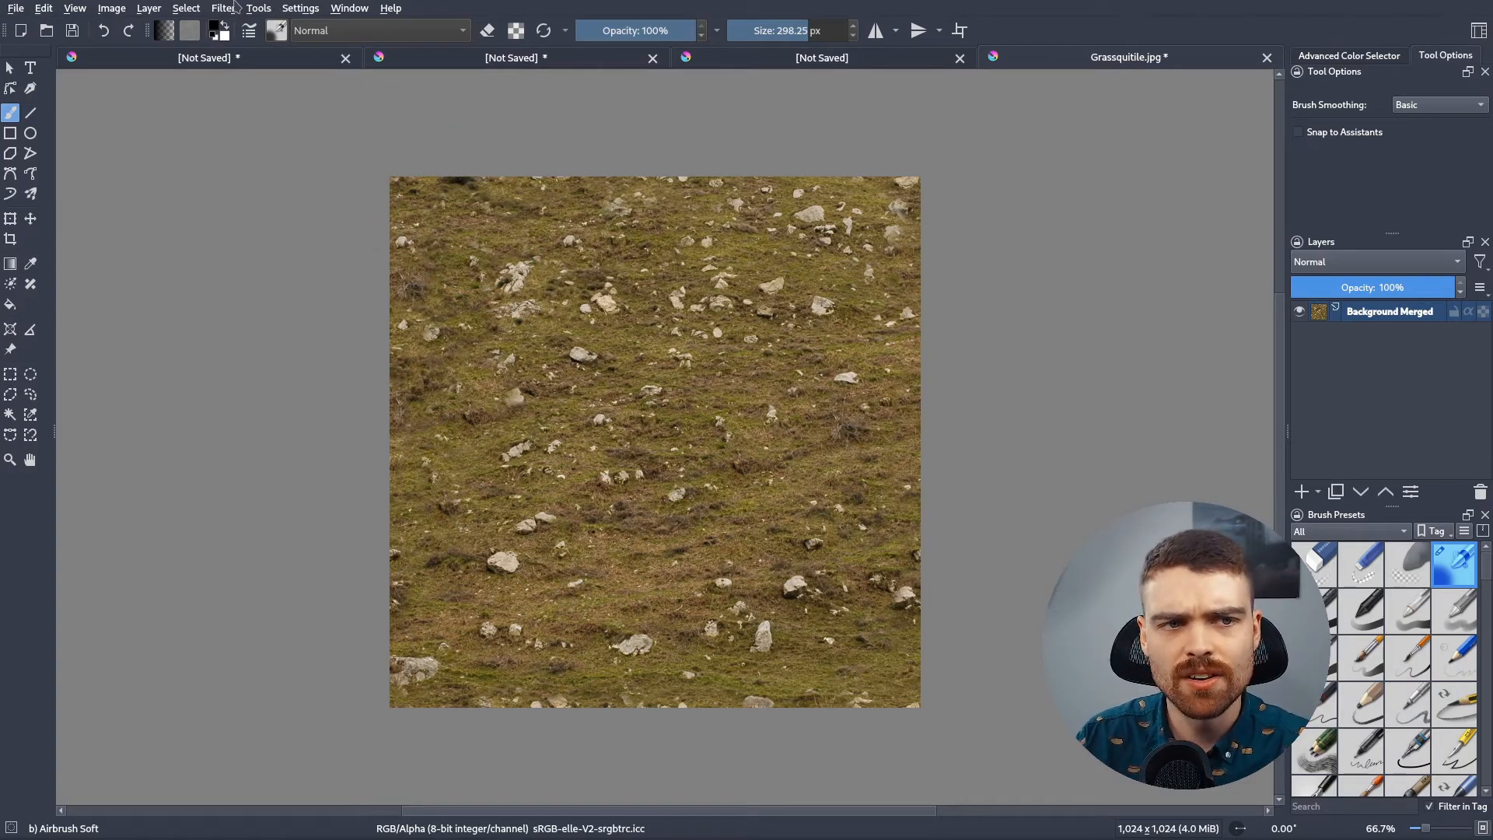
Start G'MIC-Qt on the grass layer and preview Degradations filters such as Blur [Bloom], Blur [Glow], Chromatic Aberrations and JPEG Artefacts
click(228, 9)
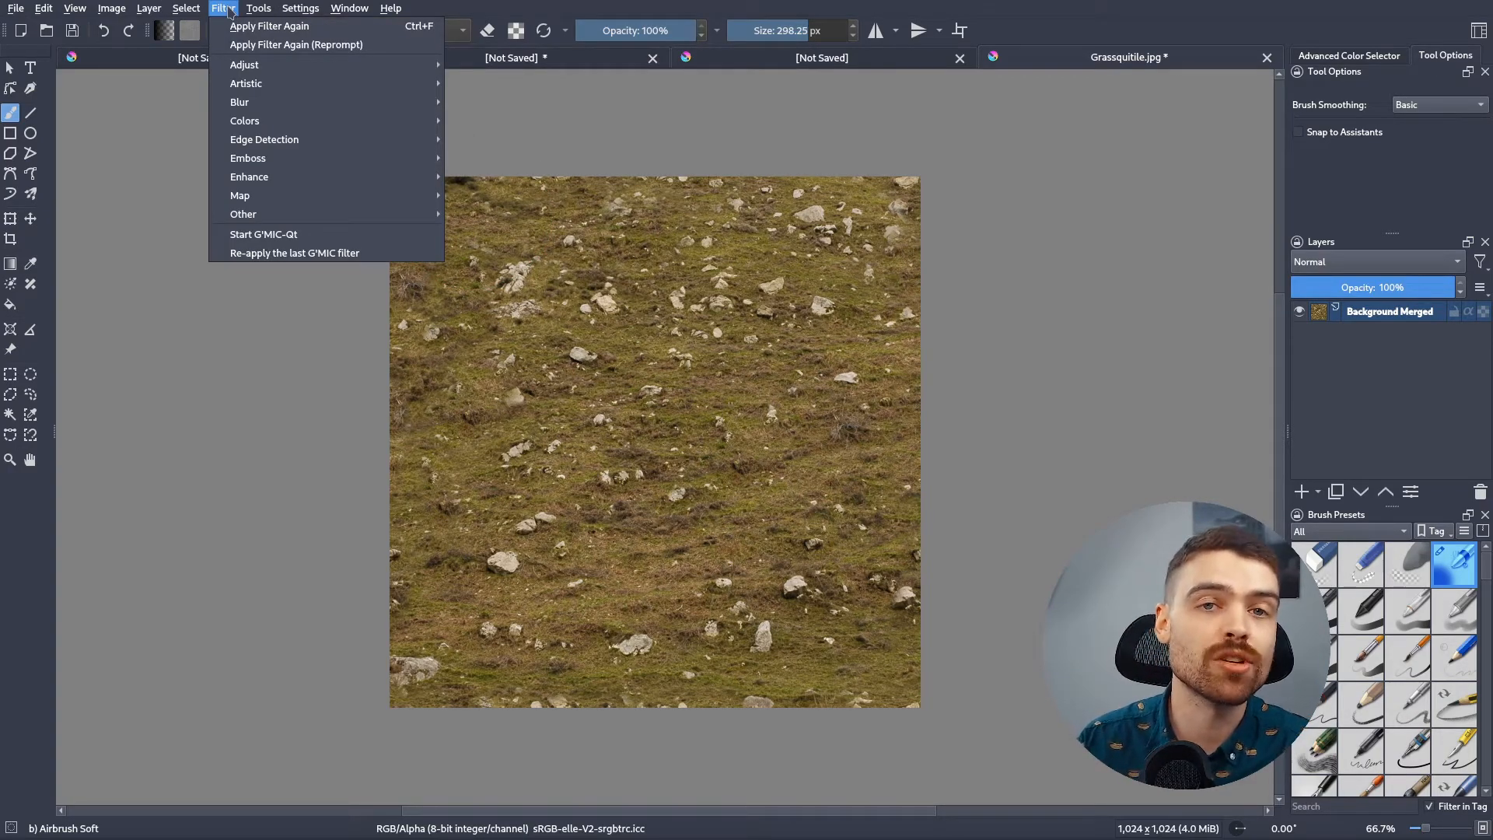
click(229, 8)
click(223, 9)
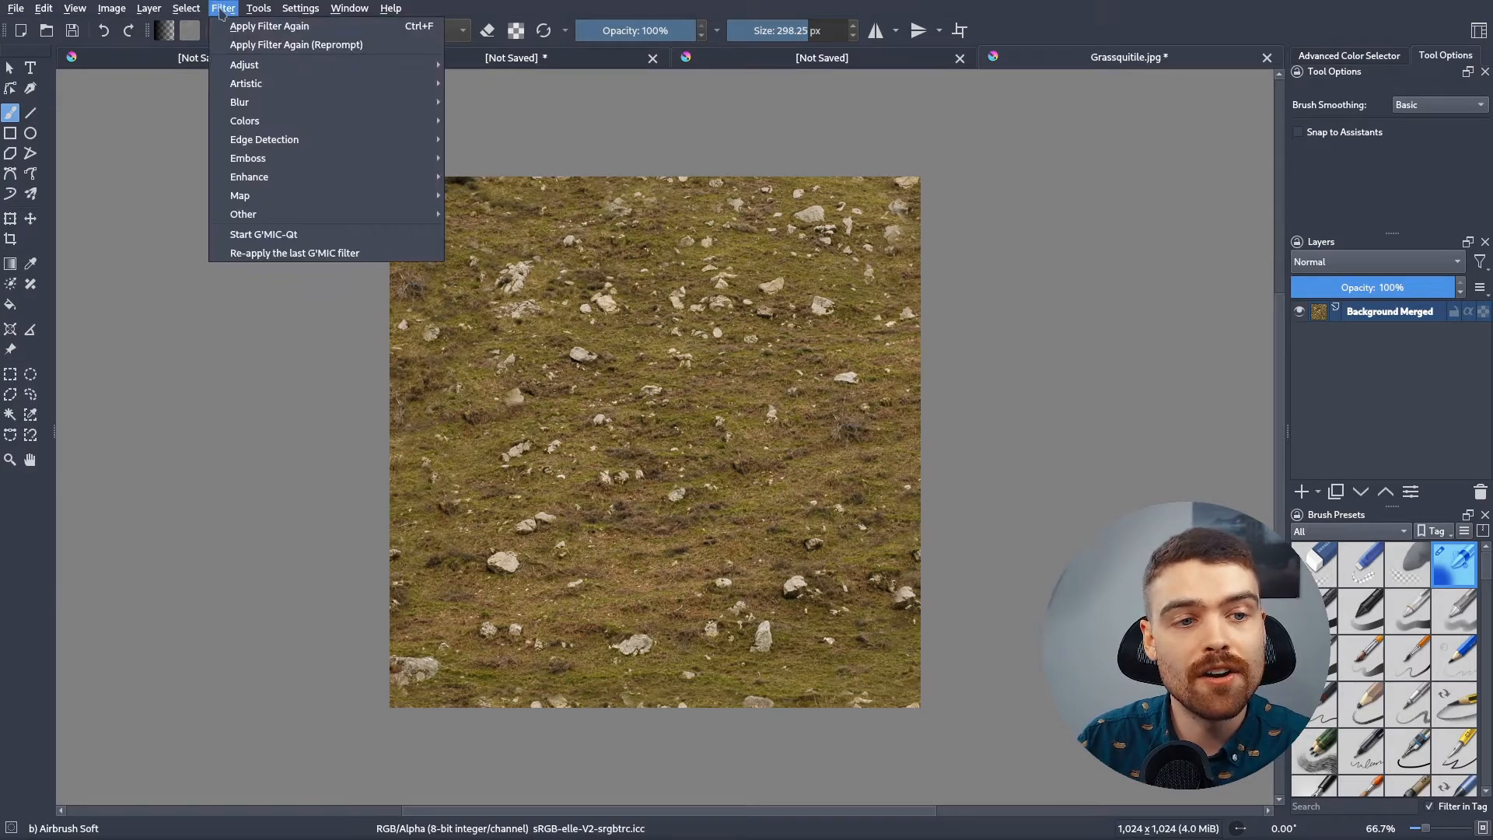
click(309, 237)
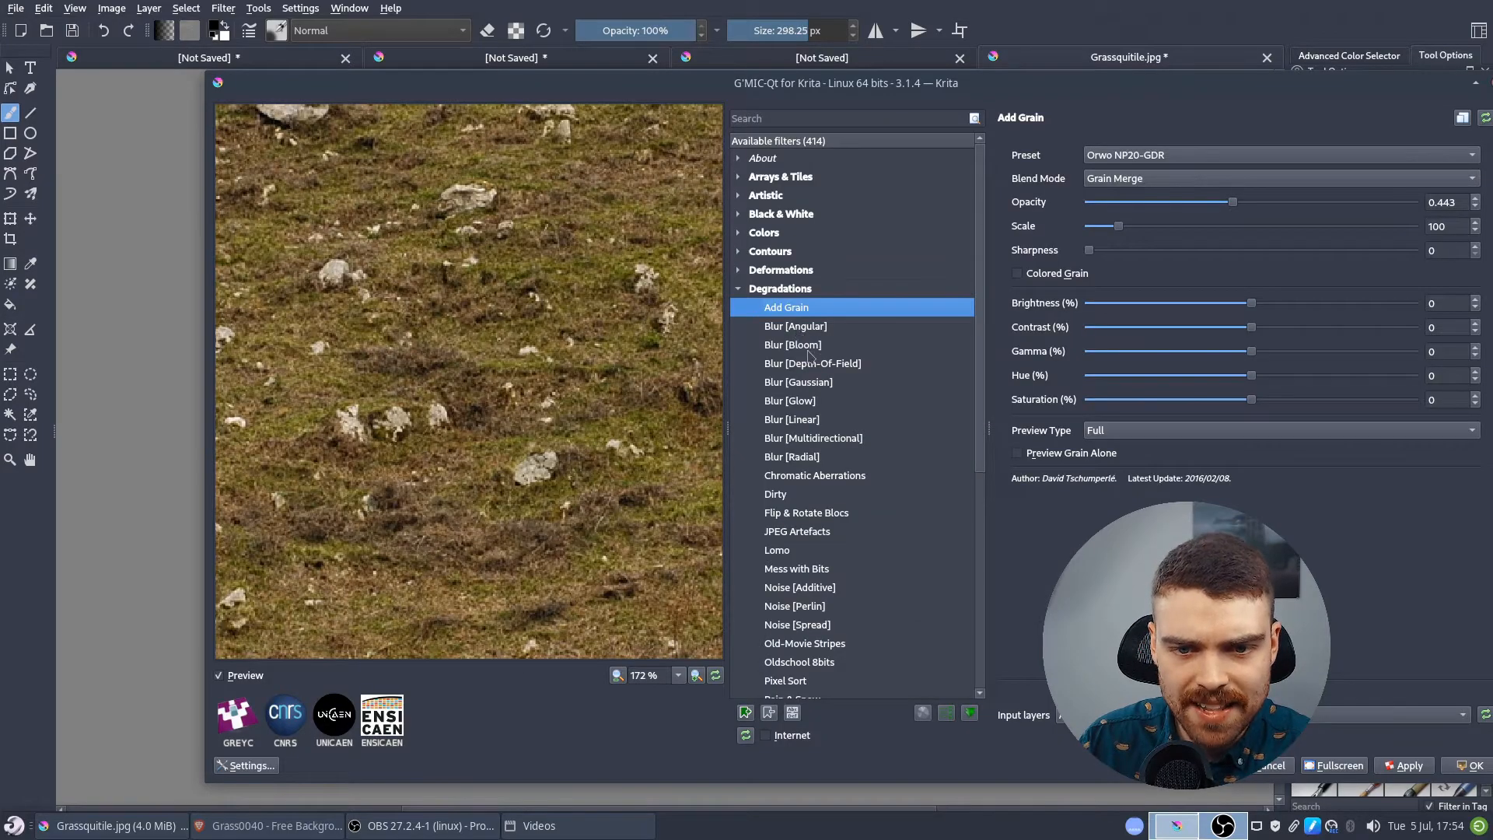
click(801, 345)
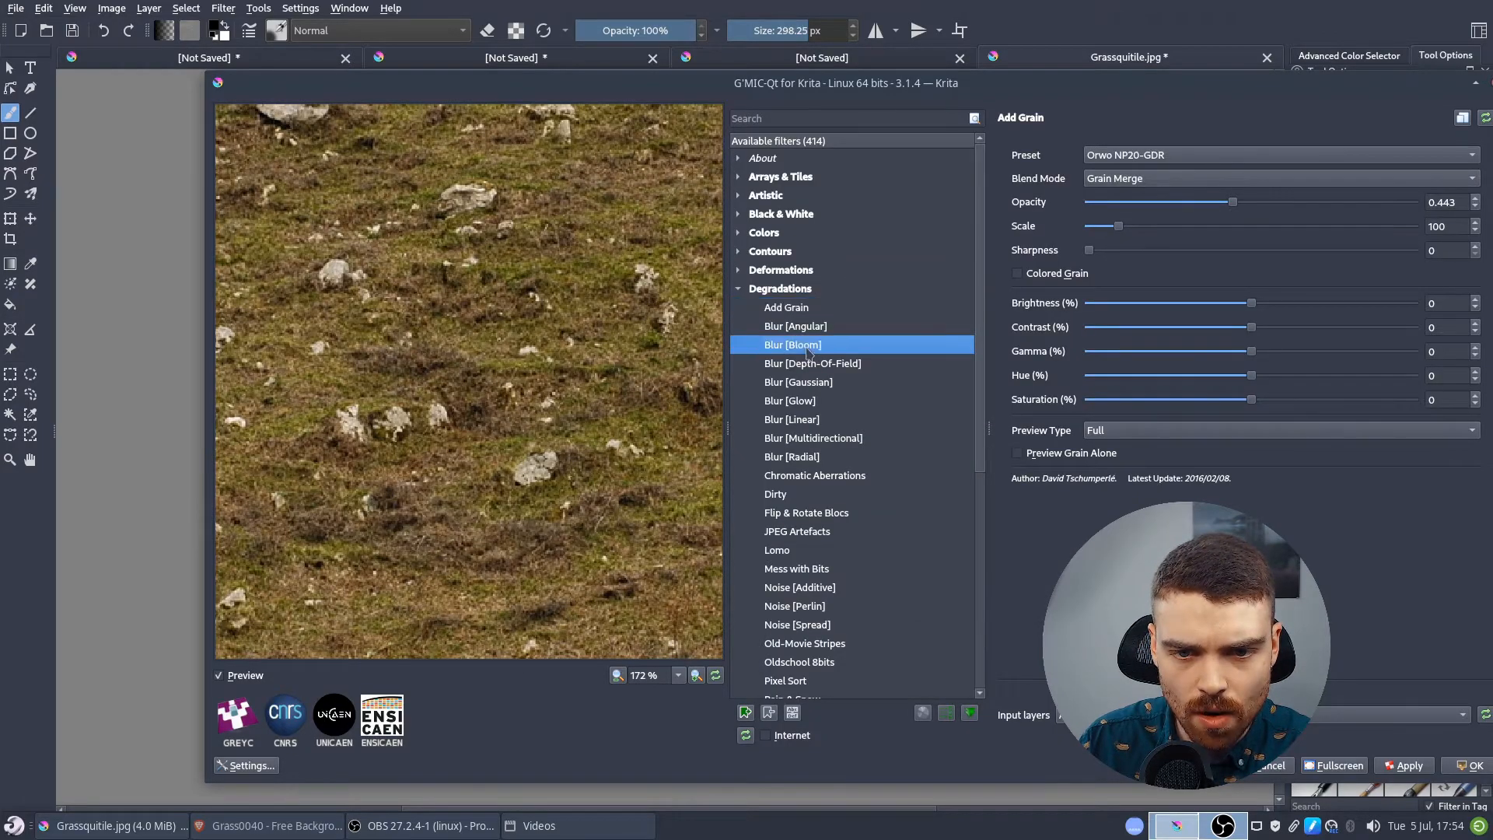
click(786, 403)
click(826, 457)
click(828, 476)
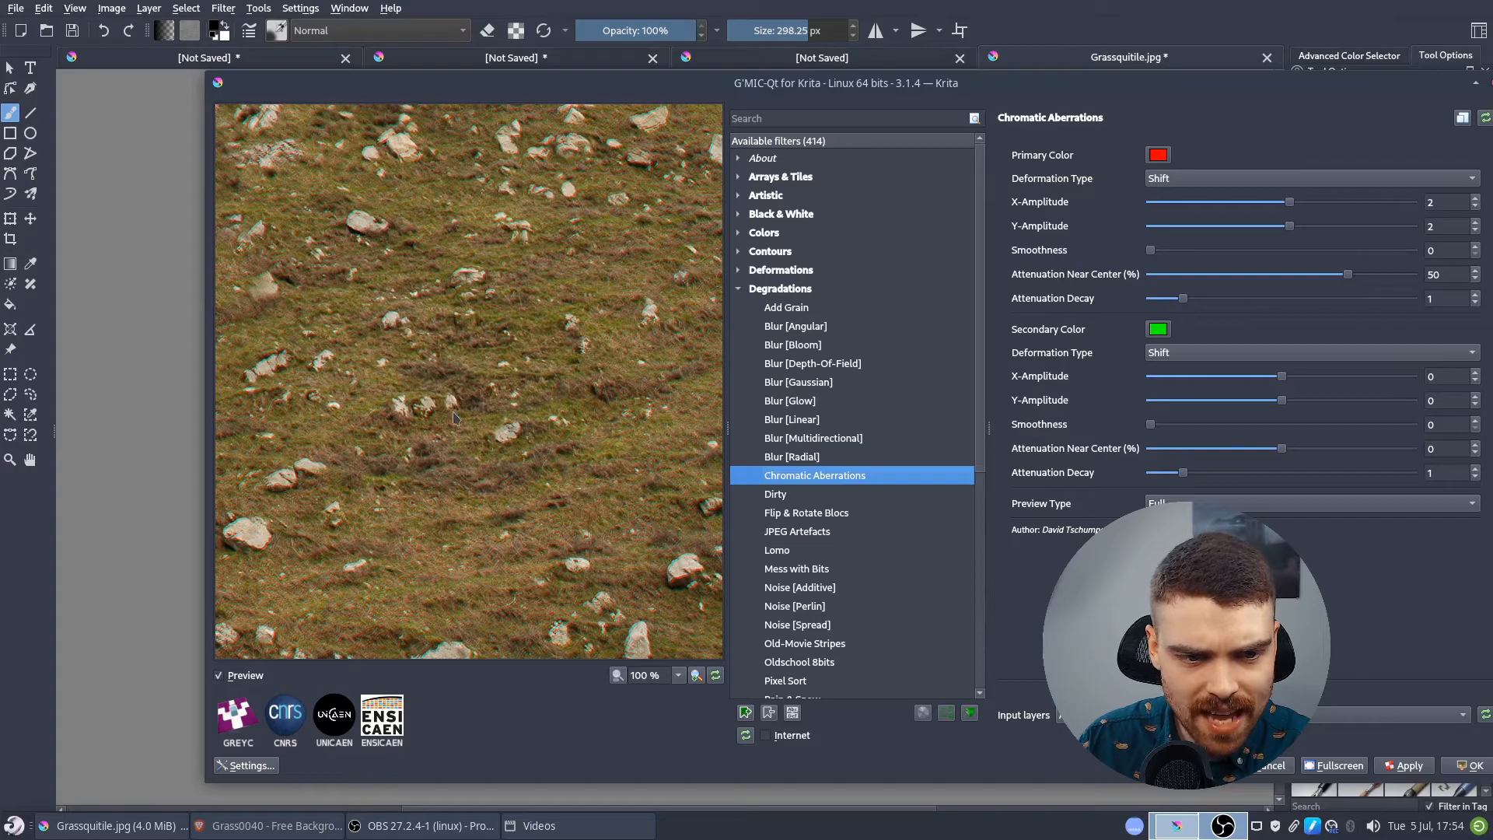
click(793, 529)
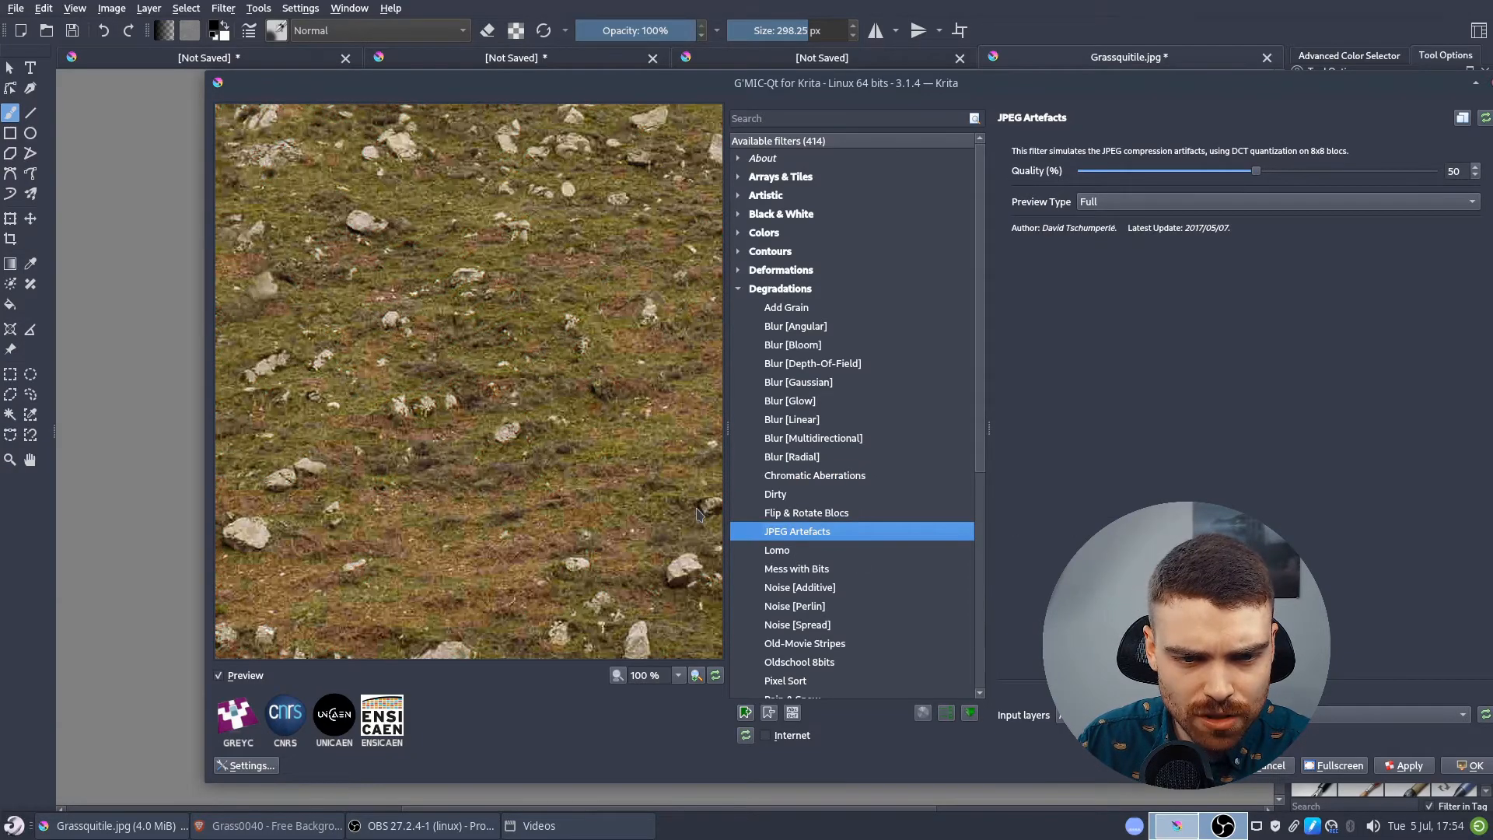
Preview the Sharpen [Gold-Meinel] and Sharpen [Multiscale] filters from the Details category
scroll(855, 551, down, 9)
click(832, 513)
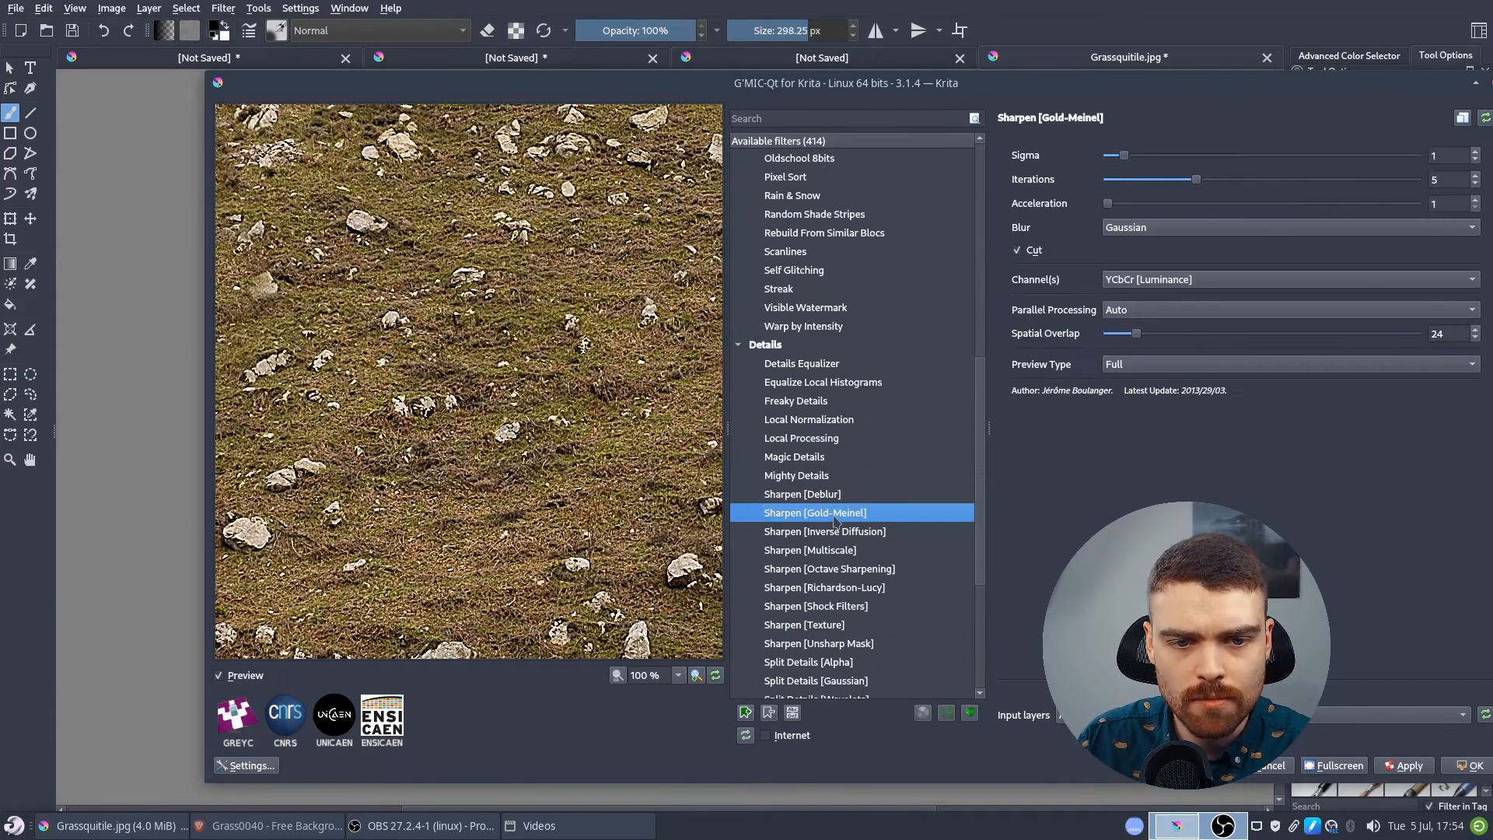
click(826, 550)
scroll(833, 555, down, 4)
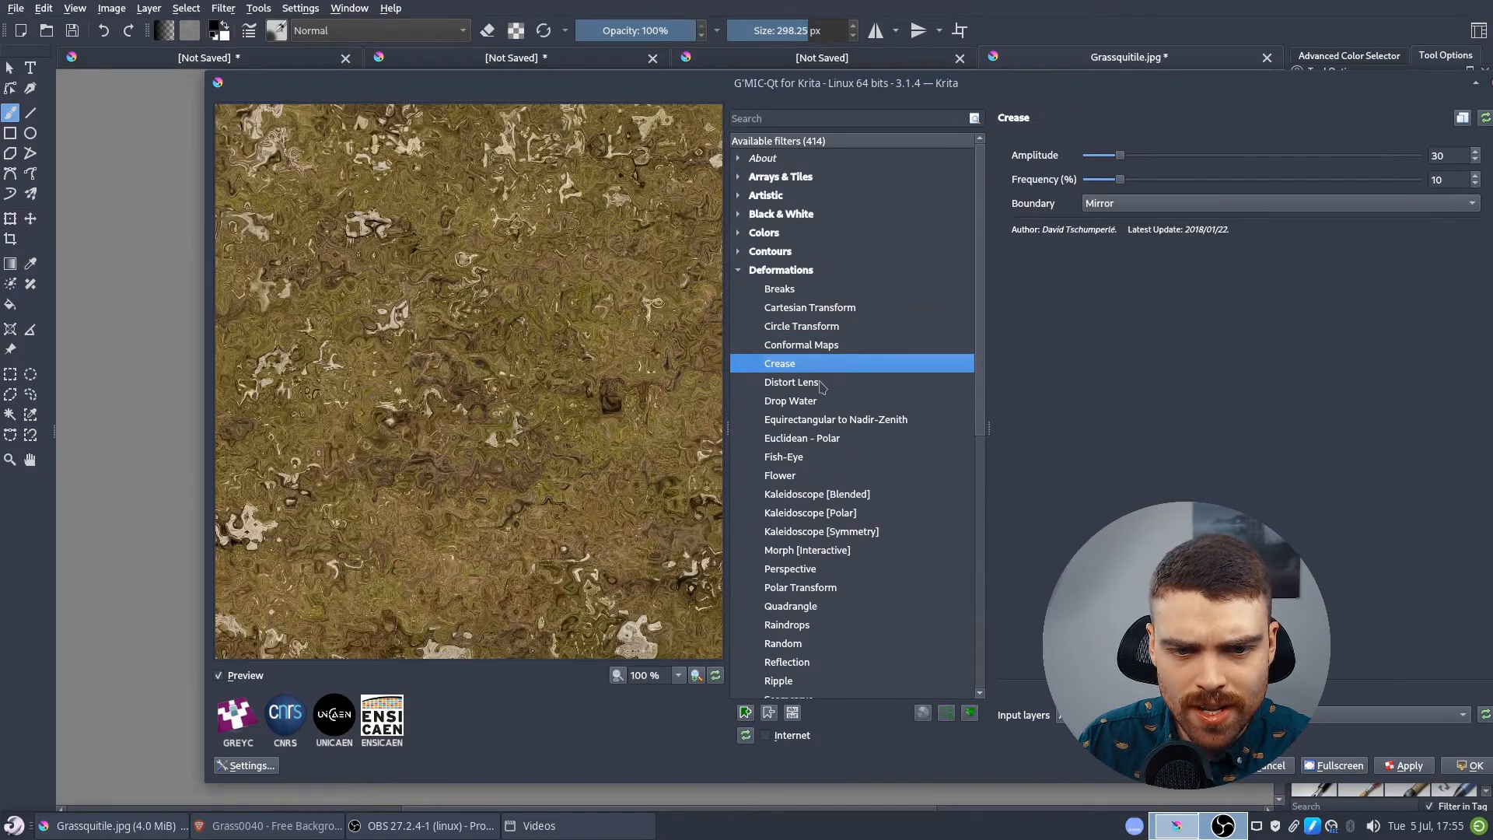
Preview the Deformations filters Distort Lens, Drop Water, Equirectangular to Nadir-Zenith, Euclidean - Polar and Flower on the grass
click(822, 383)
click(822, 402)
click(823, 420)
click(823, 440)
click(823, 475)
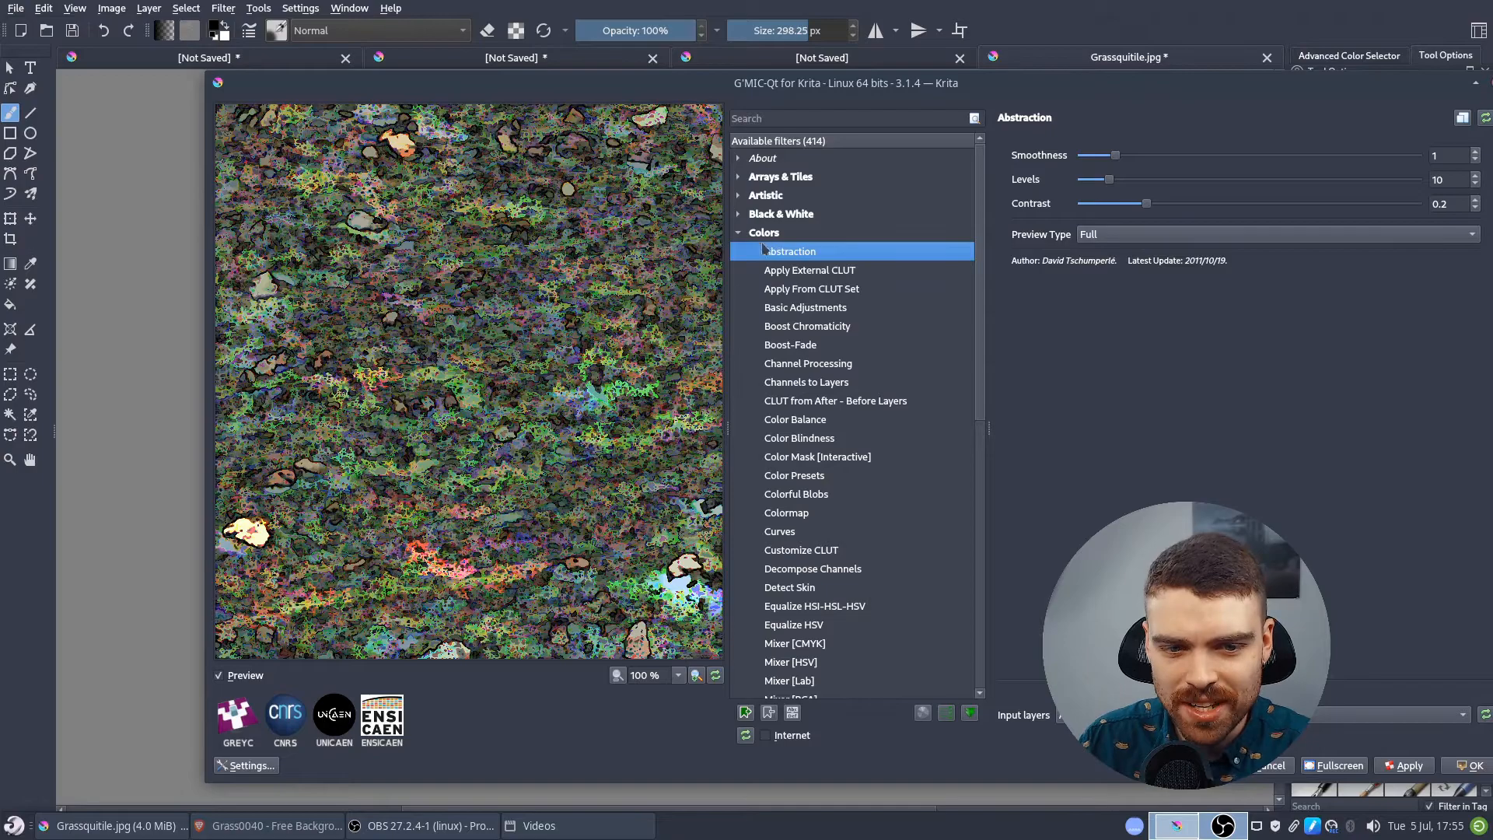
Collapse the Colors category and preview the Artistic filters Felt Pen, Ghost, Hard Sketch and Highlight Bloom
click(739, 231)
click(807, 383)
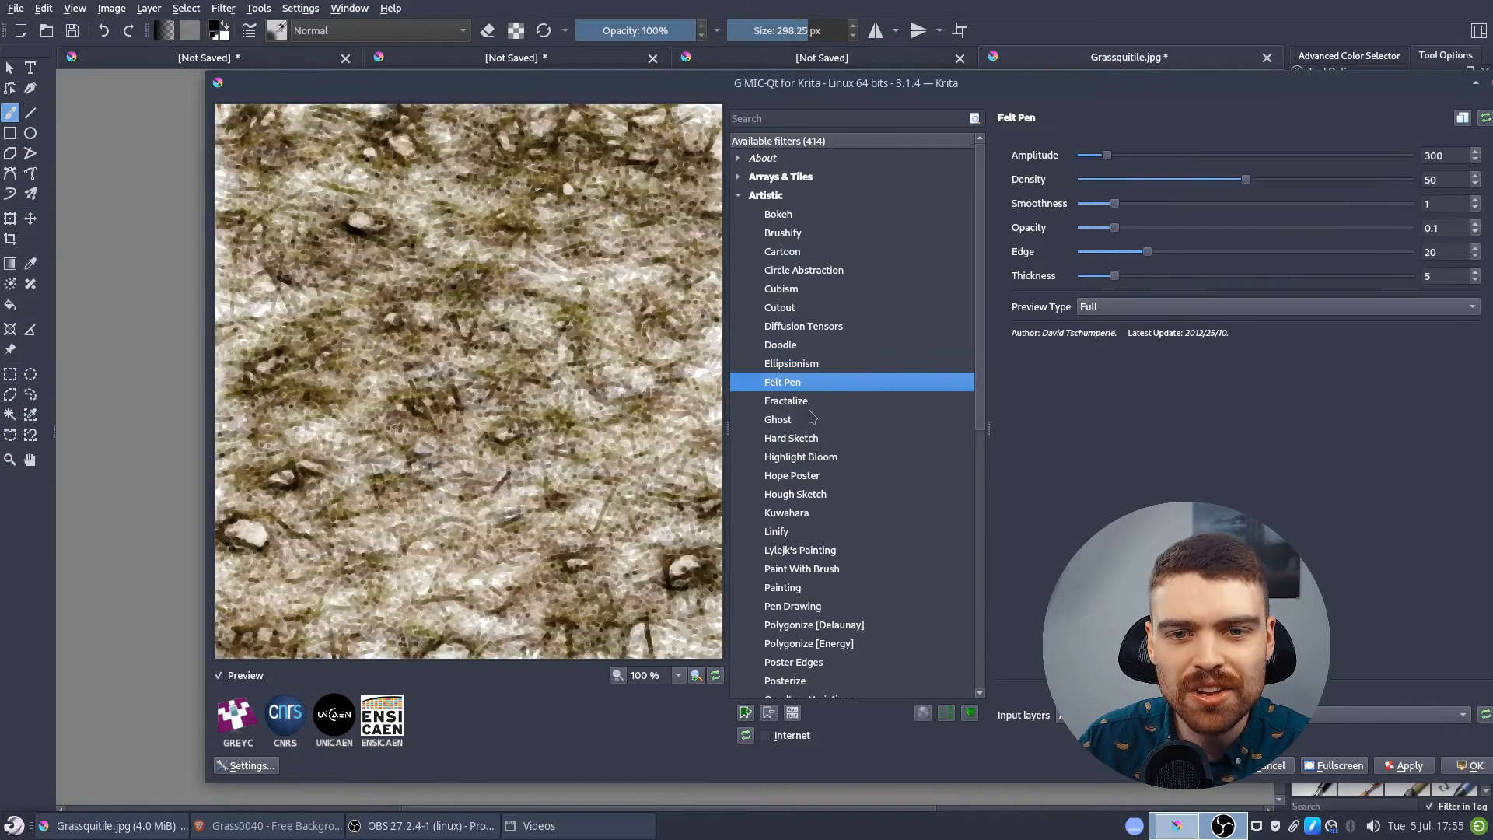
click(806, 419)
click(805, 437)
click(808, 456)
Apply the Hope Poster filter with gamma 0 and smoothness 3 to the grass layer, and undo it
click(809, 475)
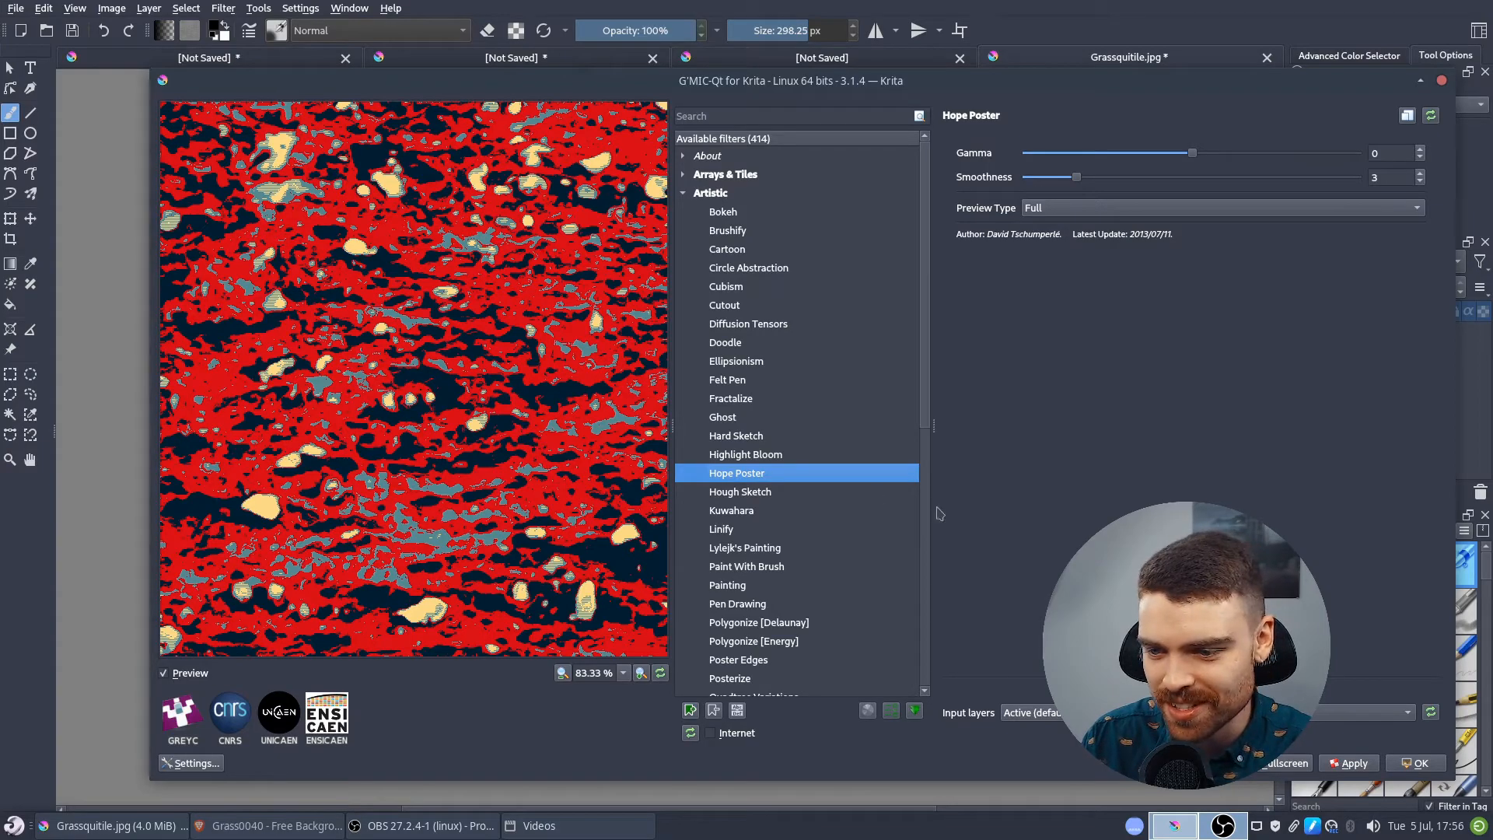
click(1419, 764)
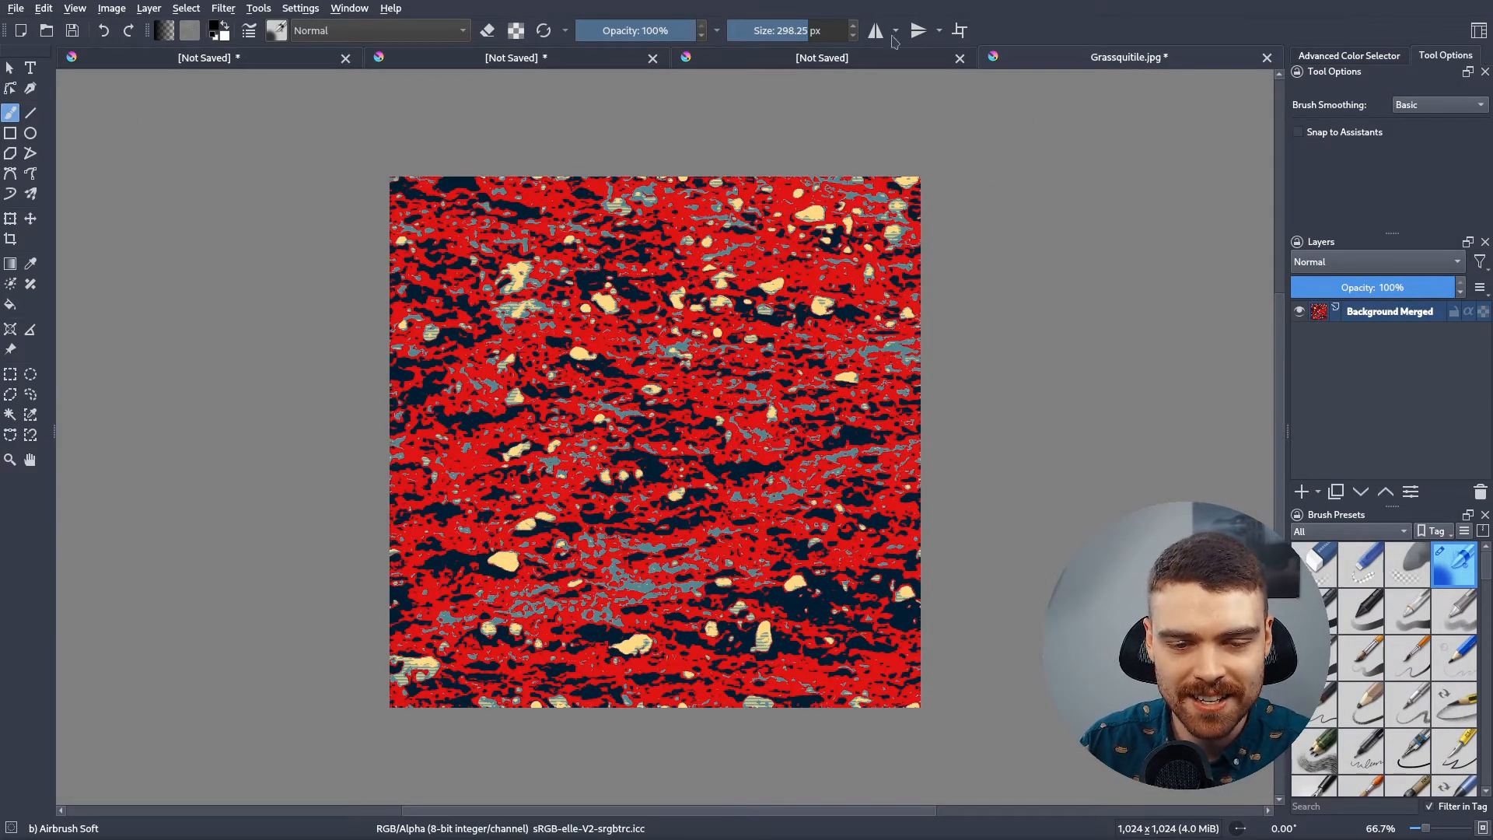
key(ctrl+z)
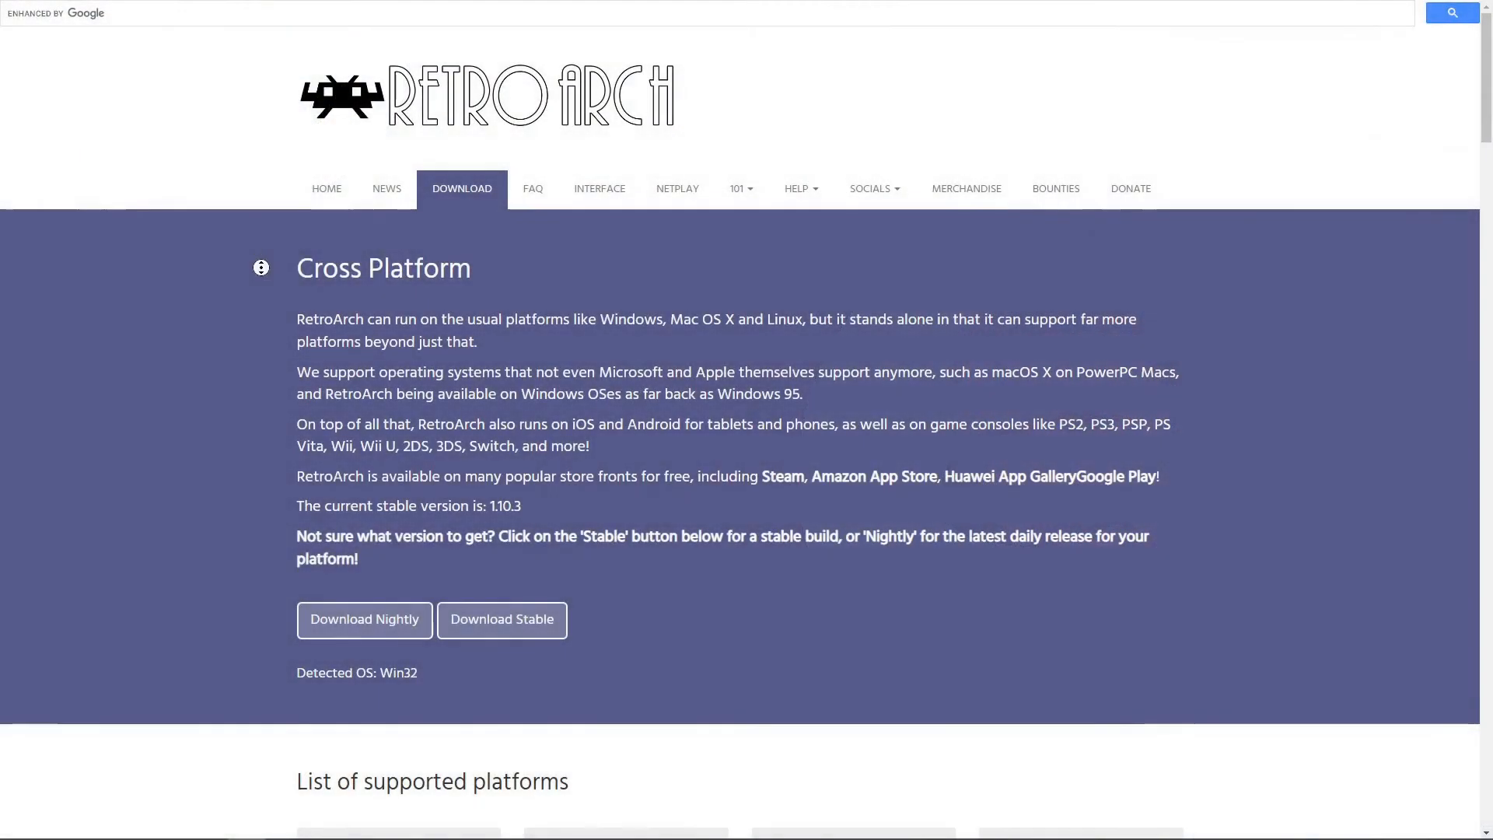
Switch to the RetroArch website and look through its download page and its home page's features and latest cores
scroll(261, 323, down, 8)
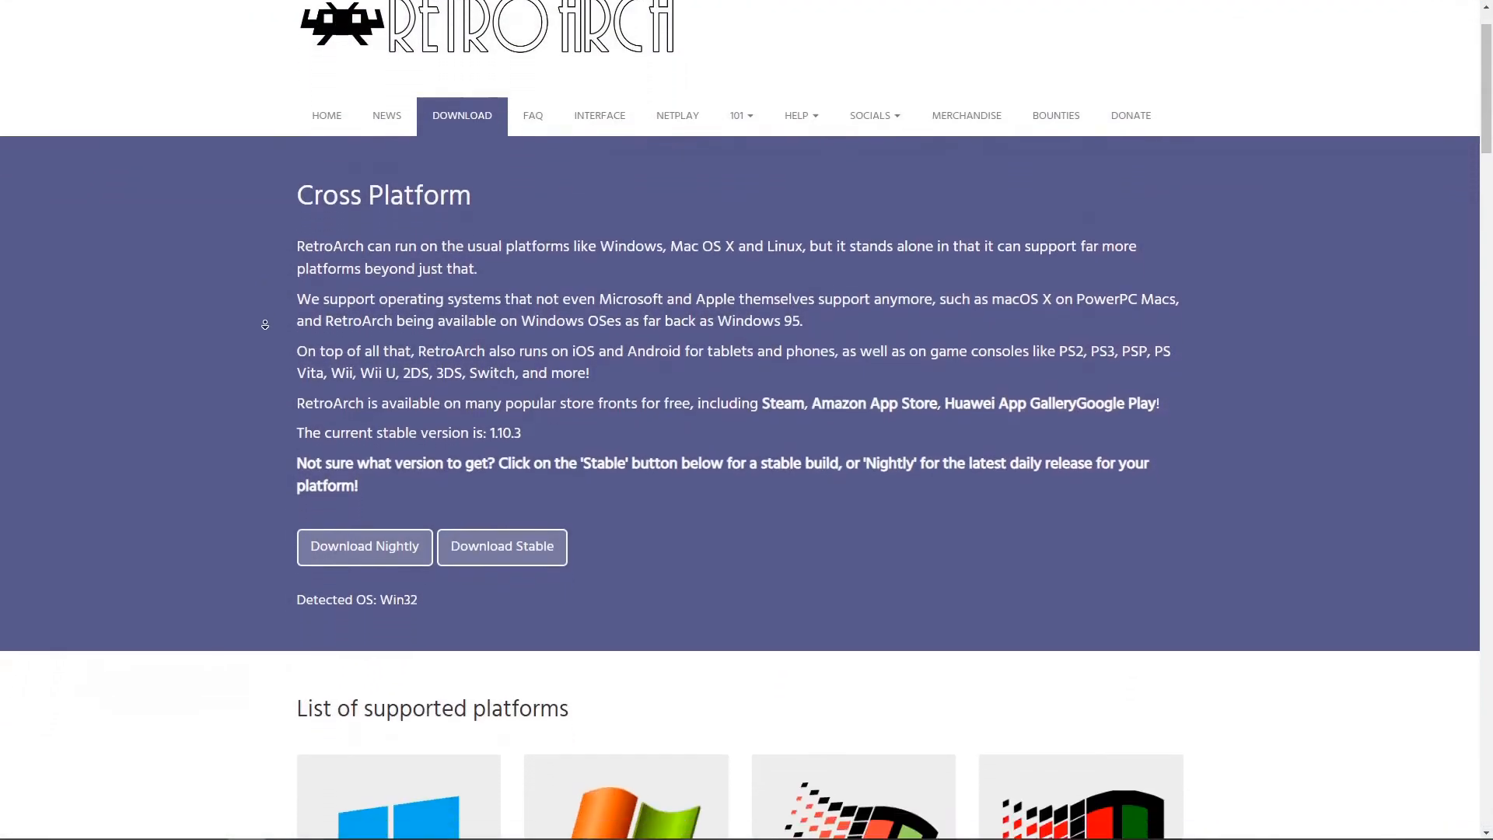
scroll(264, 385, down, 10)
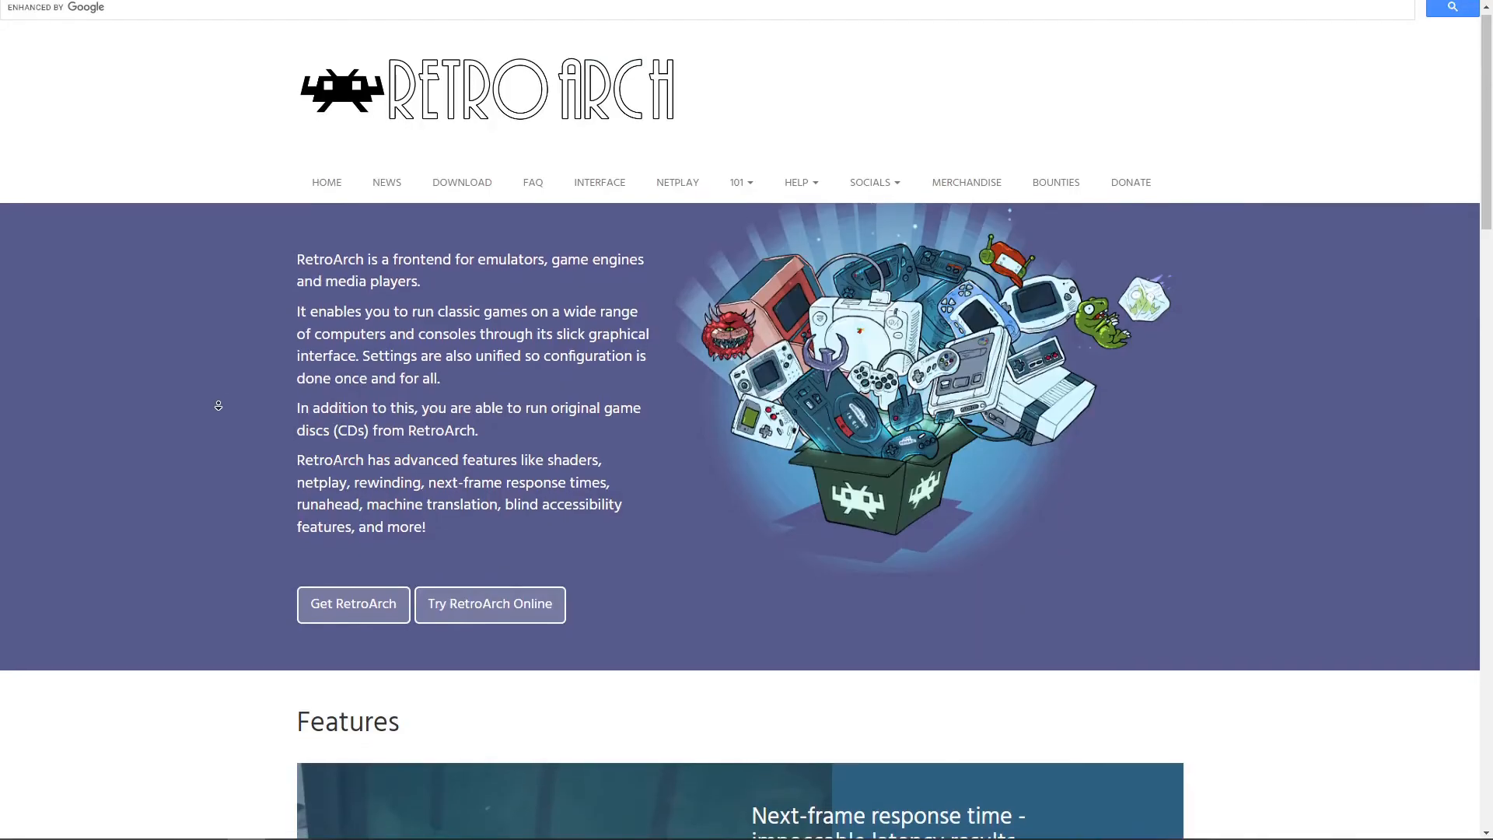
scroll(221, 427, down, 2)
scroll(221, 427, down, 7)
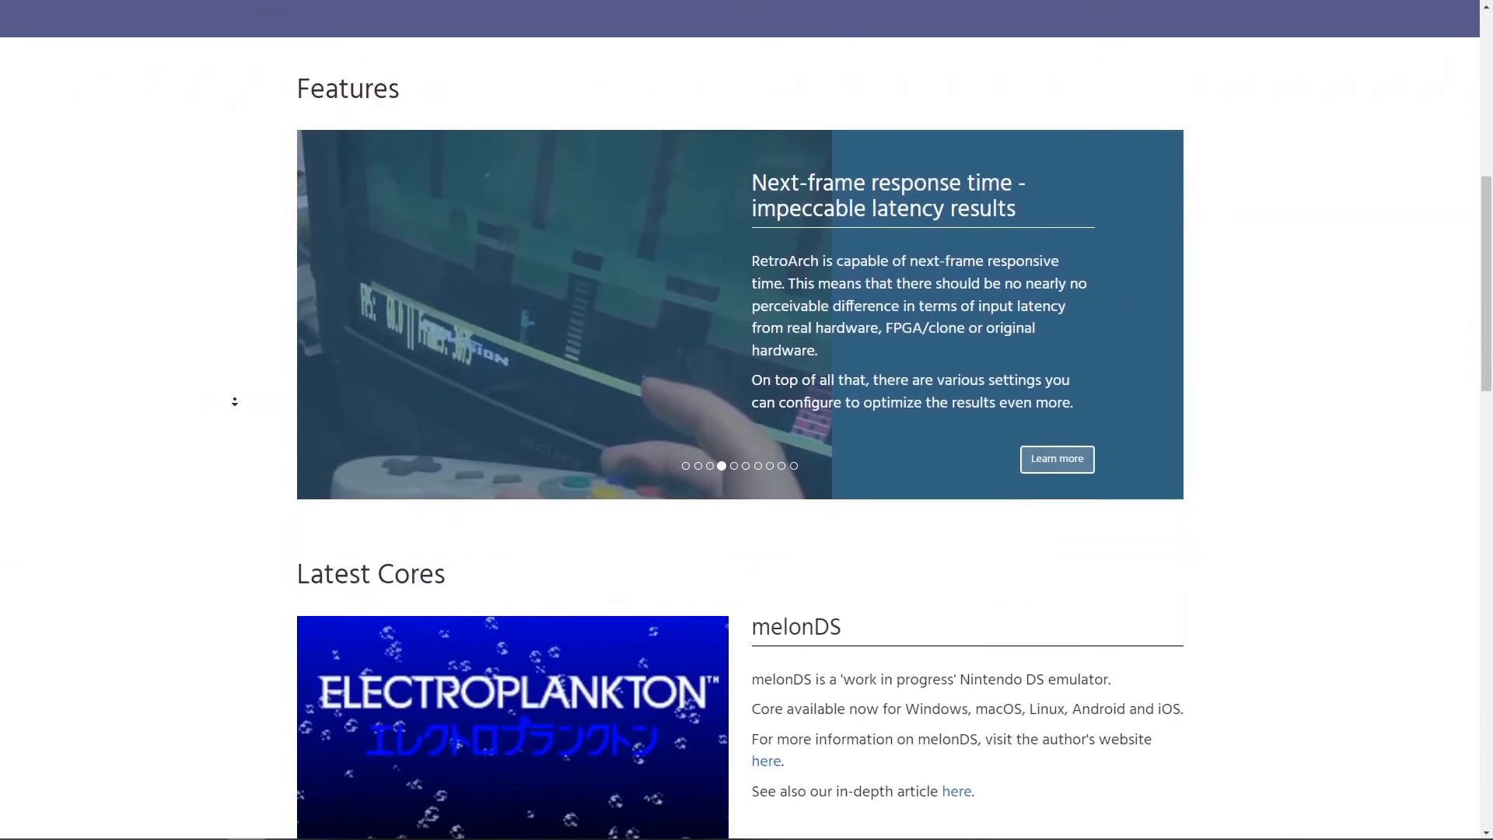